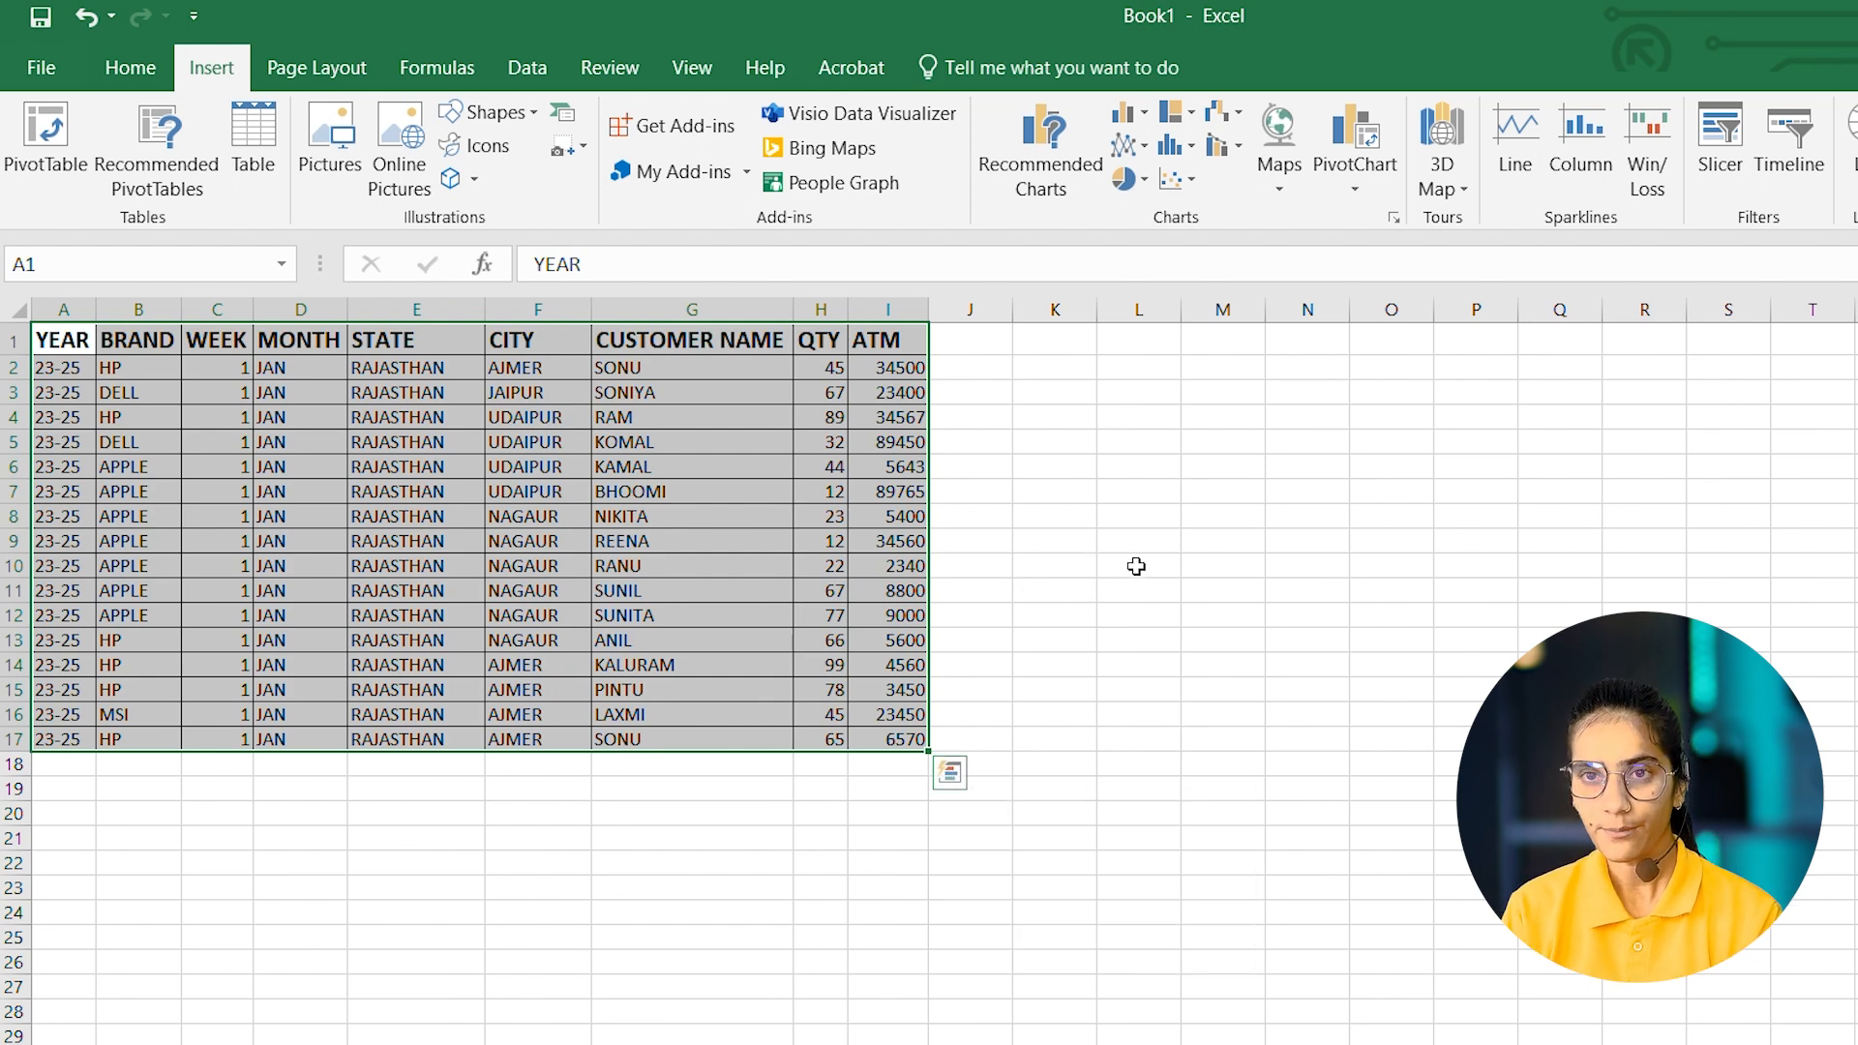
# - Create a PivotTable from the data range A1:I17 on a new worksheet
pyautogui.click(1077, 517)
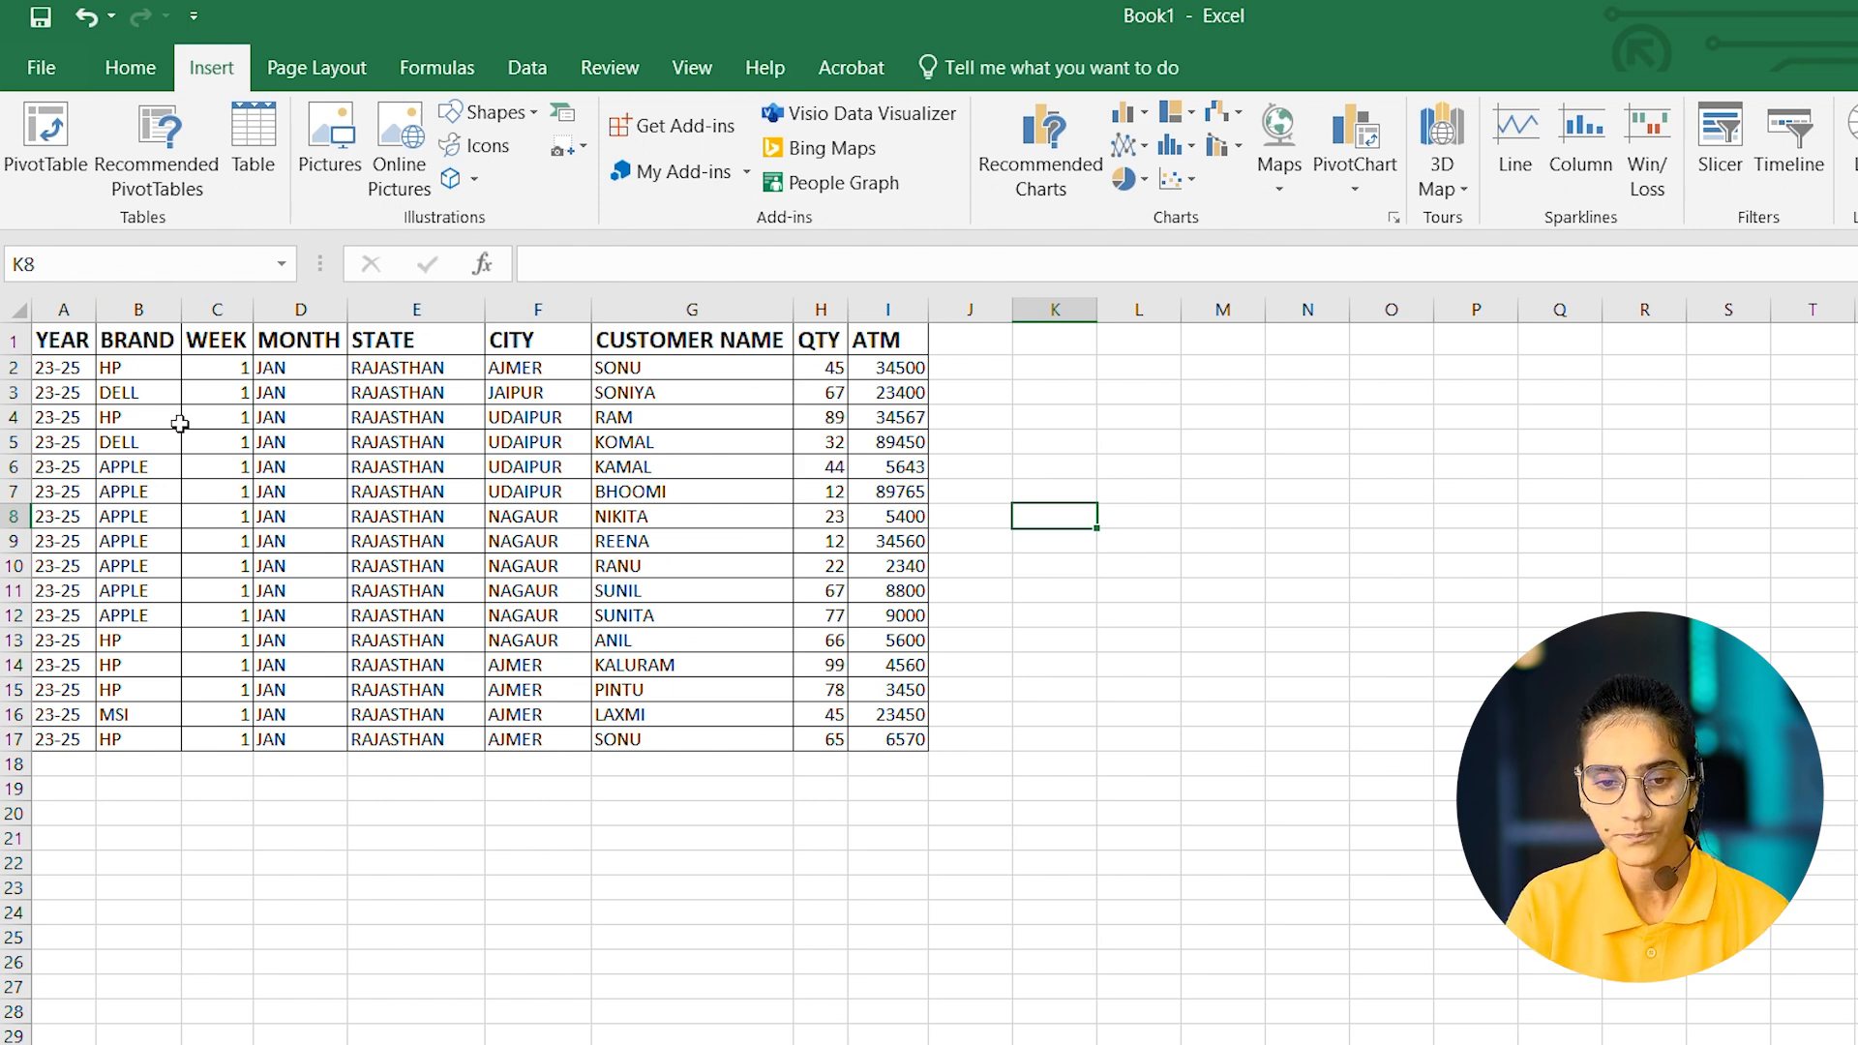
pyautogui.moveTo(58, 331); pyautogui.dragTo(875, 738)
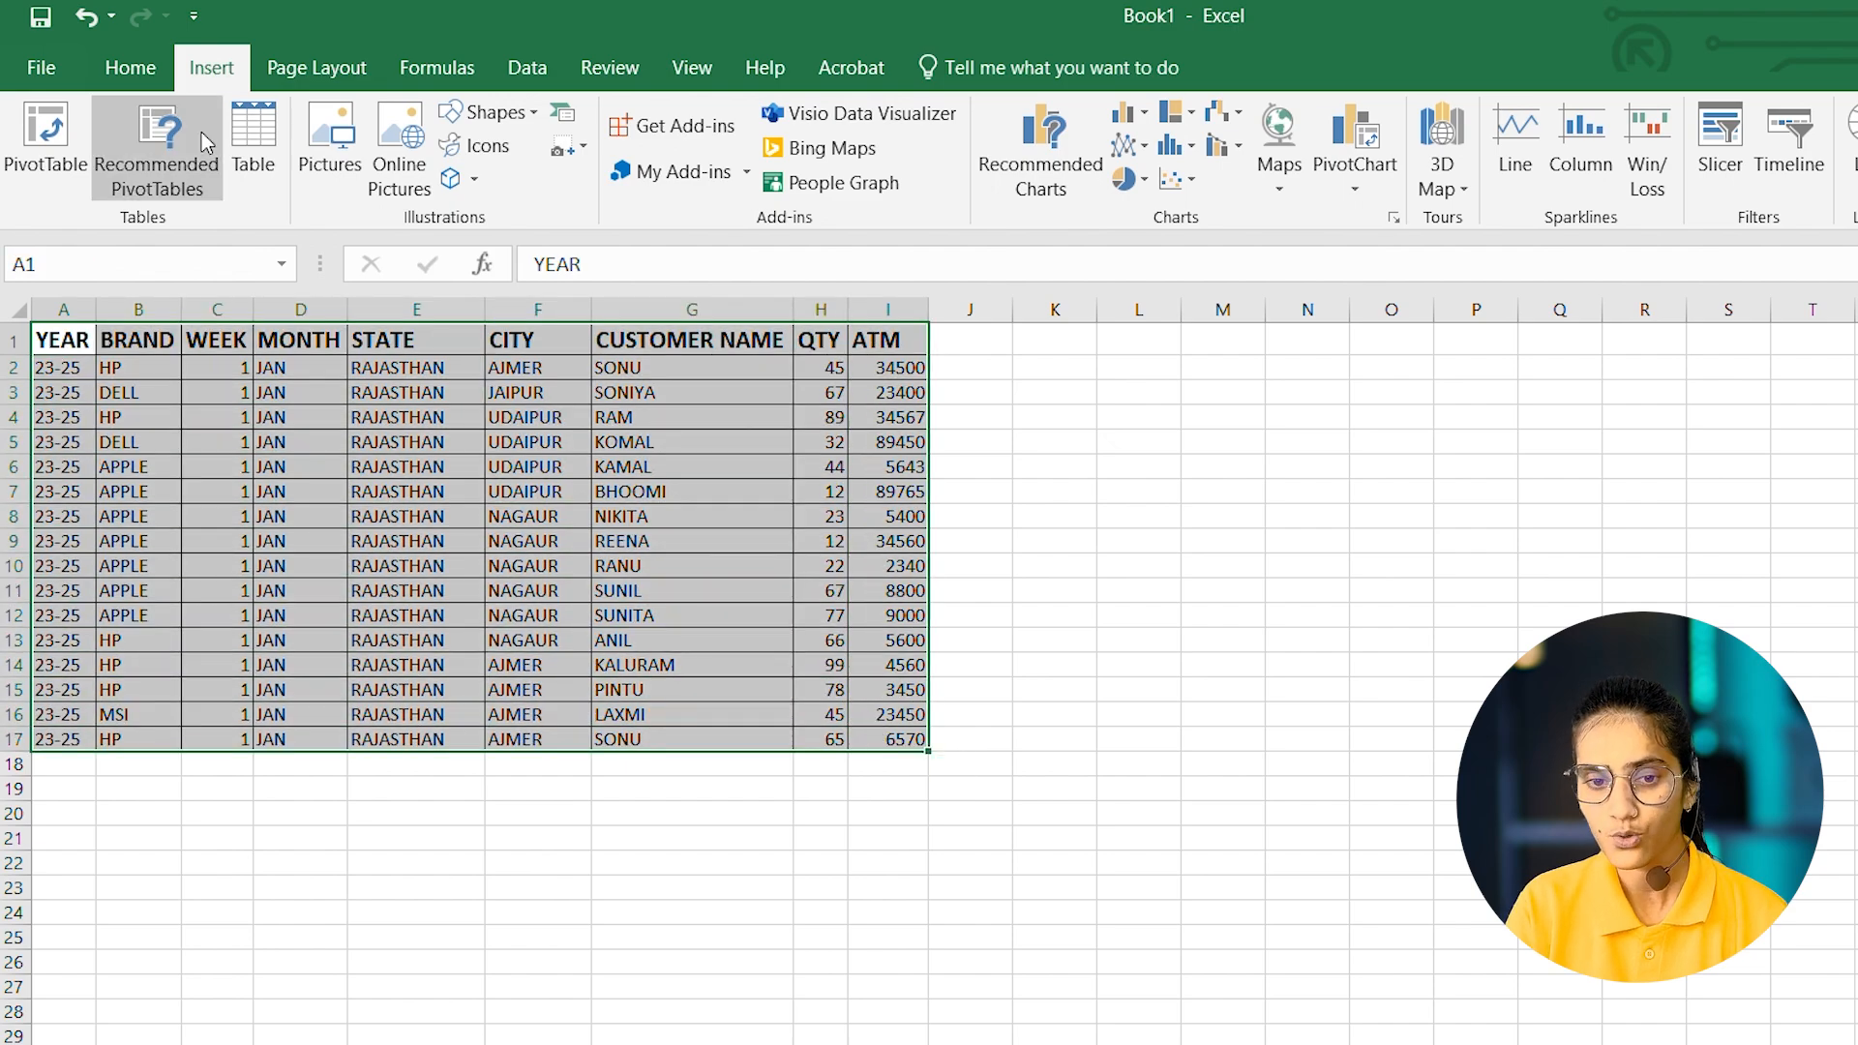
pyautogui.click(50, 140)
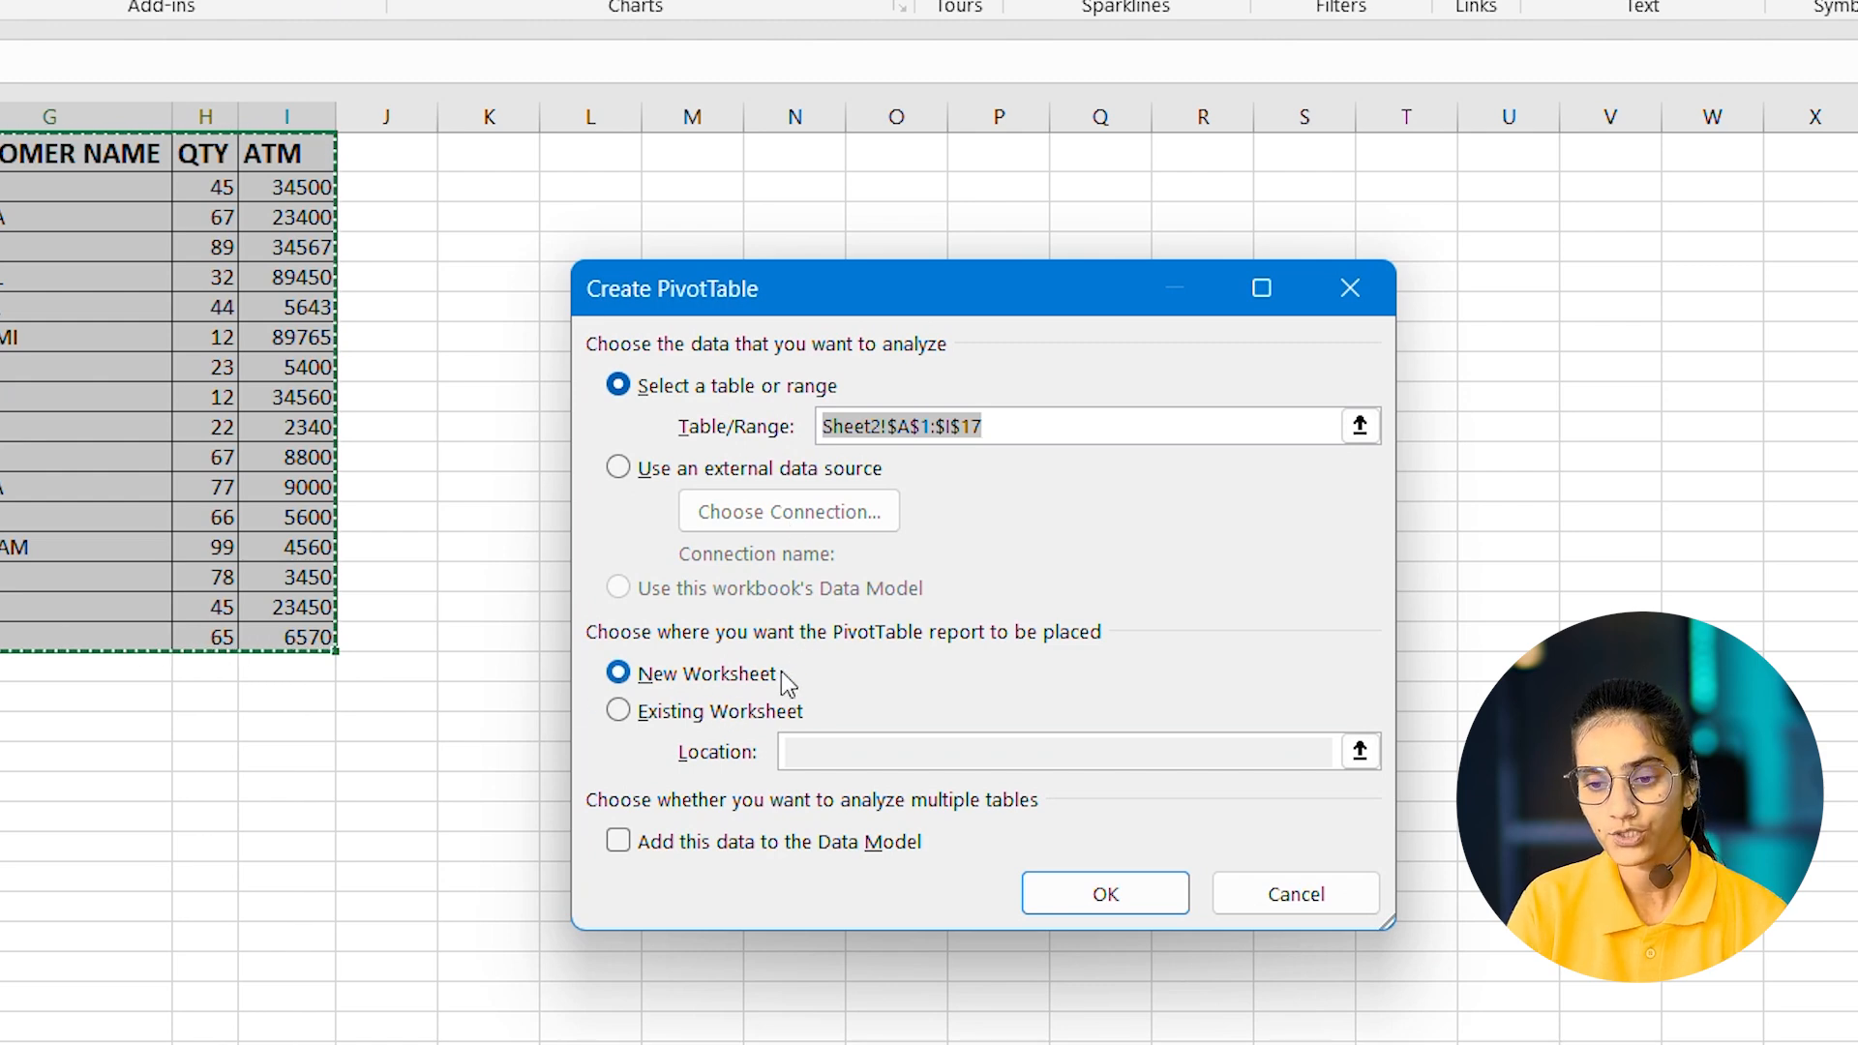
pyautogui.click(1105, 891)
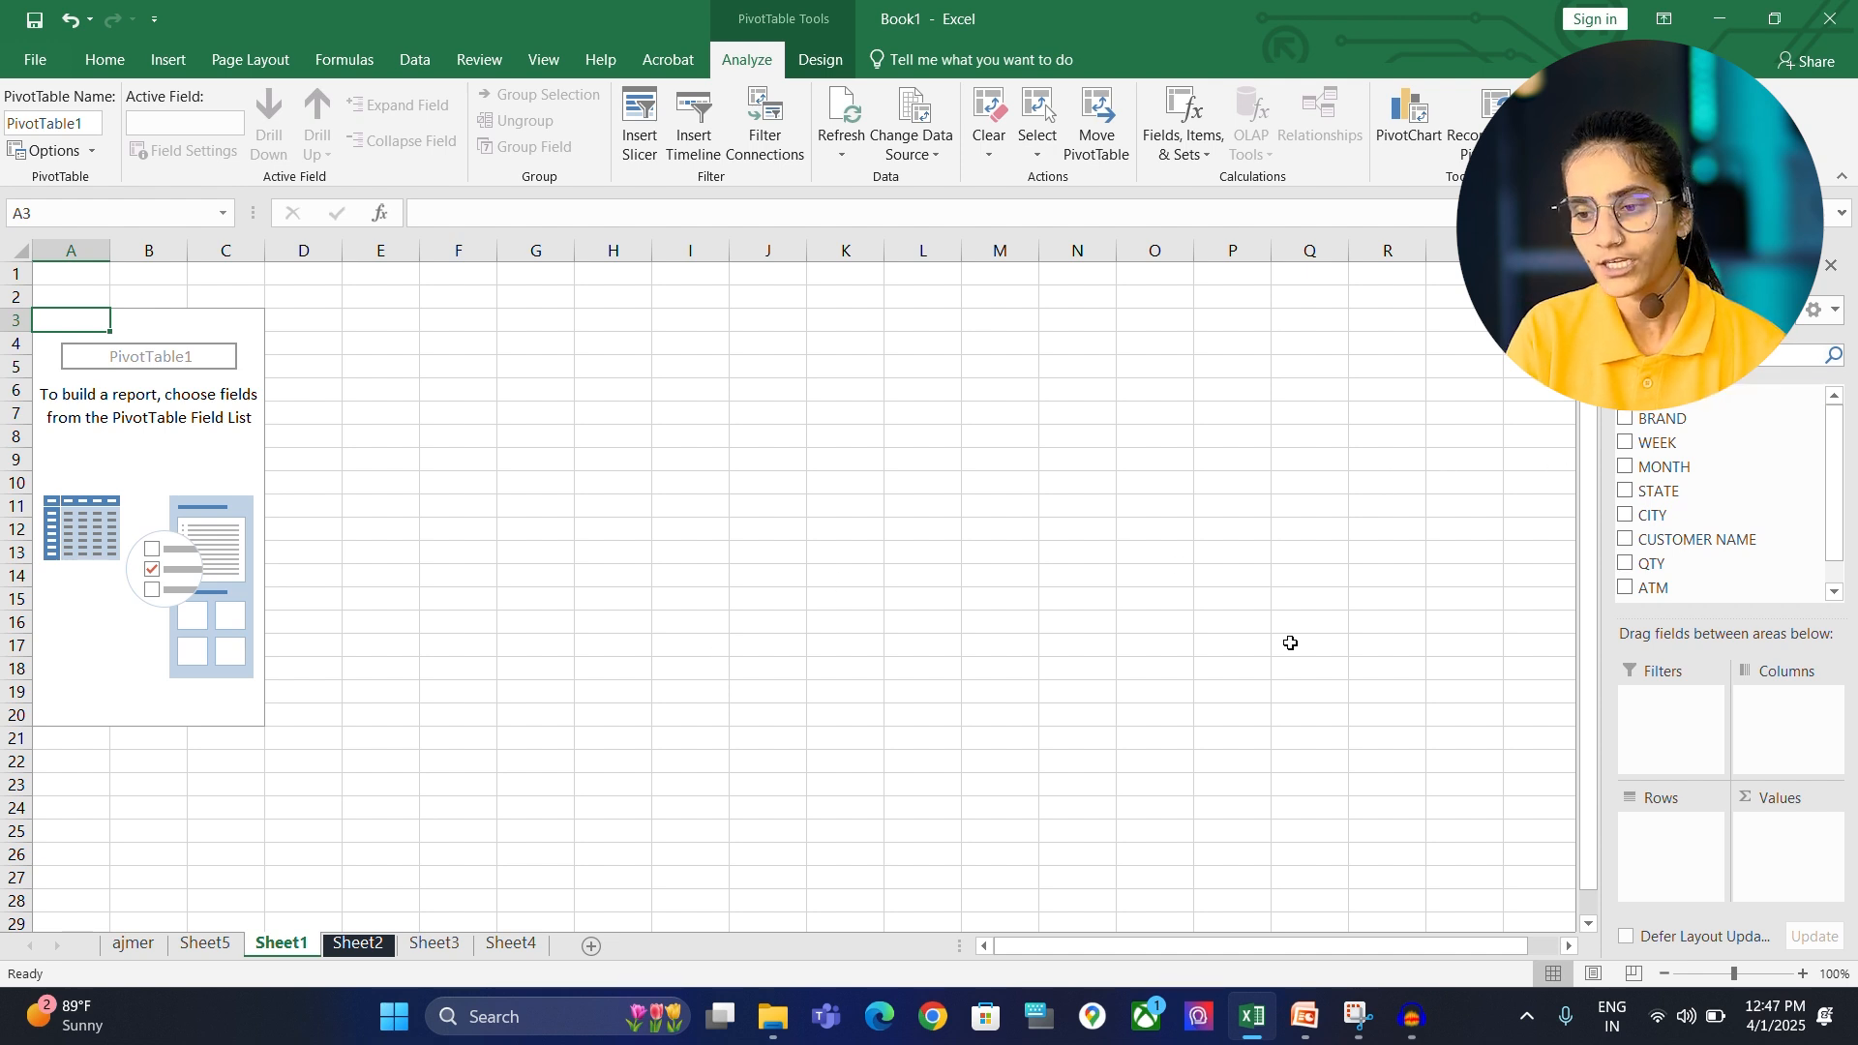
# - Add YEAR and BRAND as row fields and CUSTOMER NAME as a counted value in the PivotTable
pyautogui.click(1627, 401)
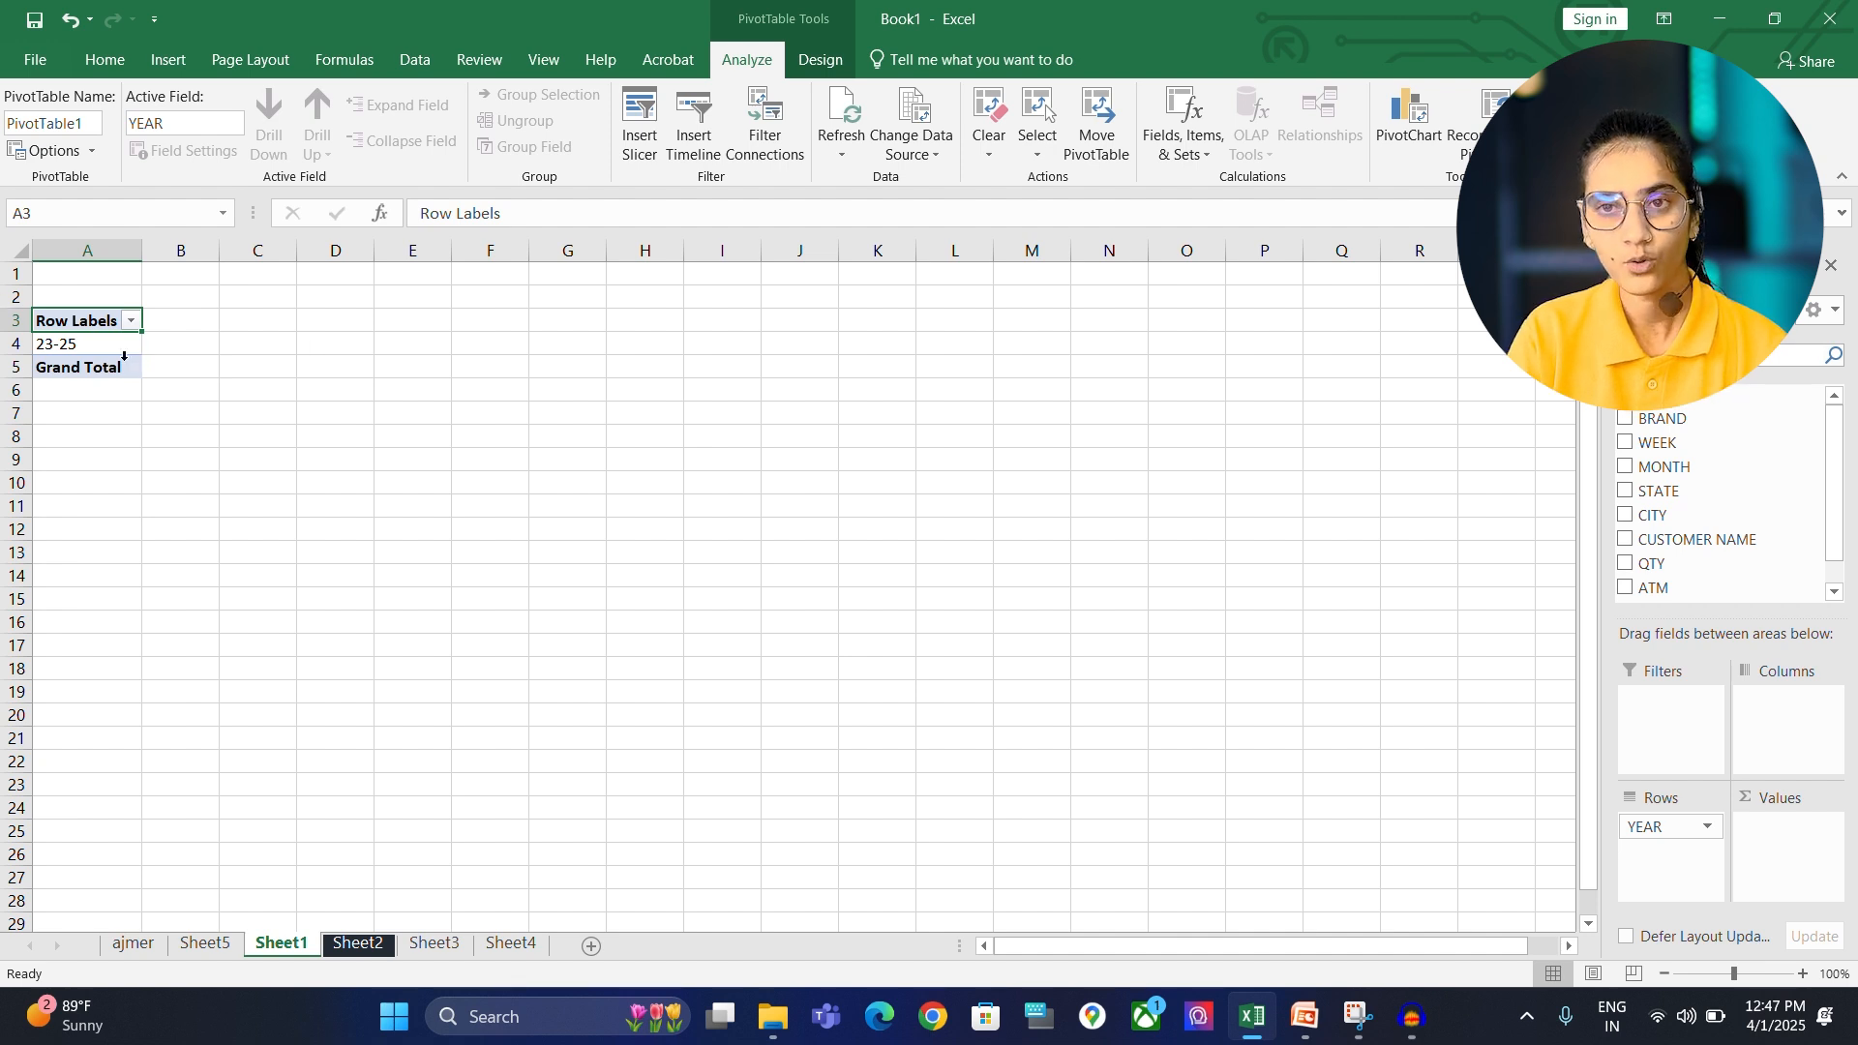
pyautogui.click(129, 322)
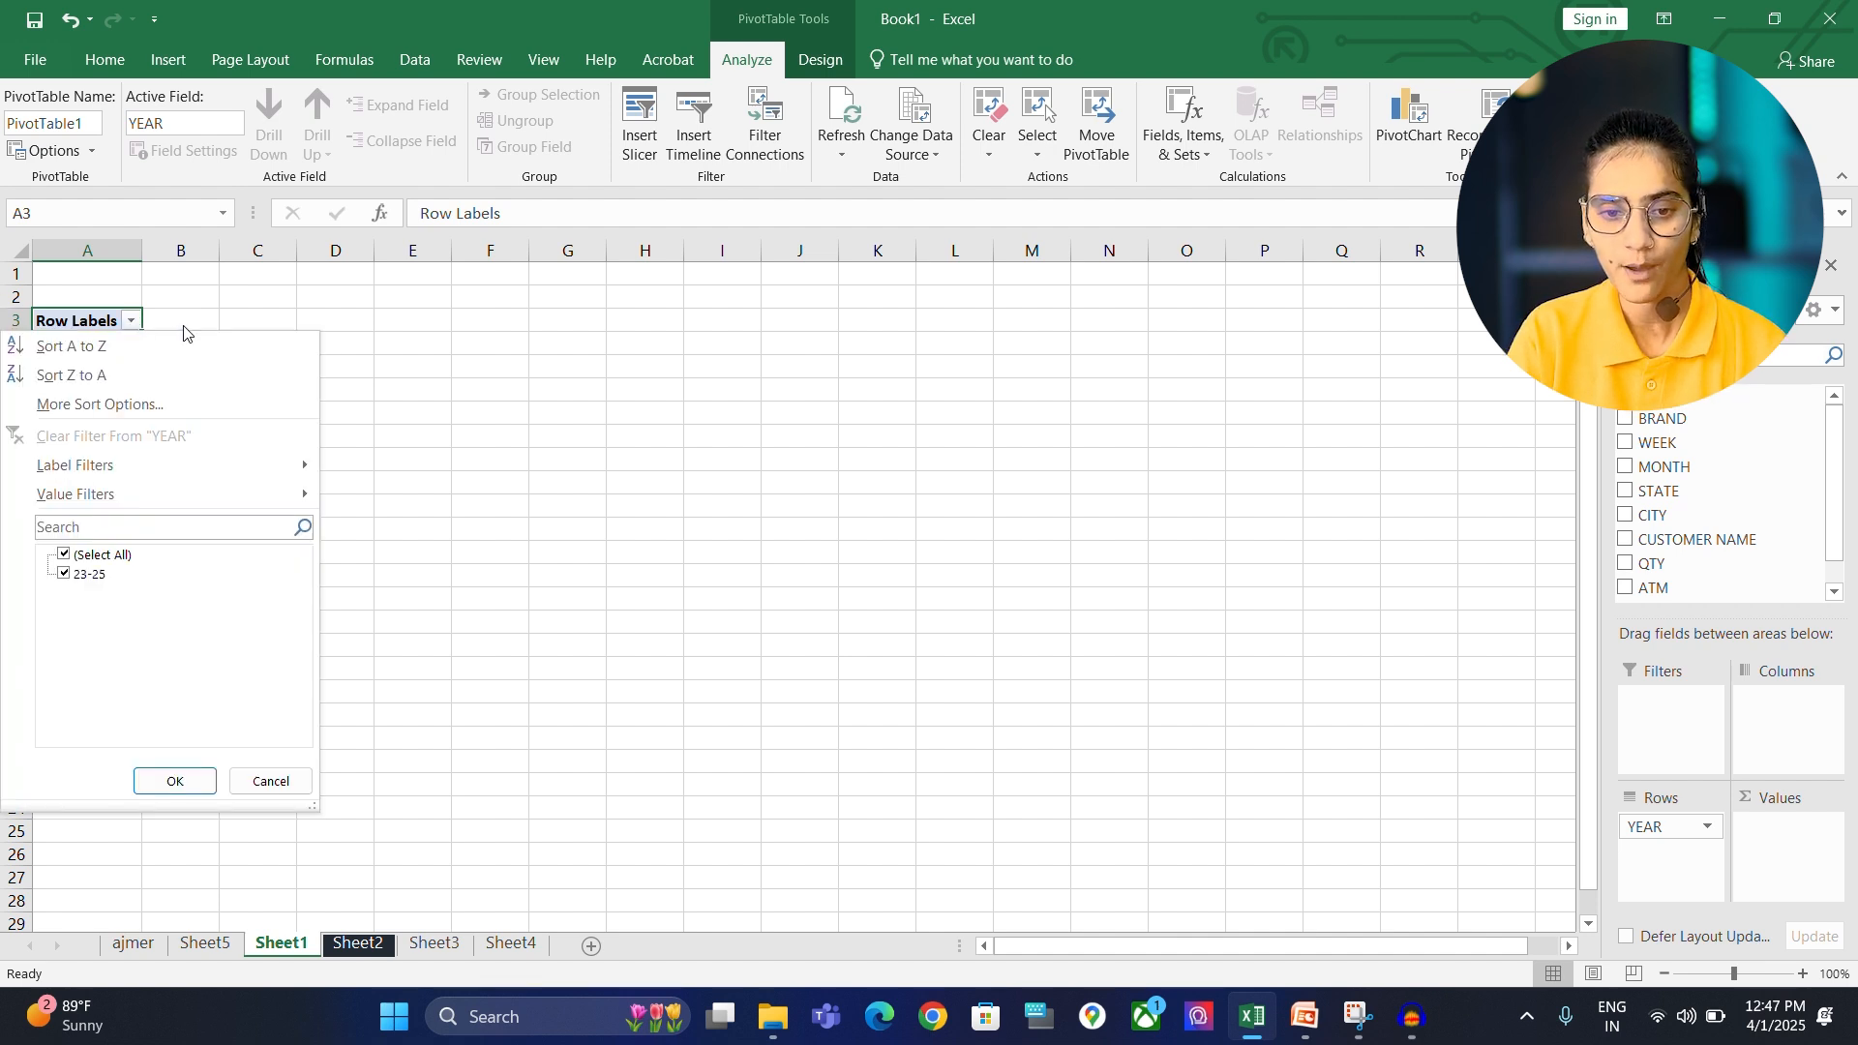
pyautogui.click(471, 398)
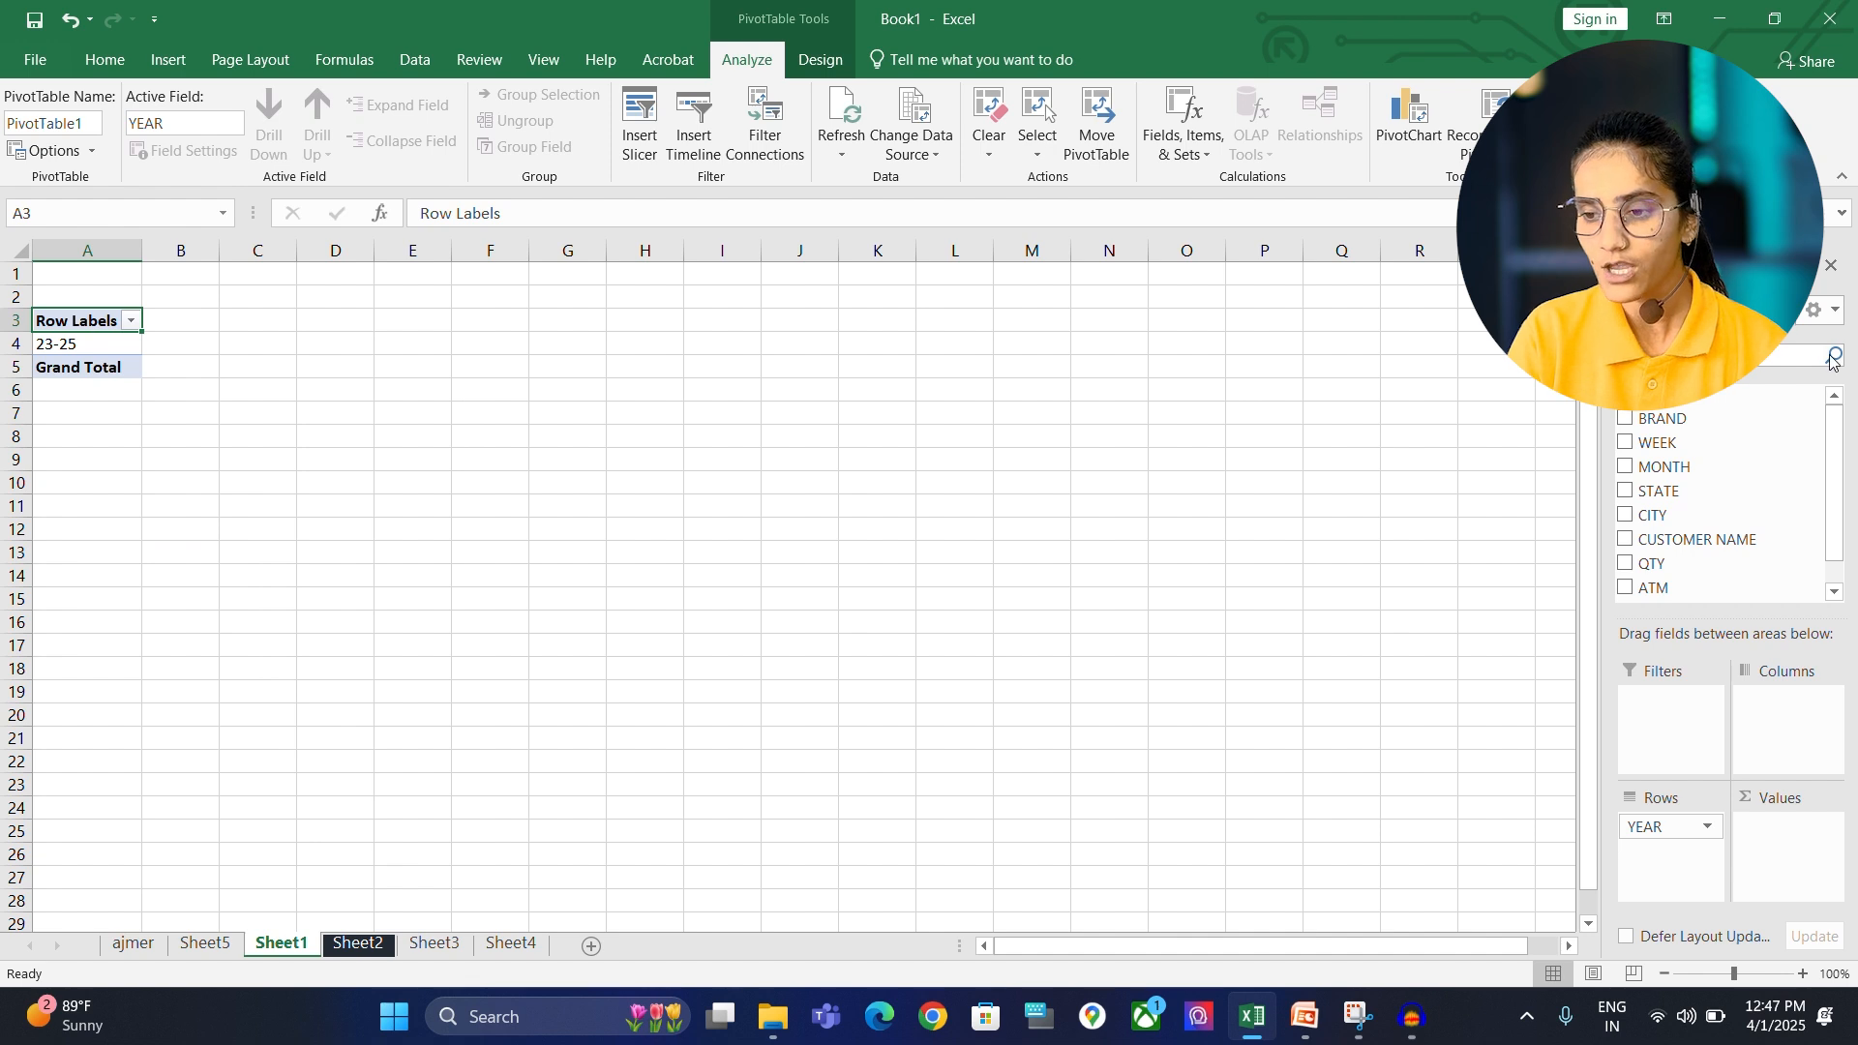
pyautogui.click(1626, 420)
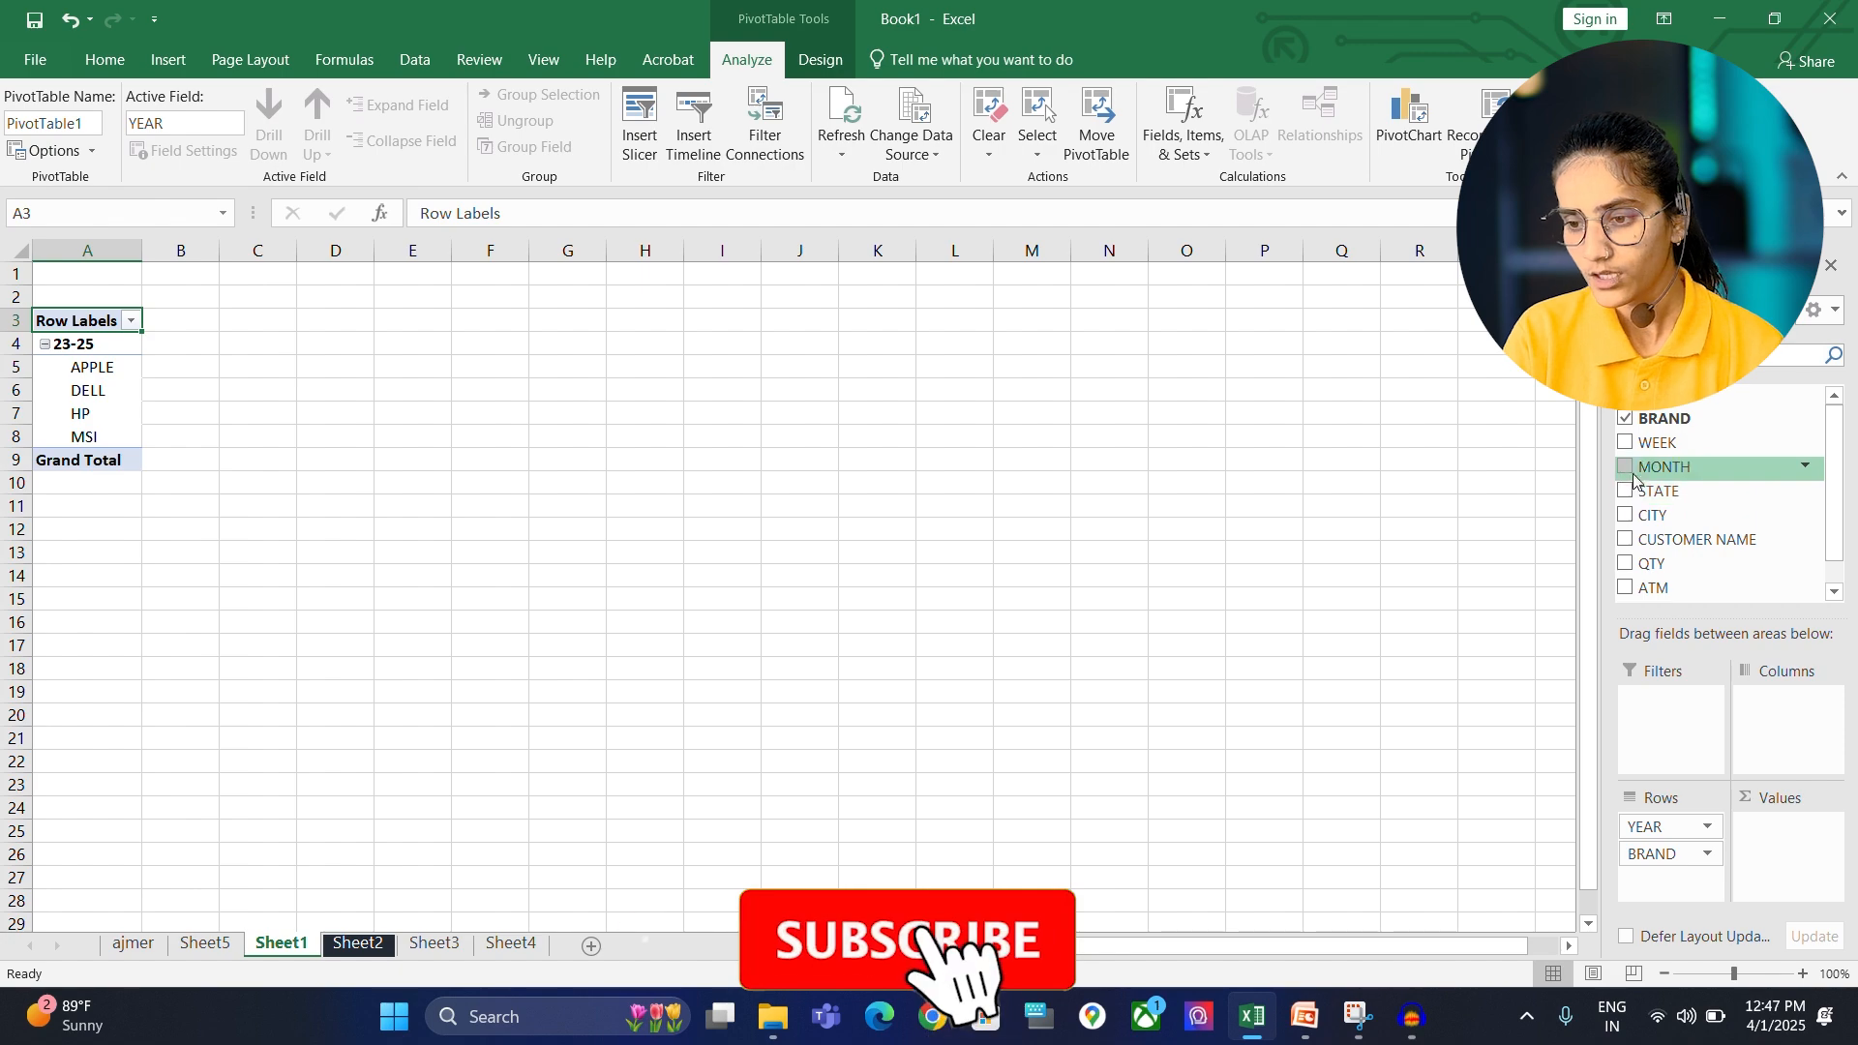
pyautogui.click(1627, 540)
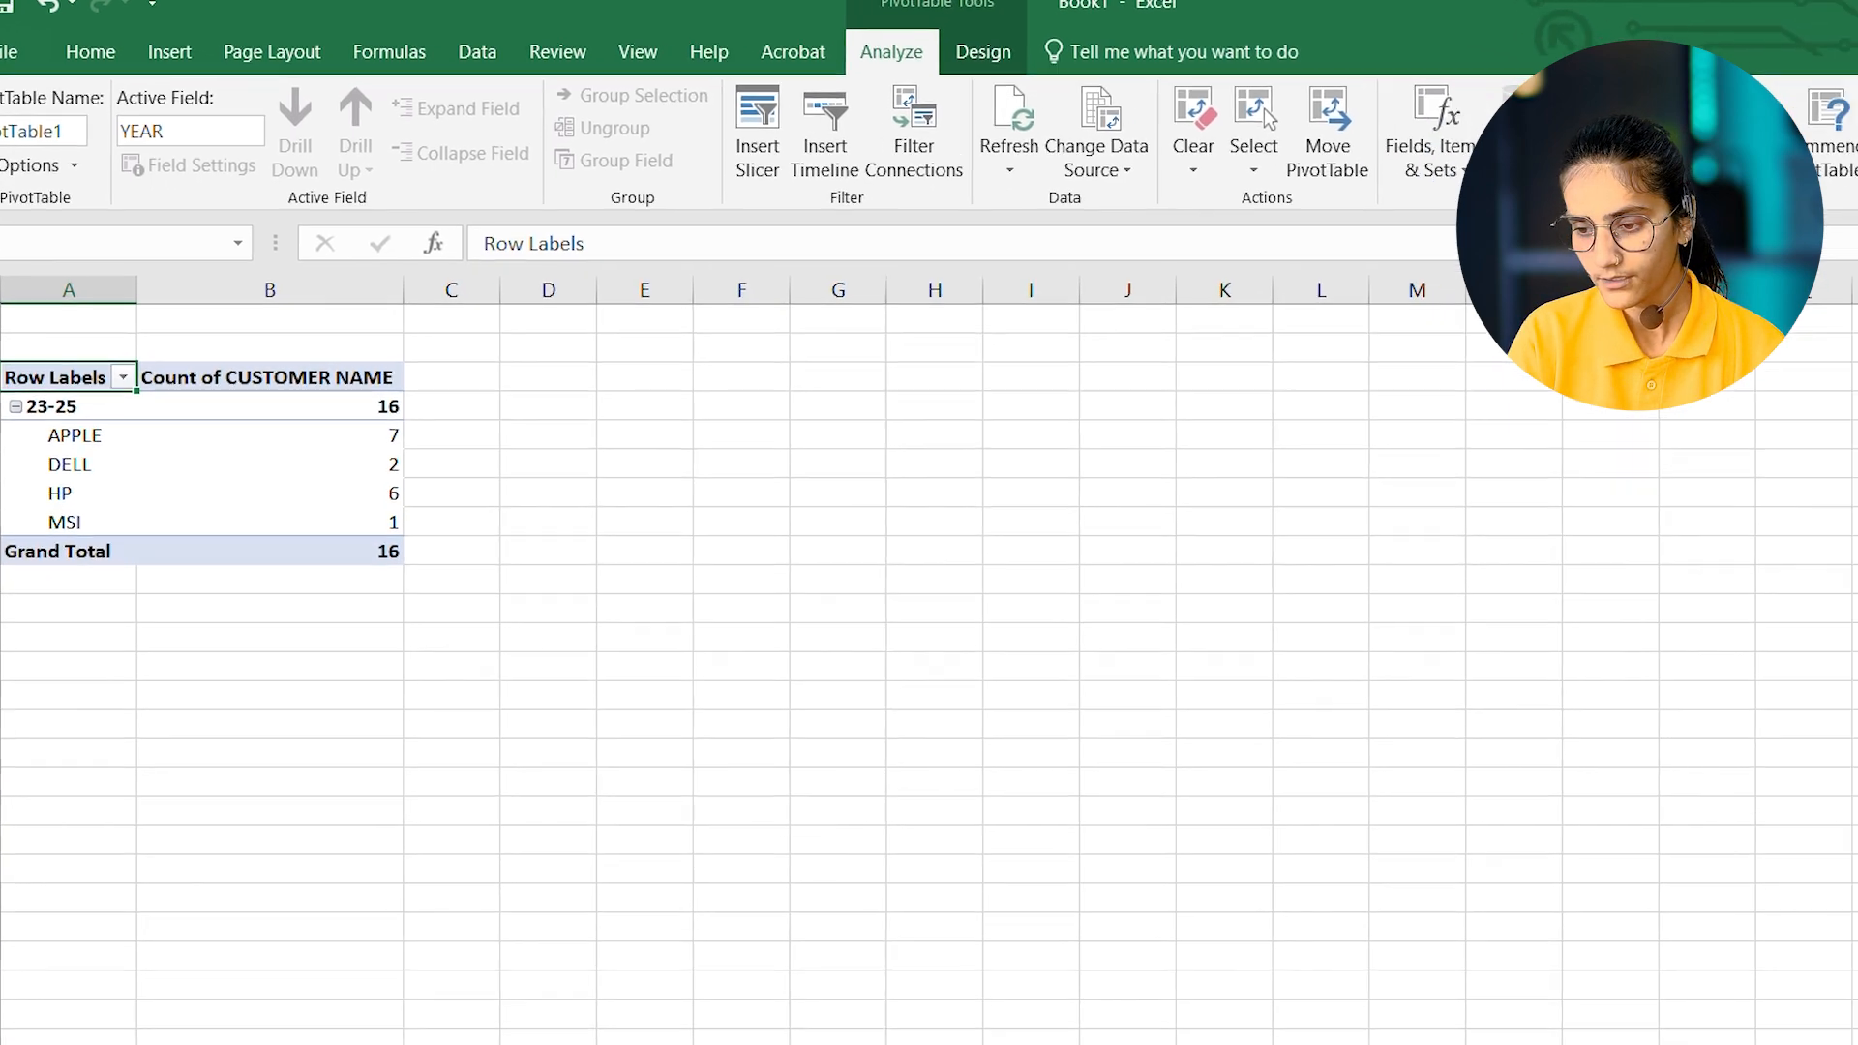
# - Move BRAND from the rows to the column labels and add WEEK as a summed value
pyautogui.click(1707, 854)
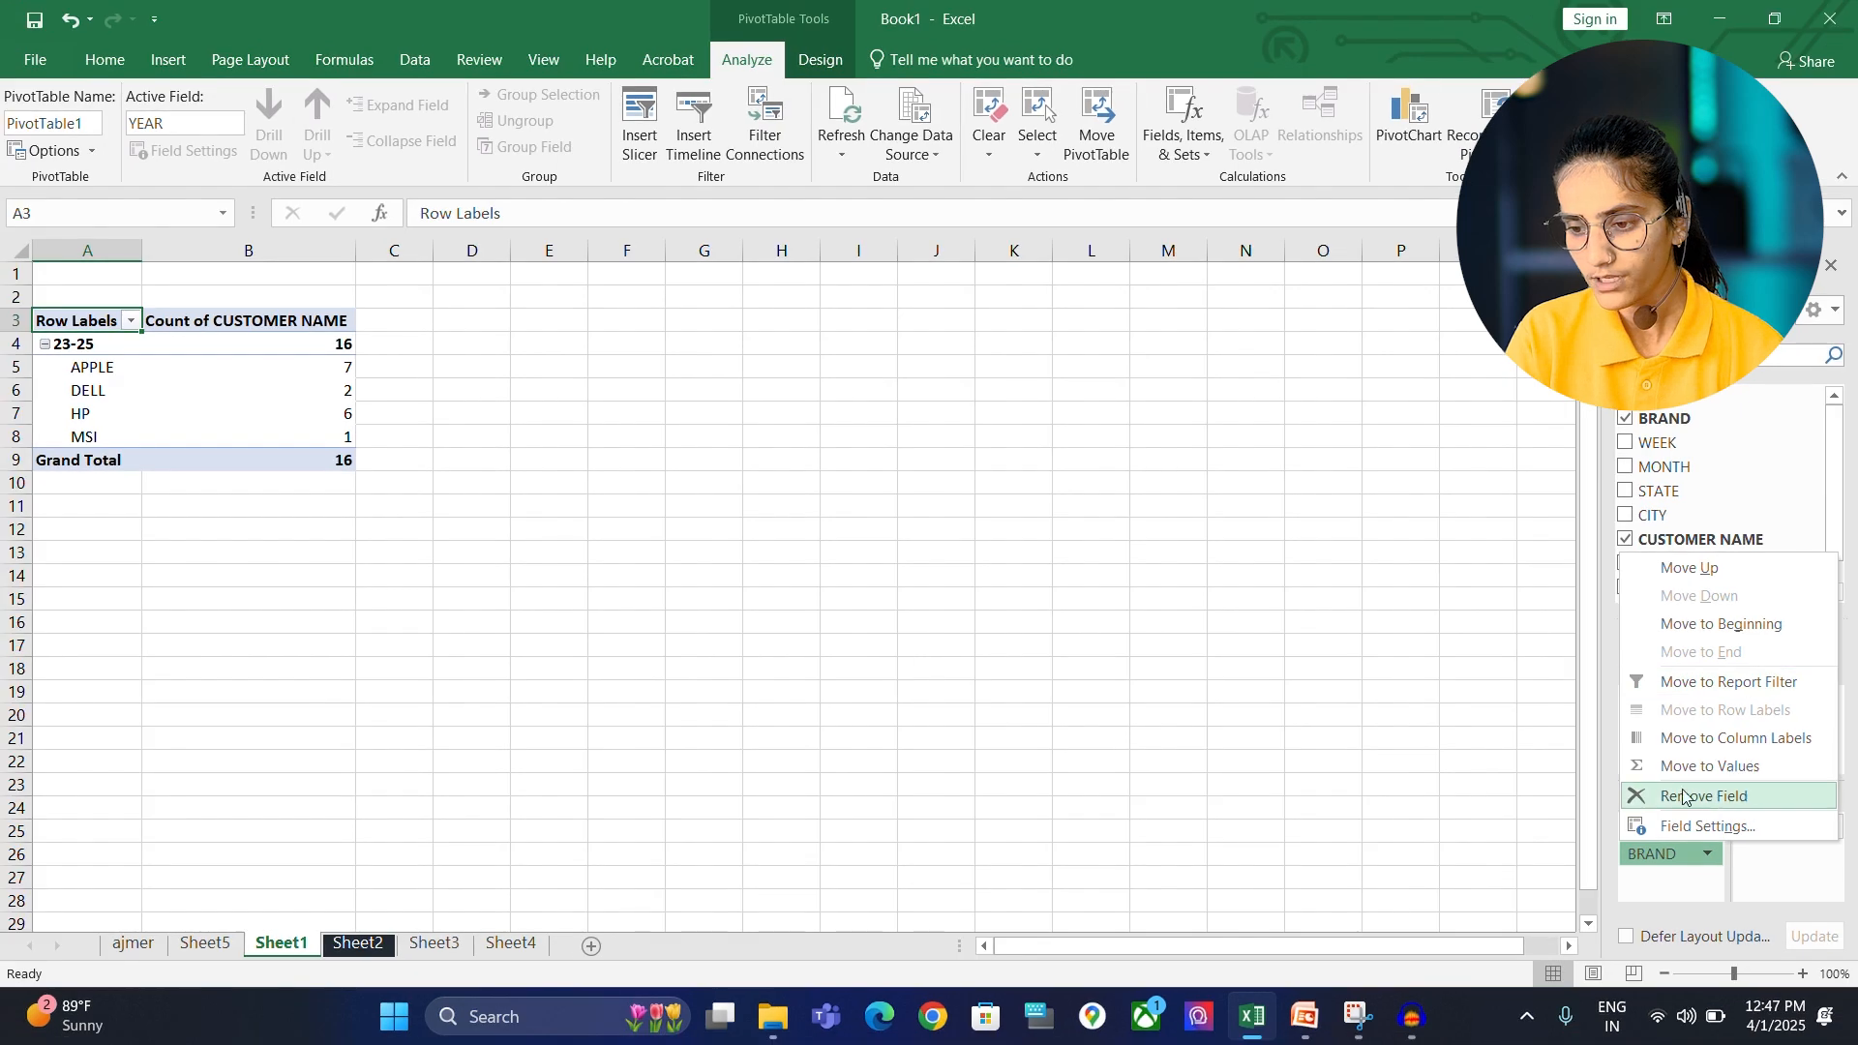
pyautogui.click(1744, 743)
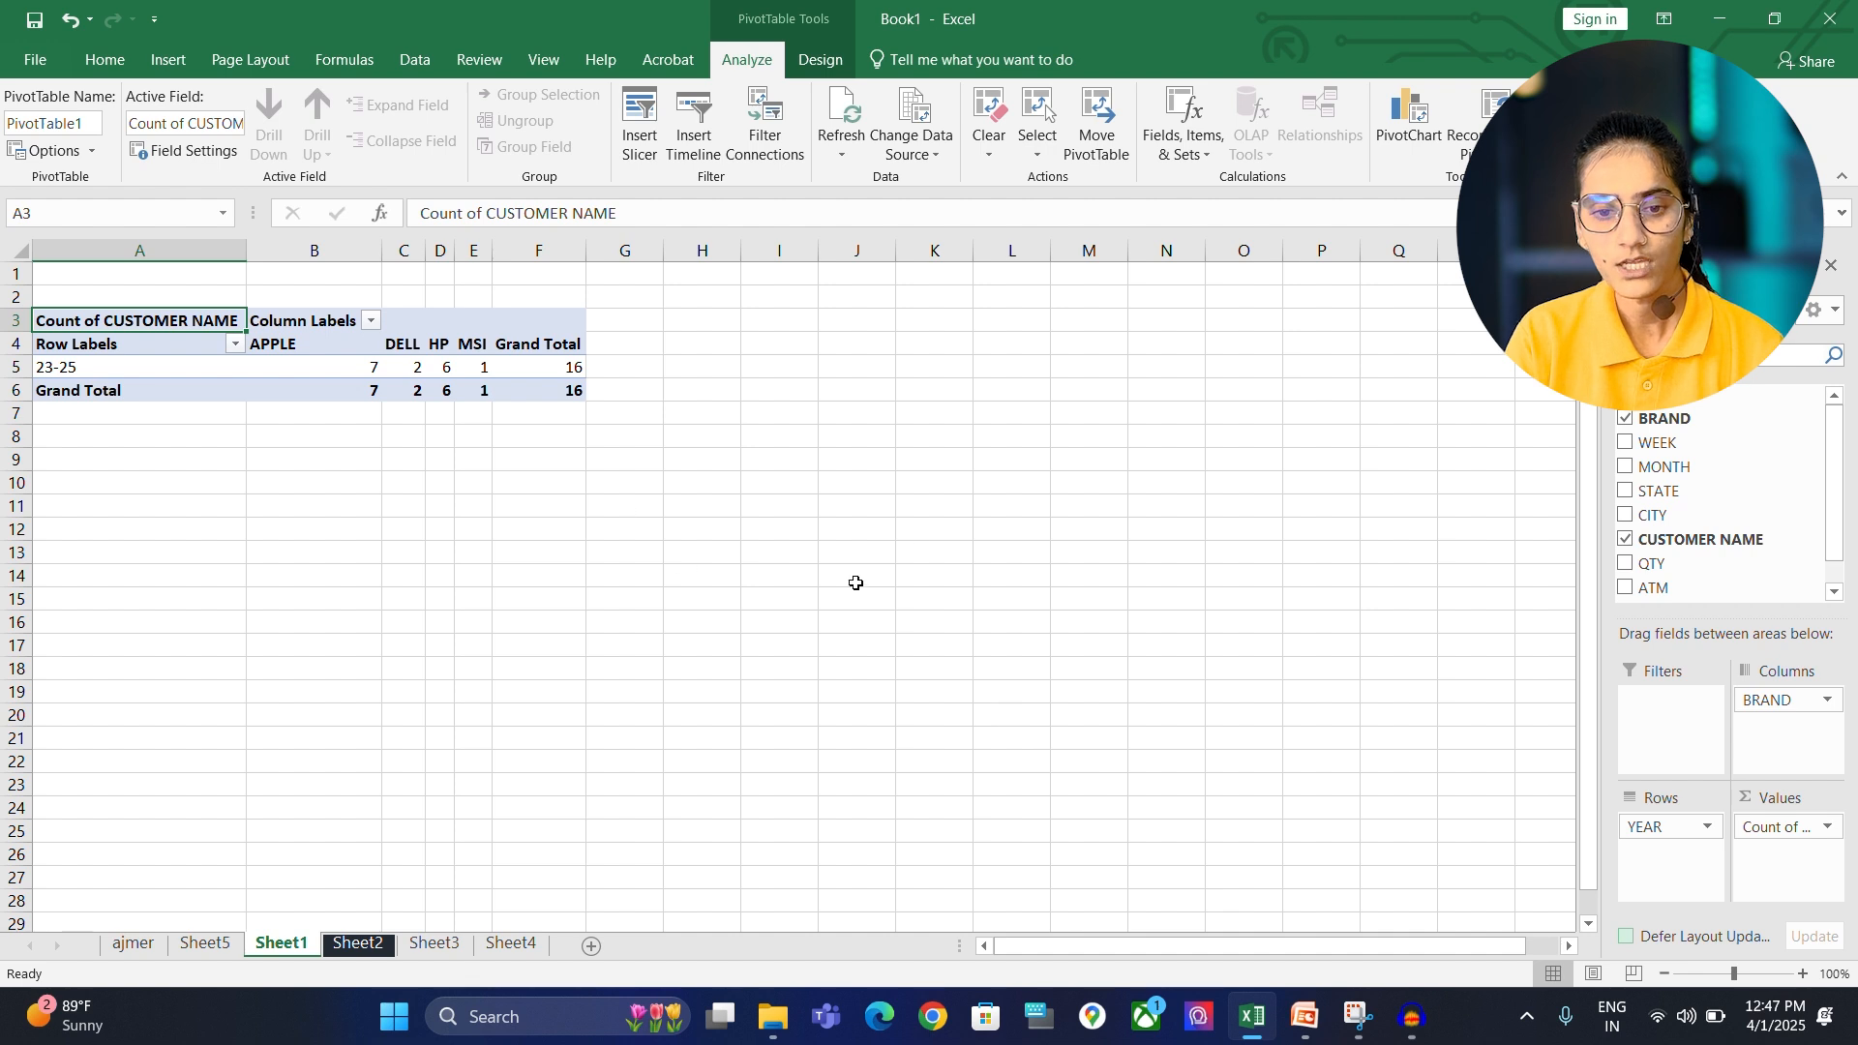
pyautogui.click(1626, 444)
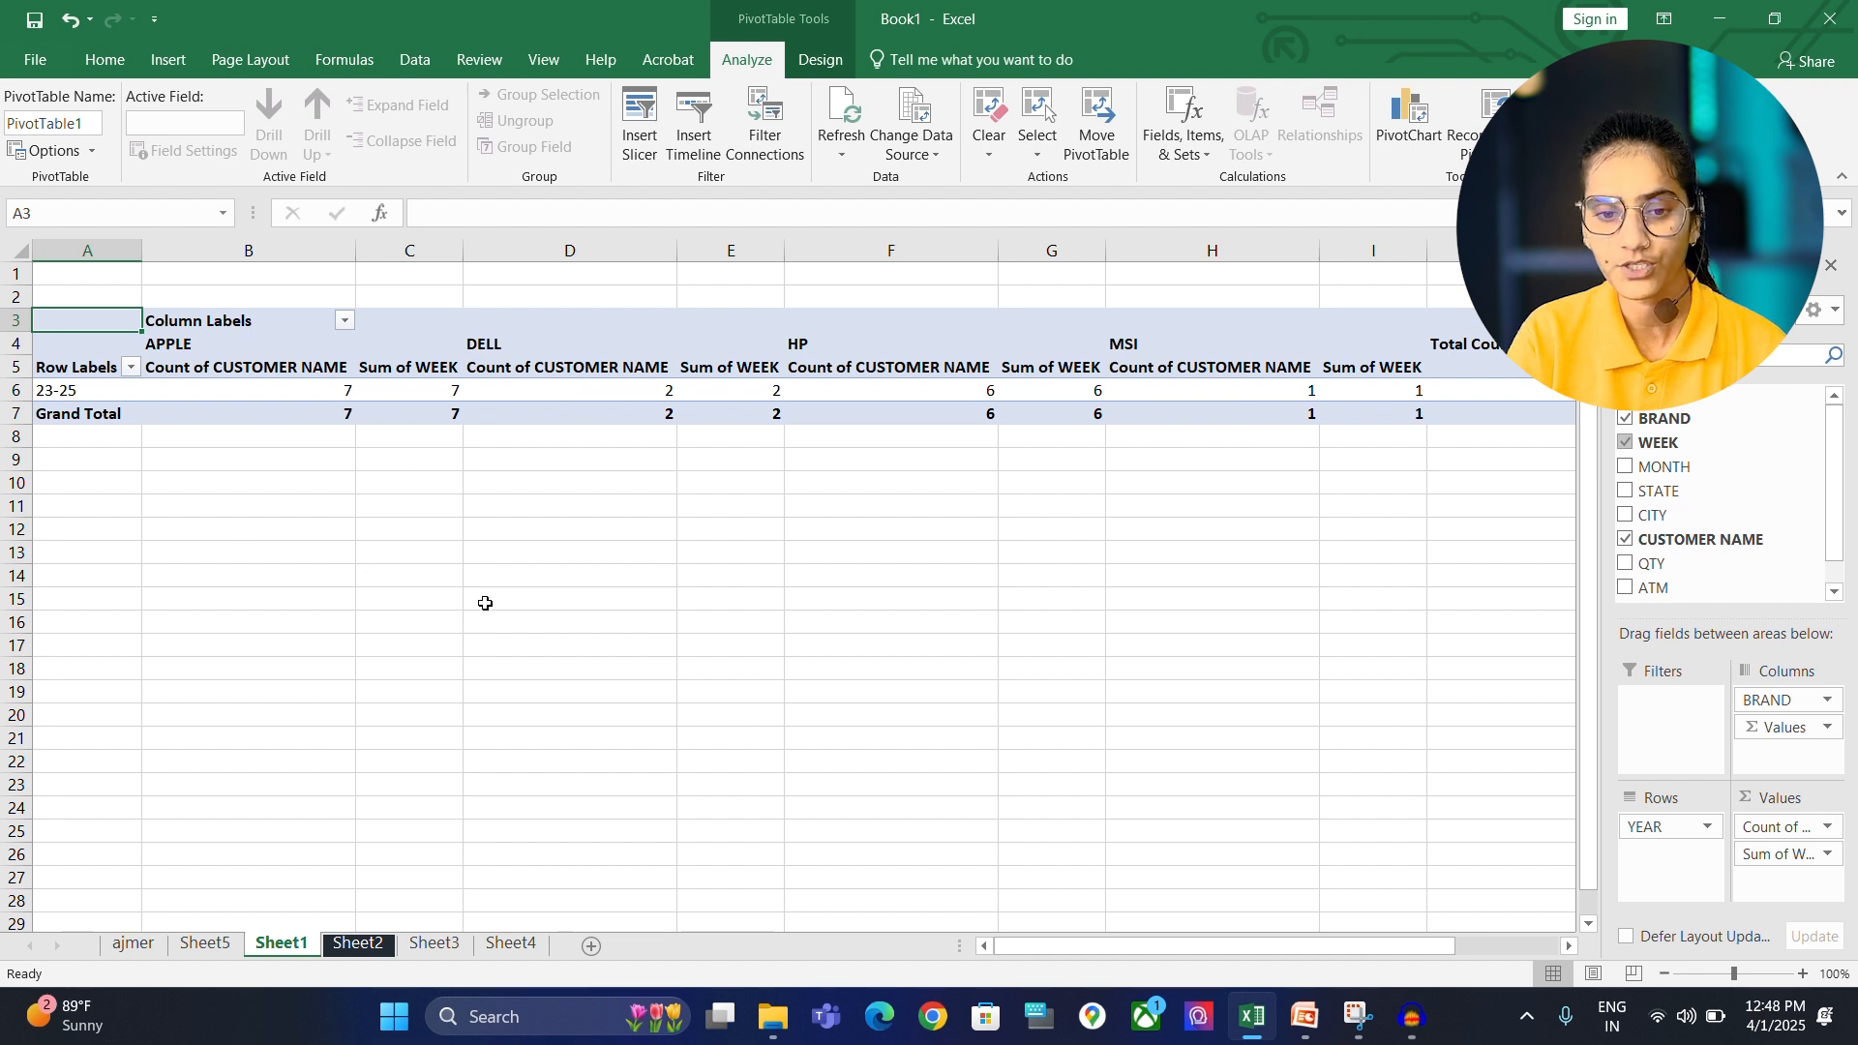
# - Add QTY and ATM as row fields below YEAR in the PivotTable
pyautogui.click(1626, 565)
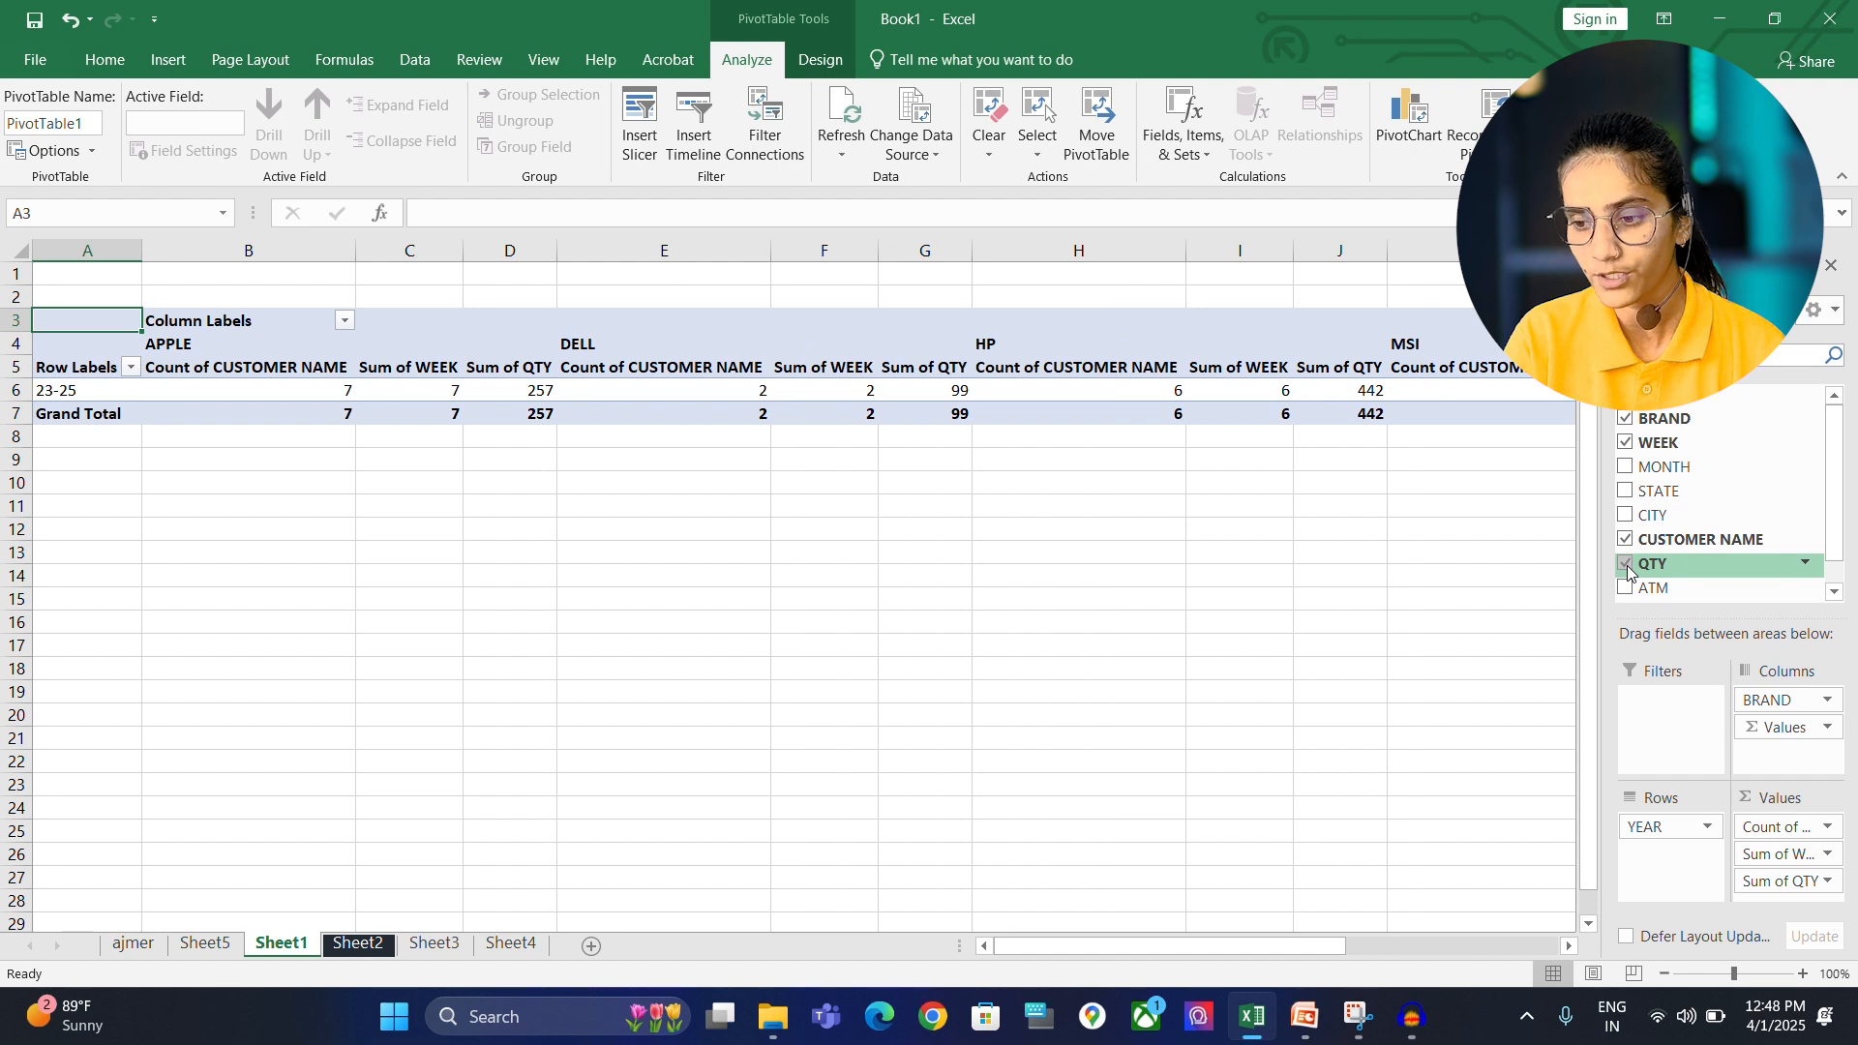
pyautogui.click(1627, 565)
pyautogui.moveTo(1627, 565); pyautogui.dragTo(1643, 870)
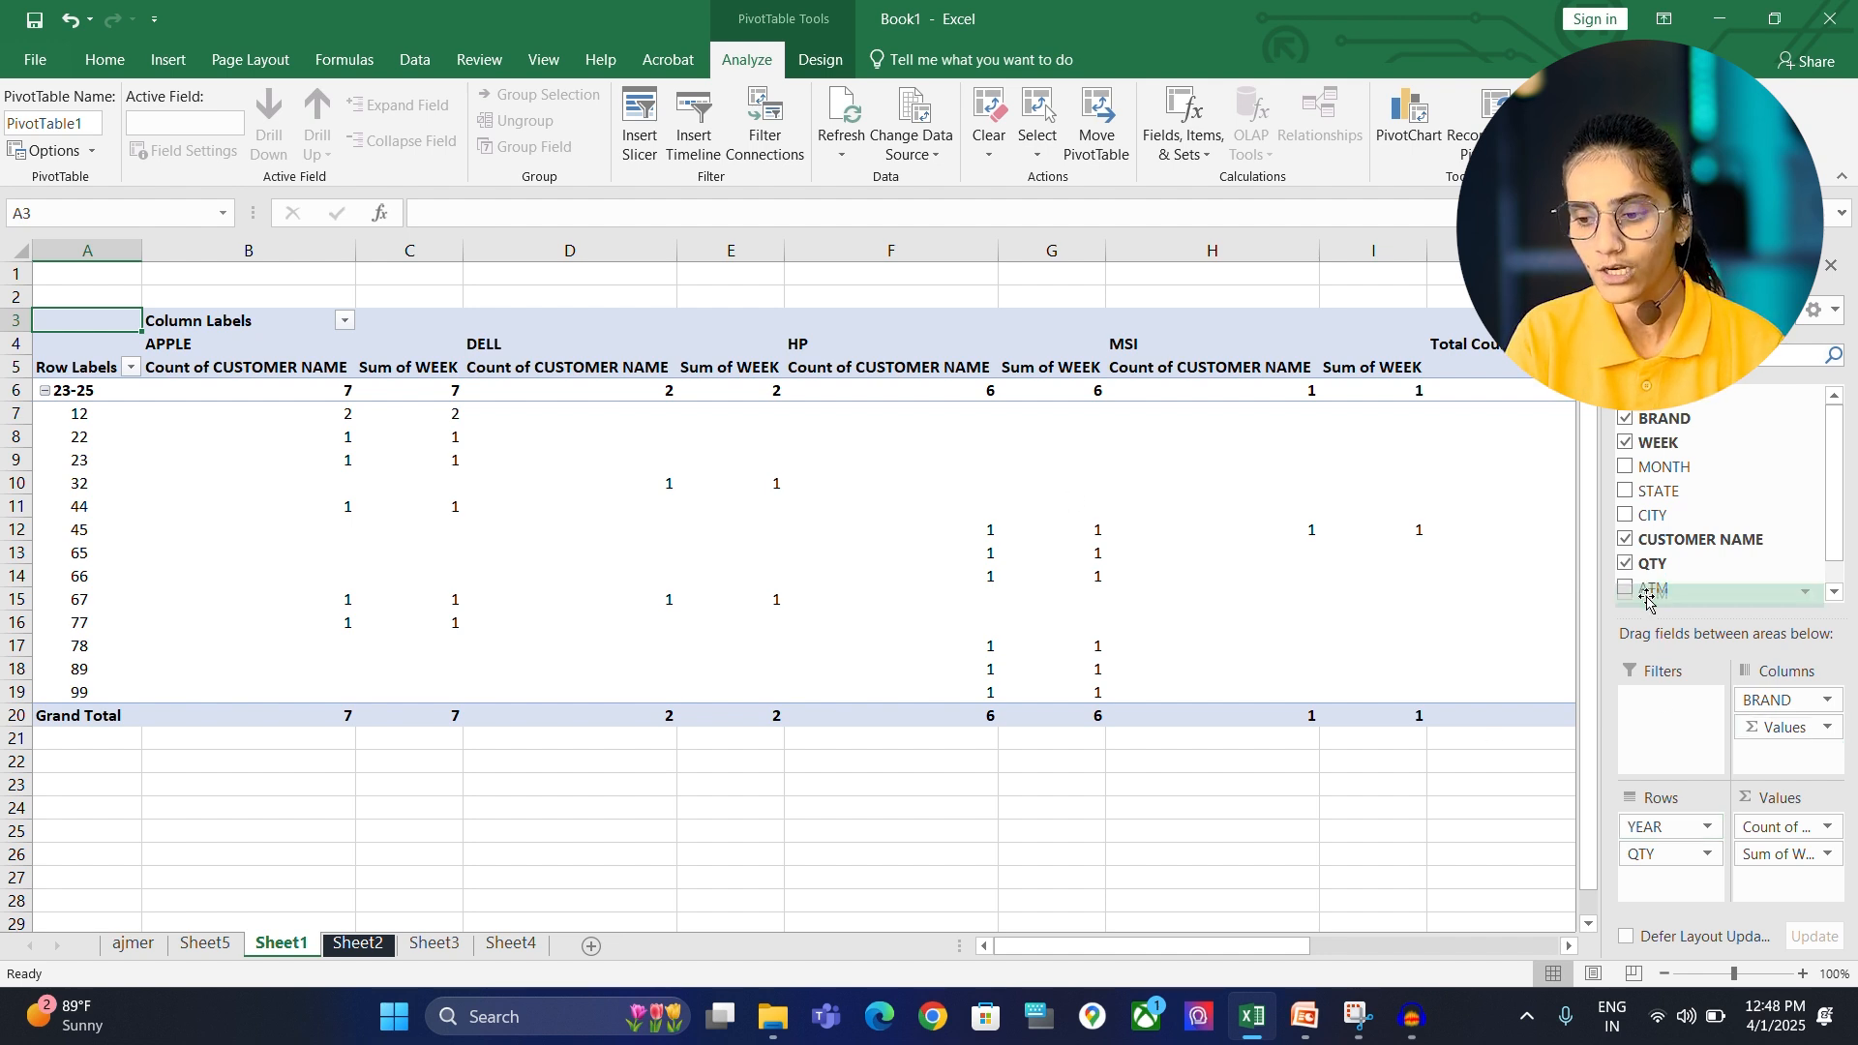
pyautogui.moveTo(1648, 597); pyautogui.dragTo(1667, 883)
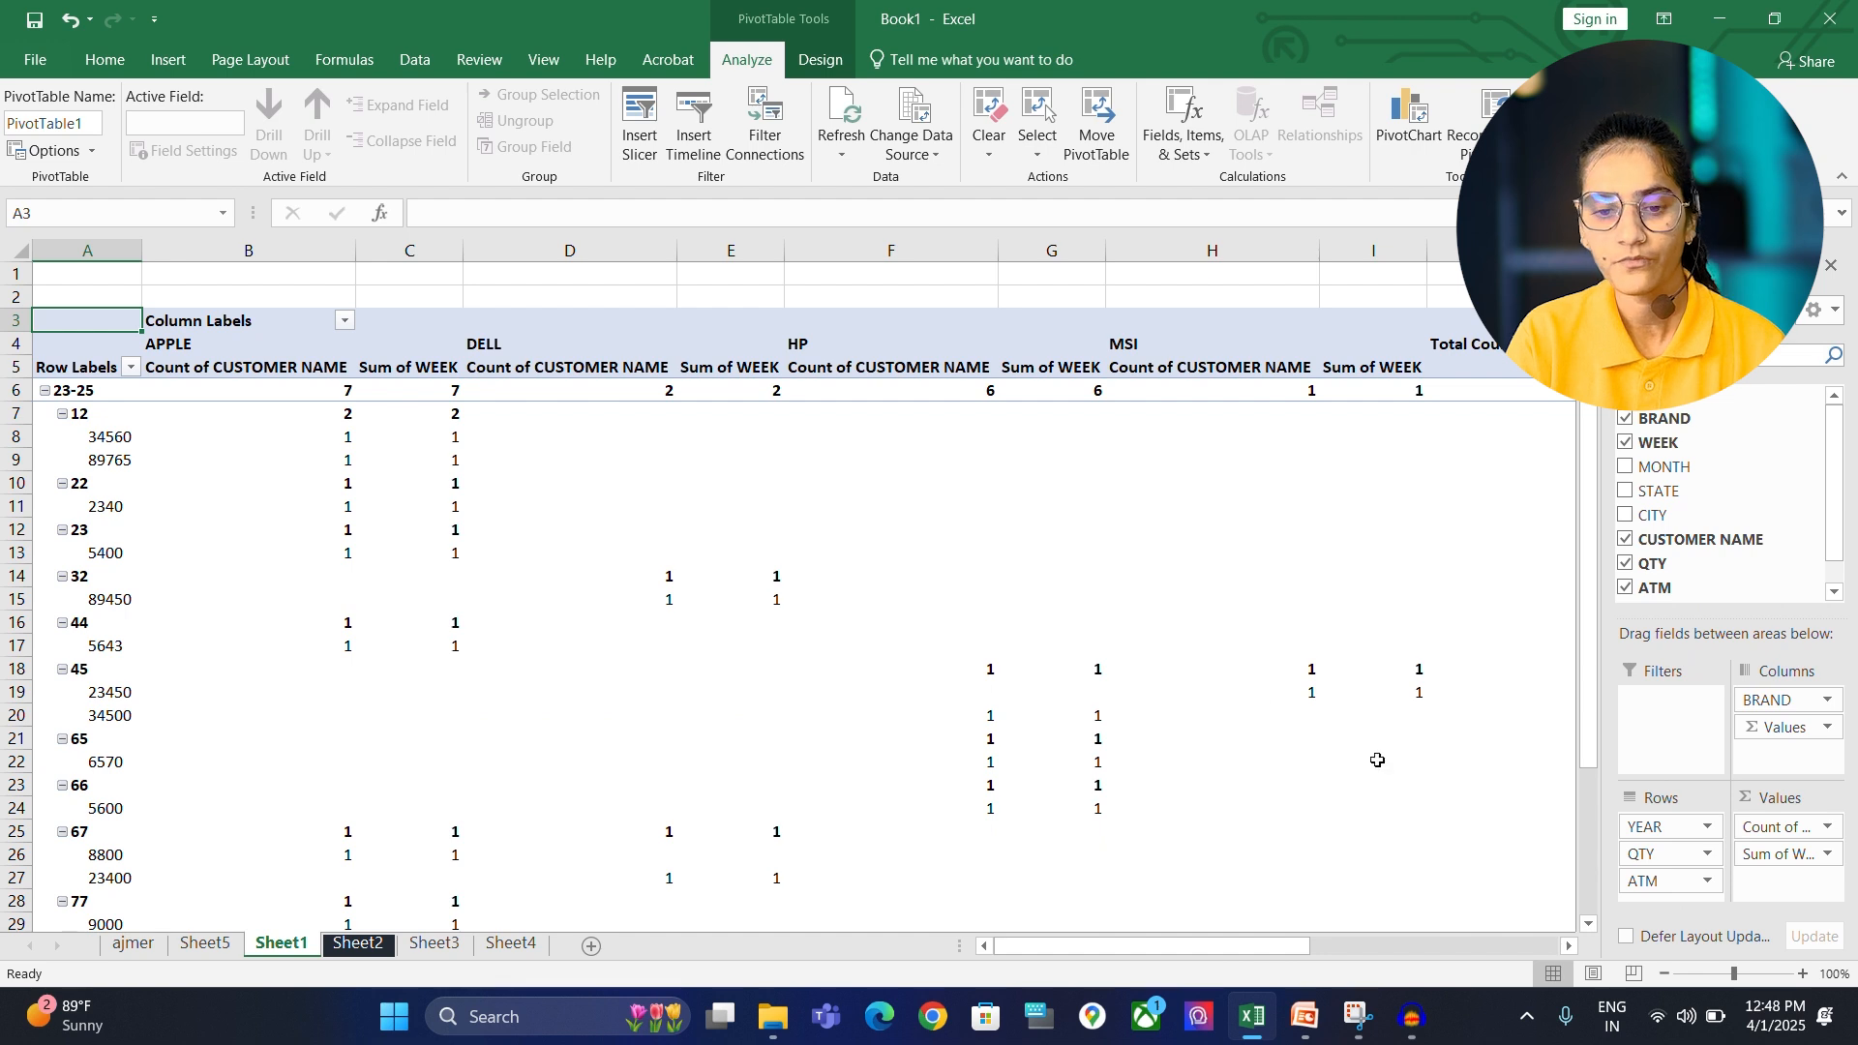
pyautogui.moveTo(1588, 421); pyautogui.dragTo(1577, 469)
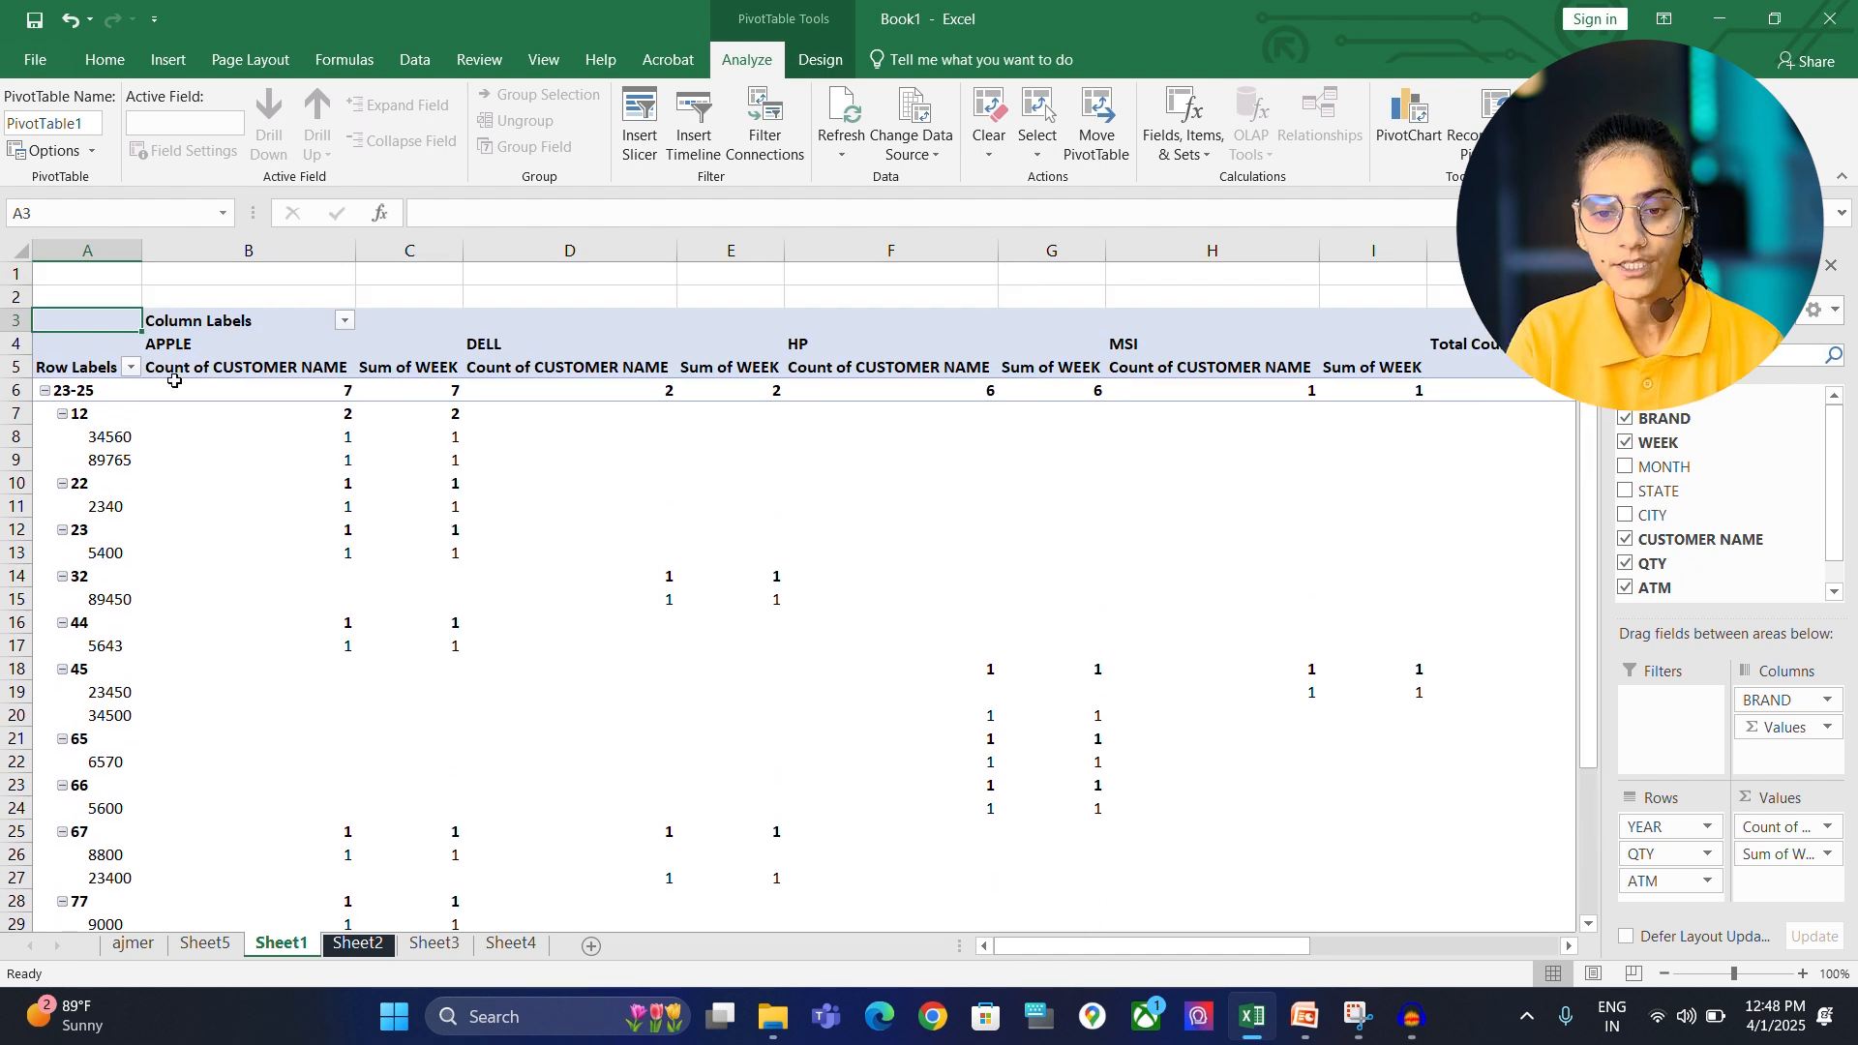
# - Filter the PivotTable's column labels to show only the HP brand
pyautogui.click(346, 322)
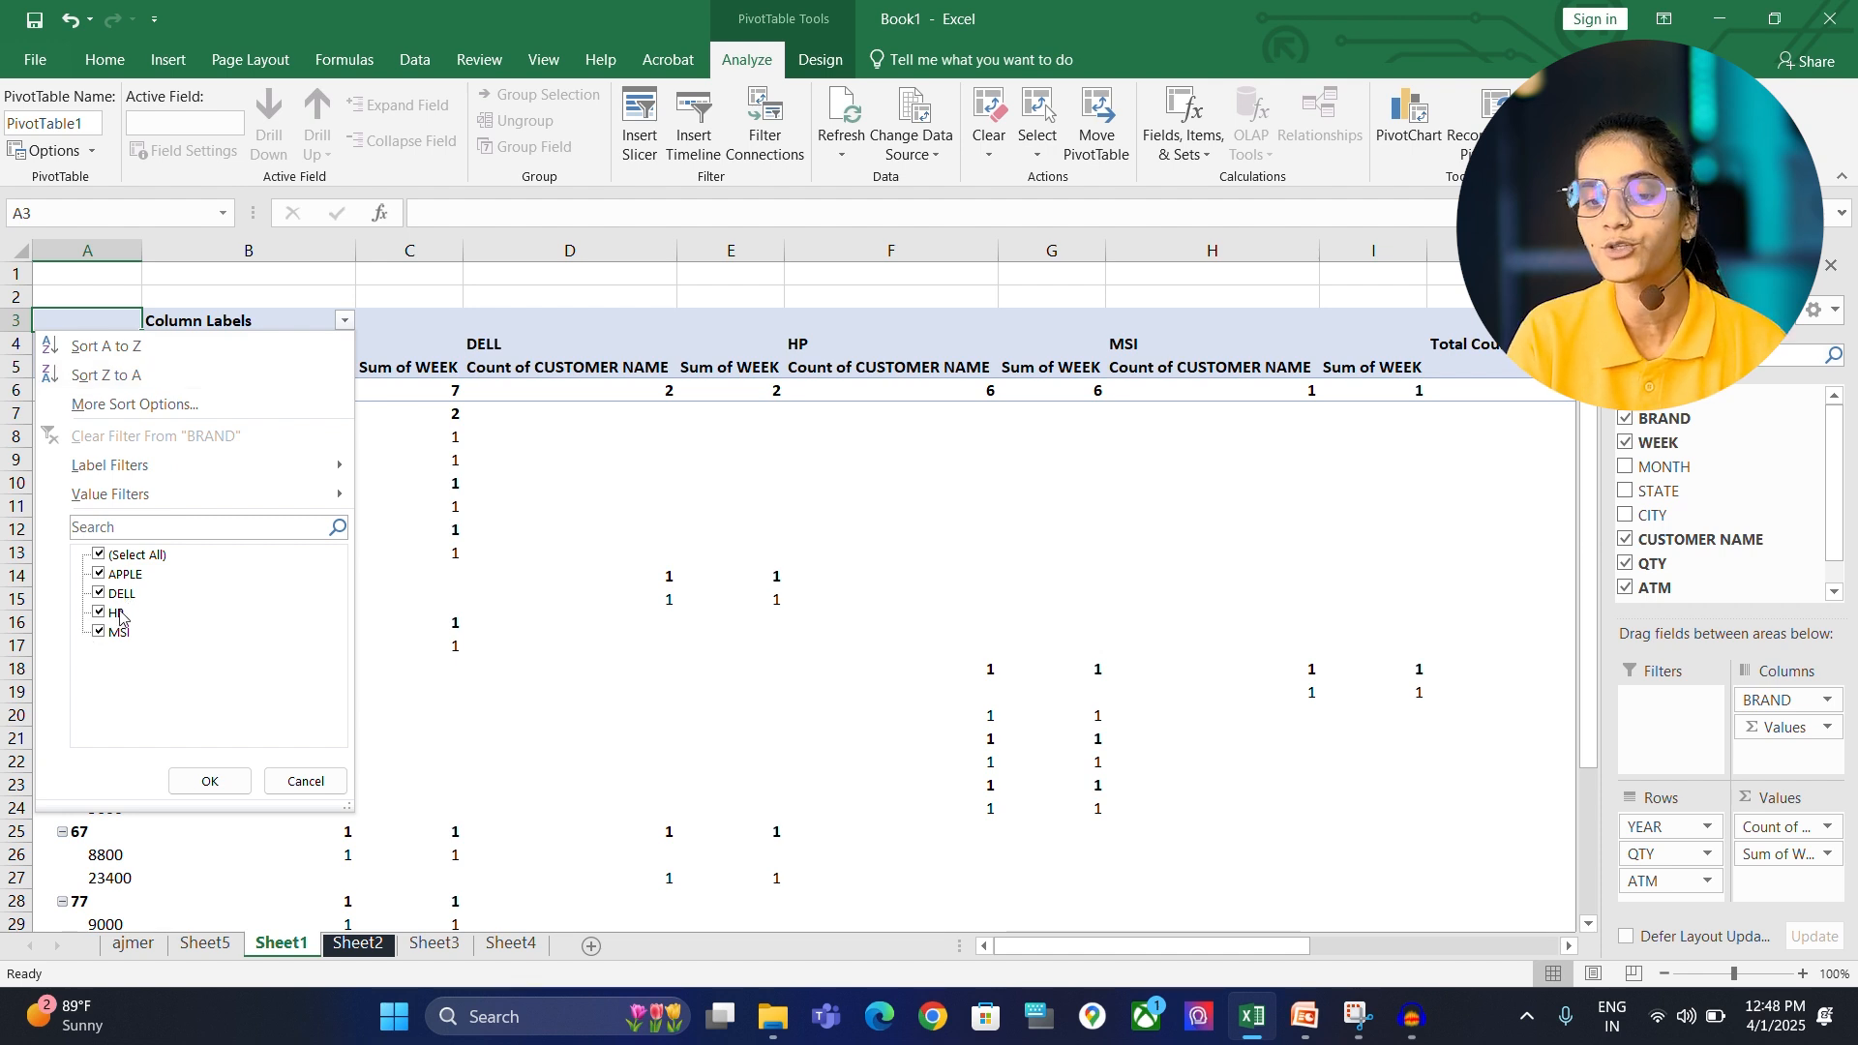
pyautogui.click(100, 554)
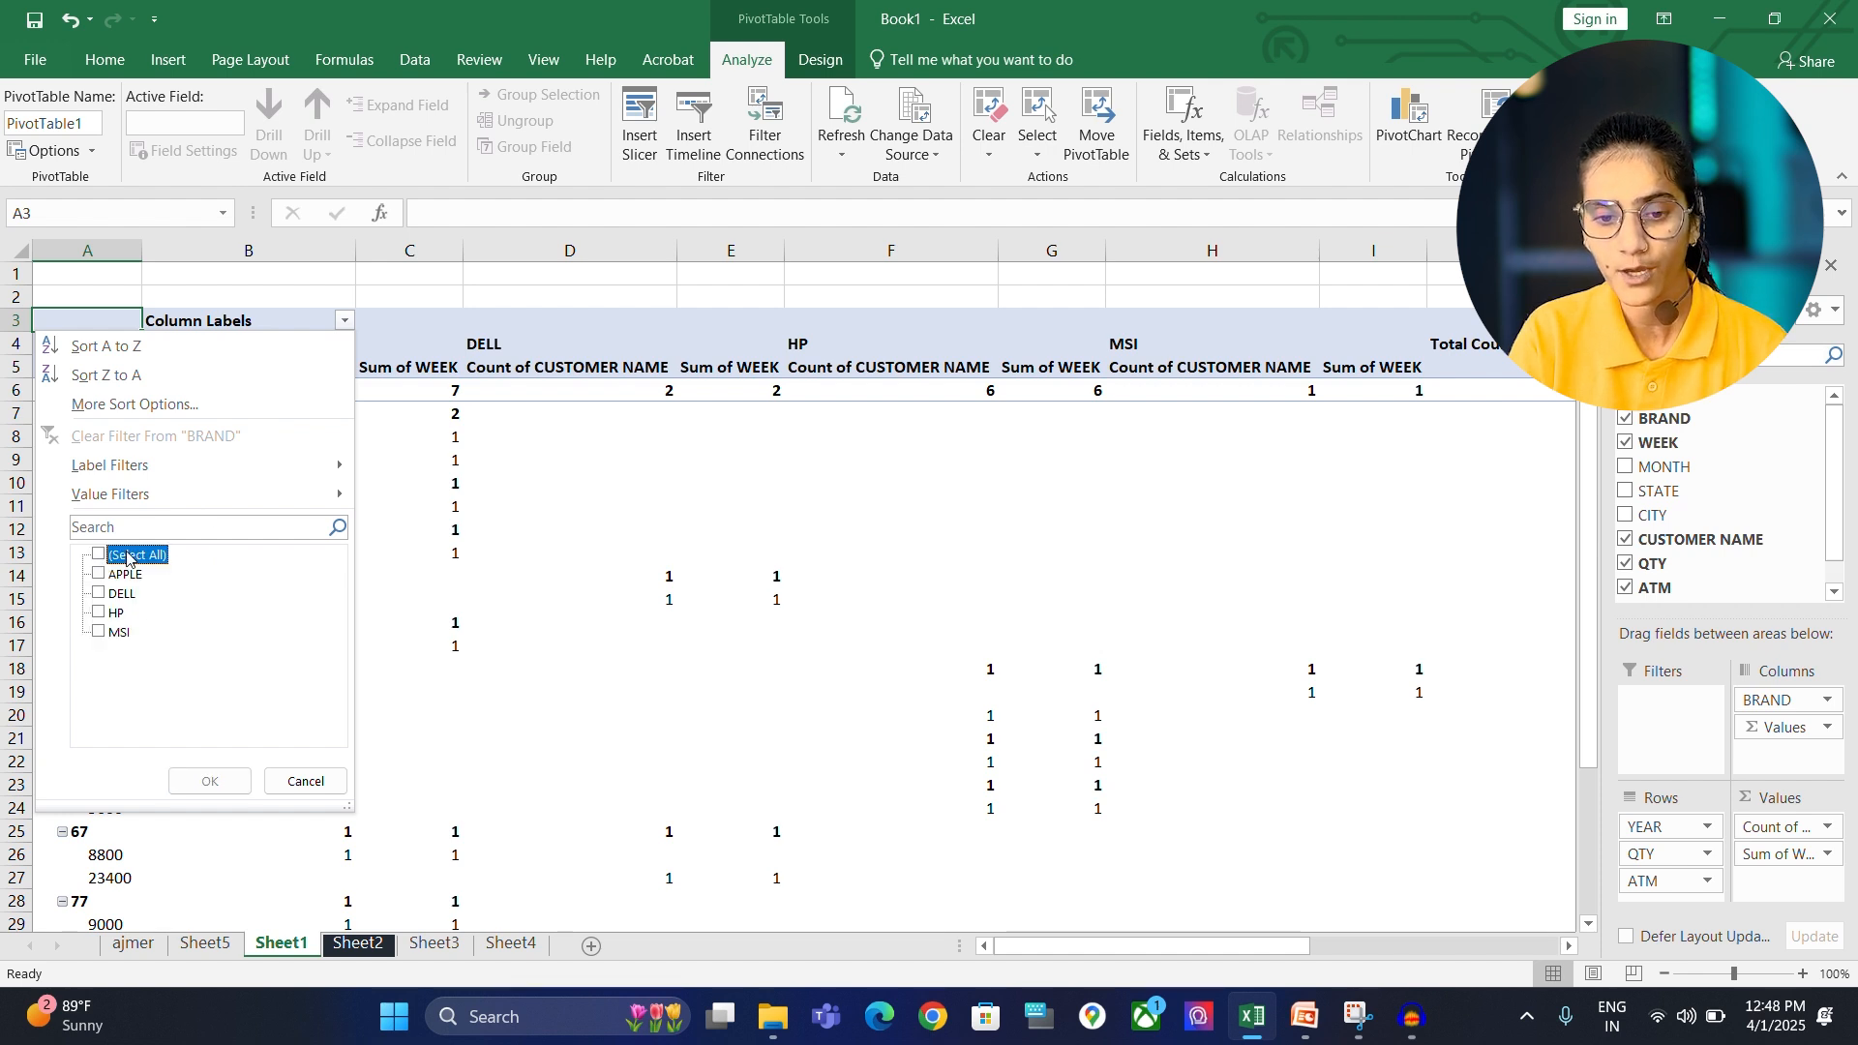
pyautogui.click(100, 614)
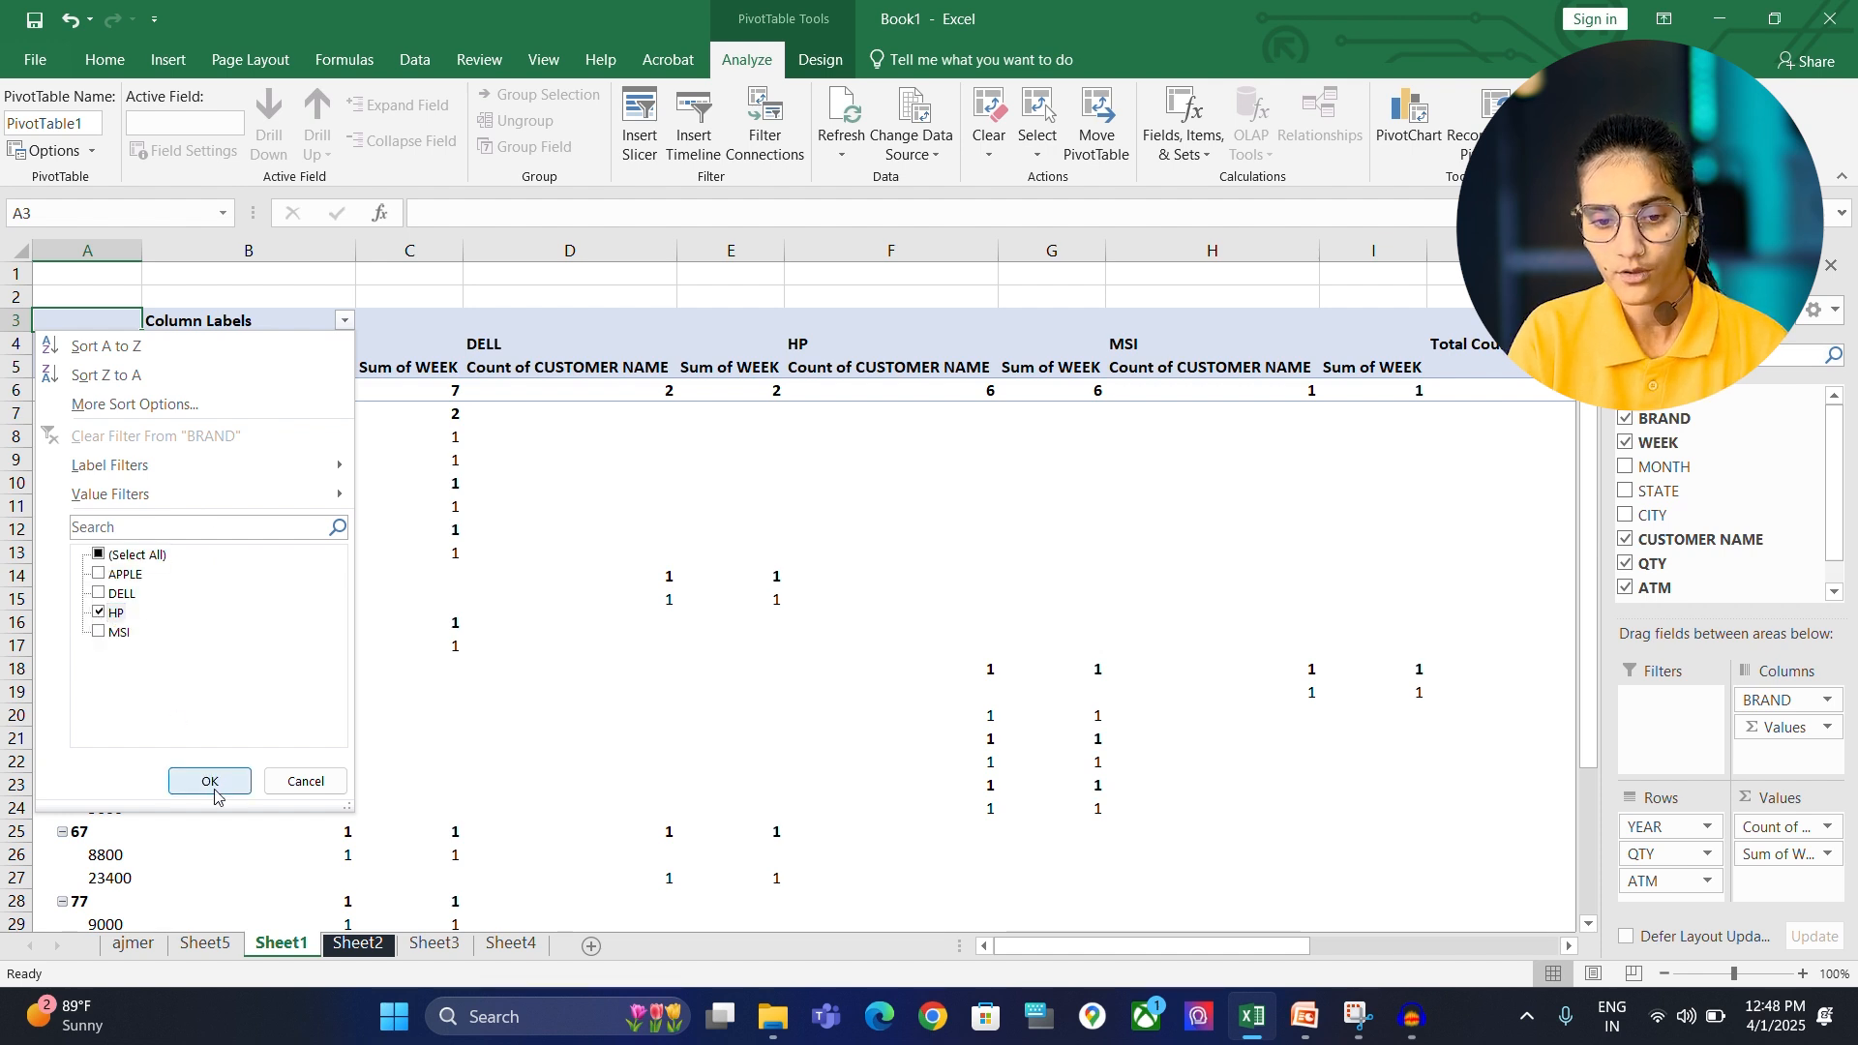
pyautogui.click(214, 788)
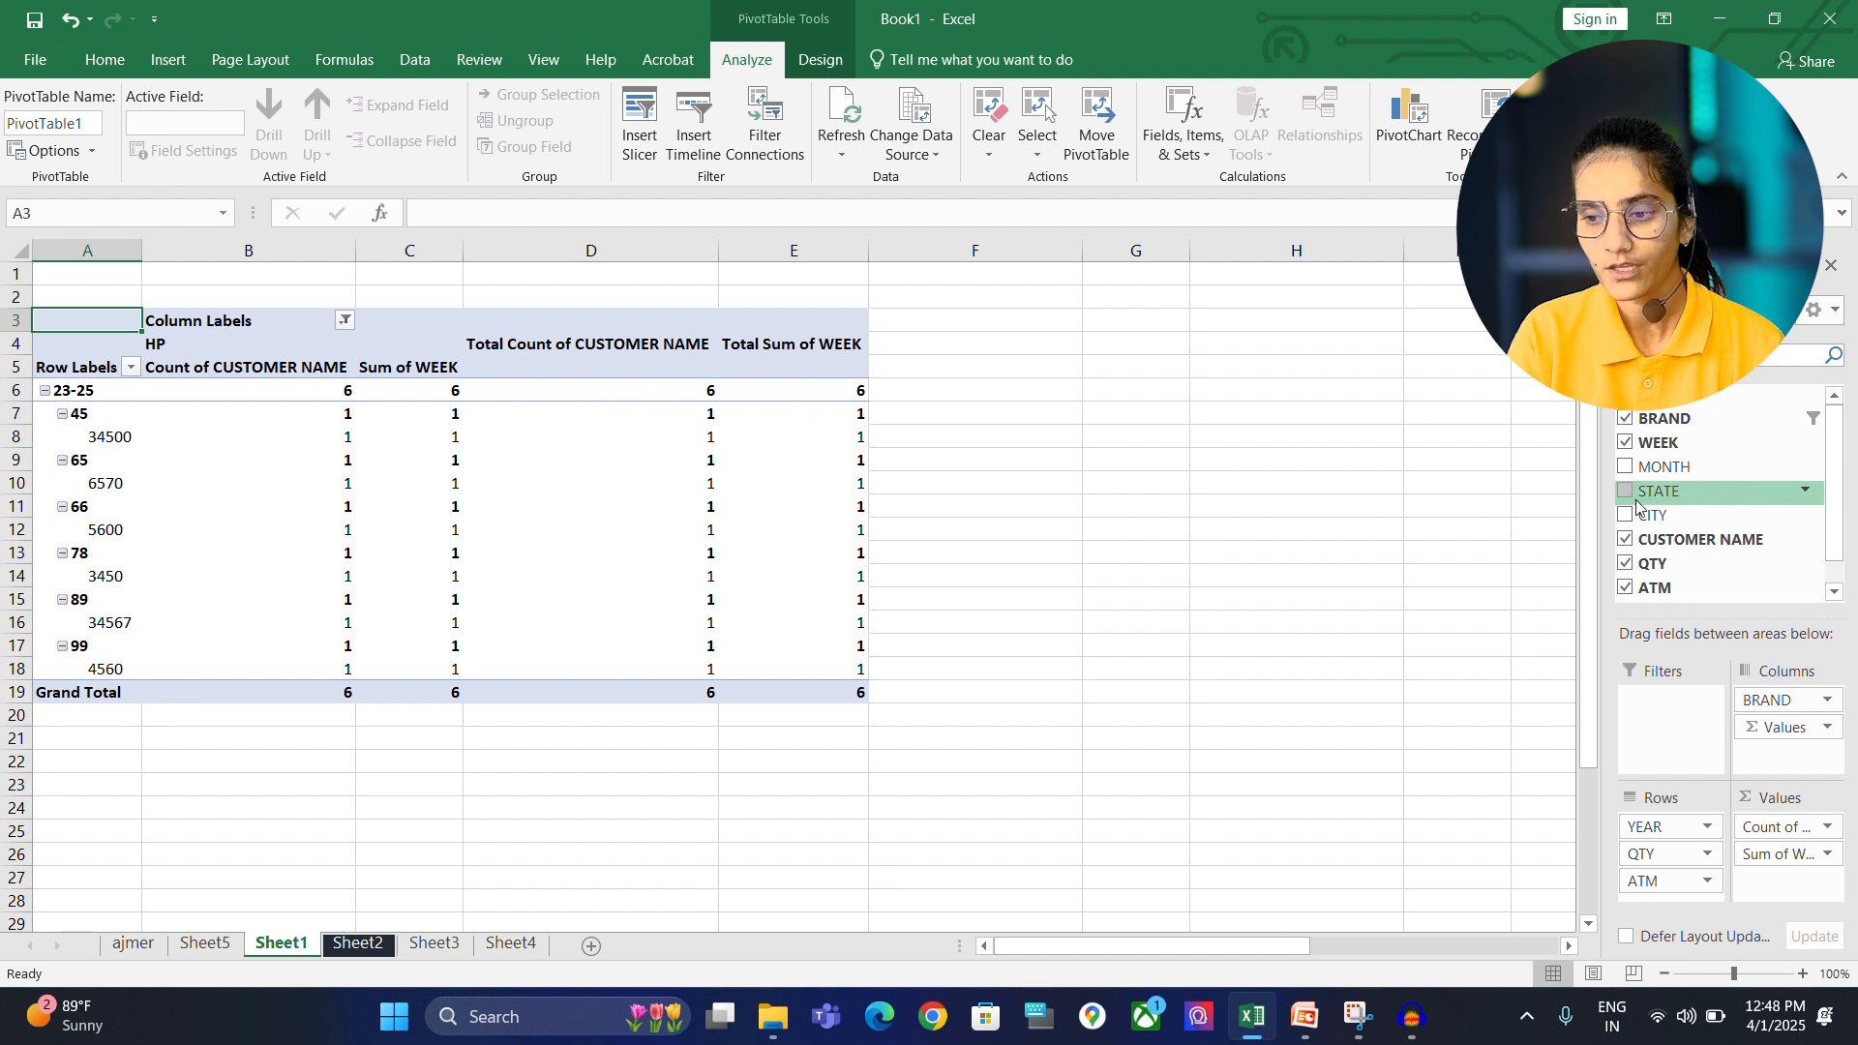
# - Add CITY to the rows between QTY and ATM, and remove YEAR from the rows
pyautogui.moveTo(1661, 513); pyautogui.dragTo(1657, 883)
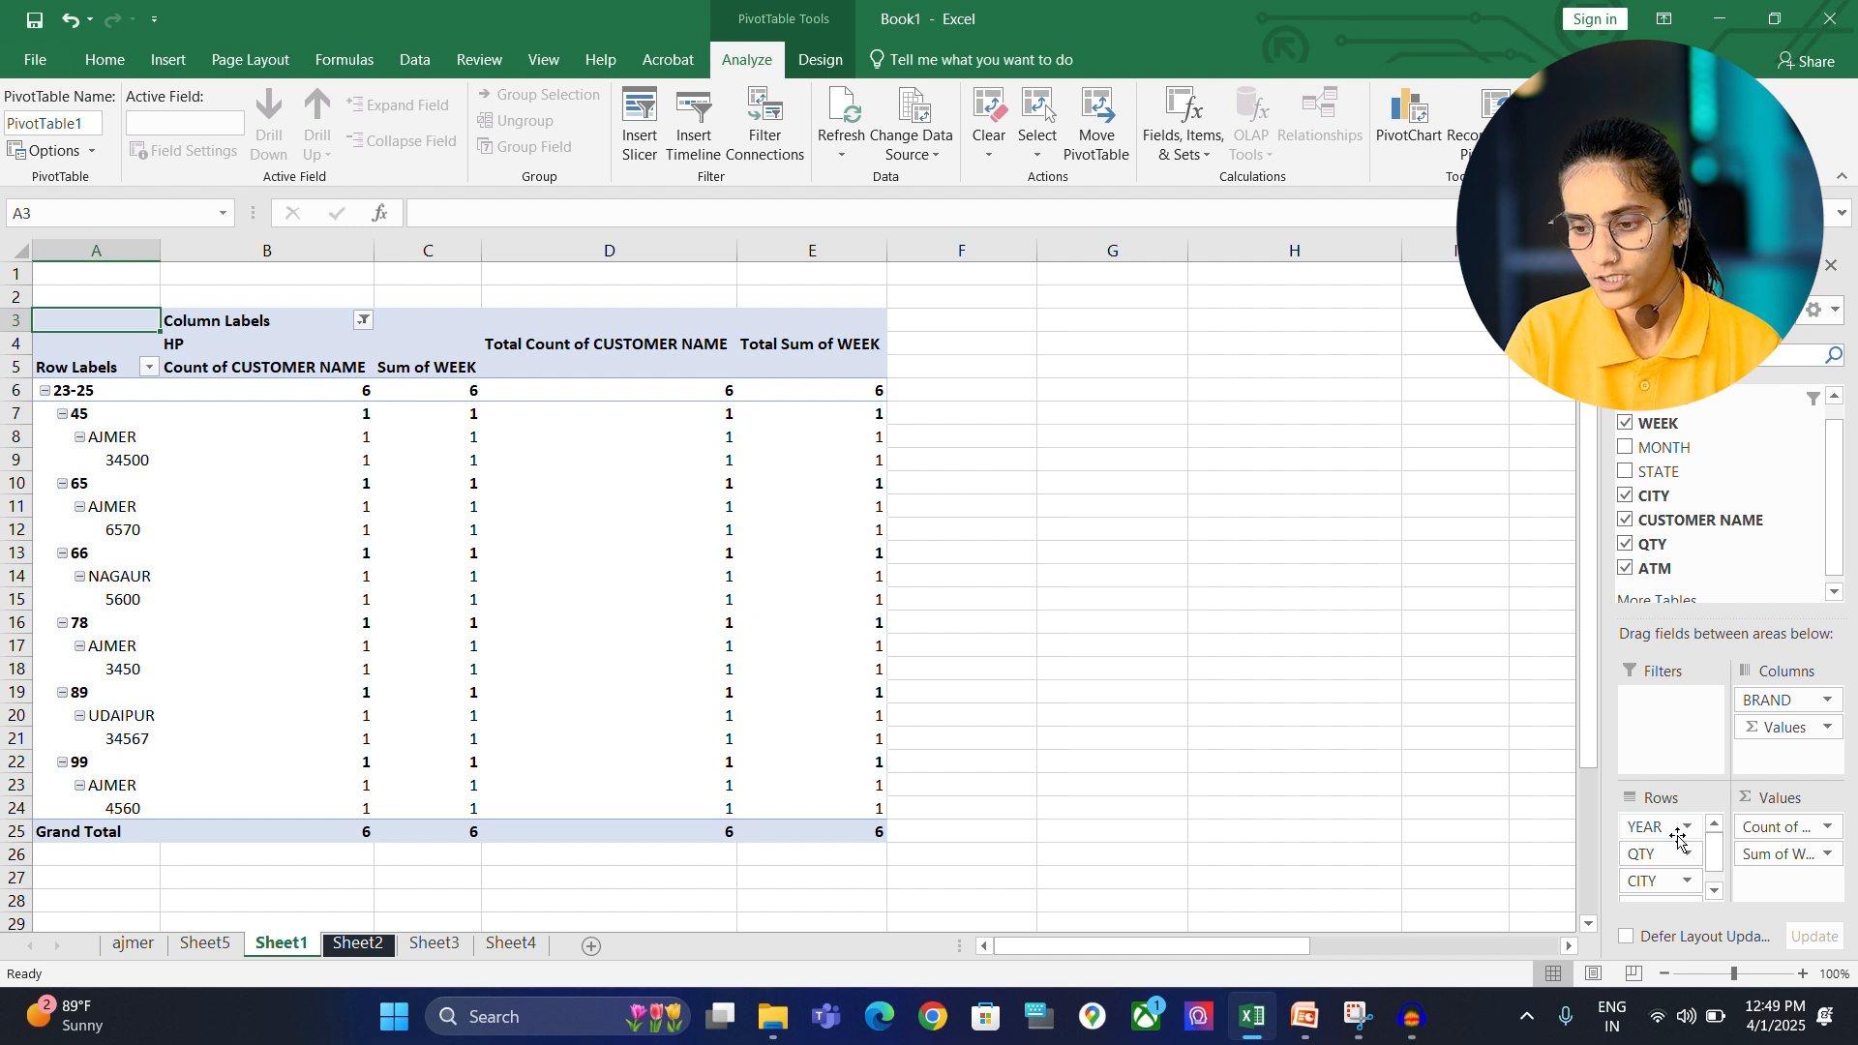
pyautogui.moveTo(1676, 829); pyautogui.dragTo(1691, 523)
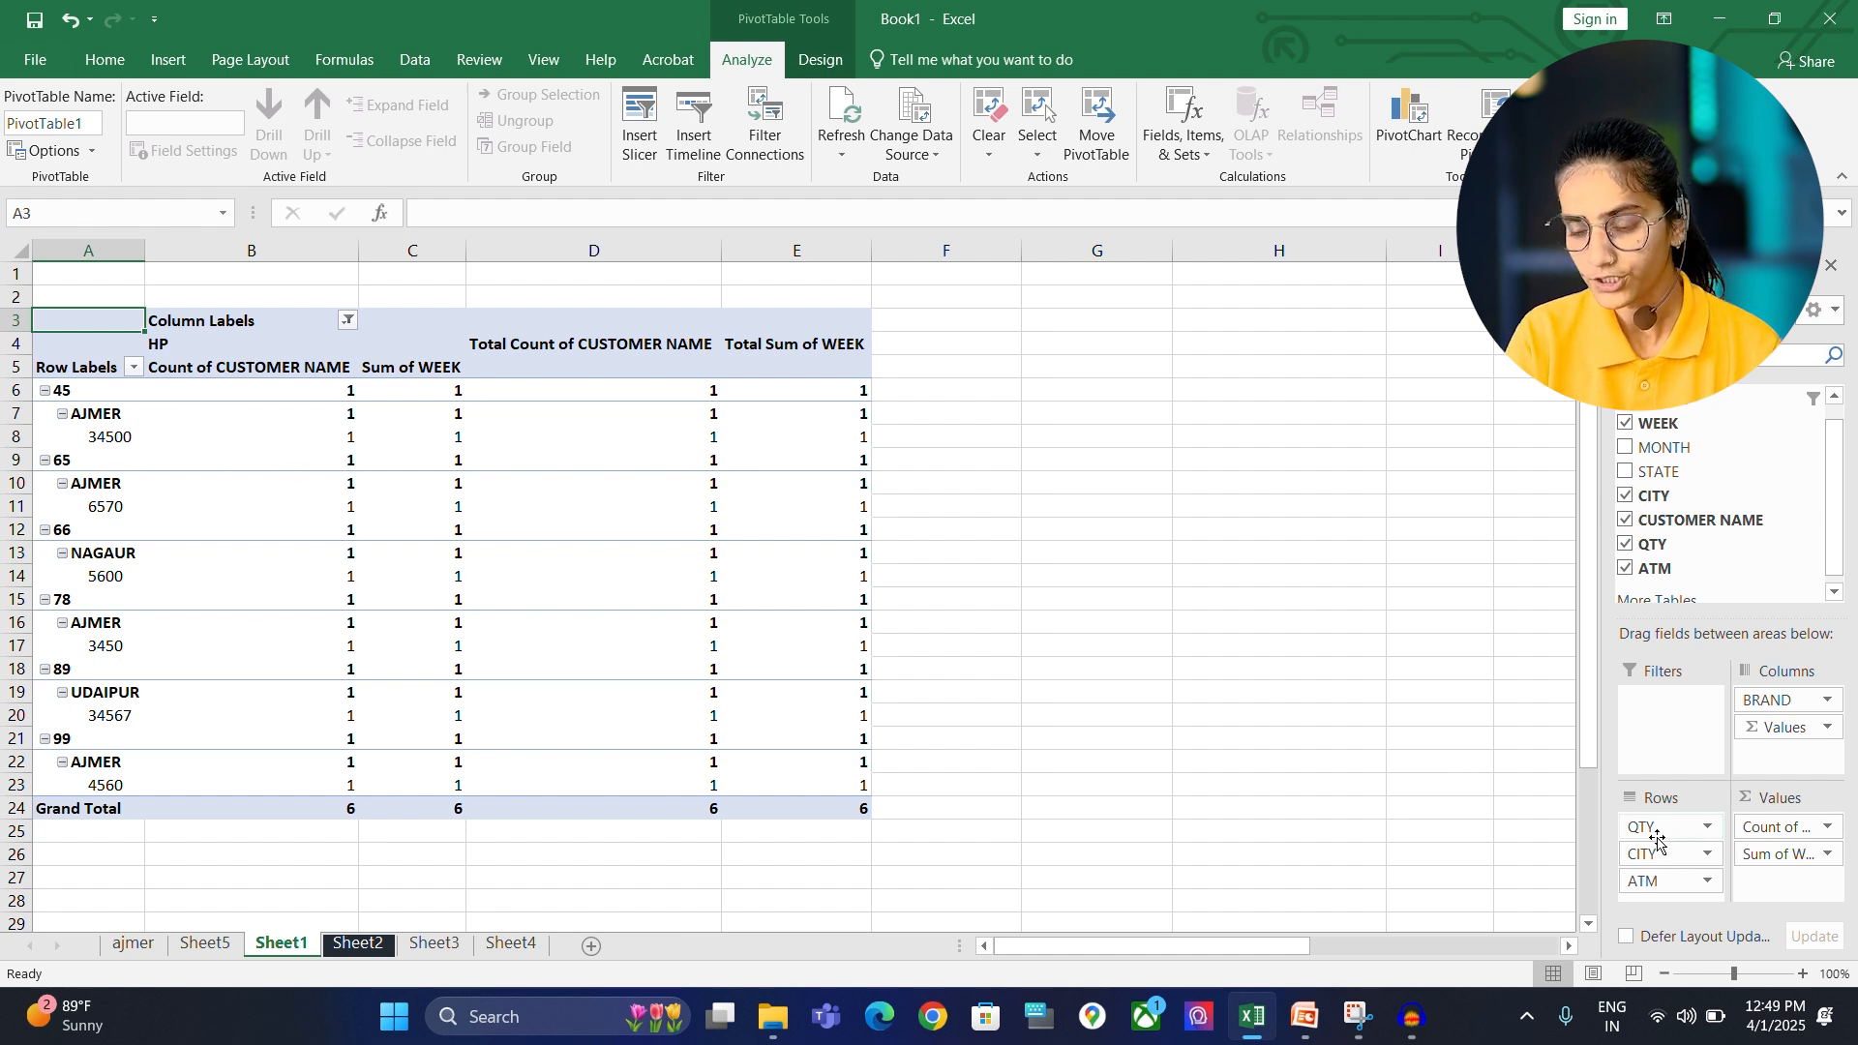
# - Move CUSTOMER NAME from the values to the report filters, and remove the field from the PivotTable
pyautogui.click(1769, 838)
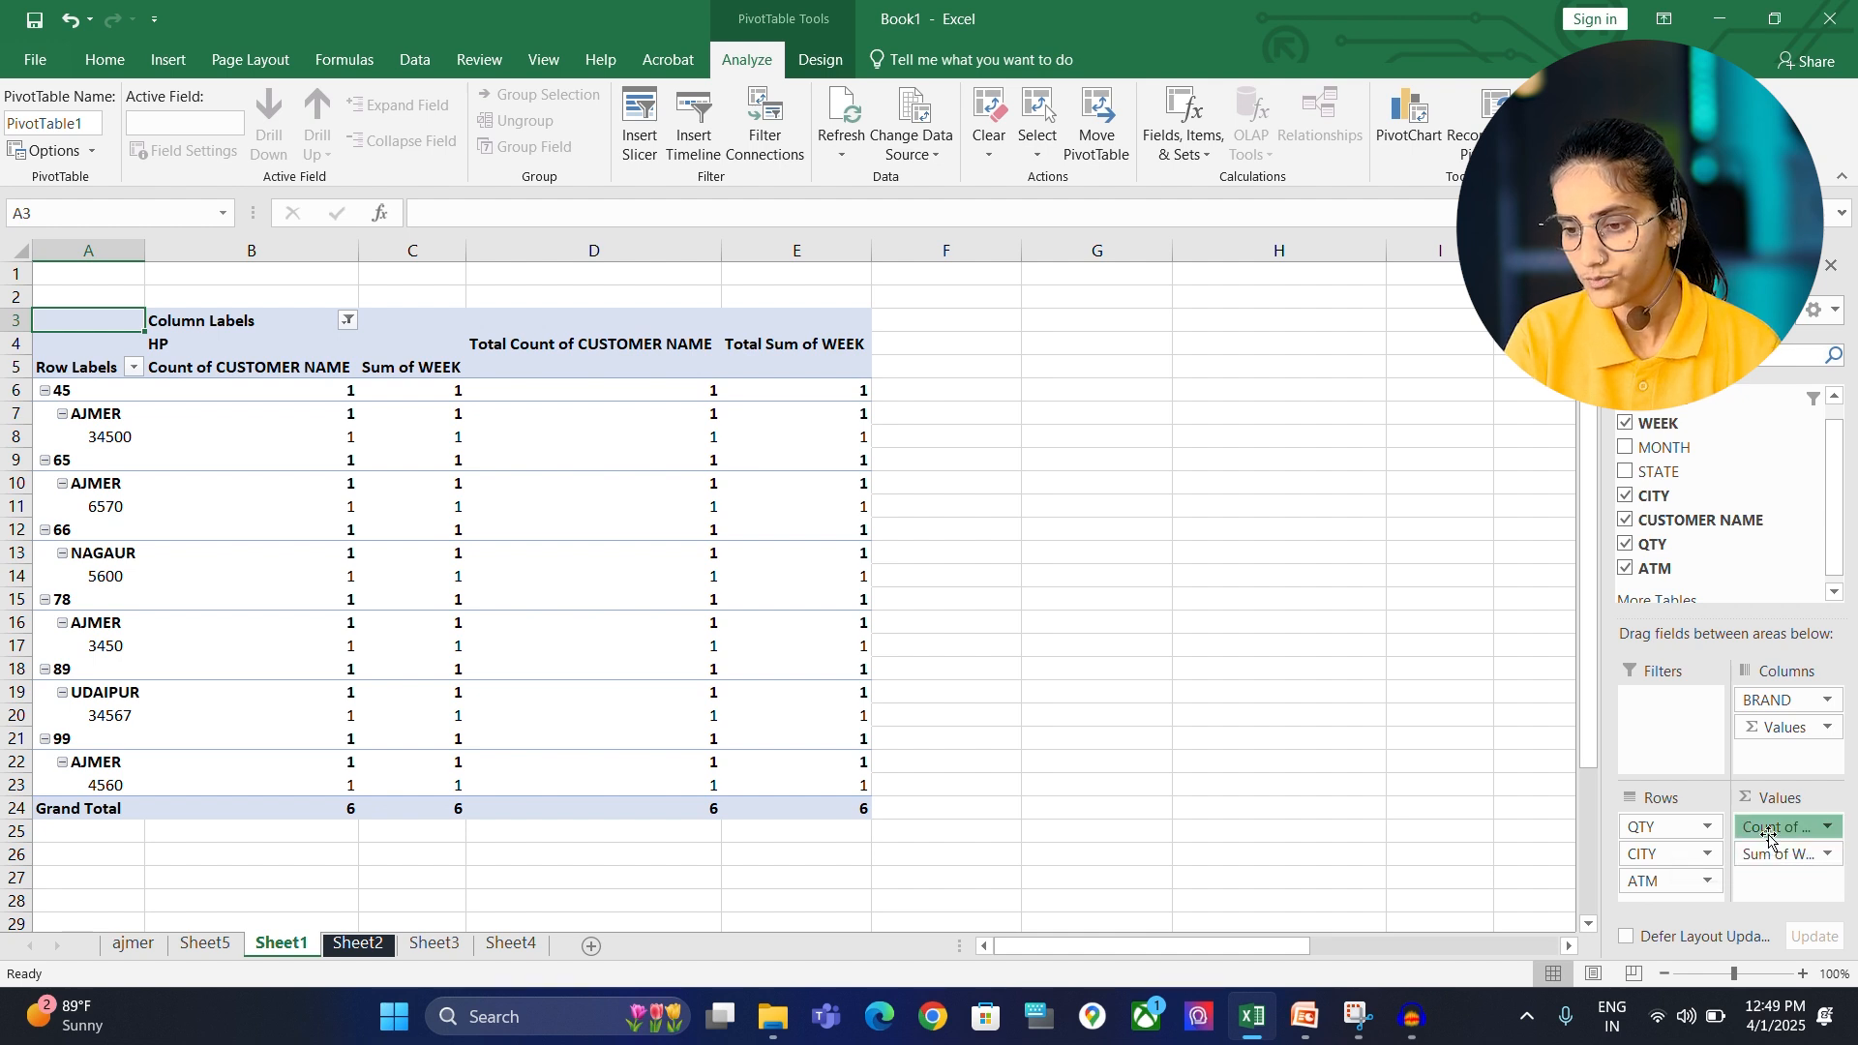
pyautogui.moveTo(1710, 750); pyautogui.dragTo(1708, 736)
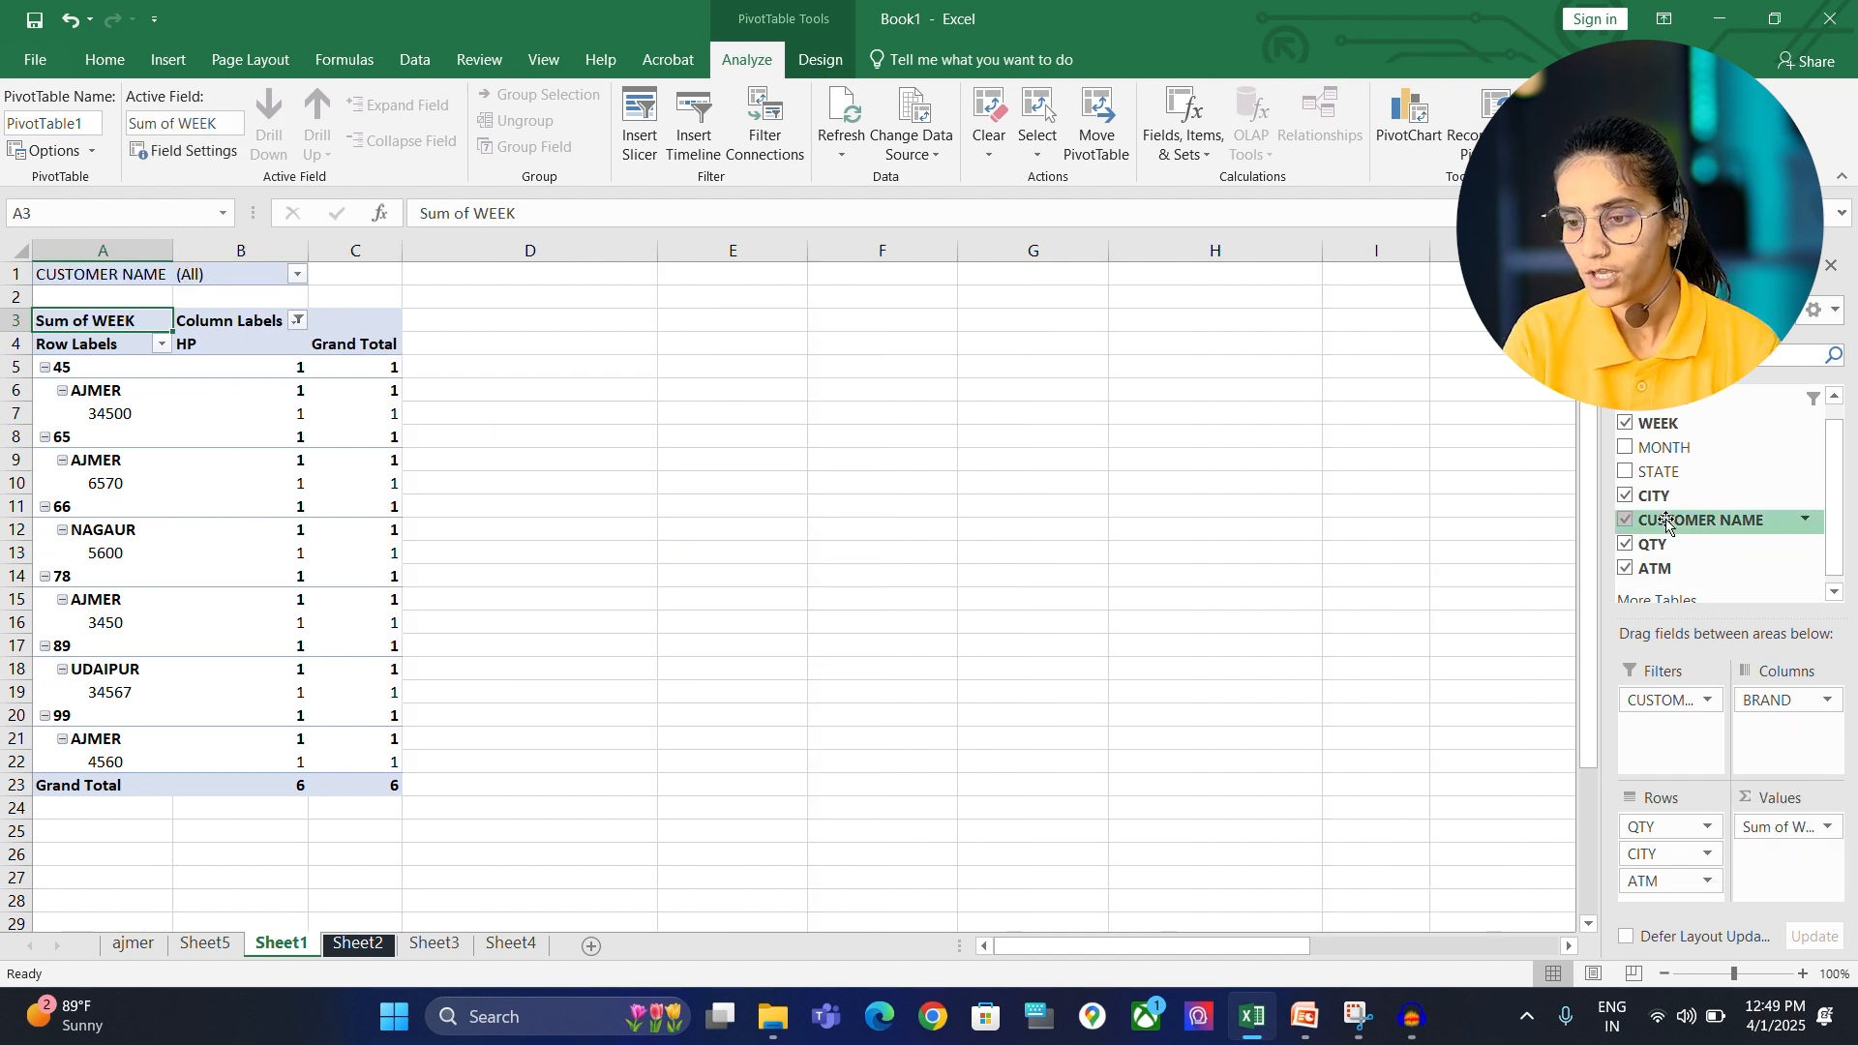
pyautogui.click(1626, 522)
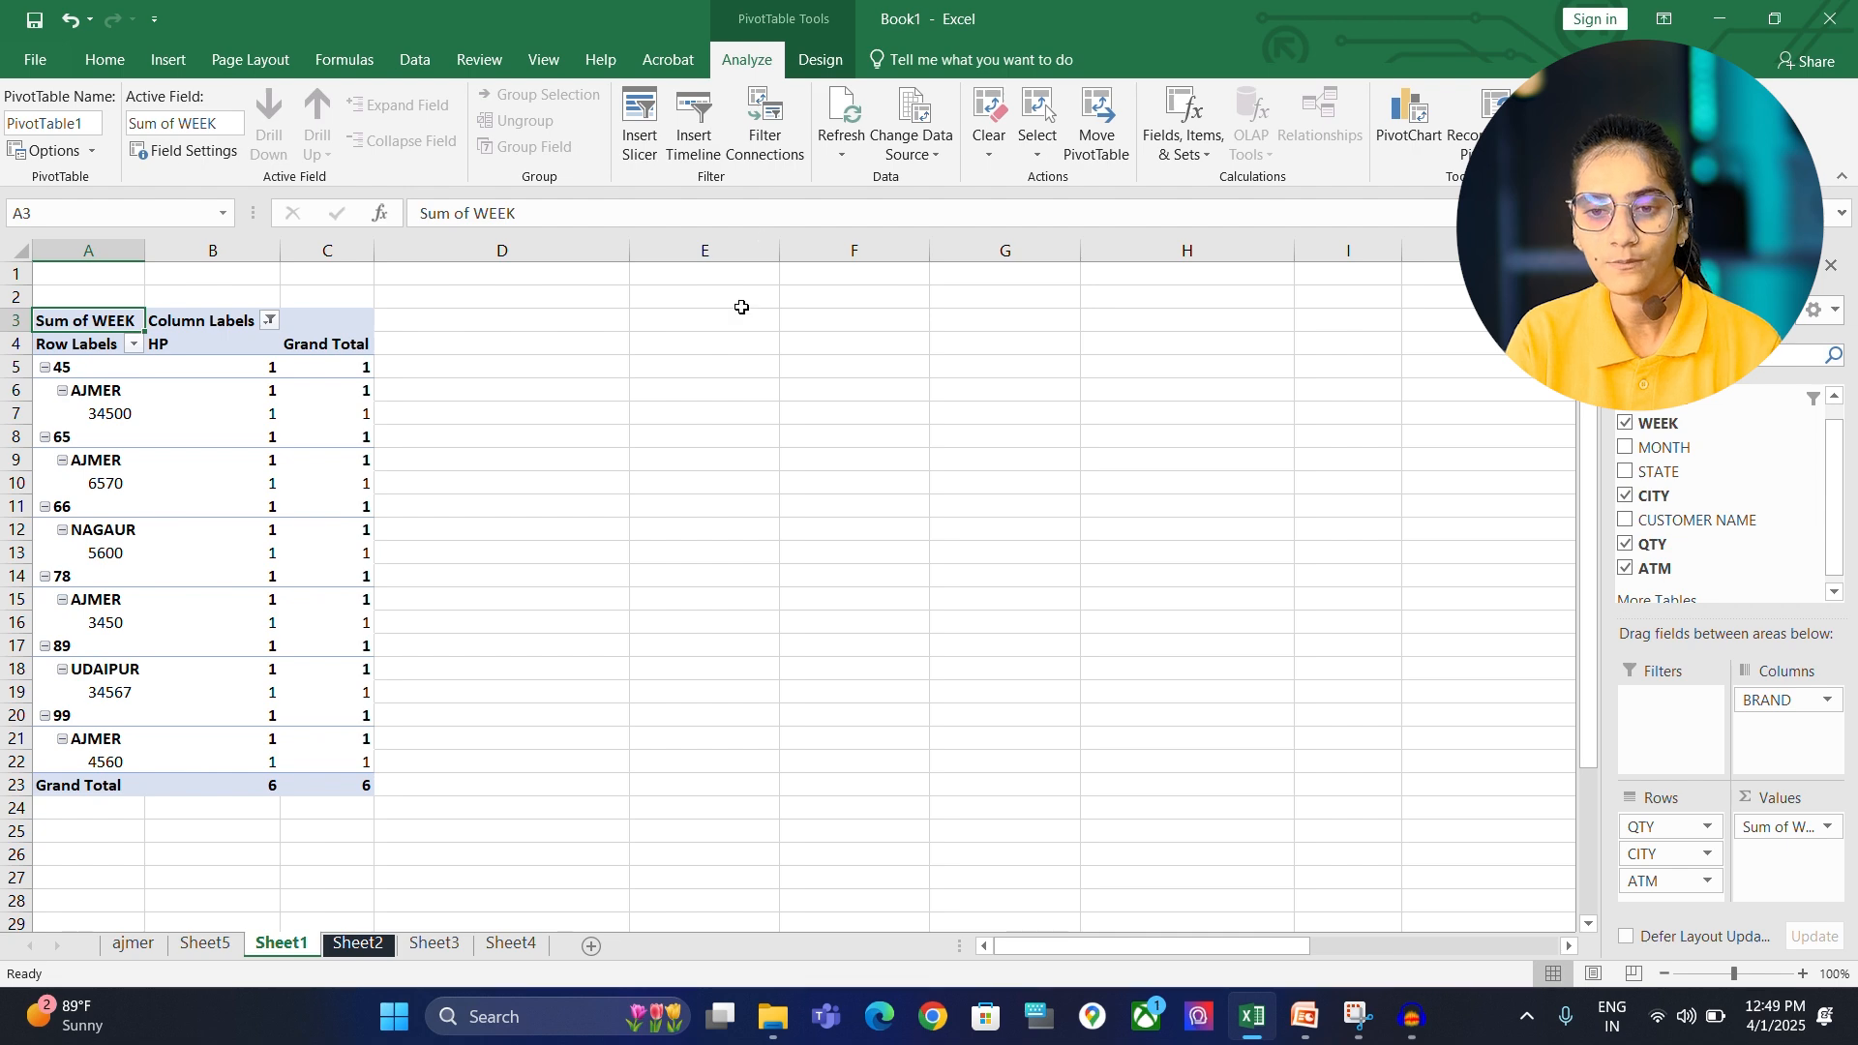
# - Insert a slicer for the MONTH field of the PivotTable
pyautogui.click(640, 135)
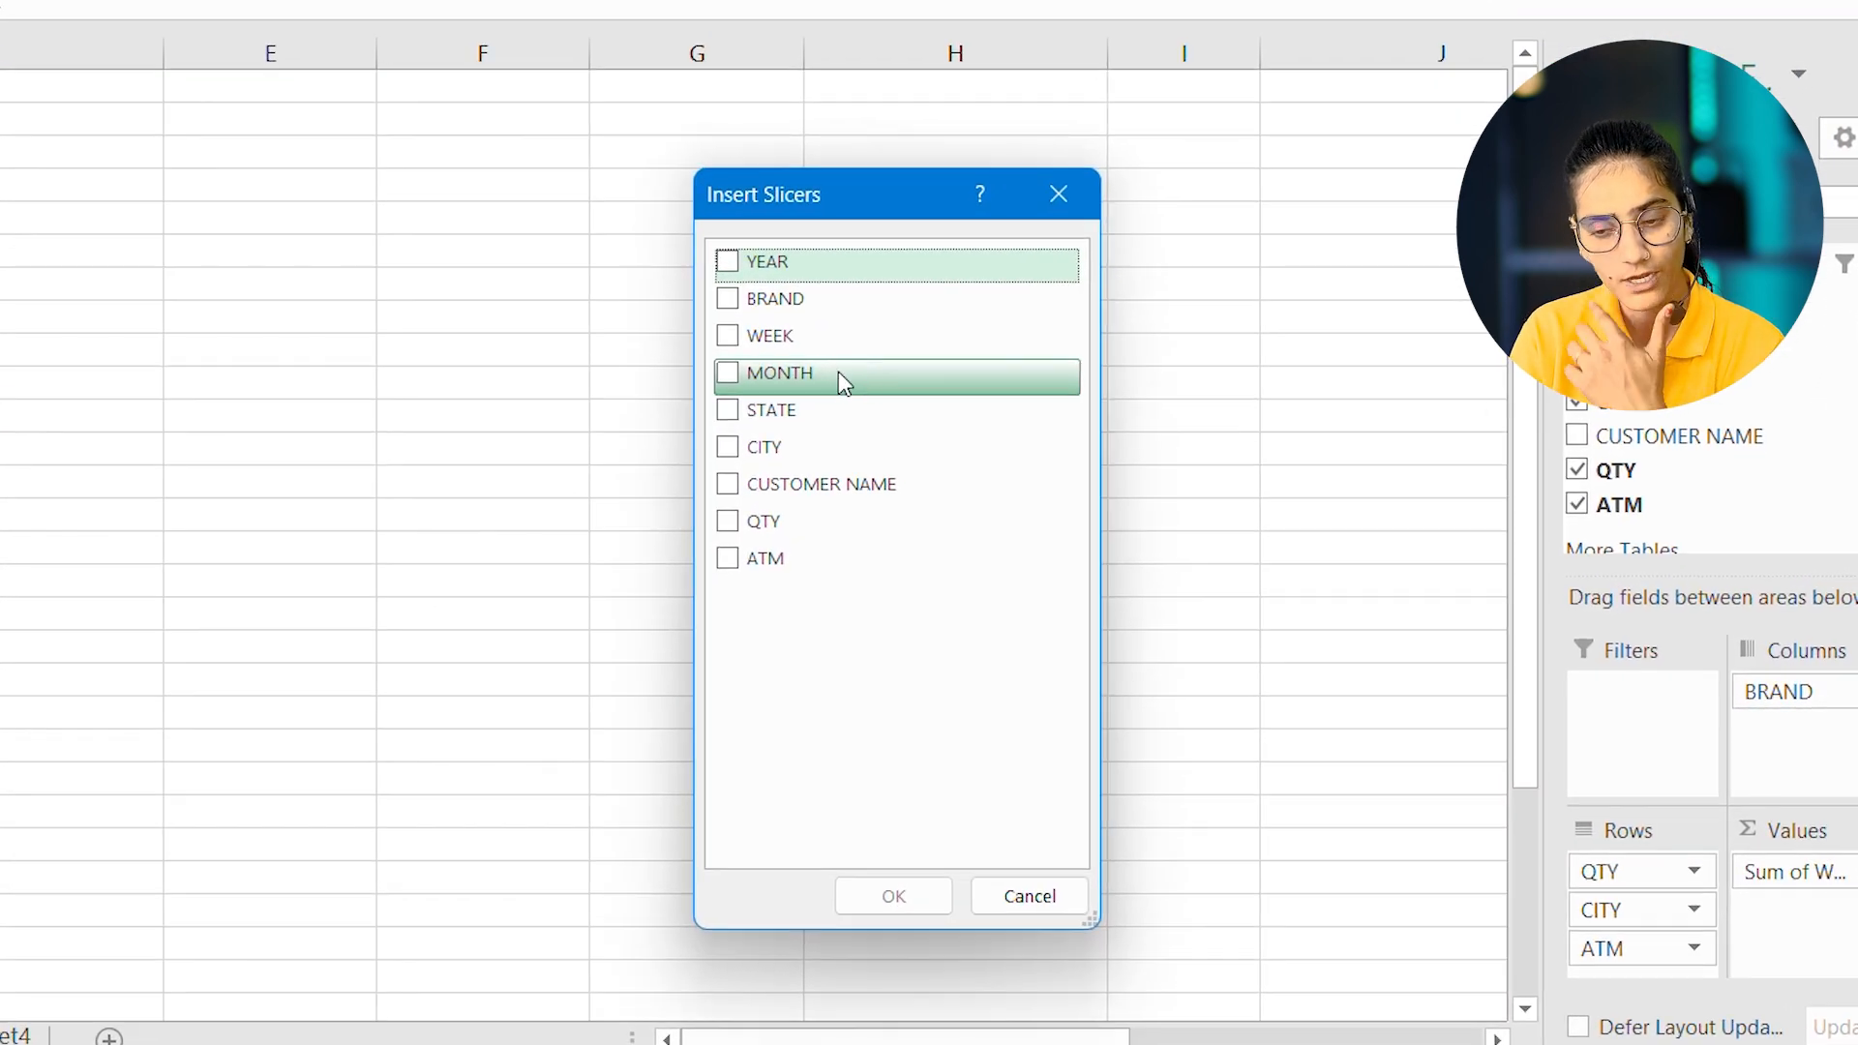
pyautogui.click(728, 373)
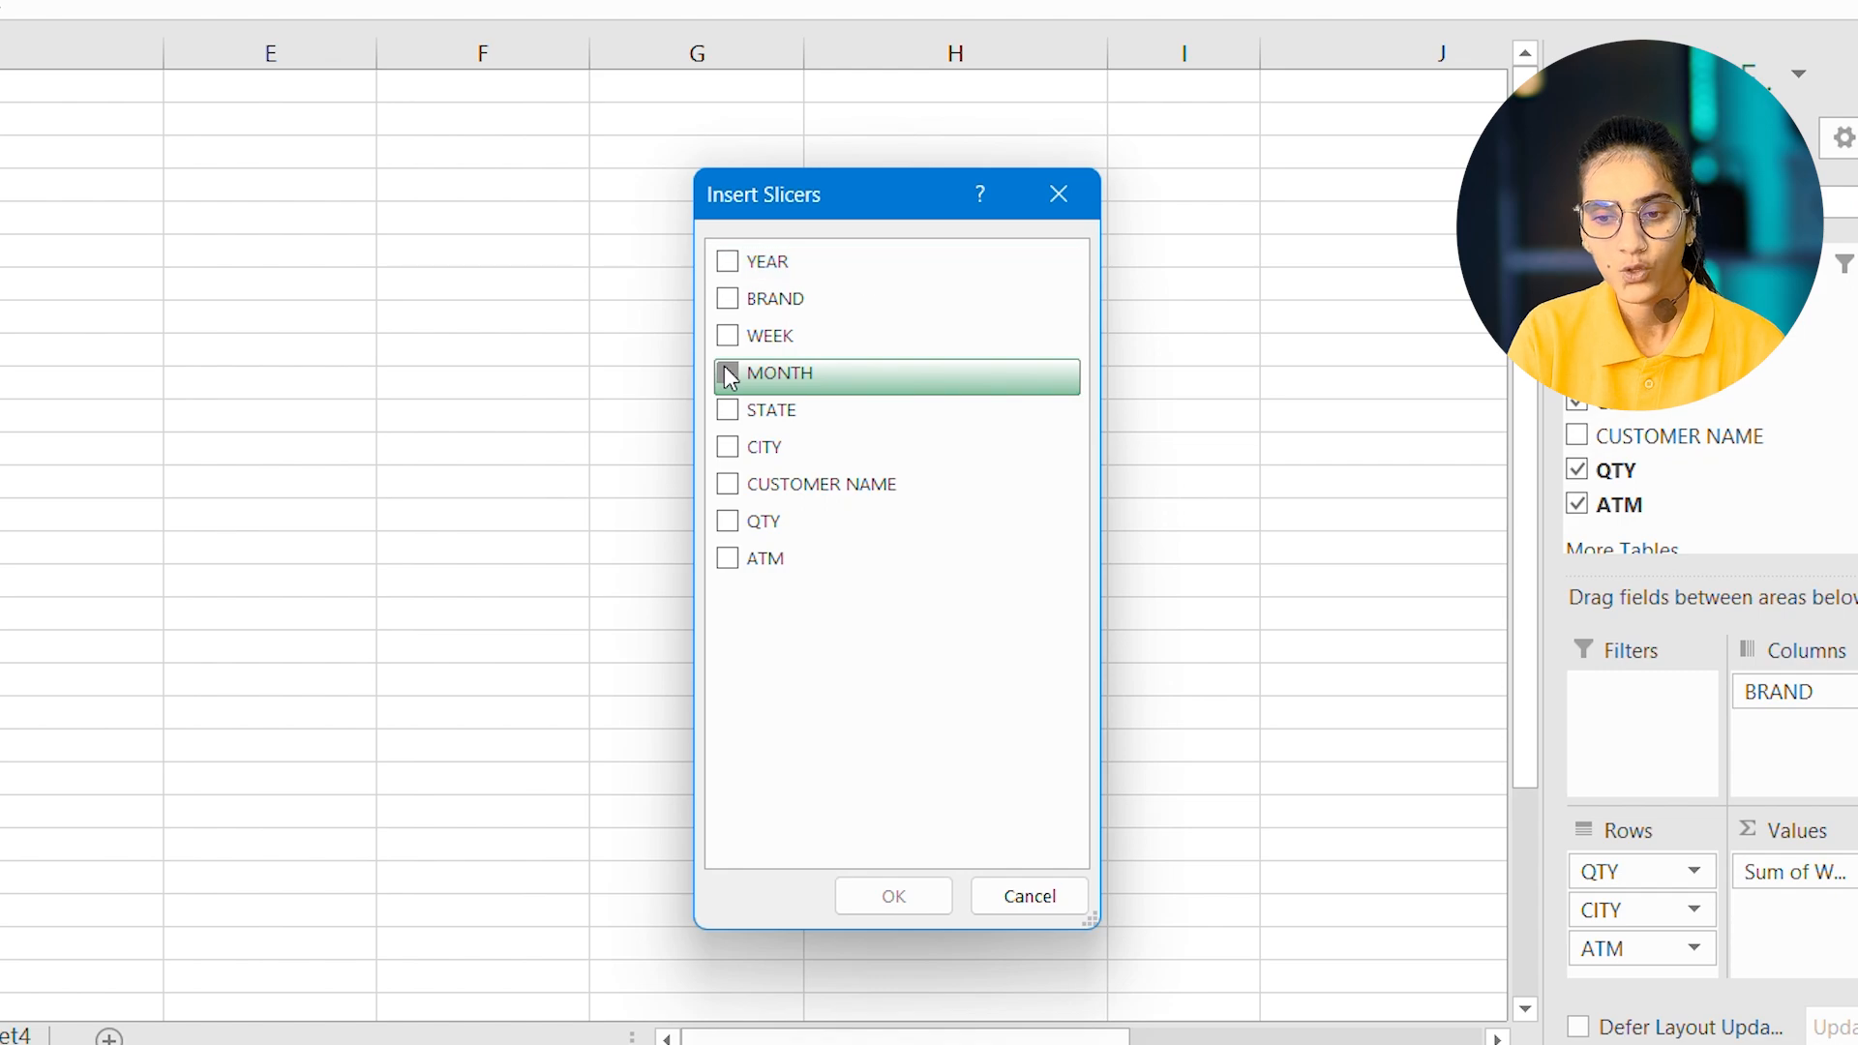
pyautogui.click(907, 907)
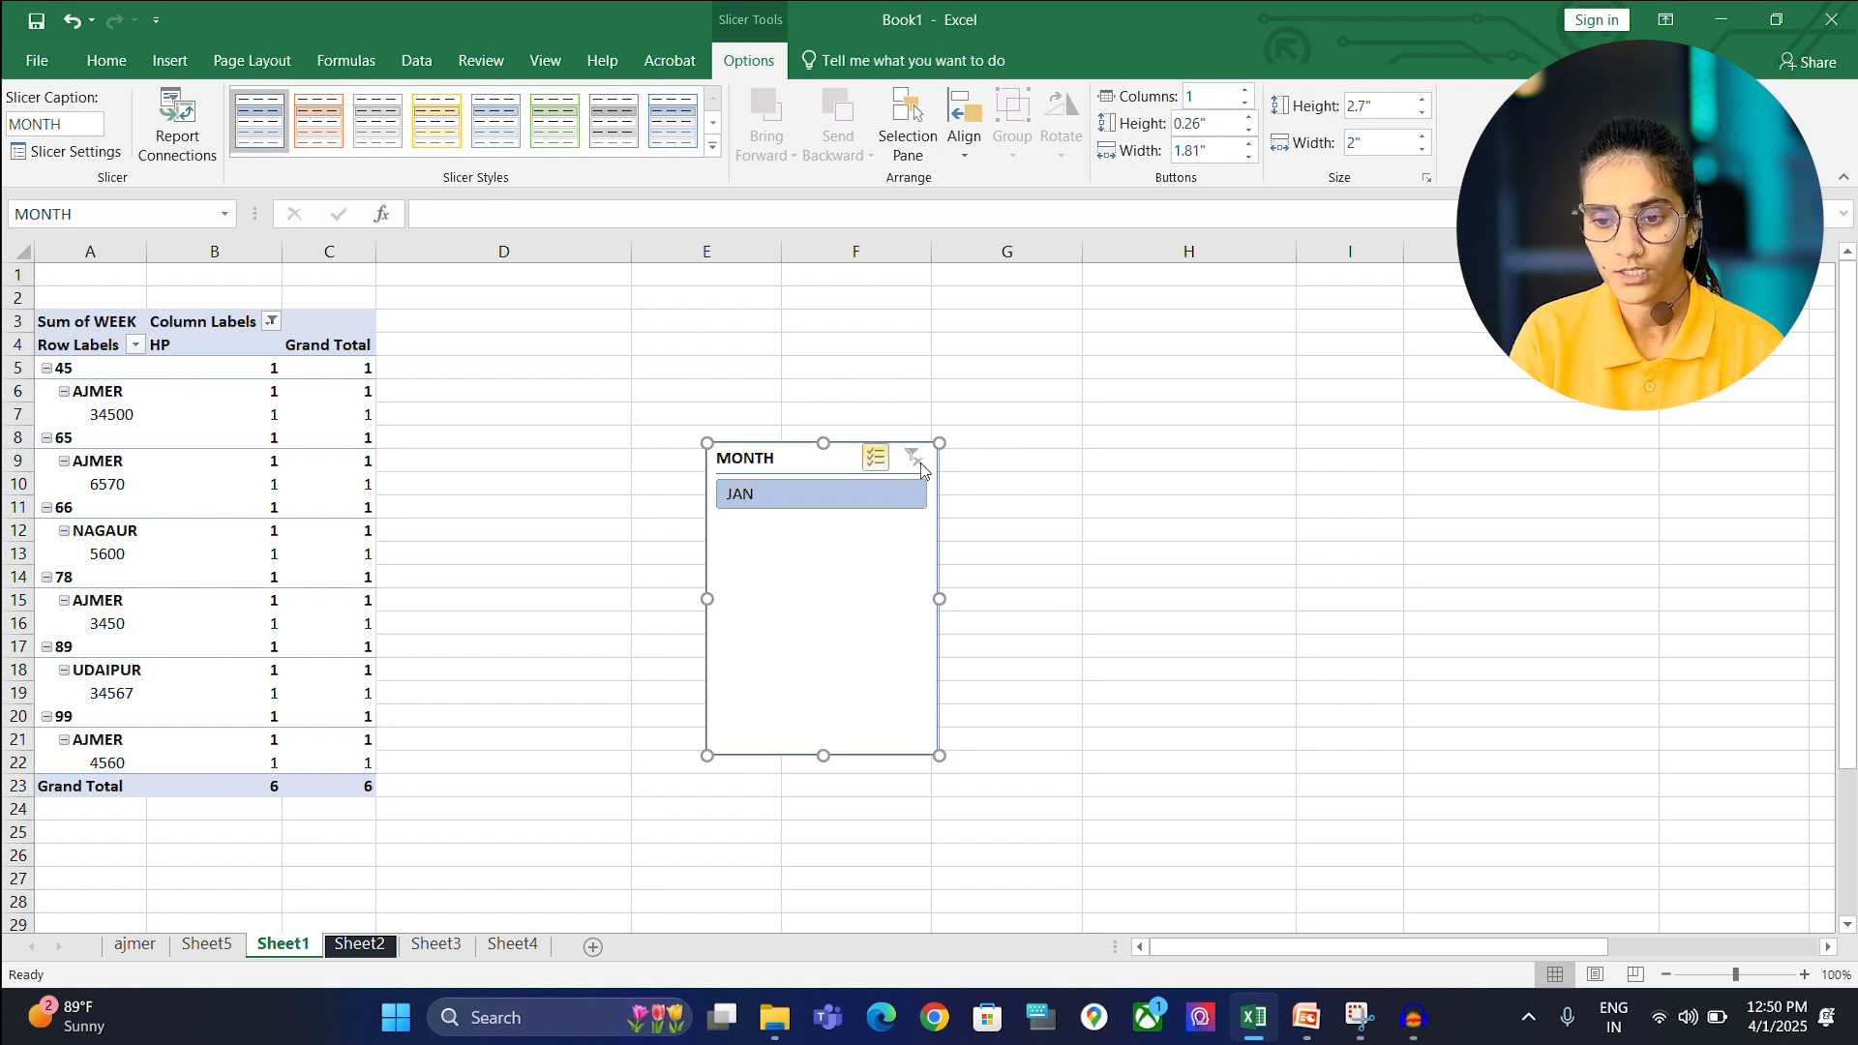
# - Insert a slicer for the CITY field of the PivotTable
pyautogui.click(203, 465)
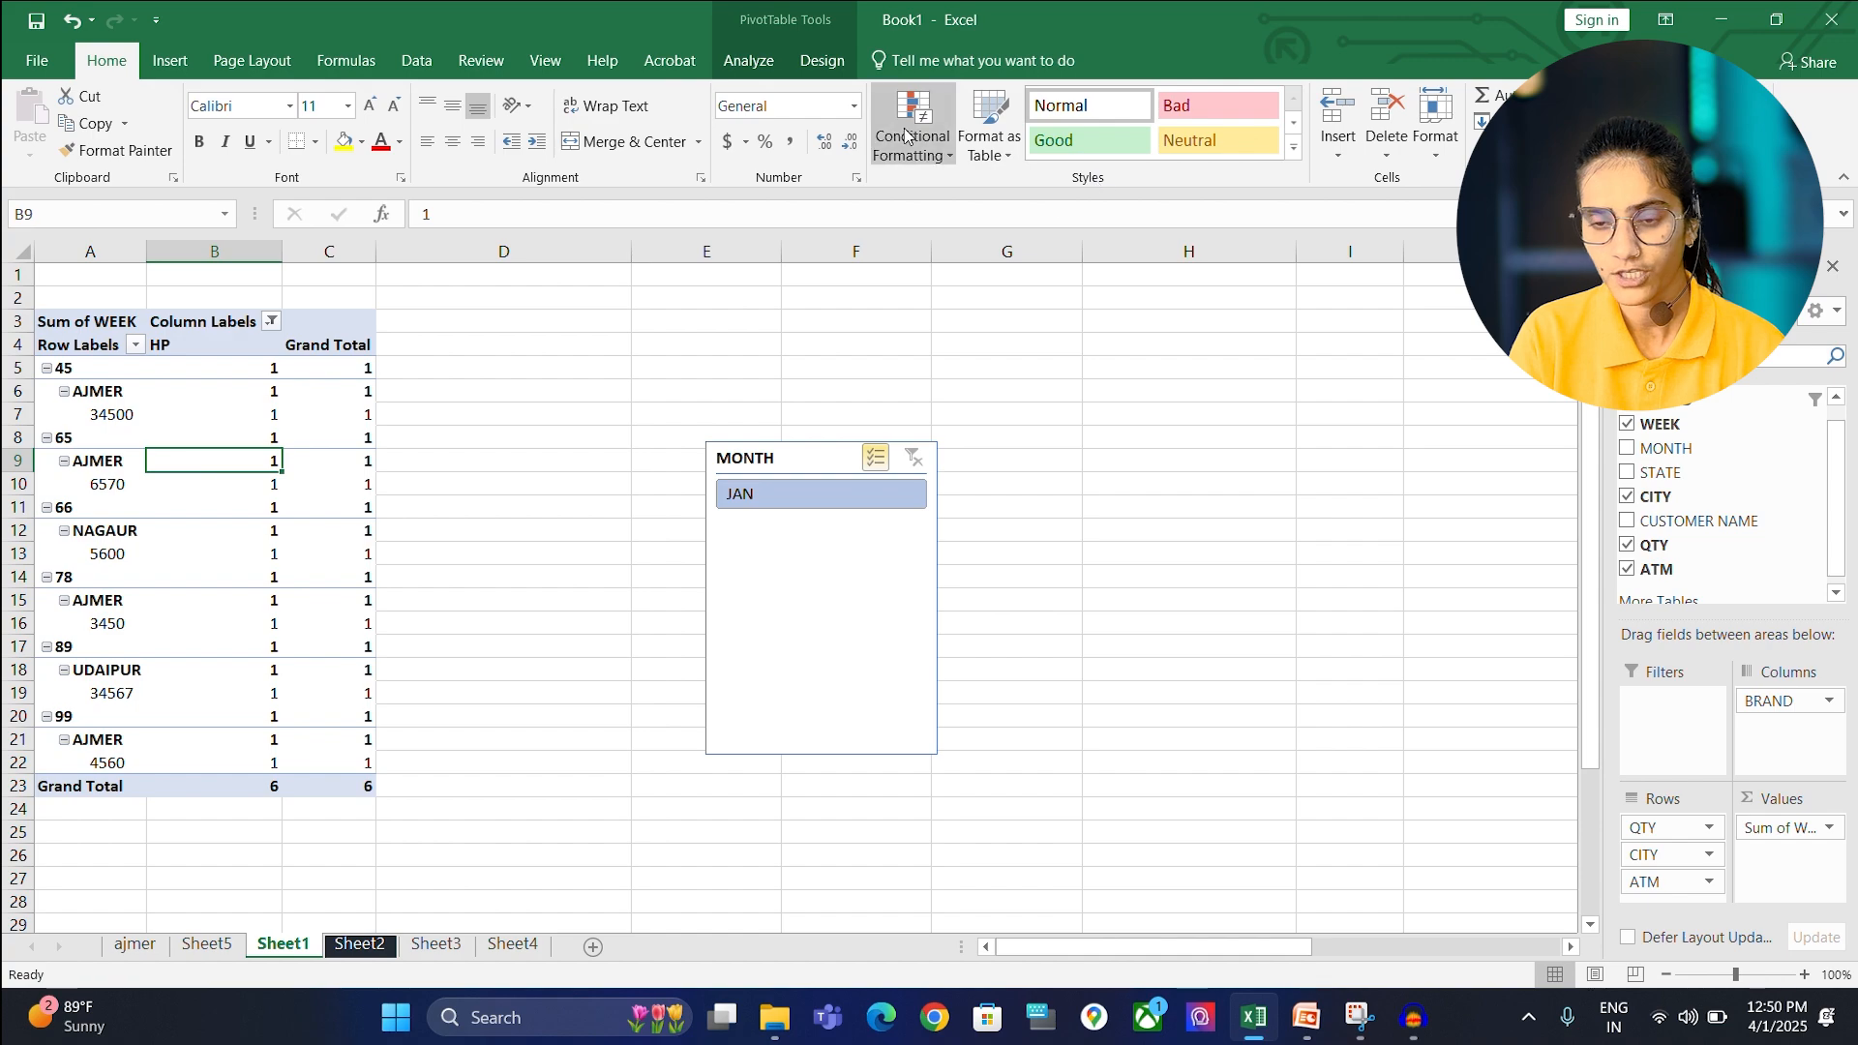
pyautogui.click(745, 60)
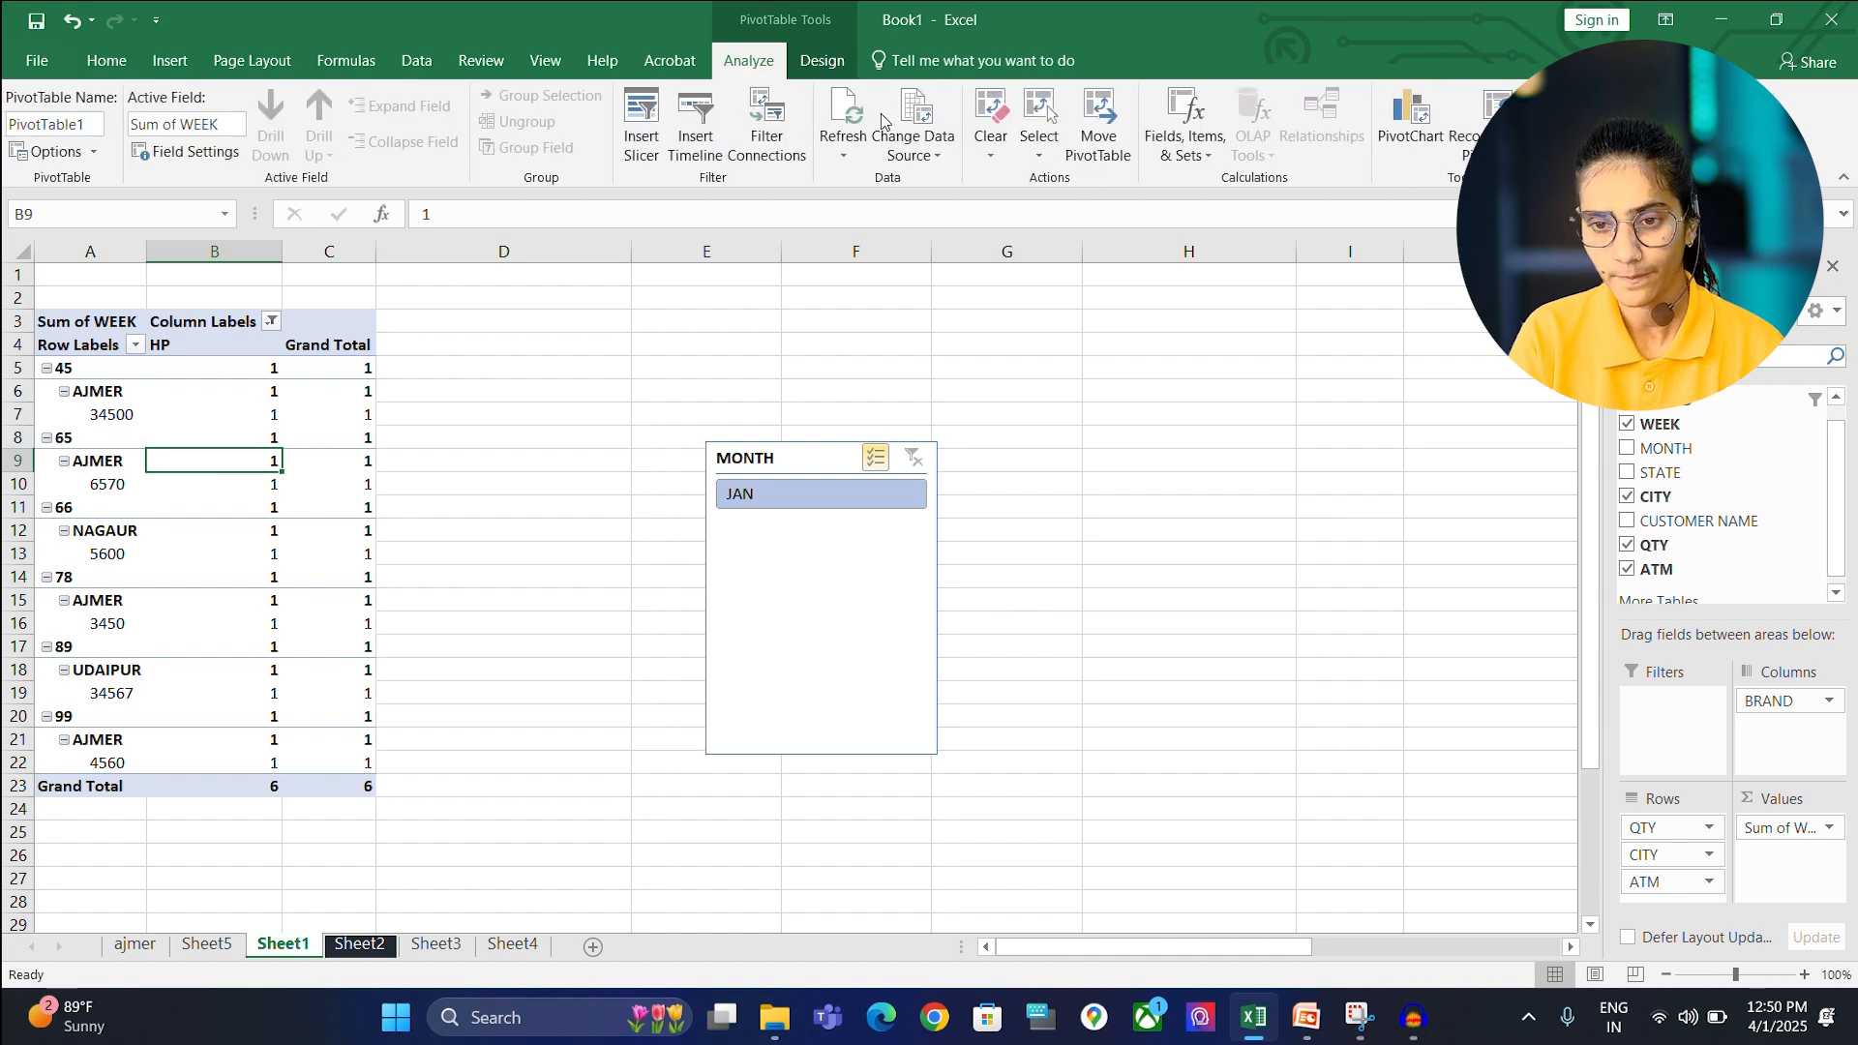
pyautogui.click(658, 160)
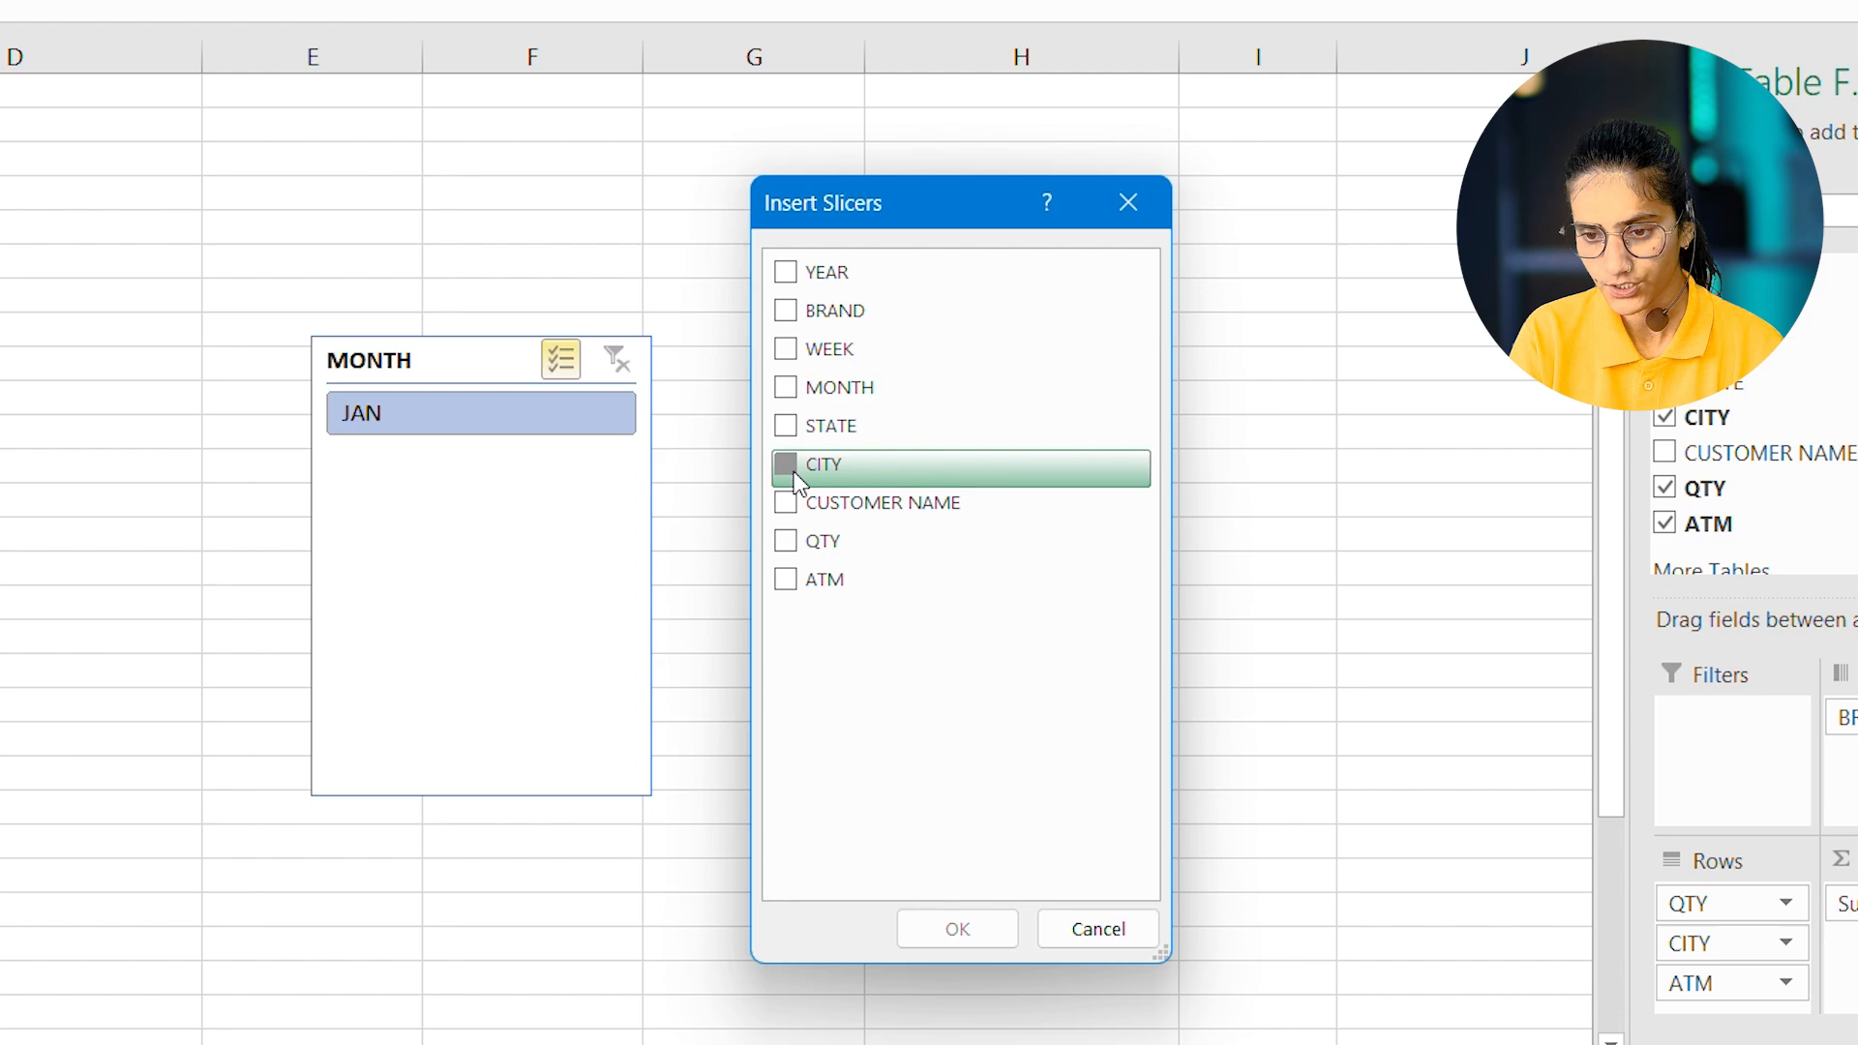
pyautogui.click(1031, 532)
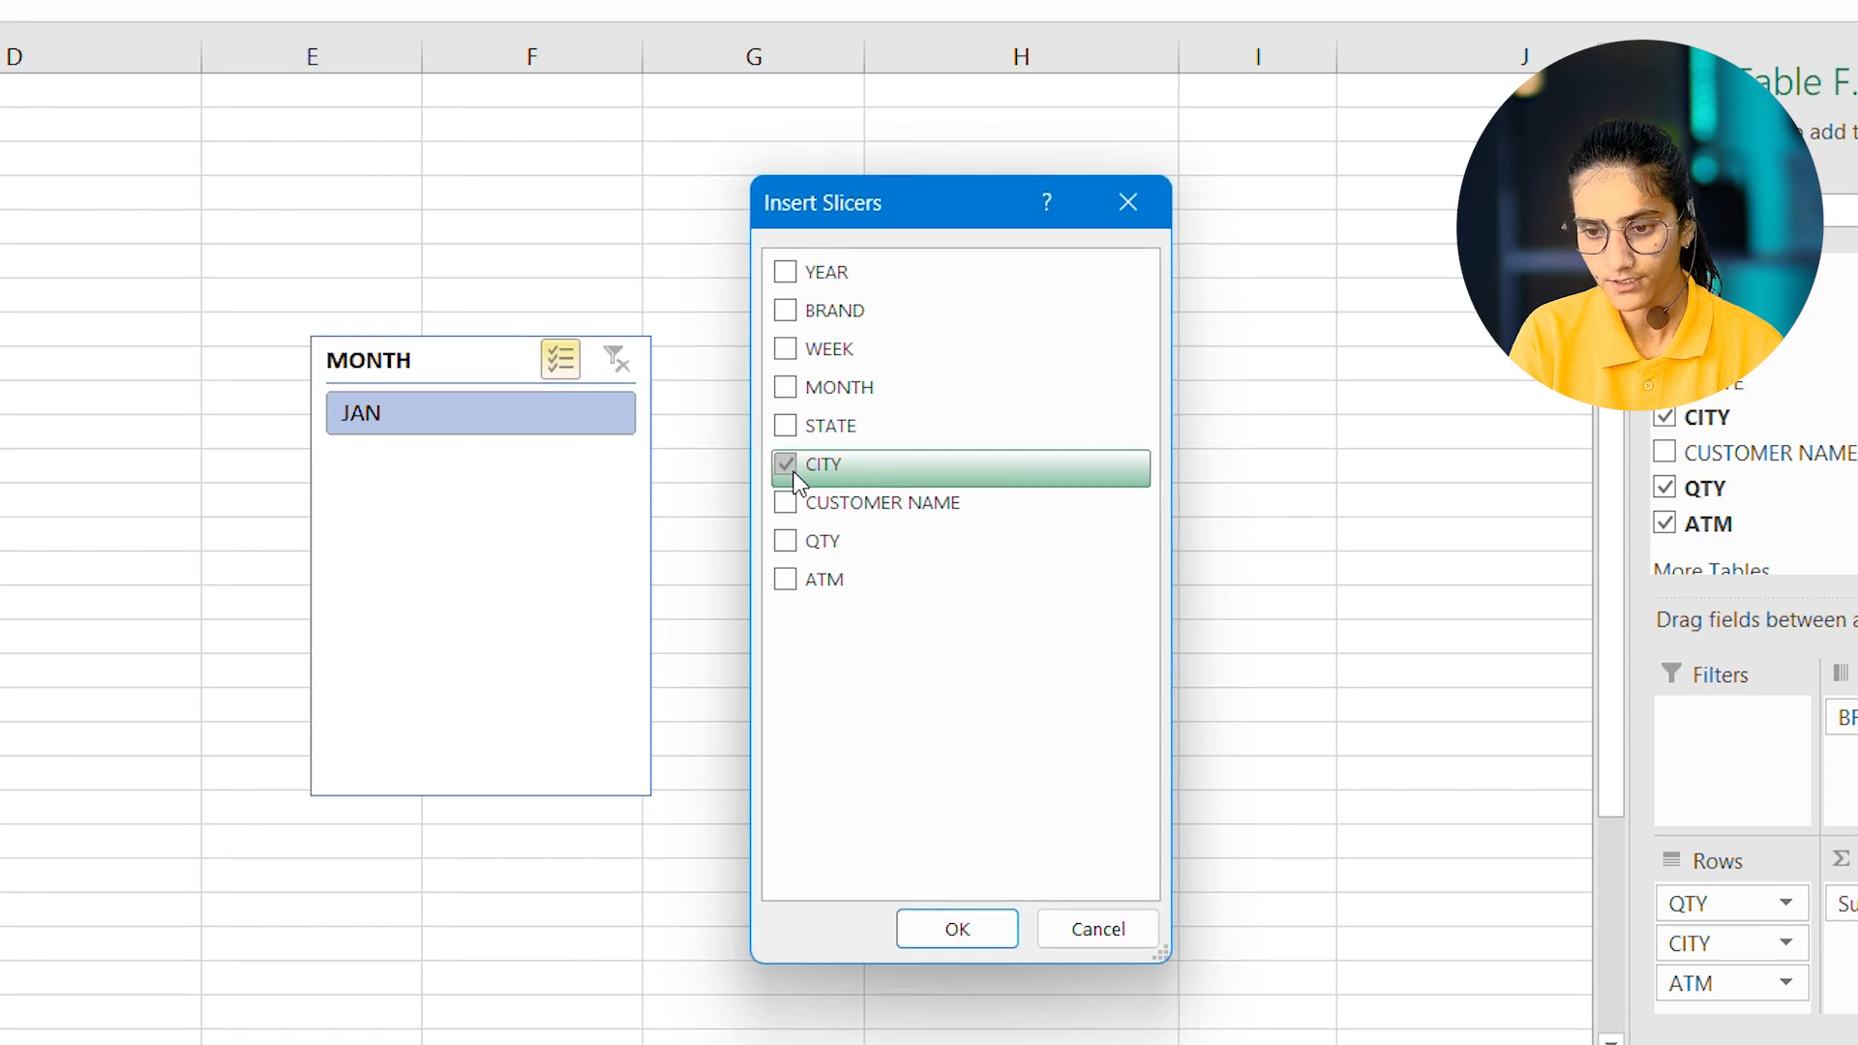
pyautogui.click(1010, 931)
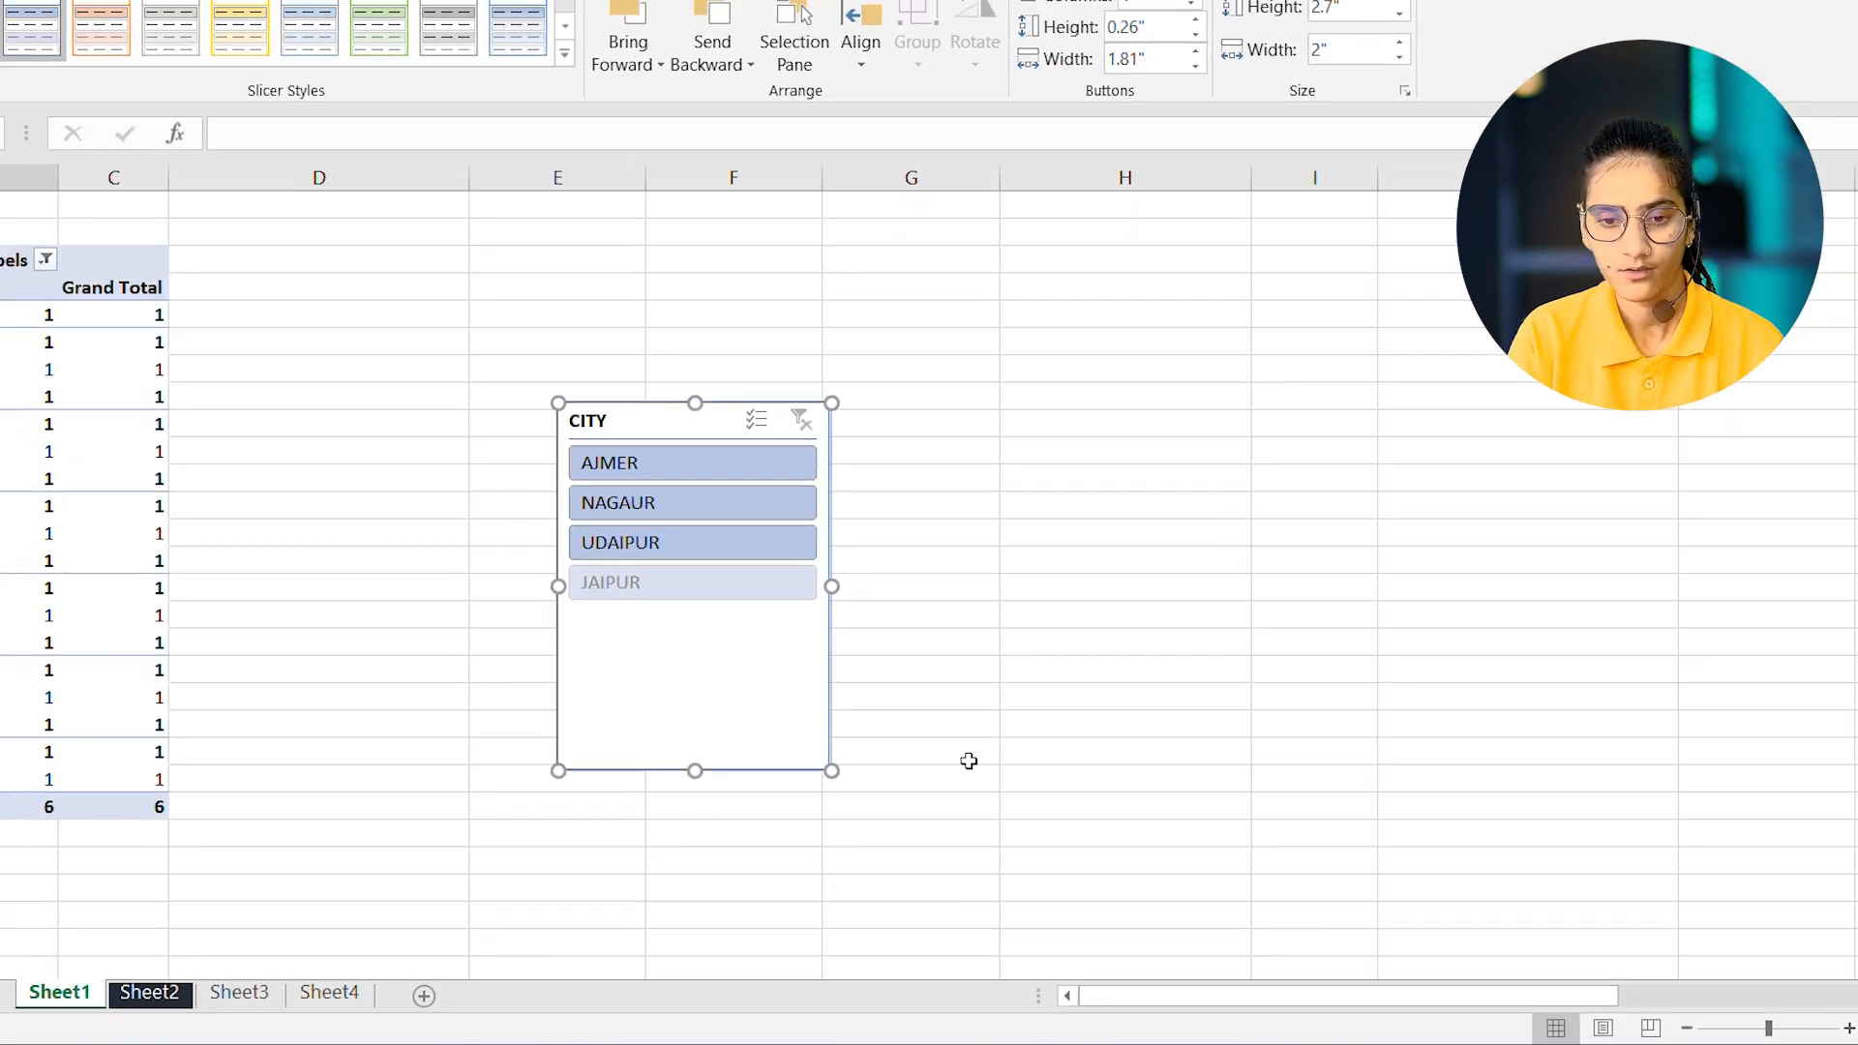
# - Filter the PivotTable with the CITY slicer, first by AJMER and finally by NAGAUR
pyautogui.click(690, 463)
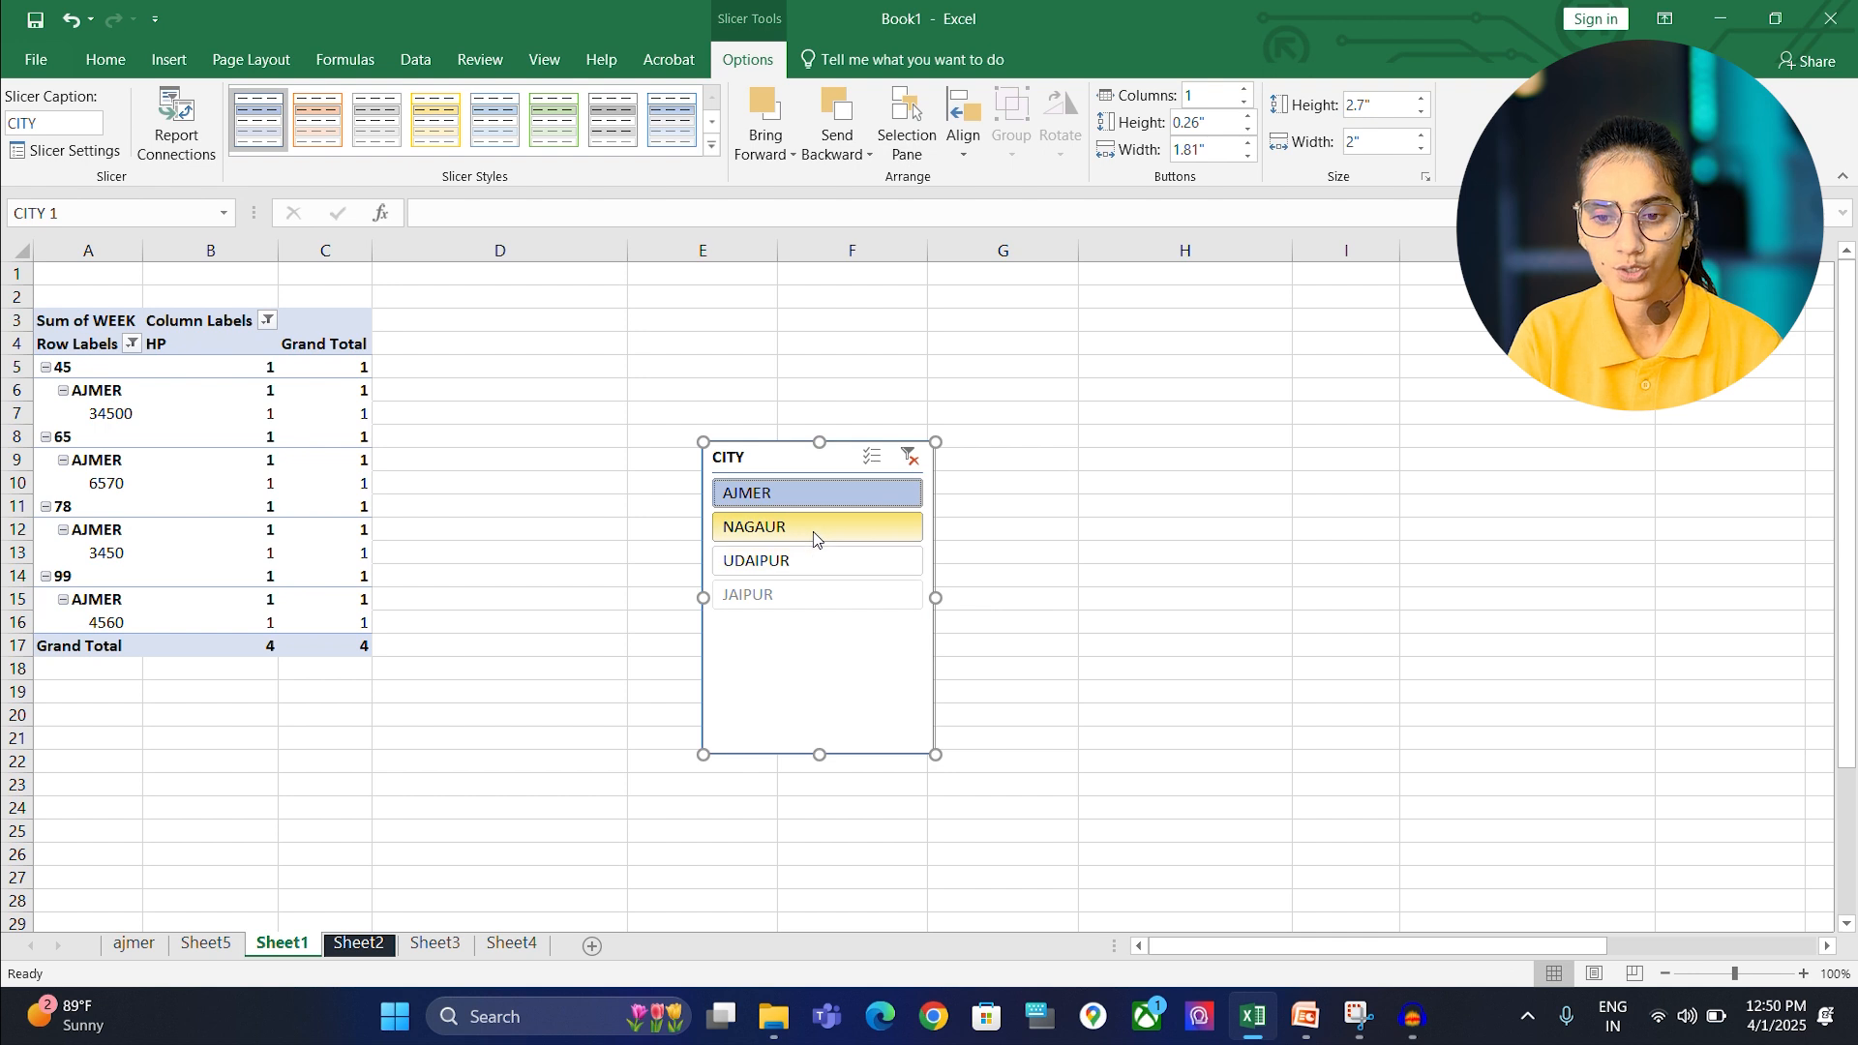
pyautogui.click(814, 534)
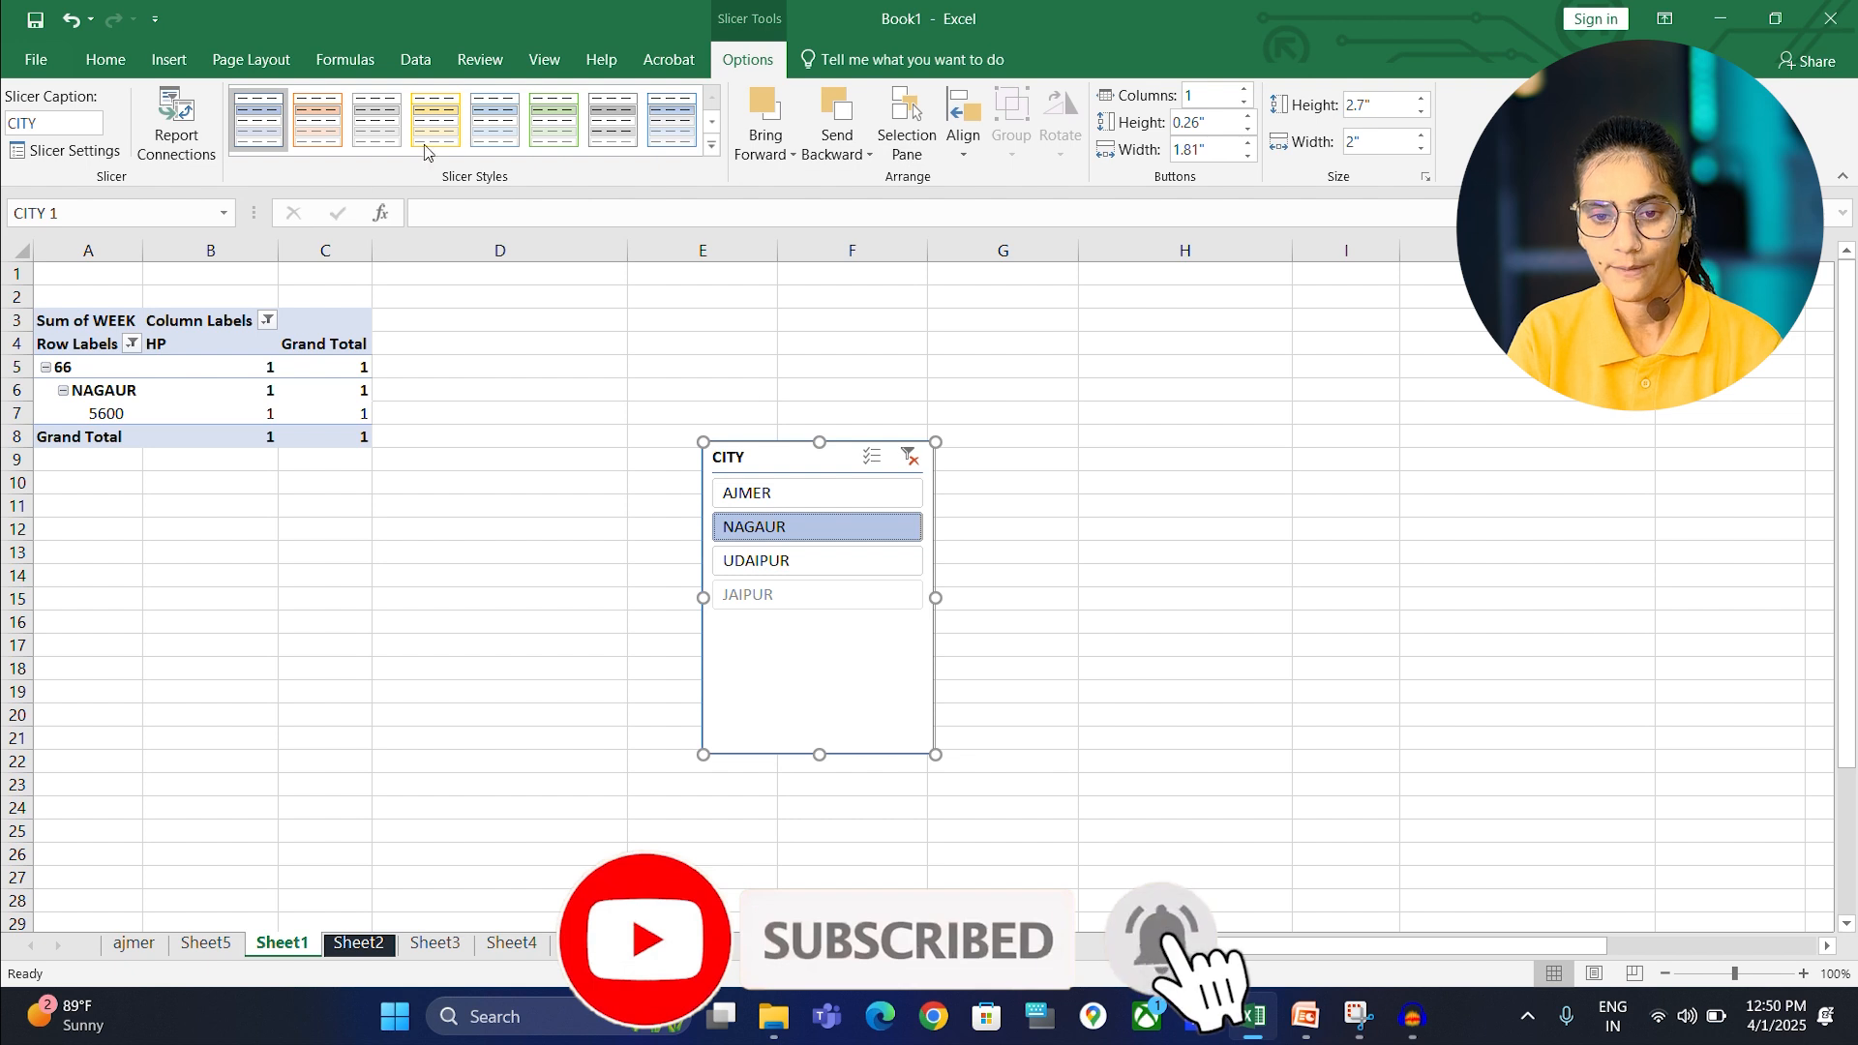
pyautogui.click(712, 147)
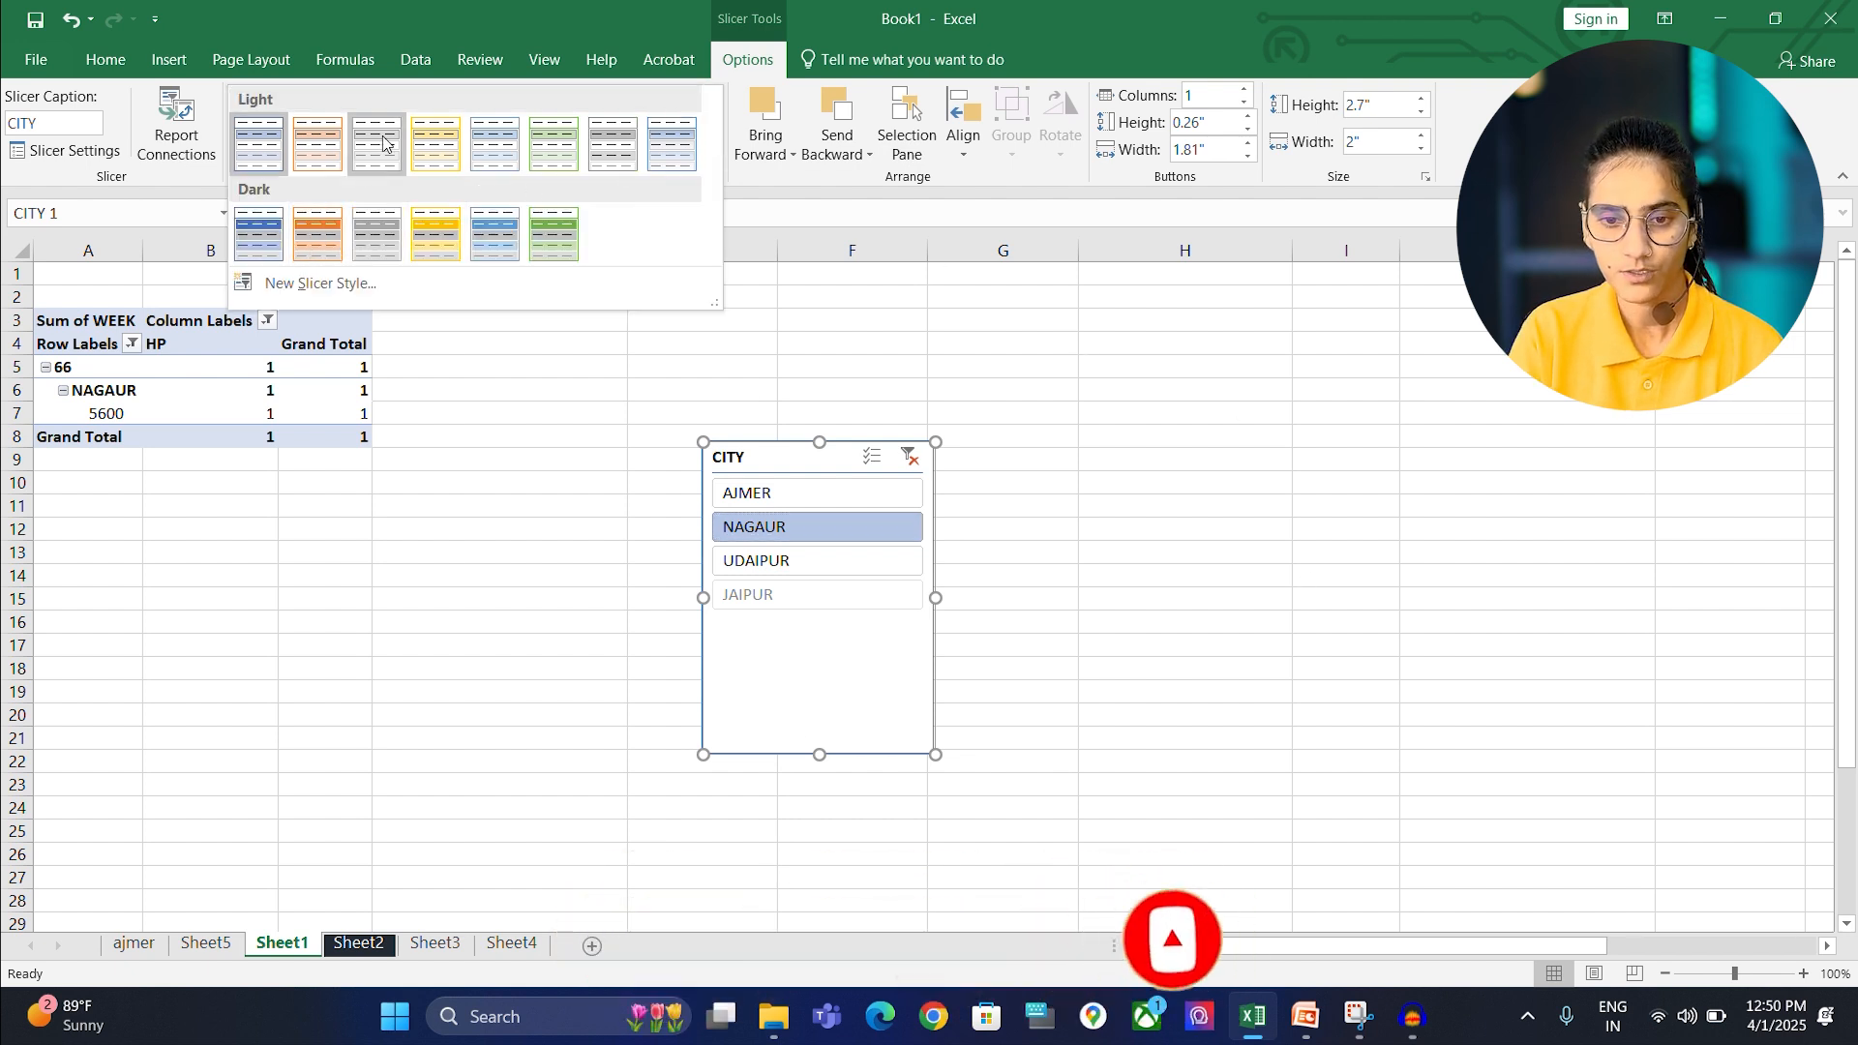
pyautogui.click(934, 302)
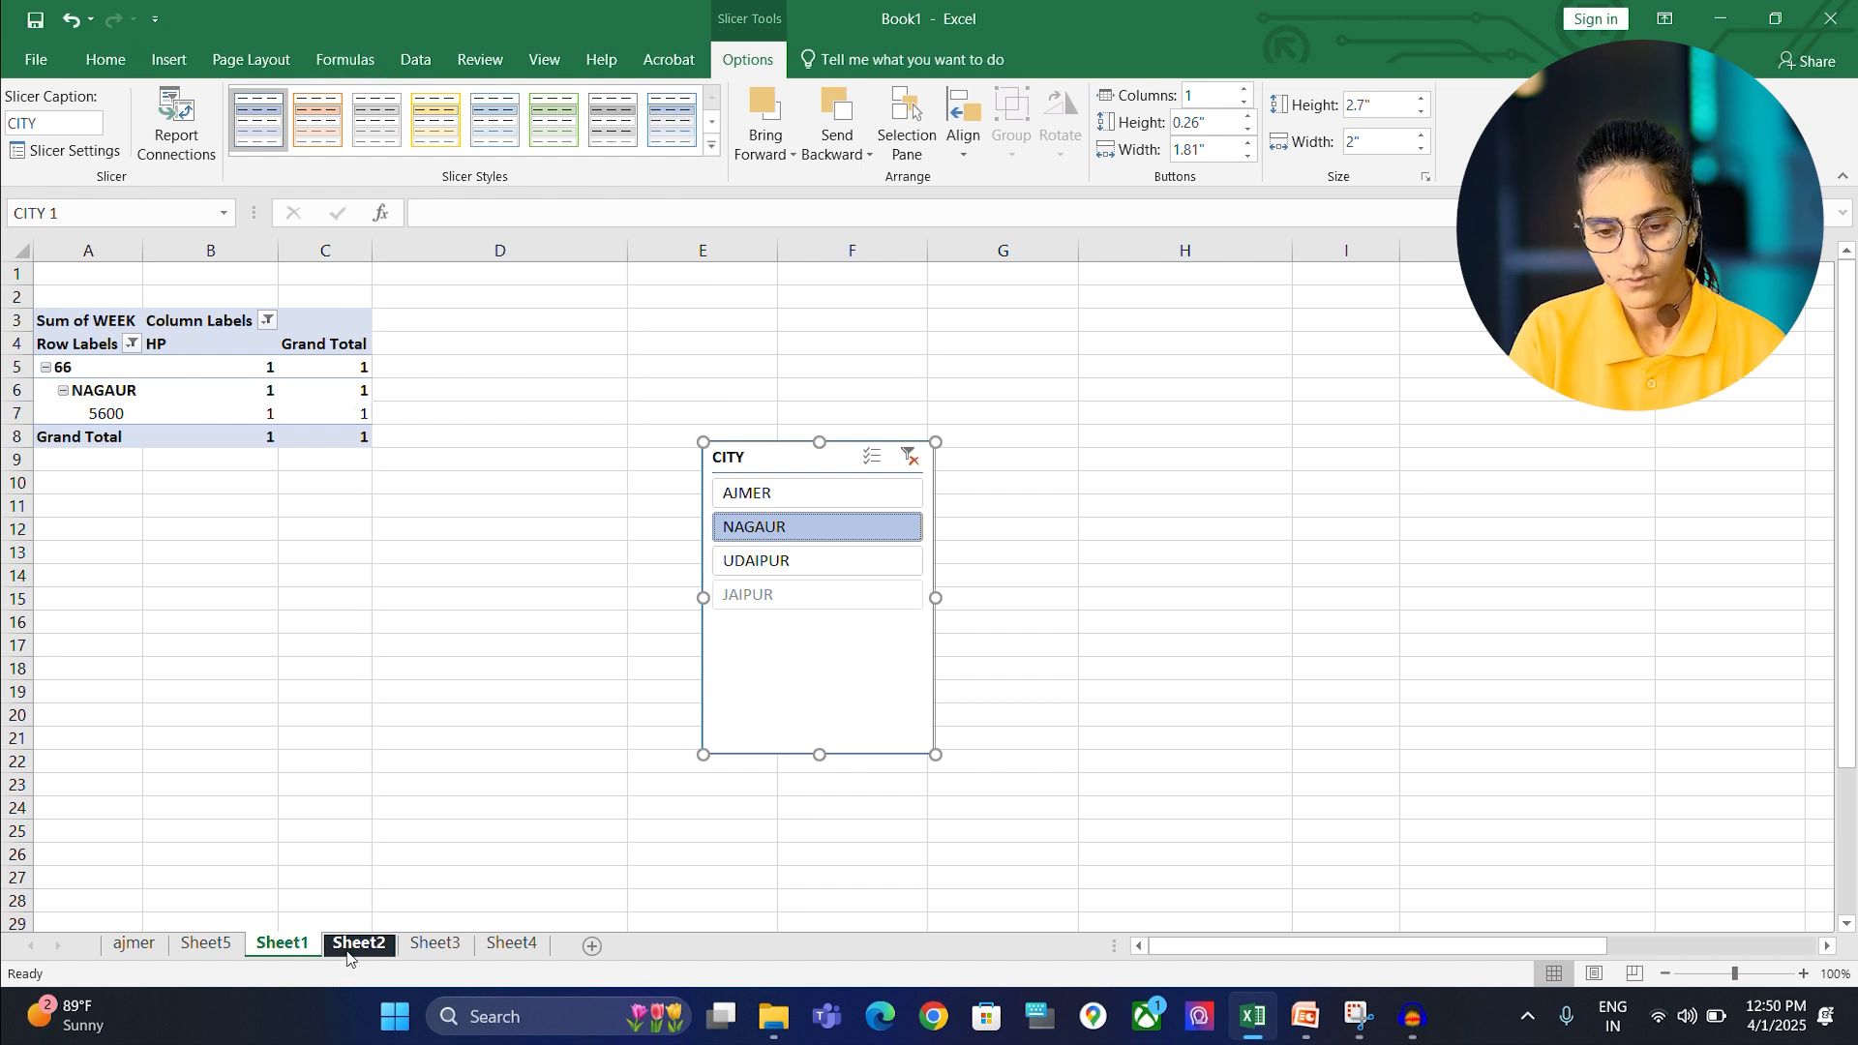
# - Deselect the CITY slicer, switch to the sales data on Sheet2 and clear its range selection
pyautogui.click(165, 60)
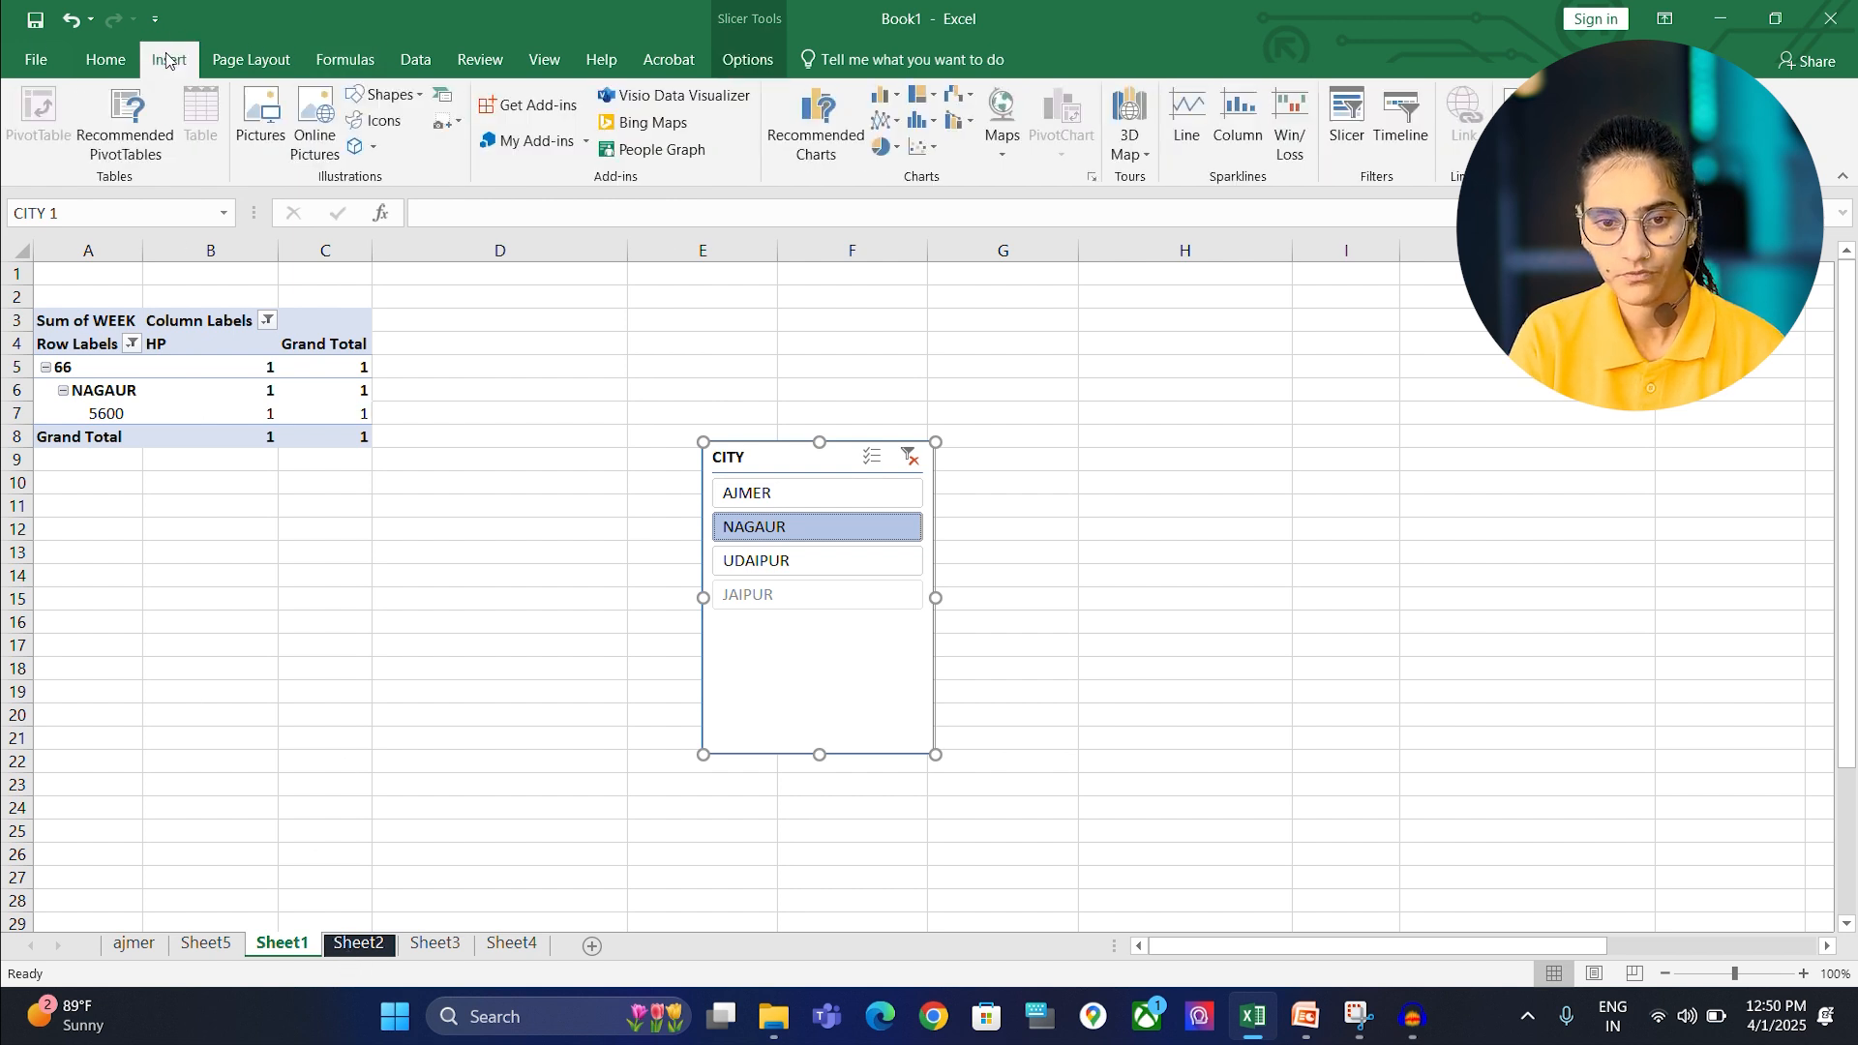
pyautogui.click(972, 413)
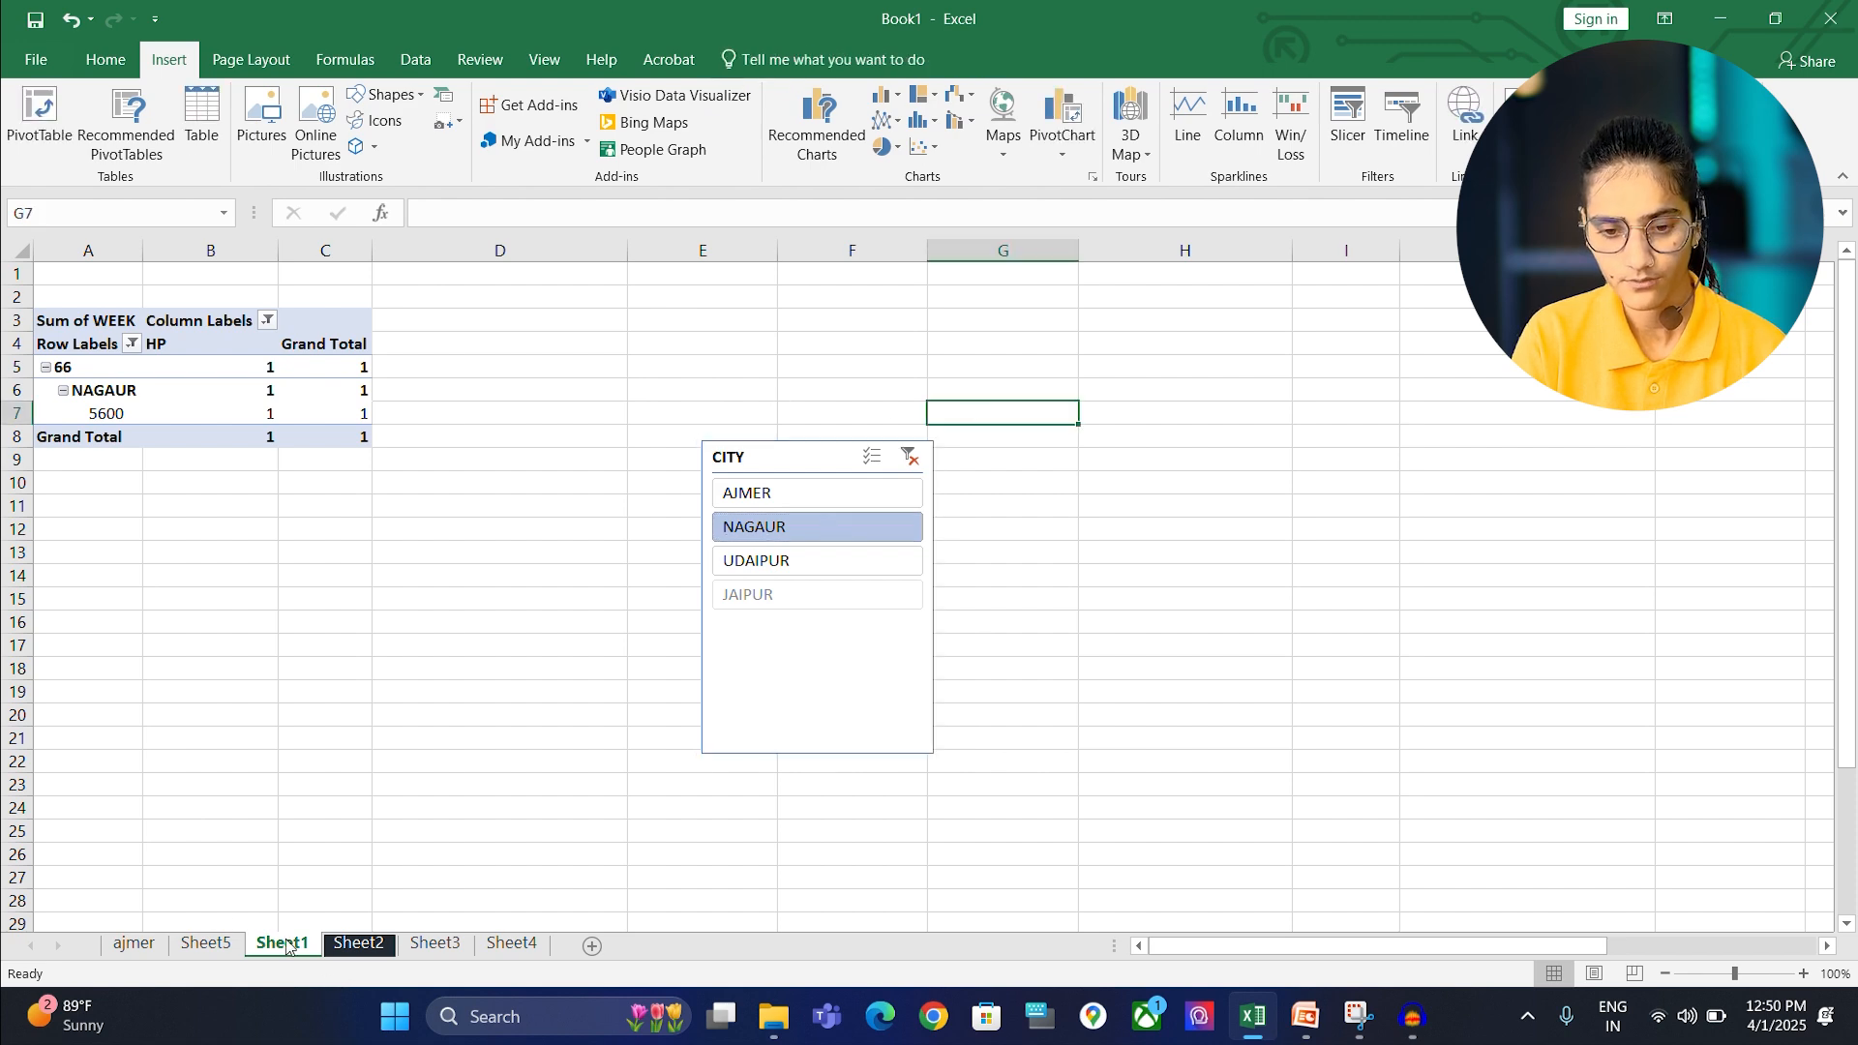
pyautogui.click(365, 951)
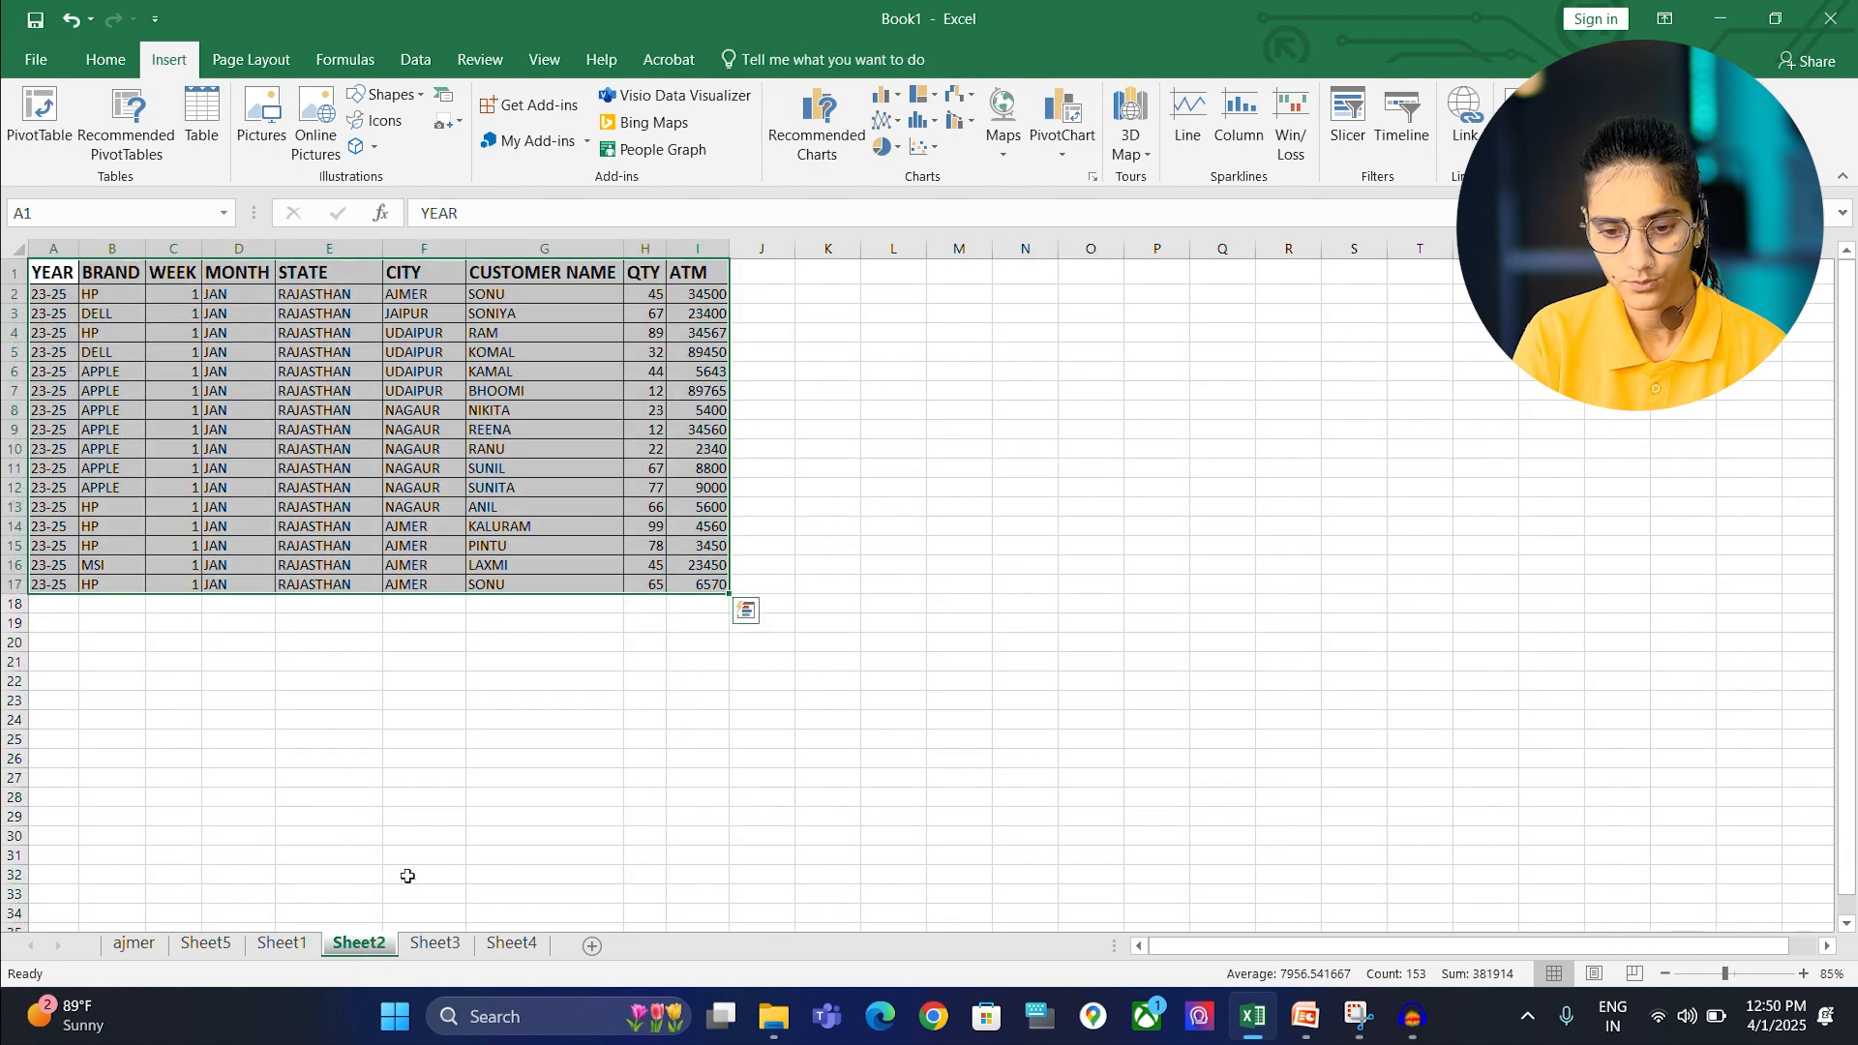
pyautogui.click(643, 720)
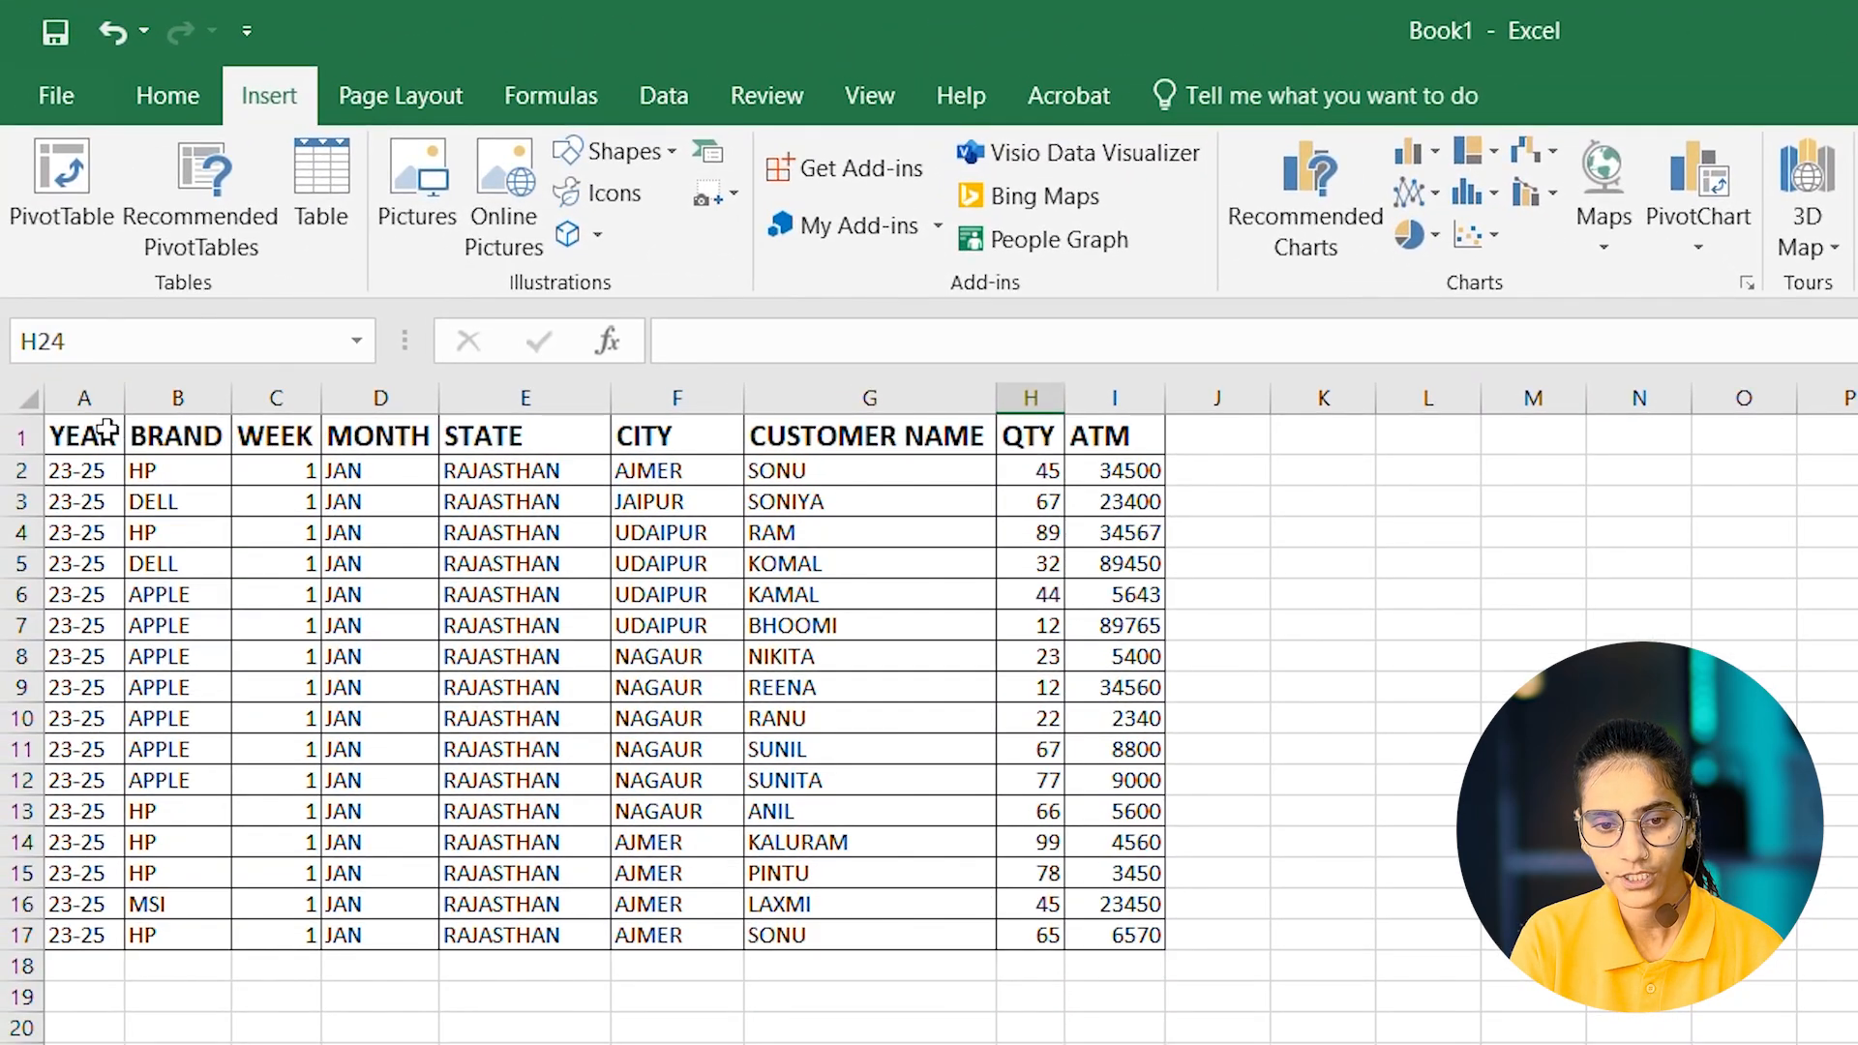
# - Convert the sales data range A1:I18 on Sheet2 into a table with headers
pyautogui.moveTo(107, 431); pyautogui.dragTo(1153, 956)
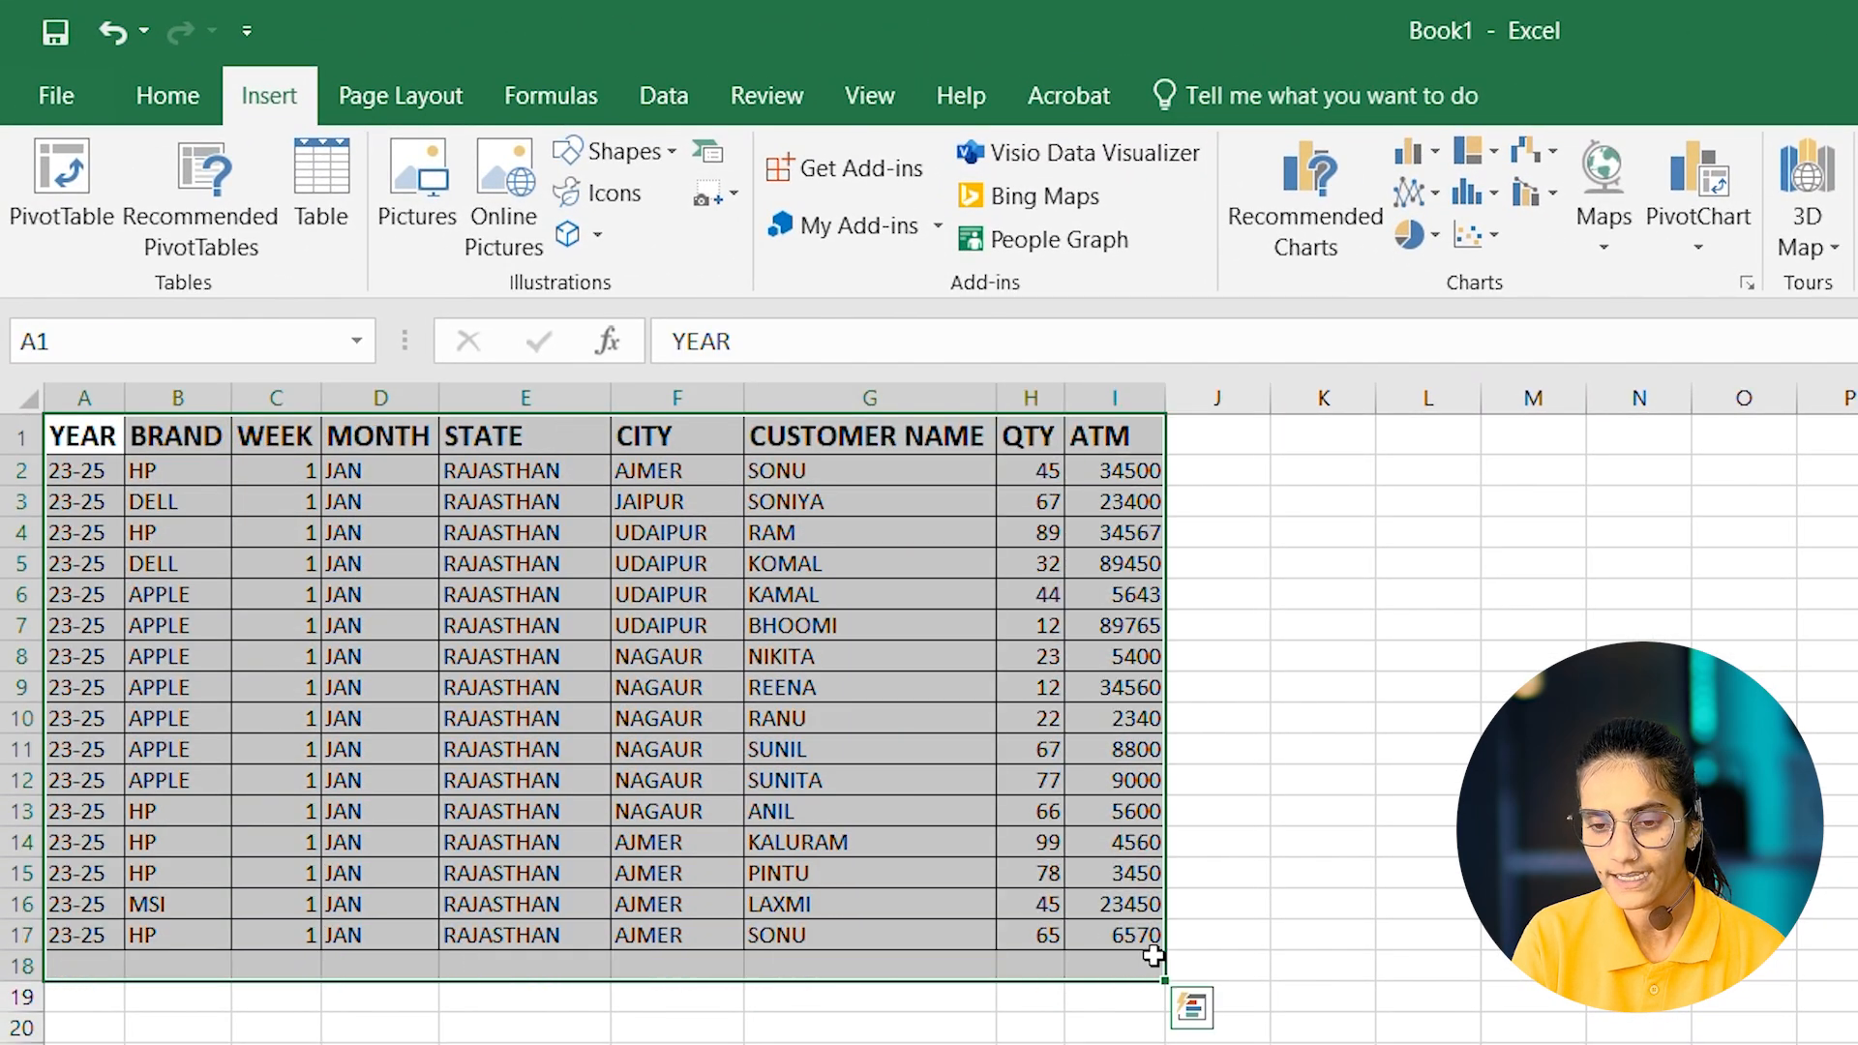
pyautogui.click(314, 211)
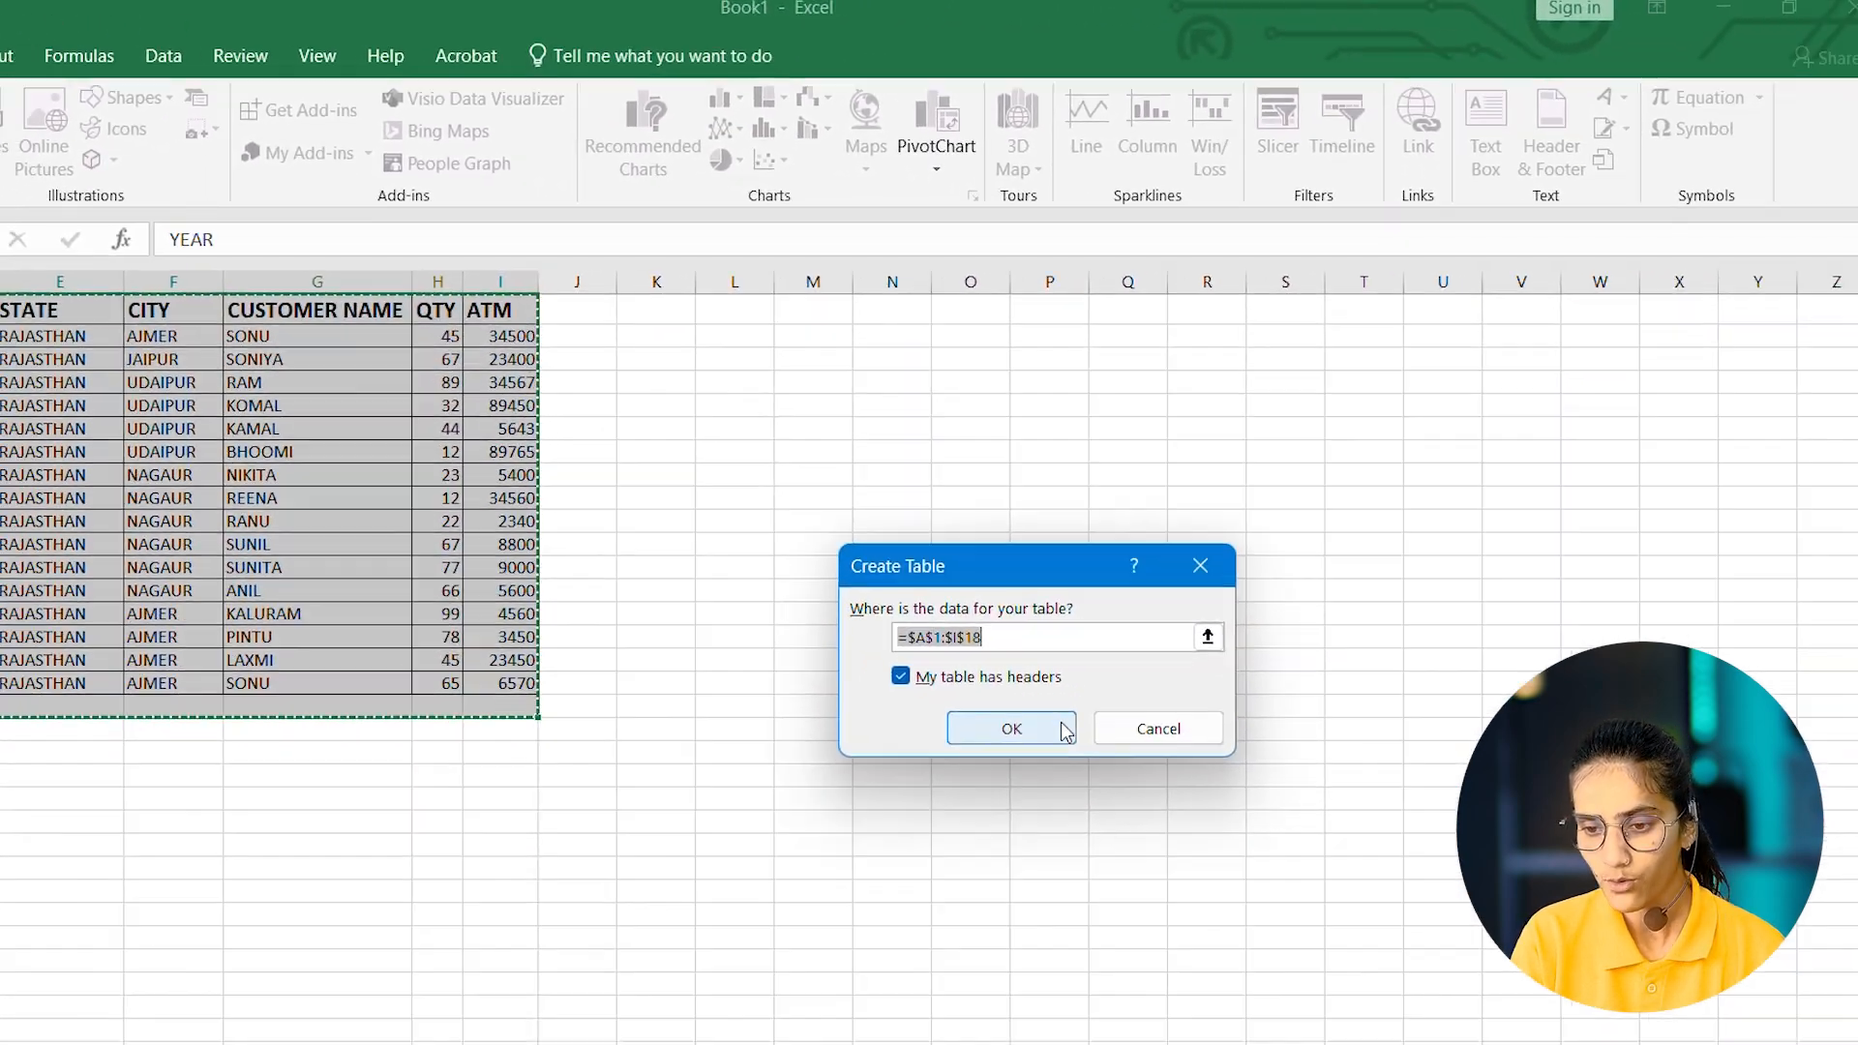
pyautogui.click(1066, 732)
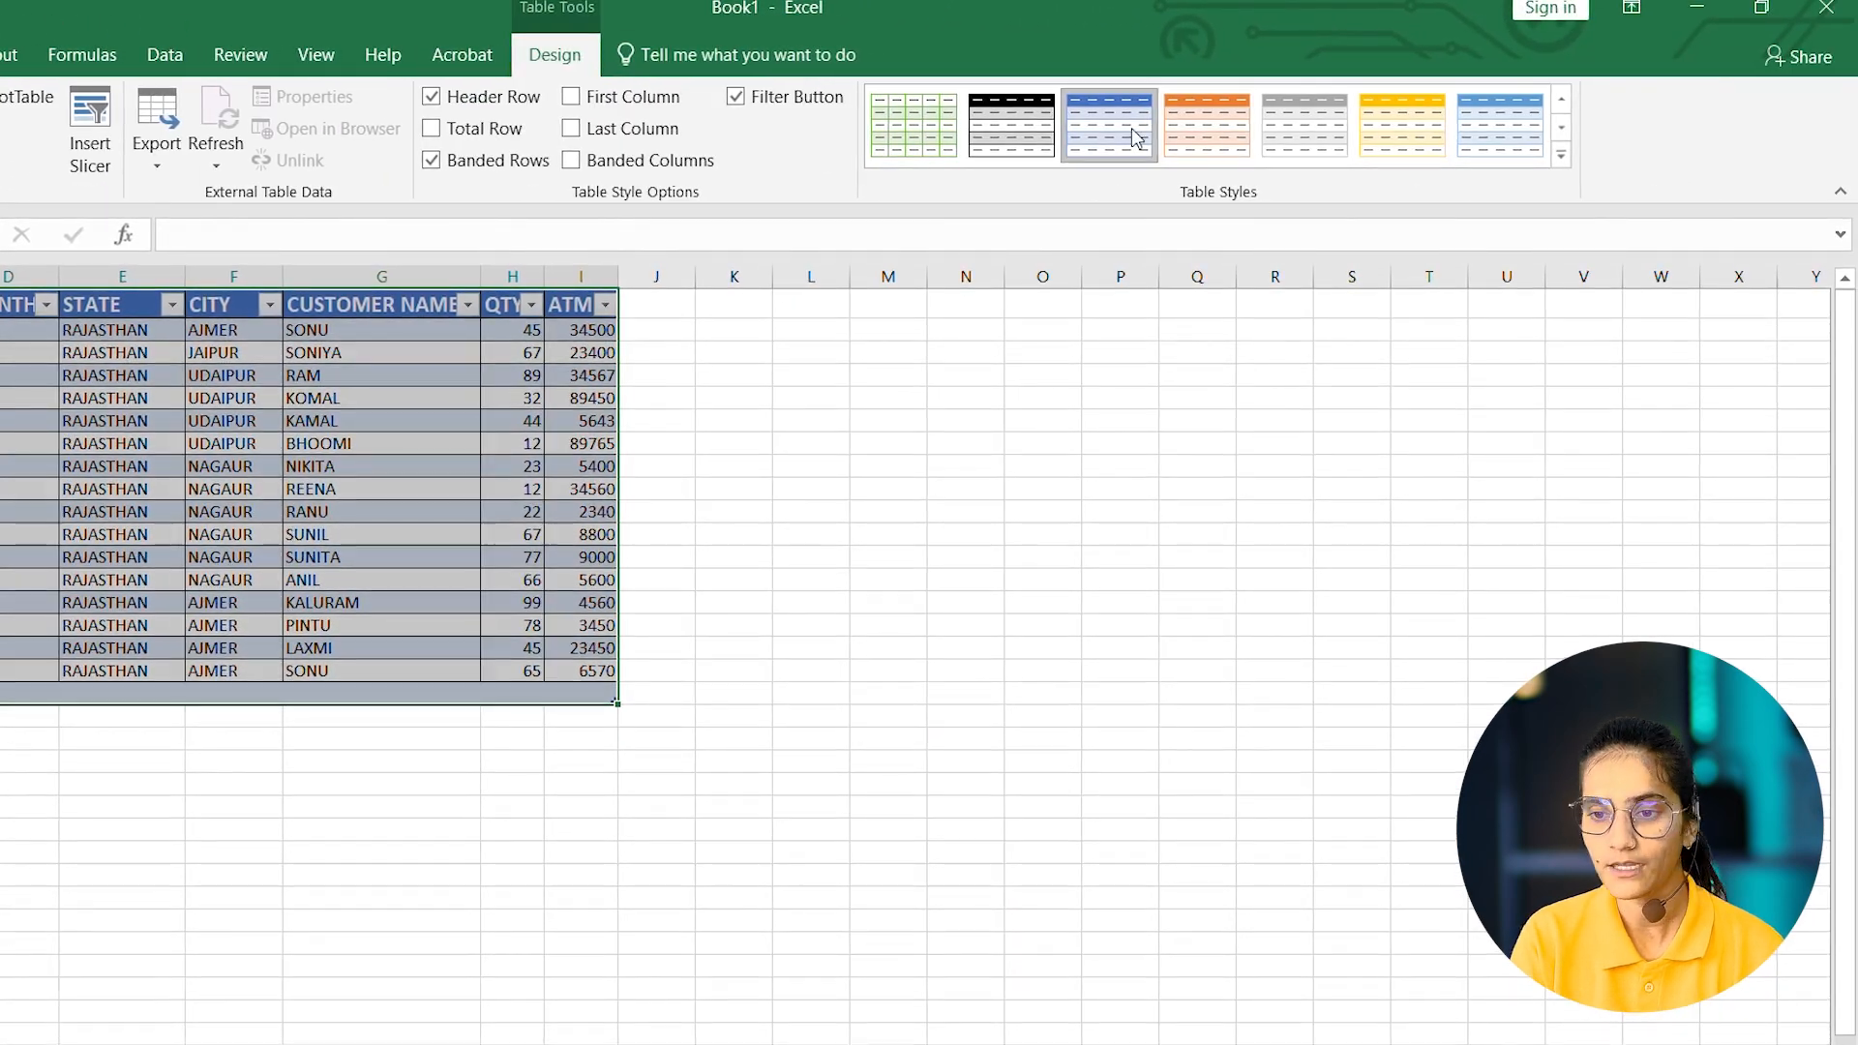
# - Try the orange style on the sales table, restore the blue style, and turn on the total row
pyautogui.click(1190, 136)
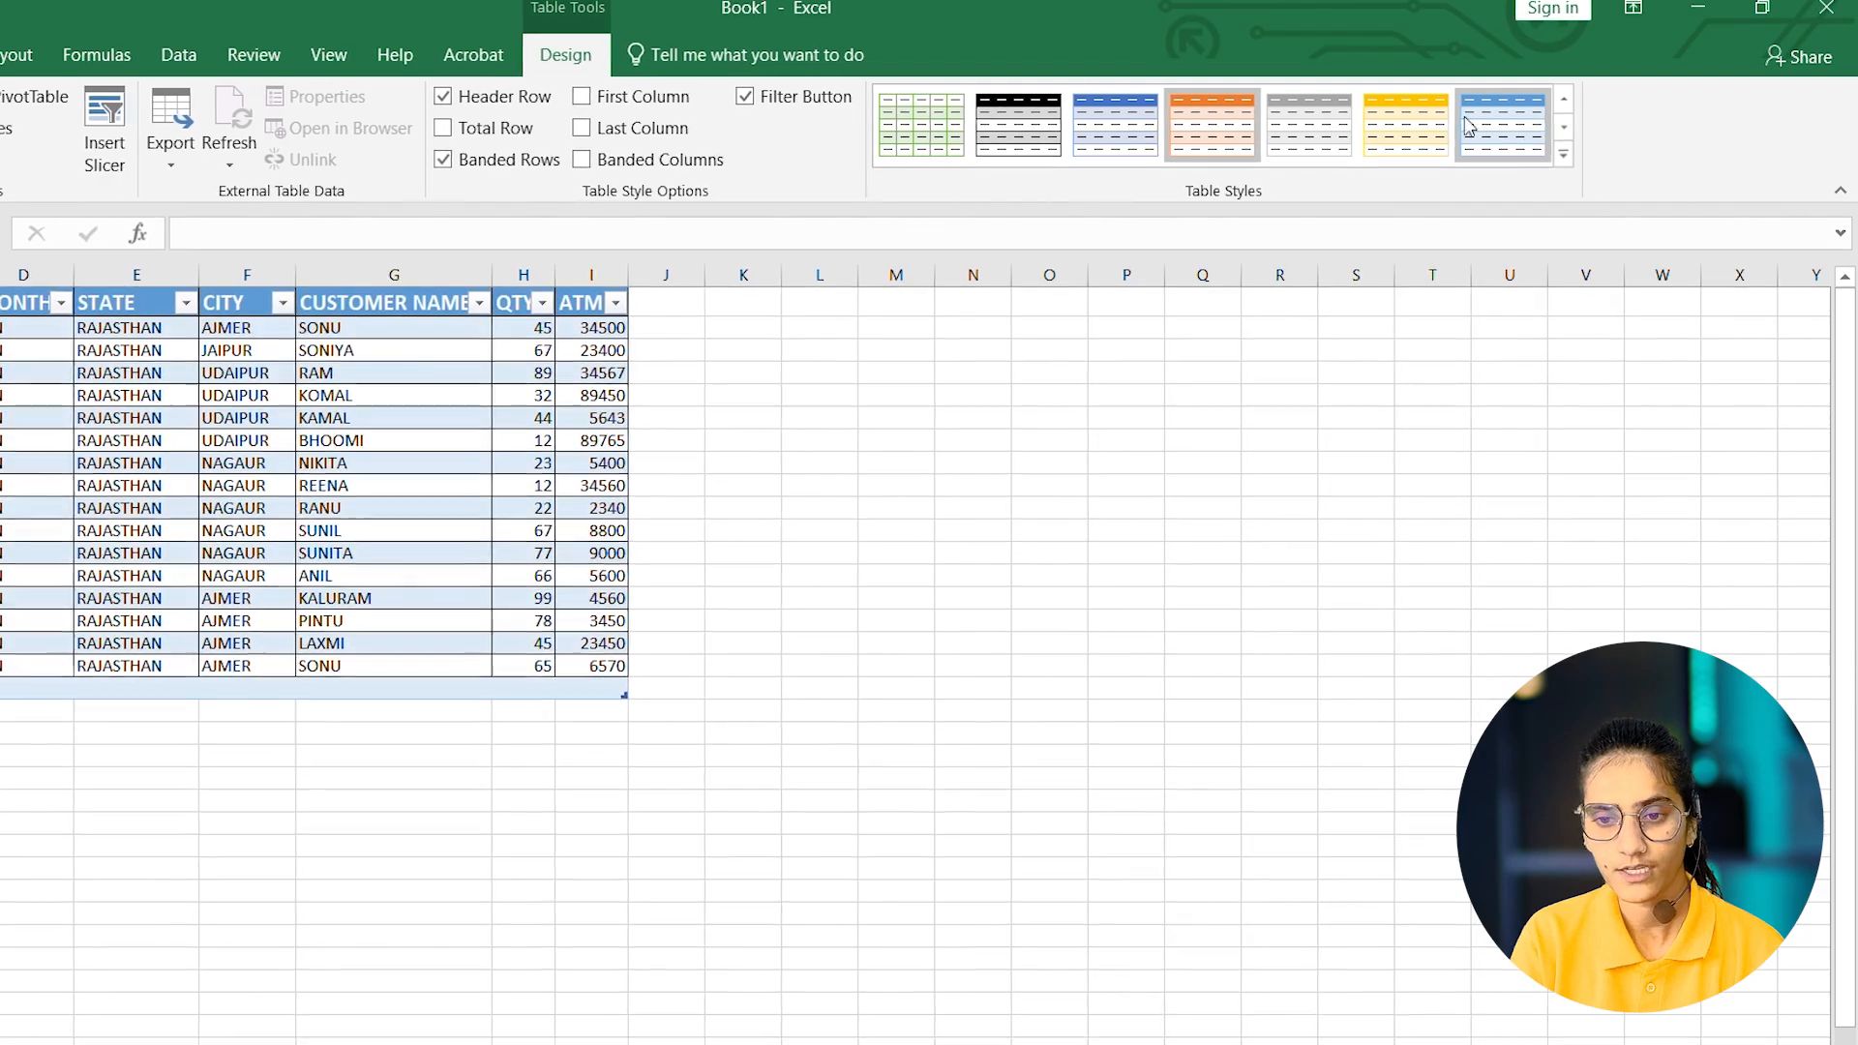
pyautogui.click(1095, 132)
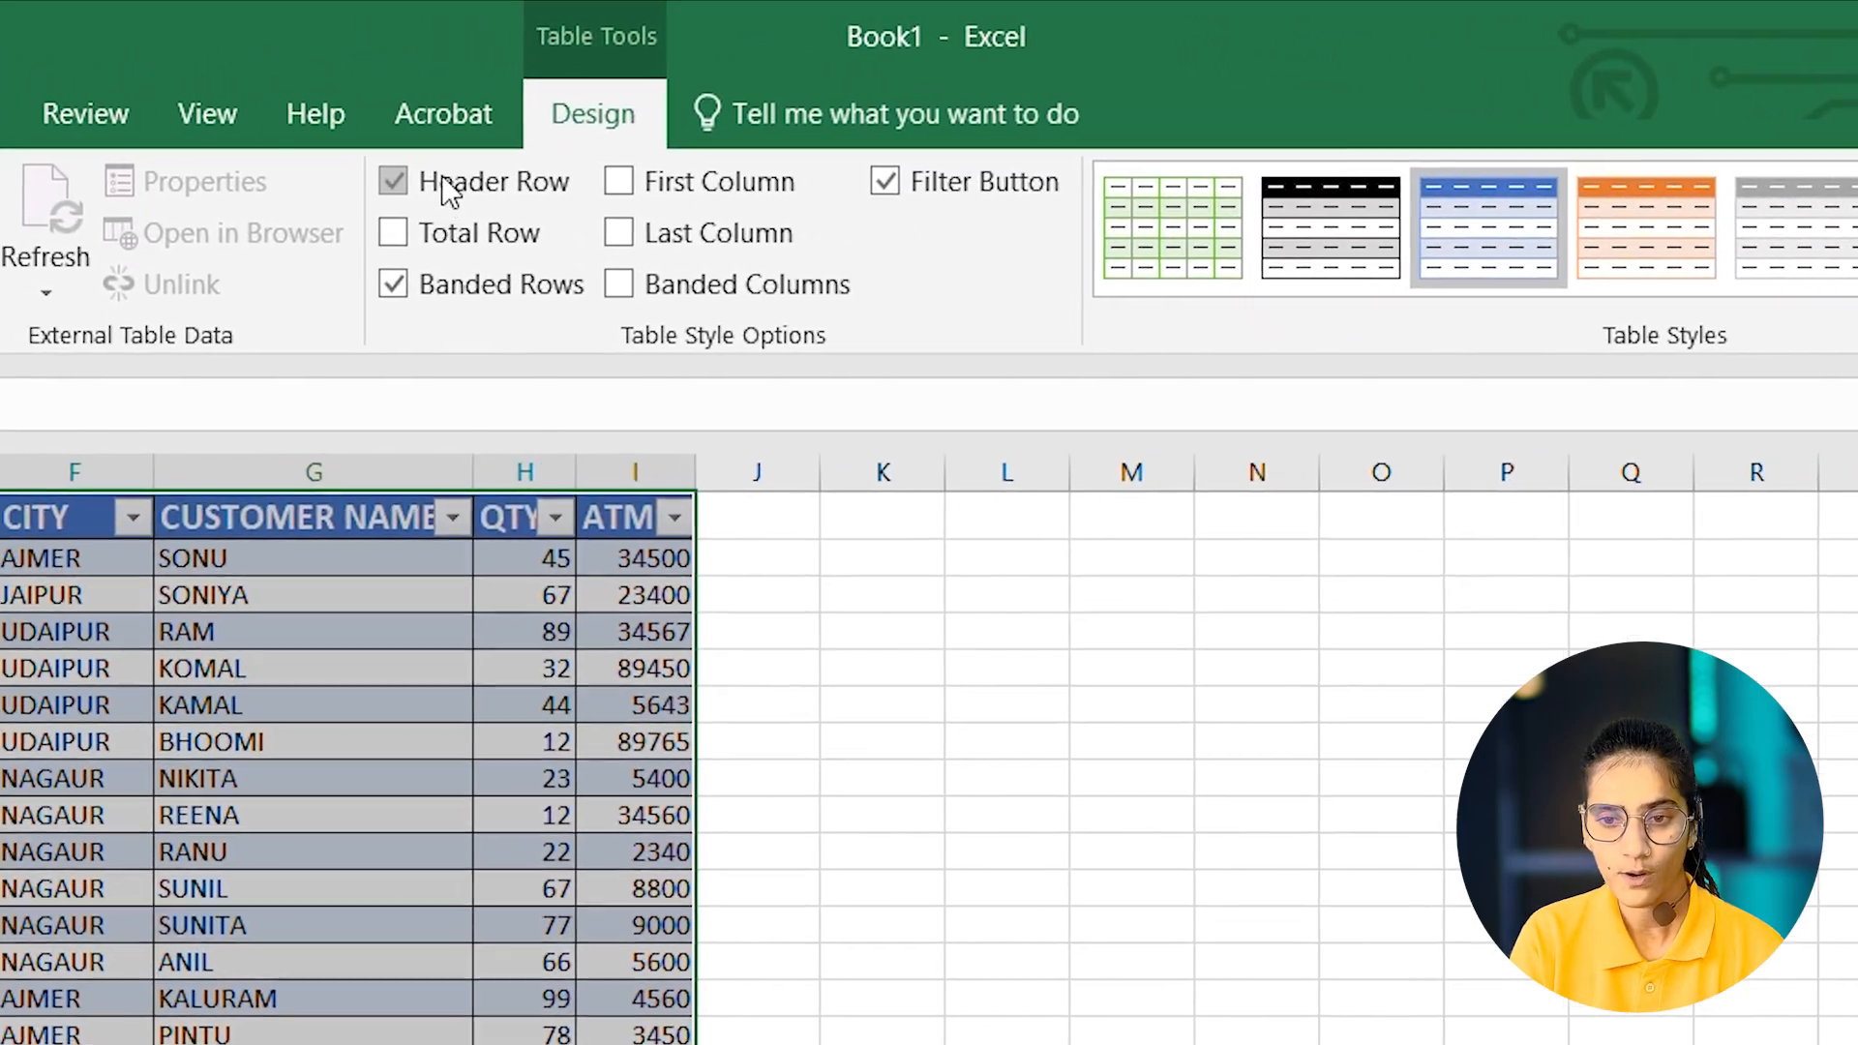
pyautogui.click(478, 95)
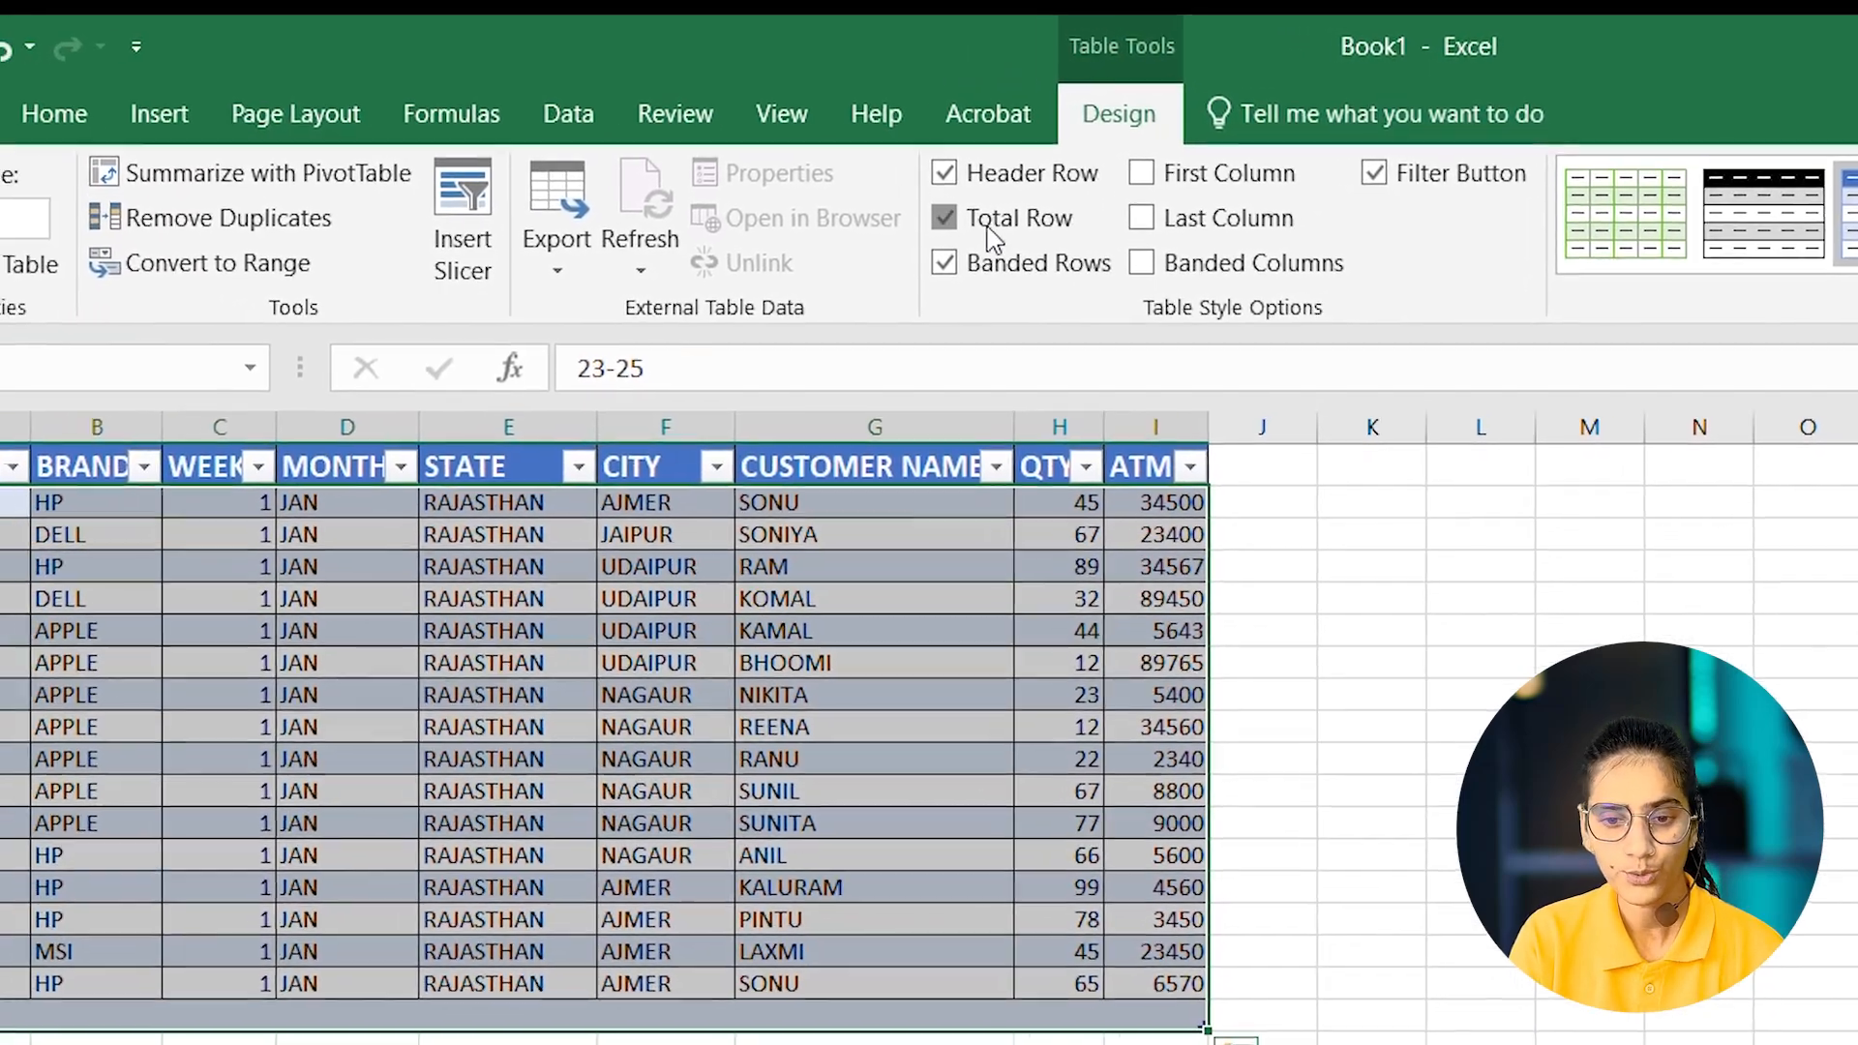
pyautogui.click(840, 232)
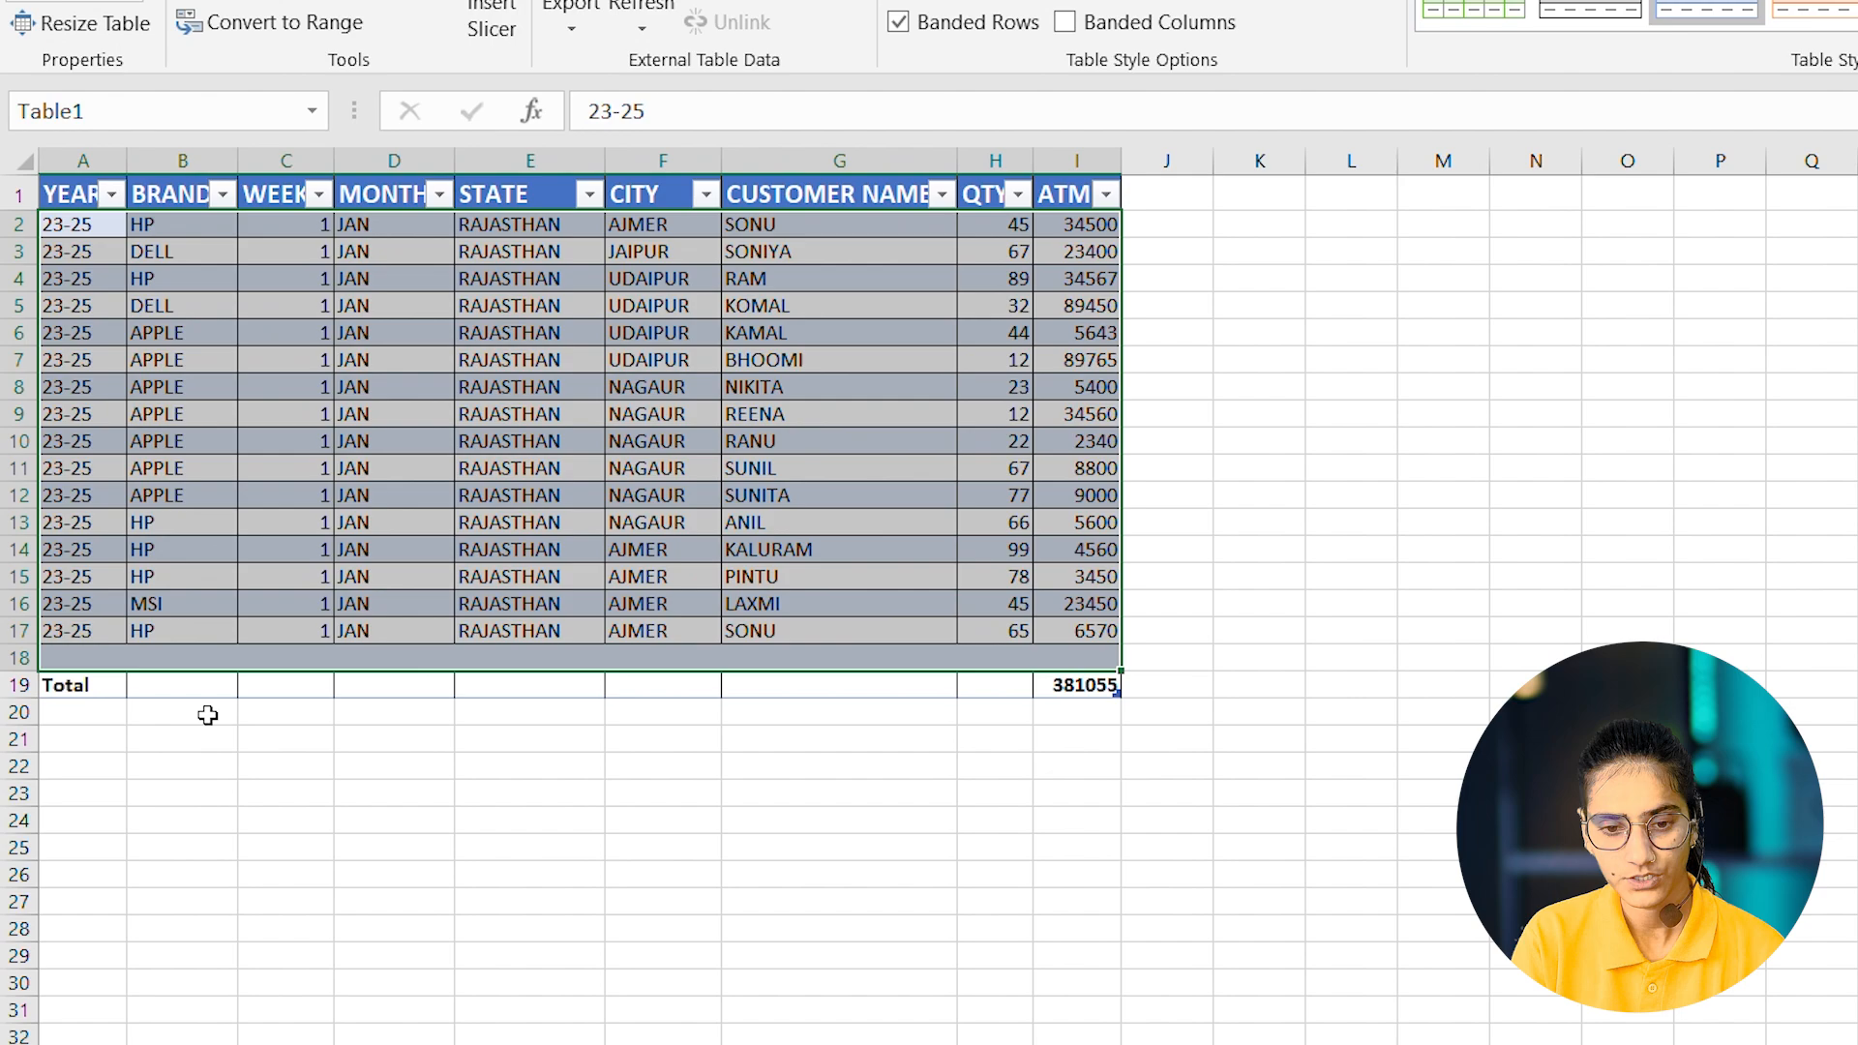
# - Set the total row cell of the QTY column to Sum
pyautogui.click(206, 684)
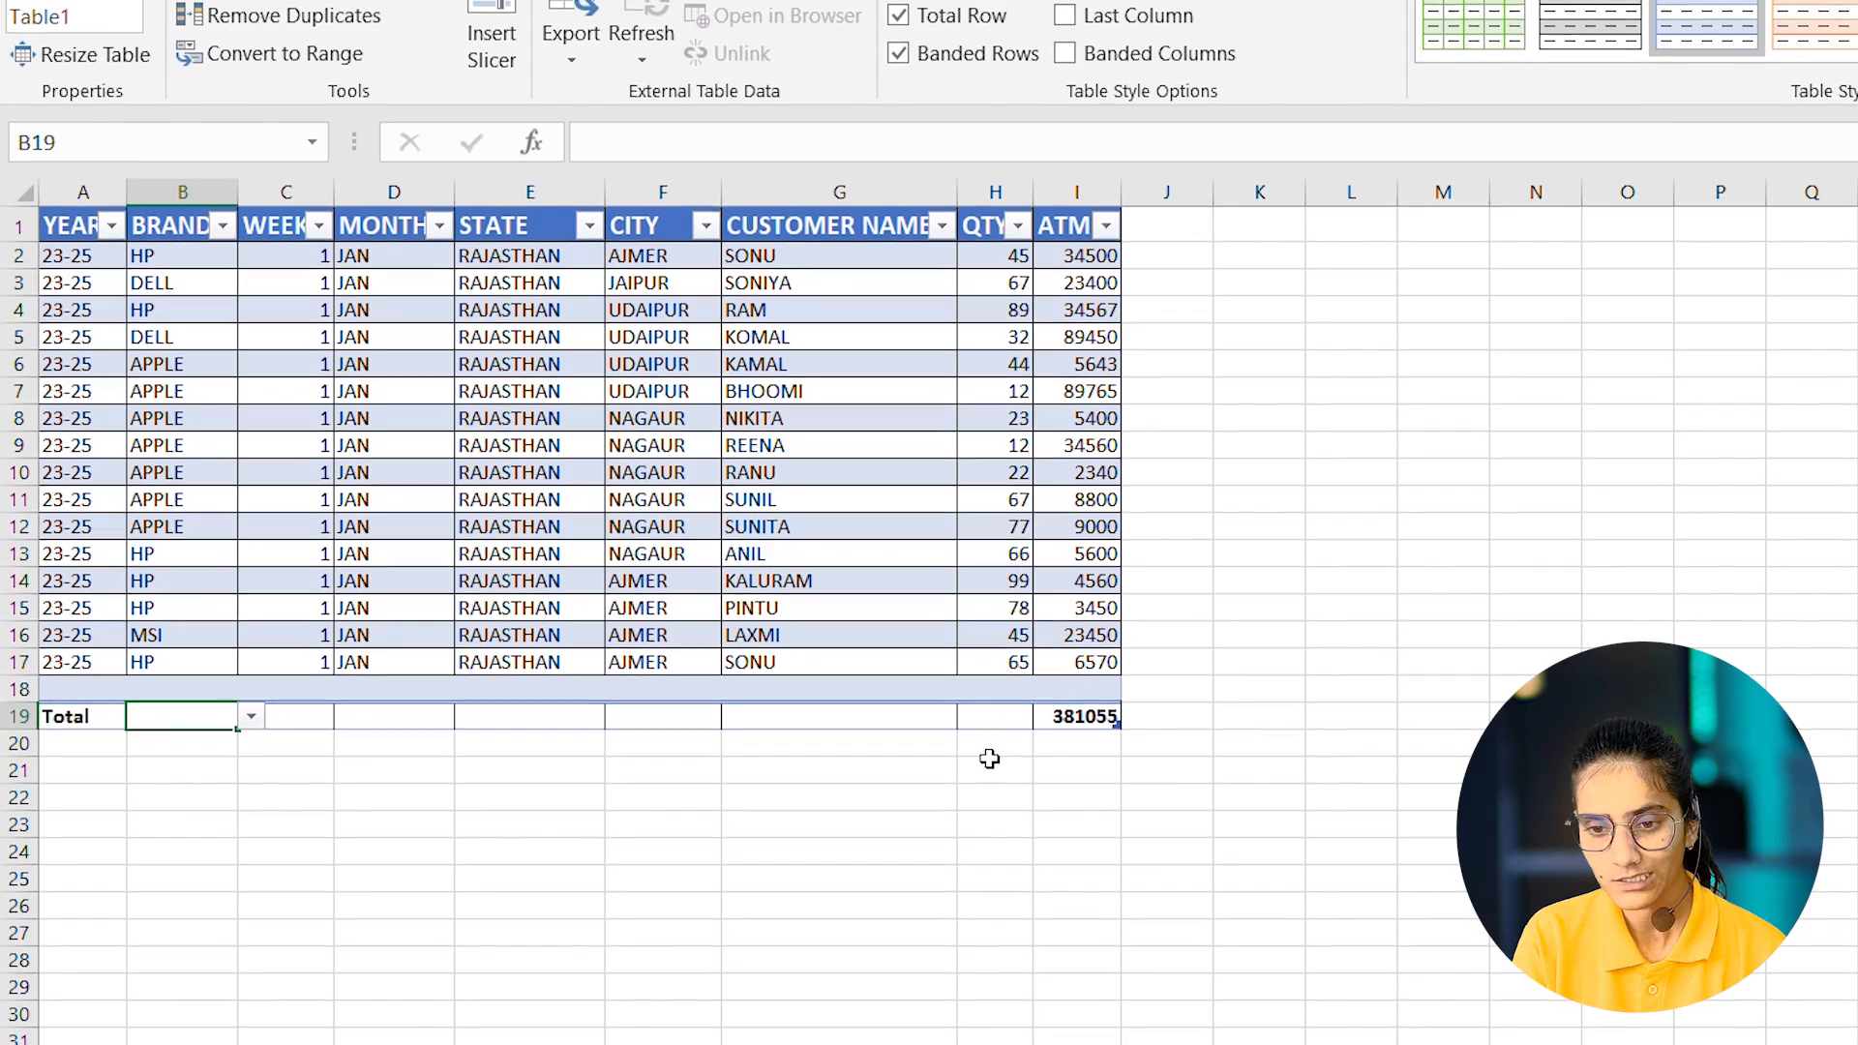
pyautogui.click(993, 721)
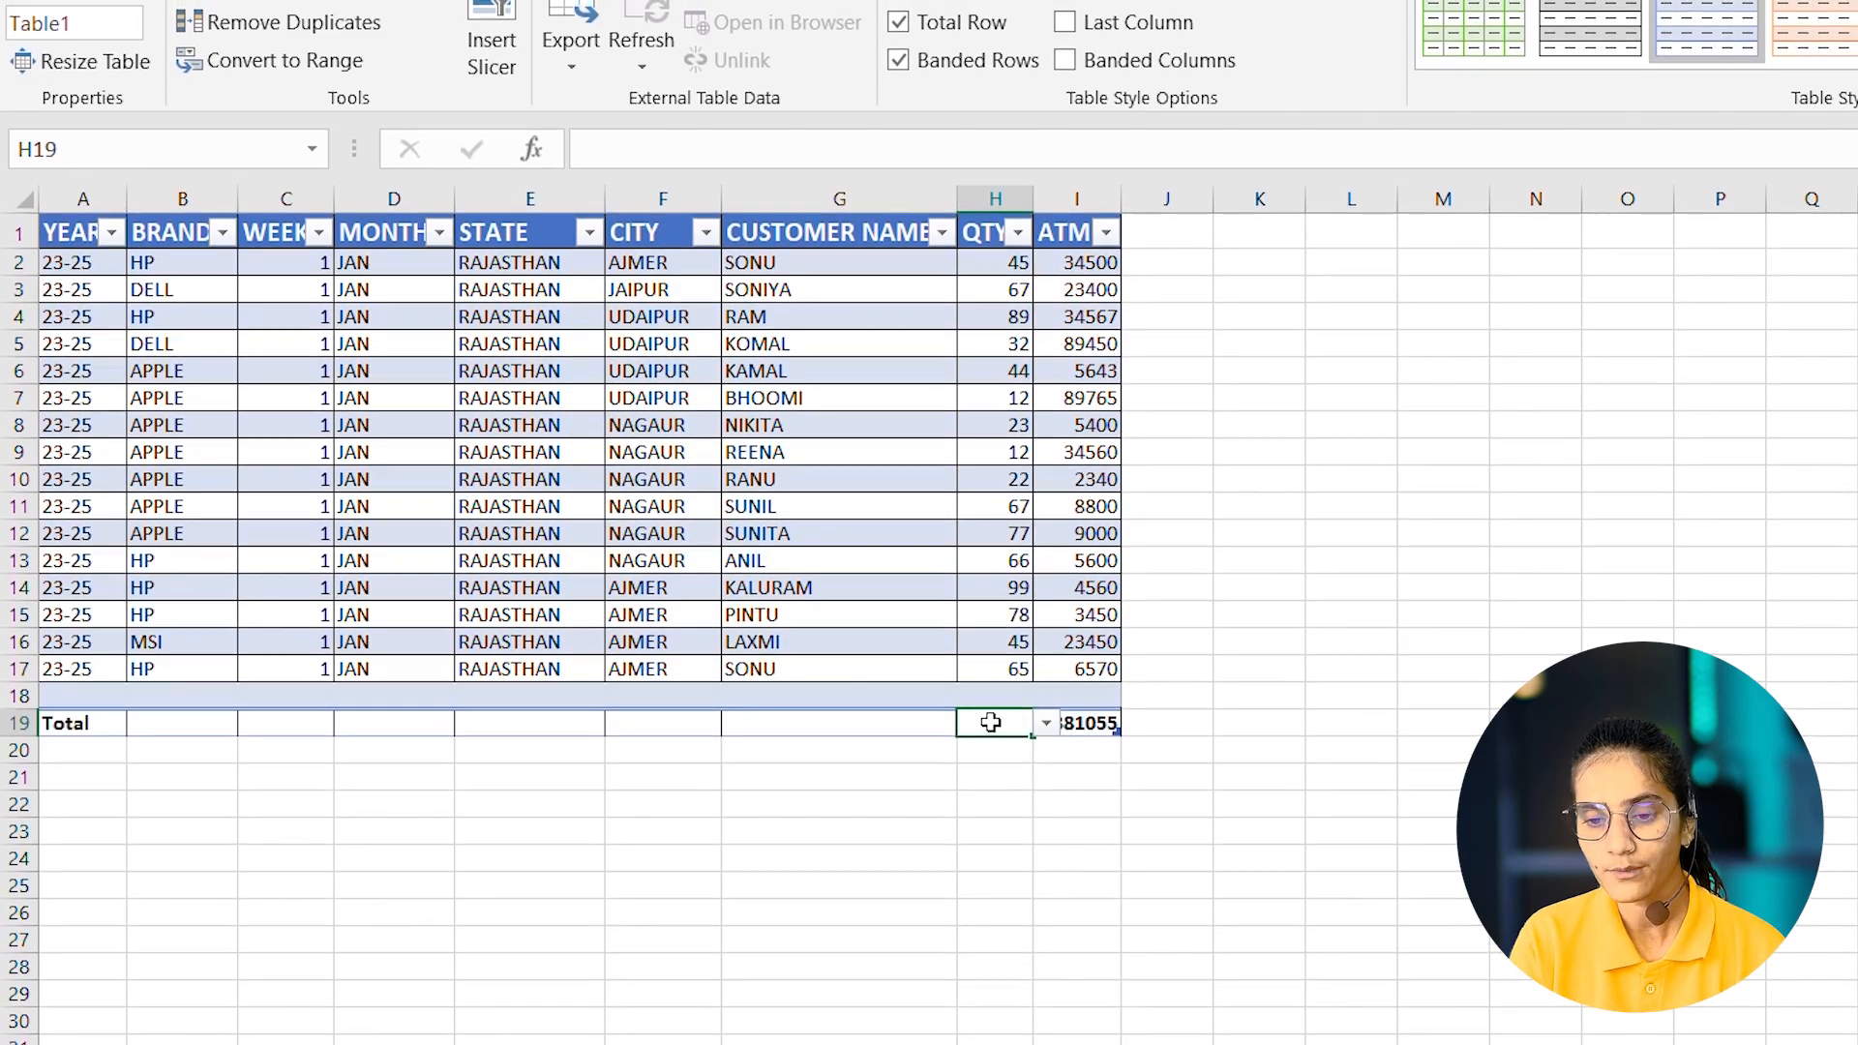
pyautogui.click(1049, 733)
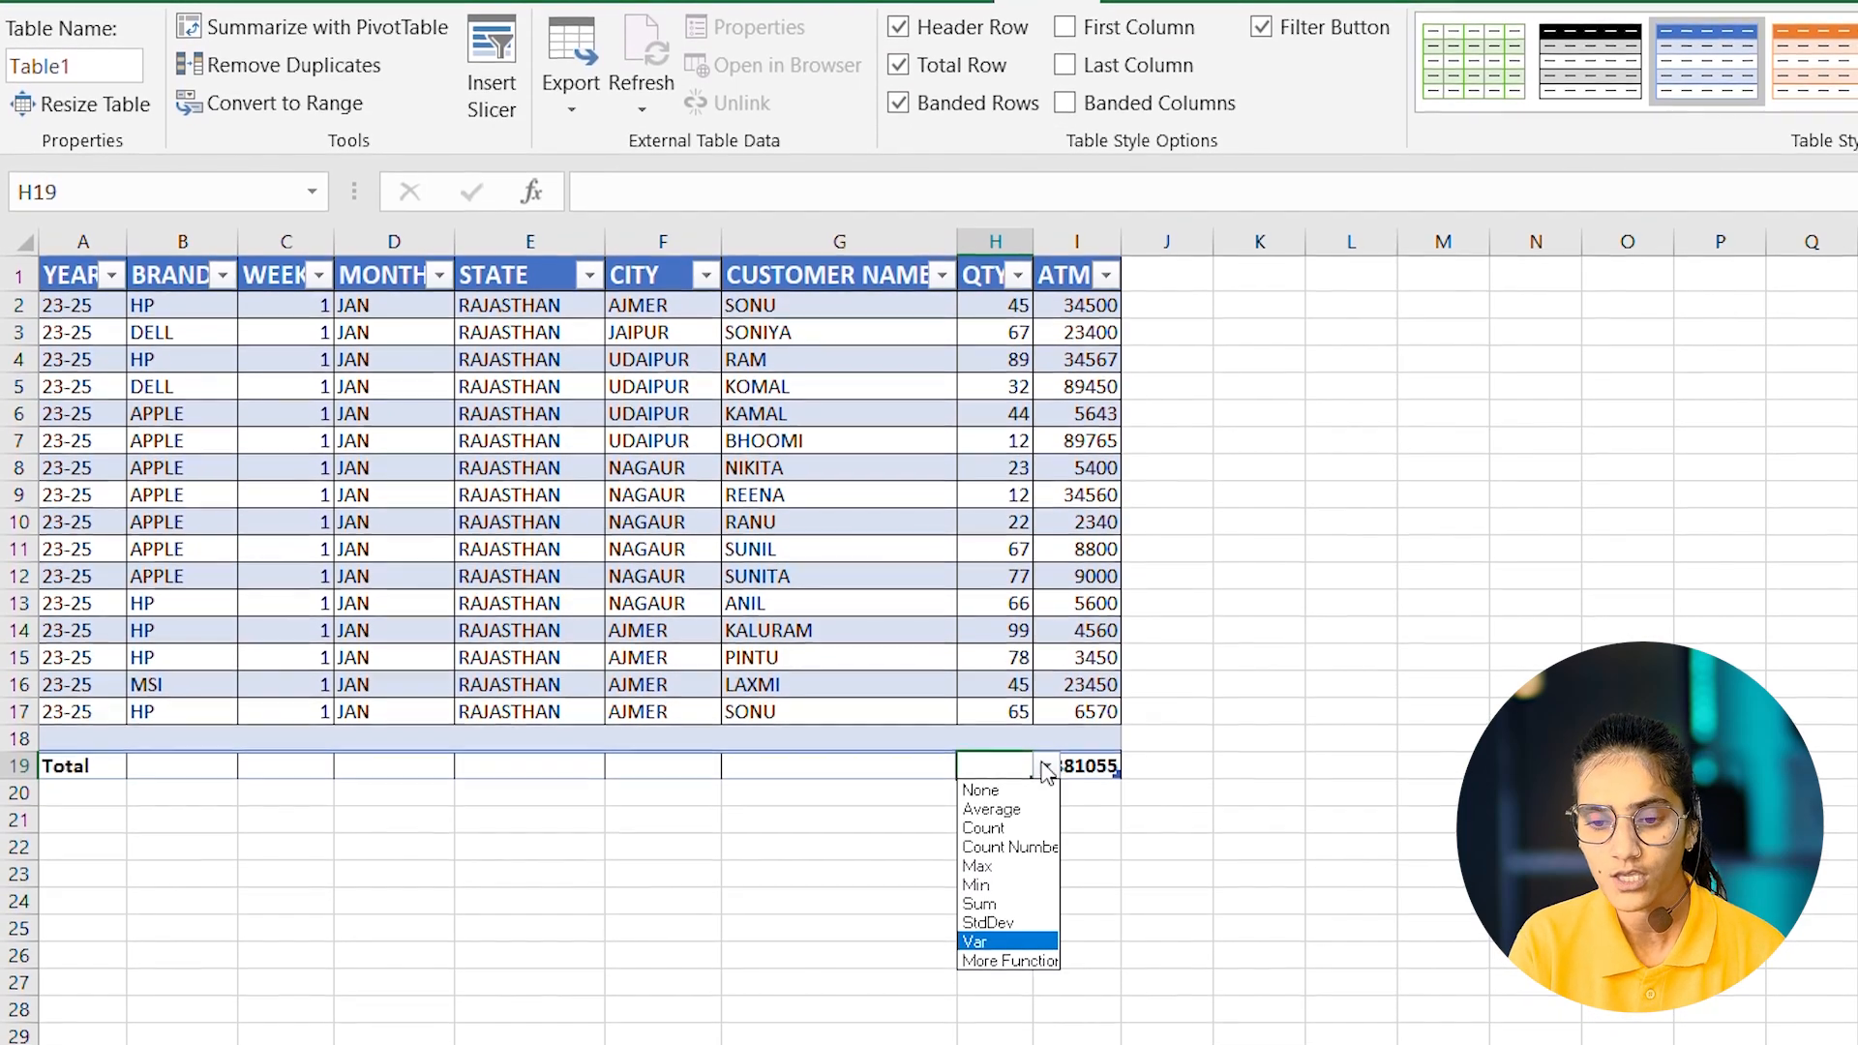
pyautogui.click(1022, 915)
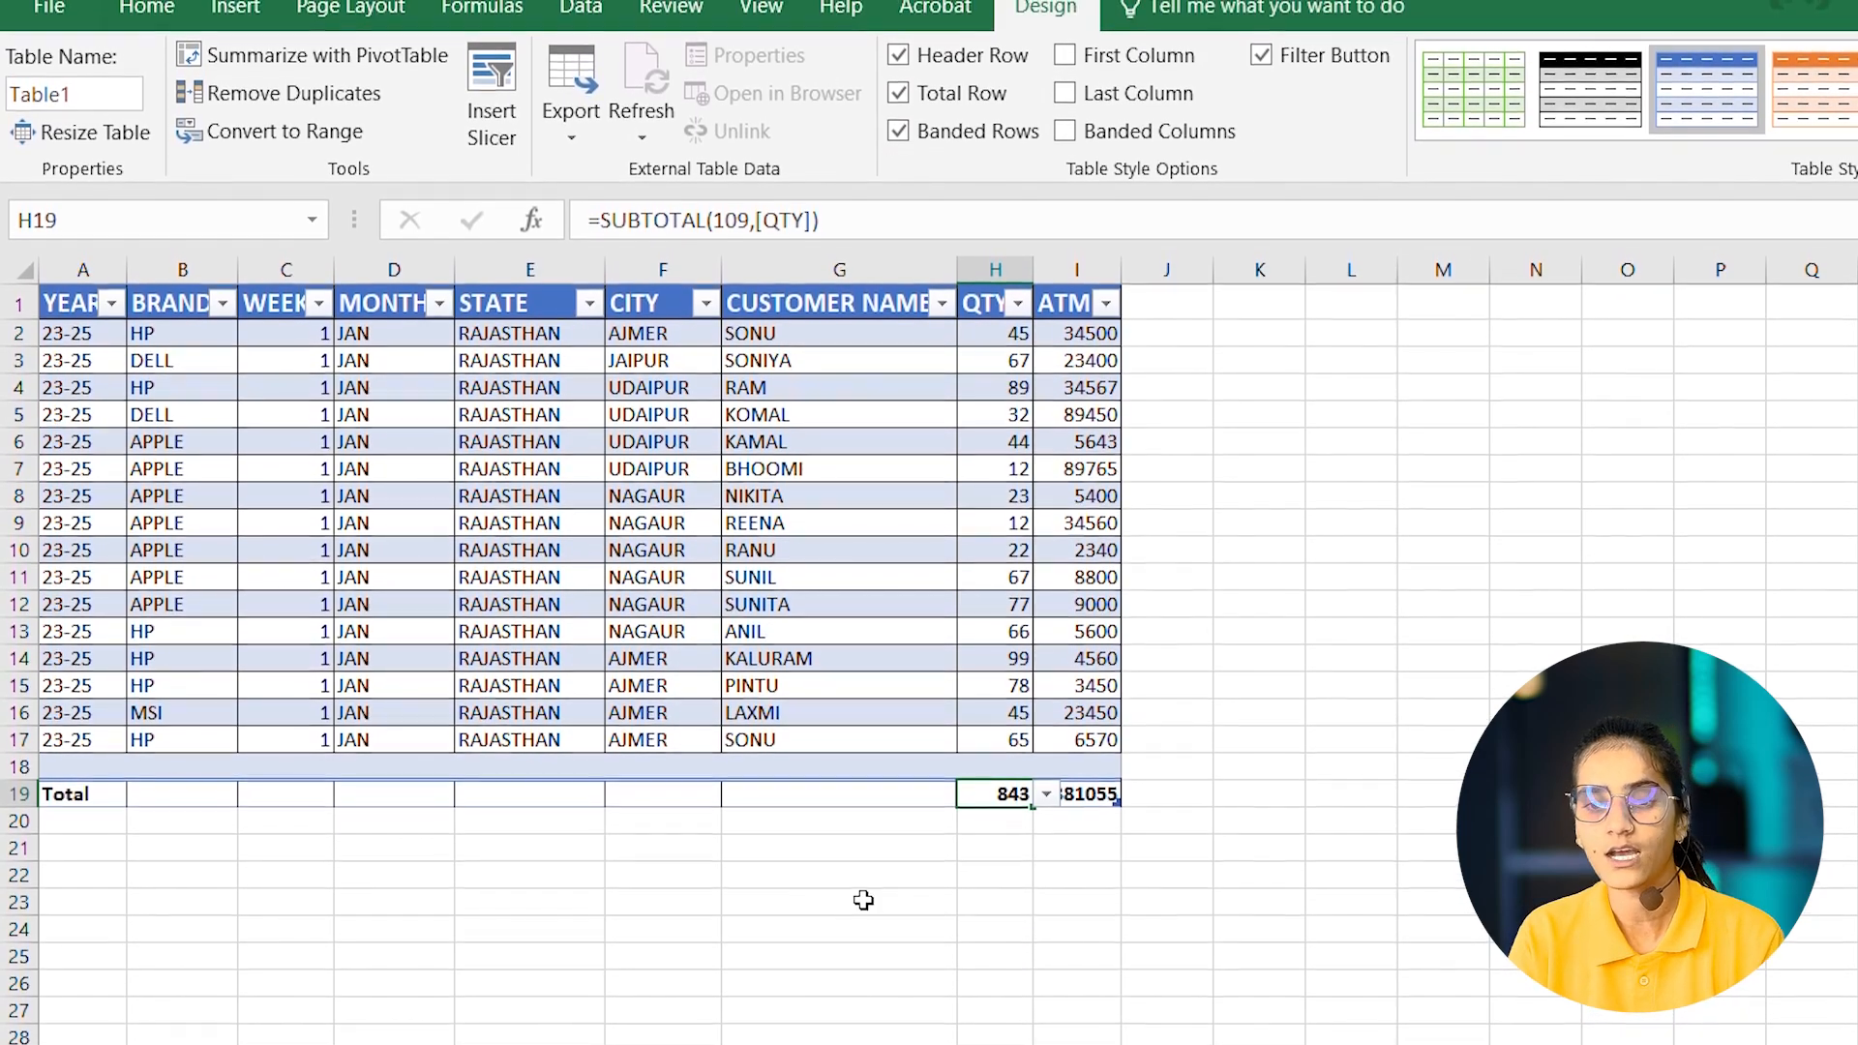
# - Set the total row cell of the CUSTOMER NAME column to Count
pyautogui.click(830, 796)
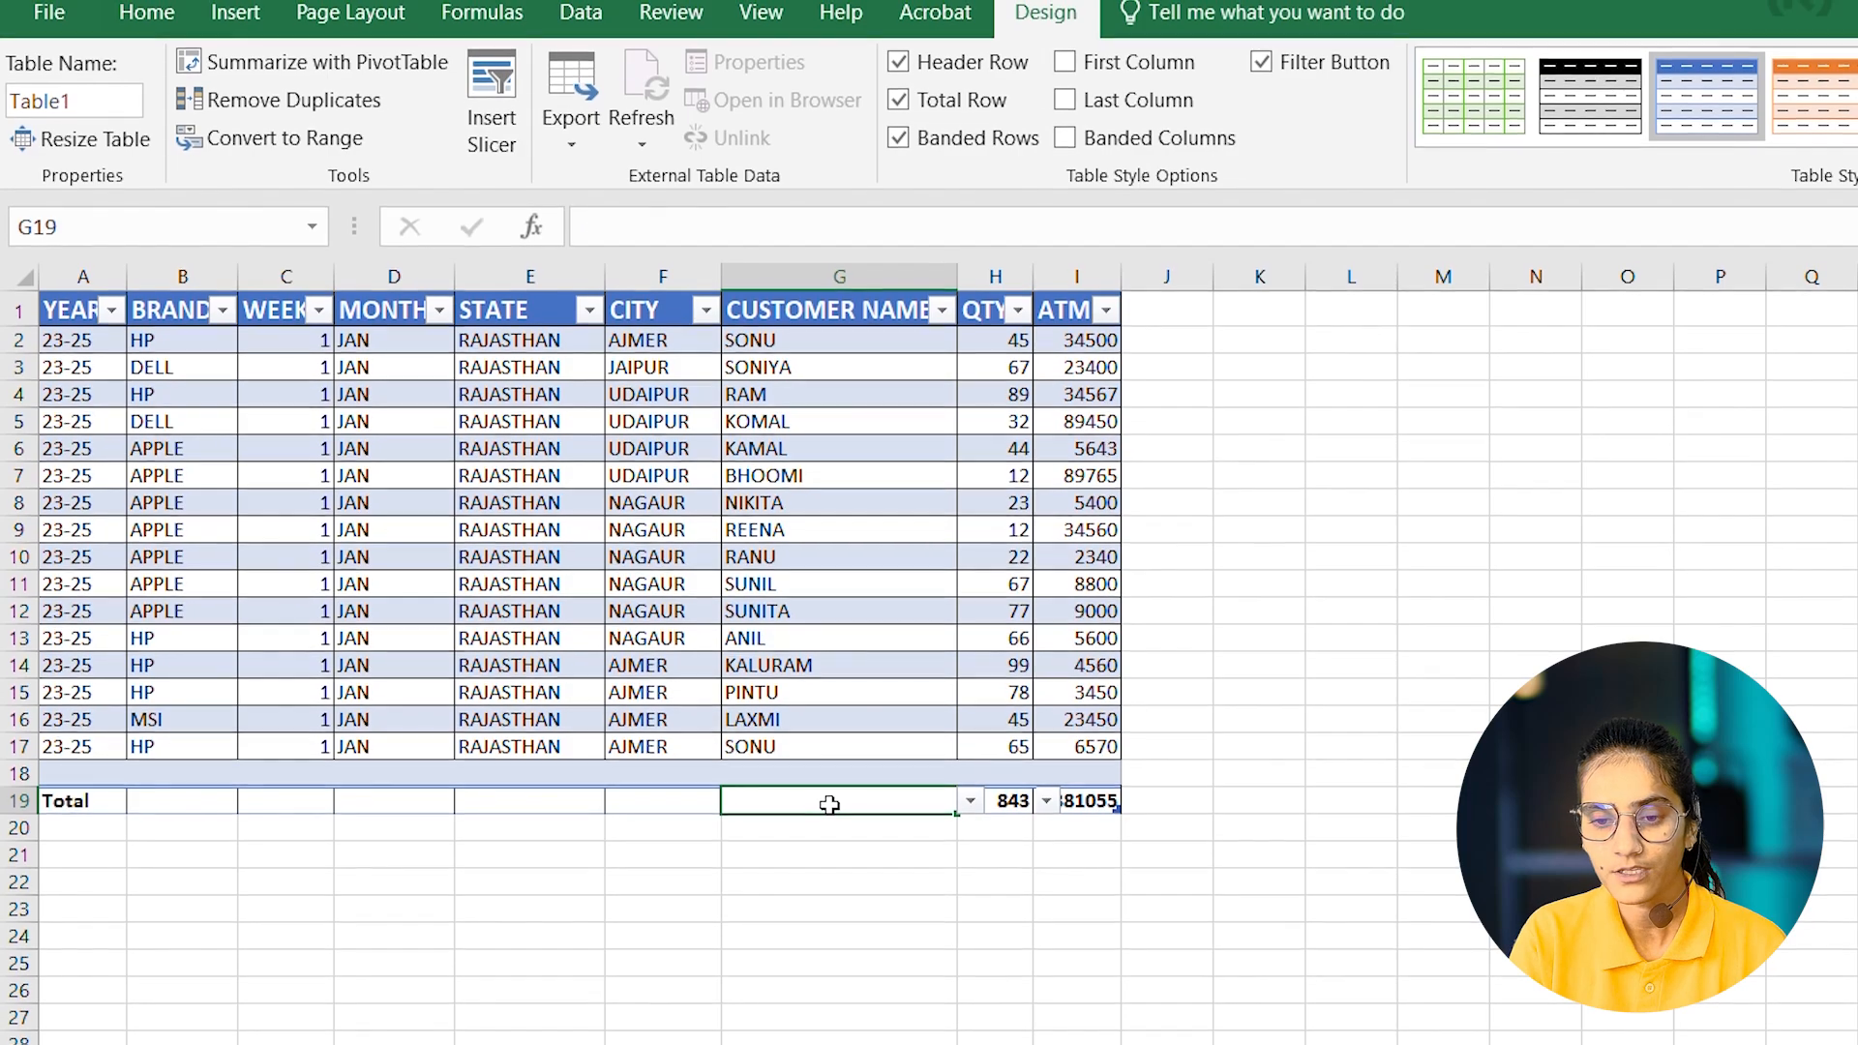
pyautogui.click(969, 803)
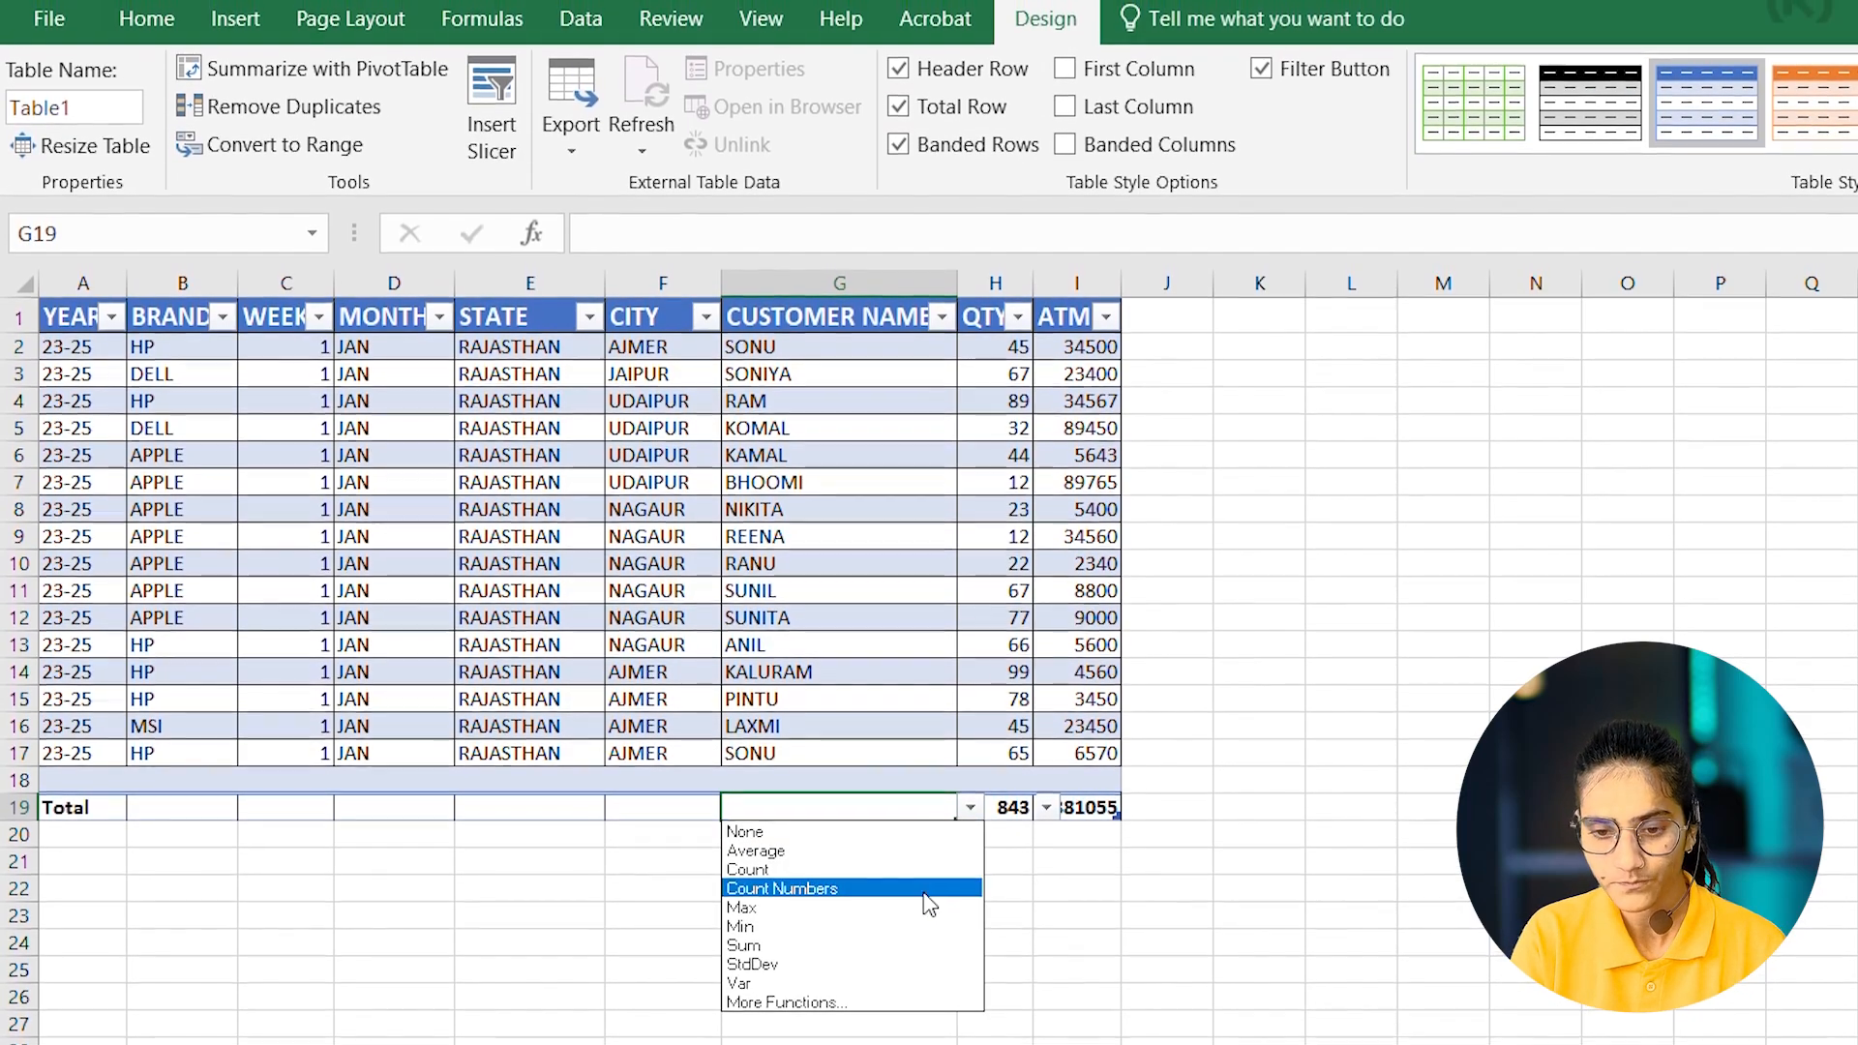
pyautogui.click(824, 871)
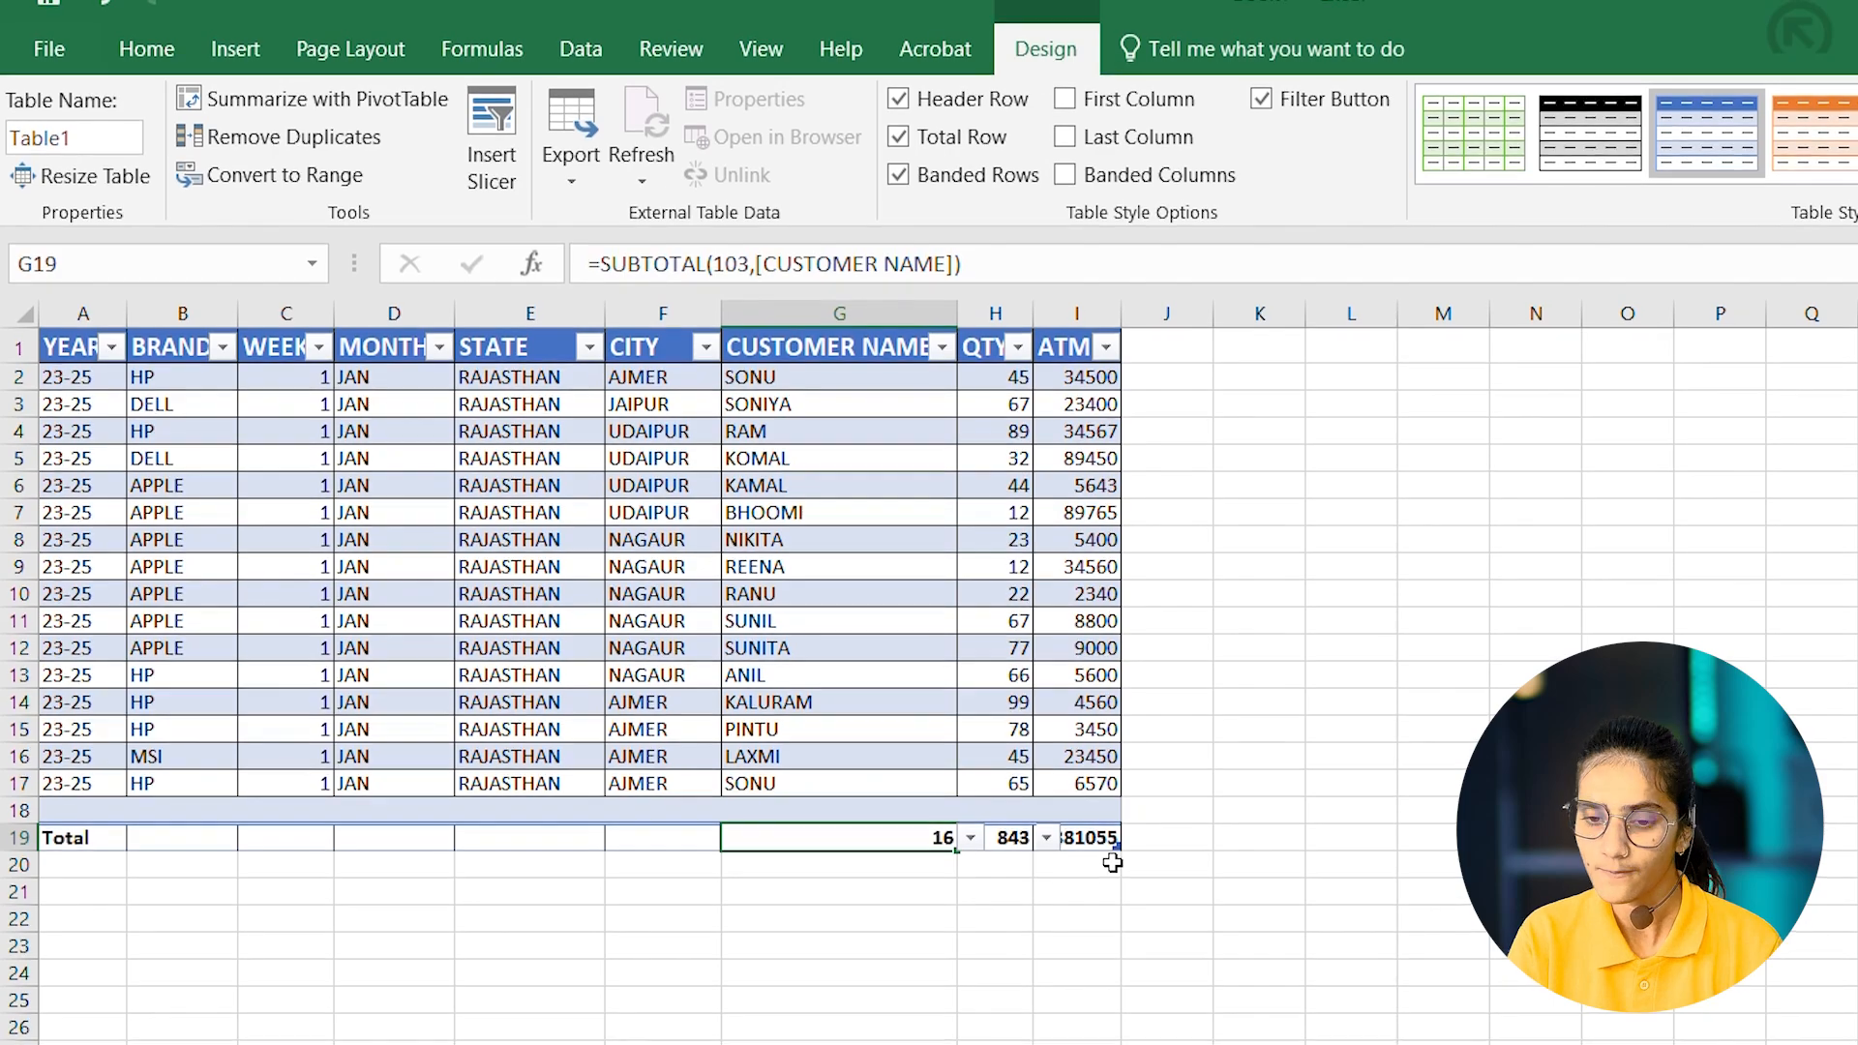
pyautogui.click(970, 836)
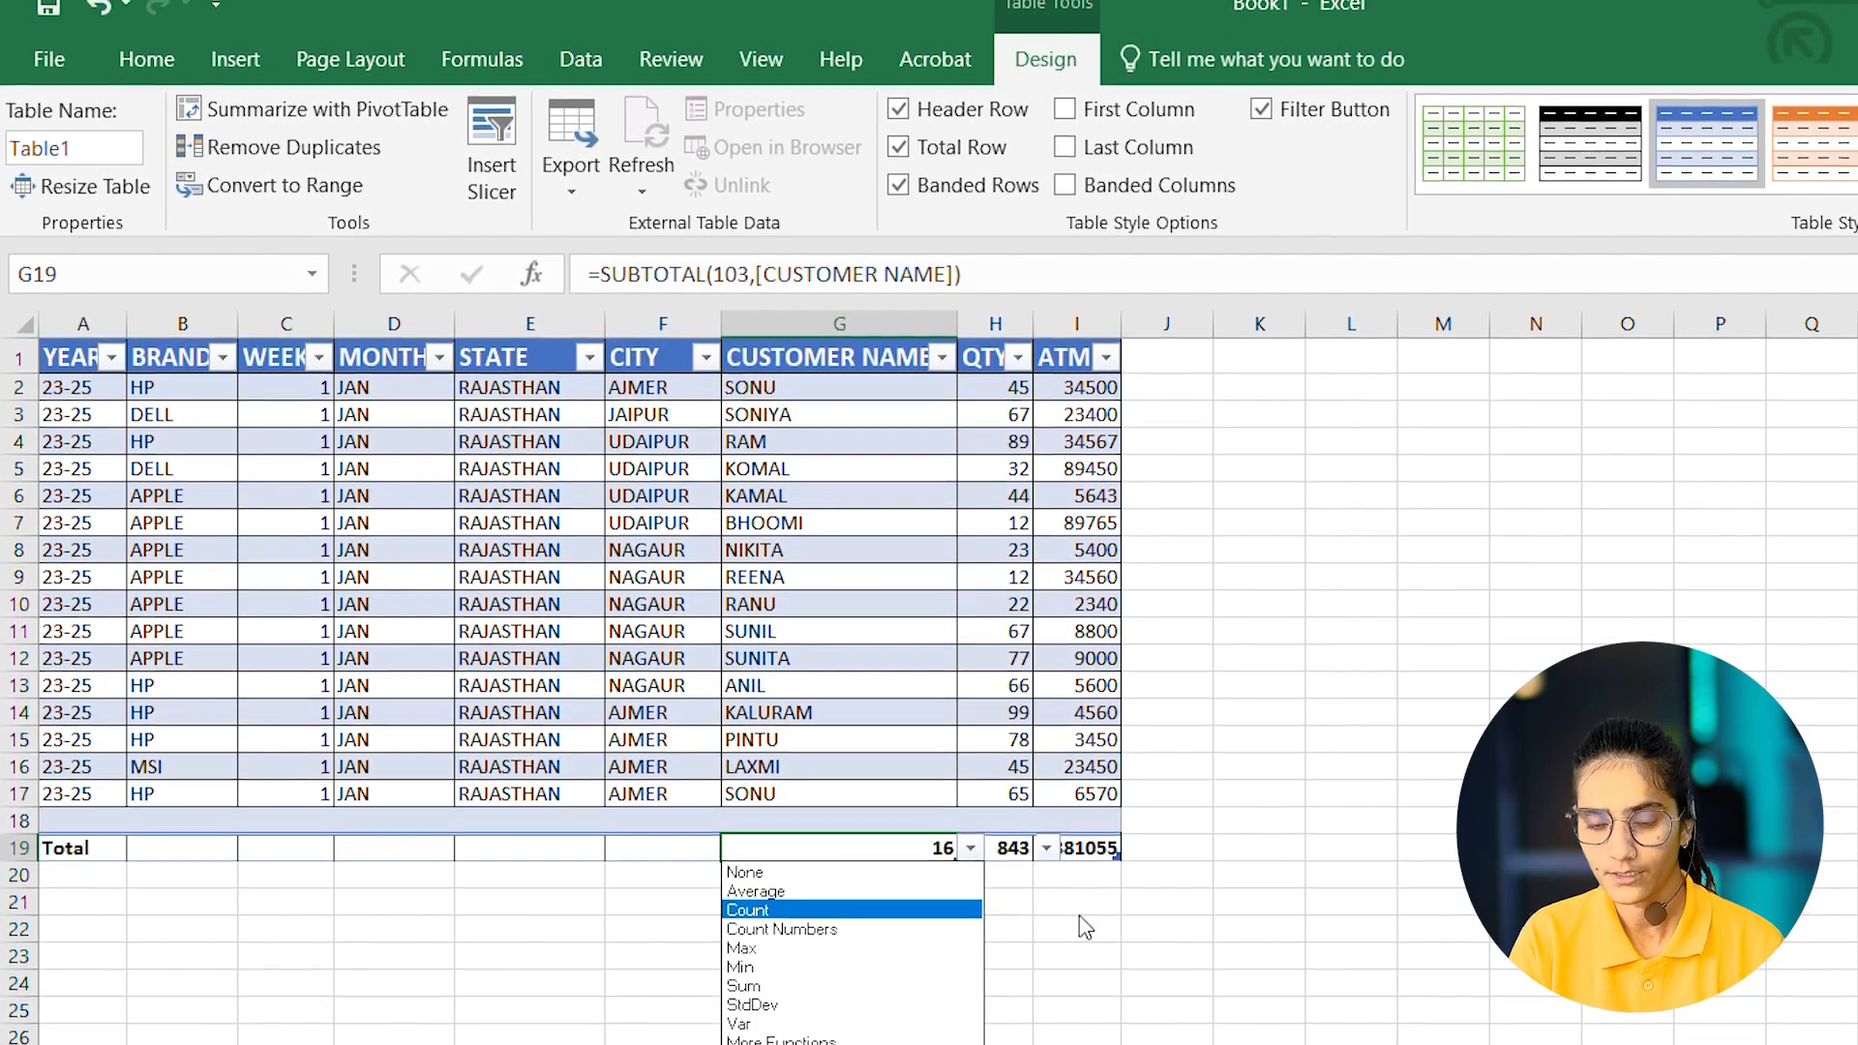
pyautogui.click(1216, 1012)
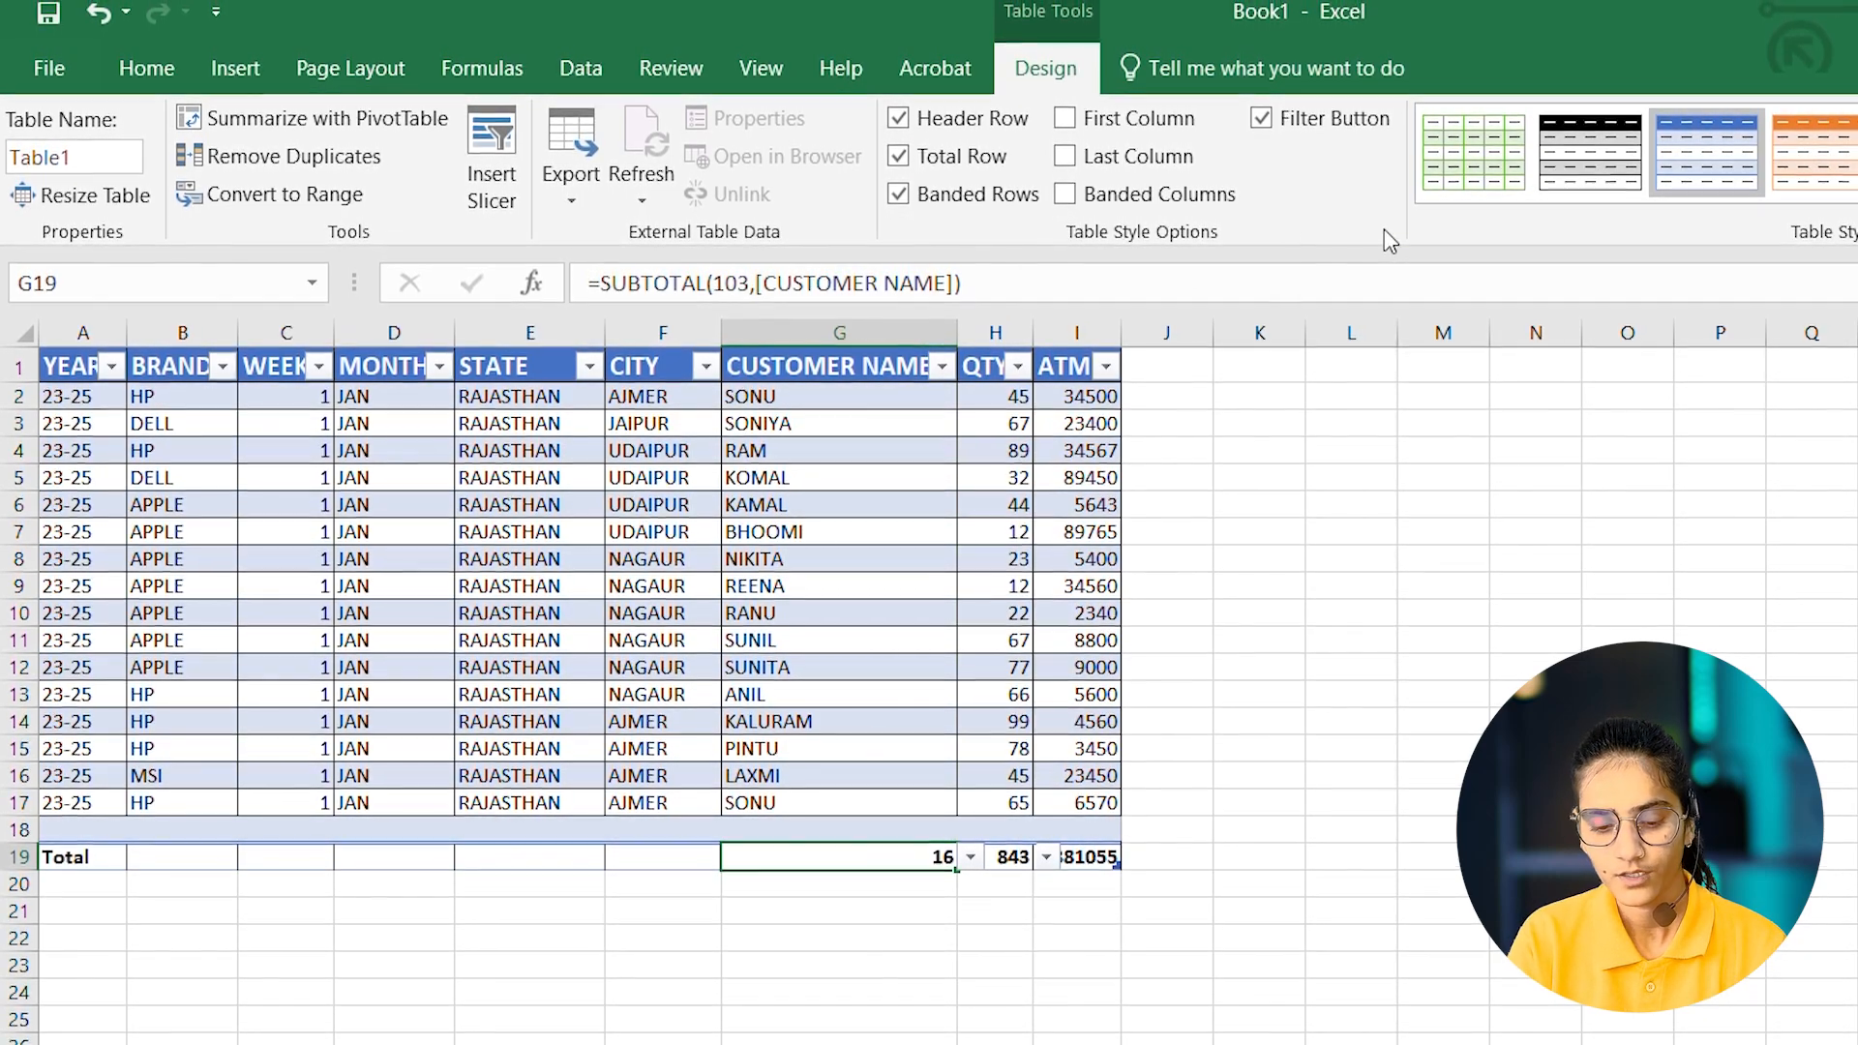
# - Undo the total row calculations, the total row and the table conversion of the sales data
pyautogui.press('Delete')
pyautogui.hotkey('ctrl', 'z')
pyautogui.hotkey('ctrl', 'z')
pyautogui.hotkey('ctrl', 'z')
pyautogui.hotkey('ctrl', 'z')
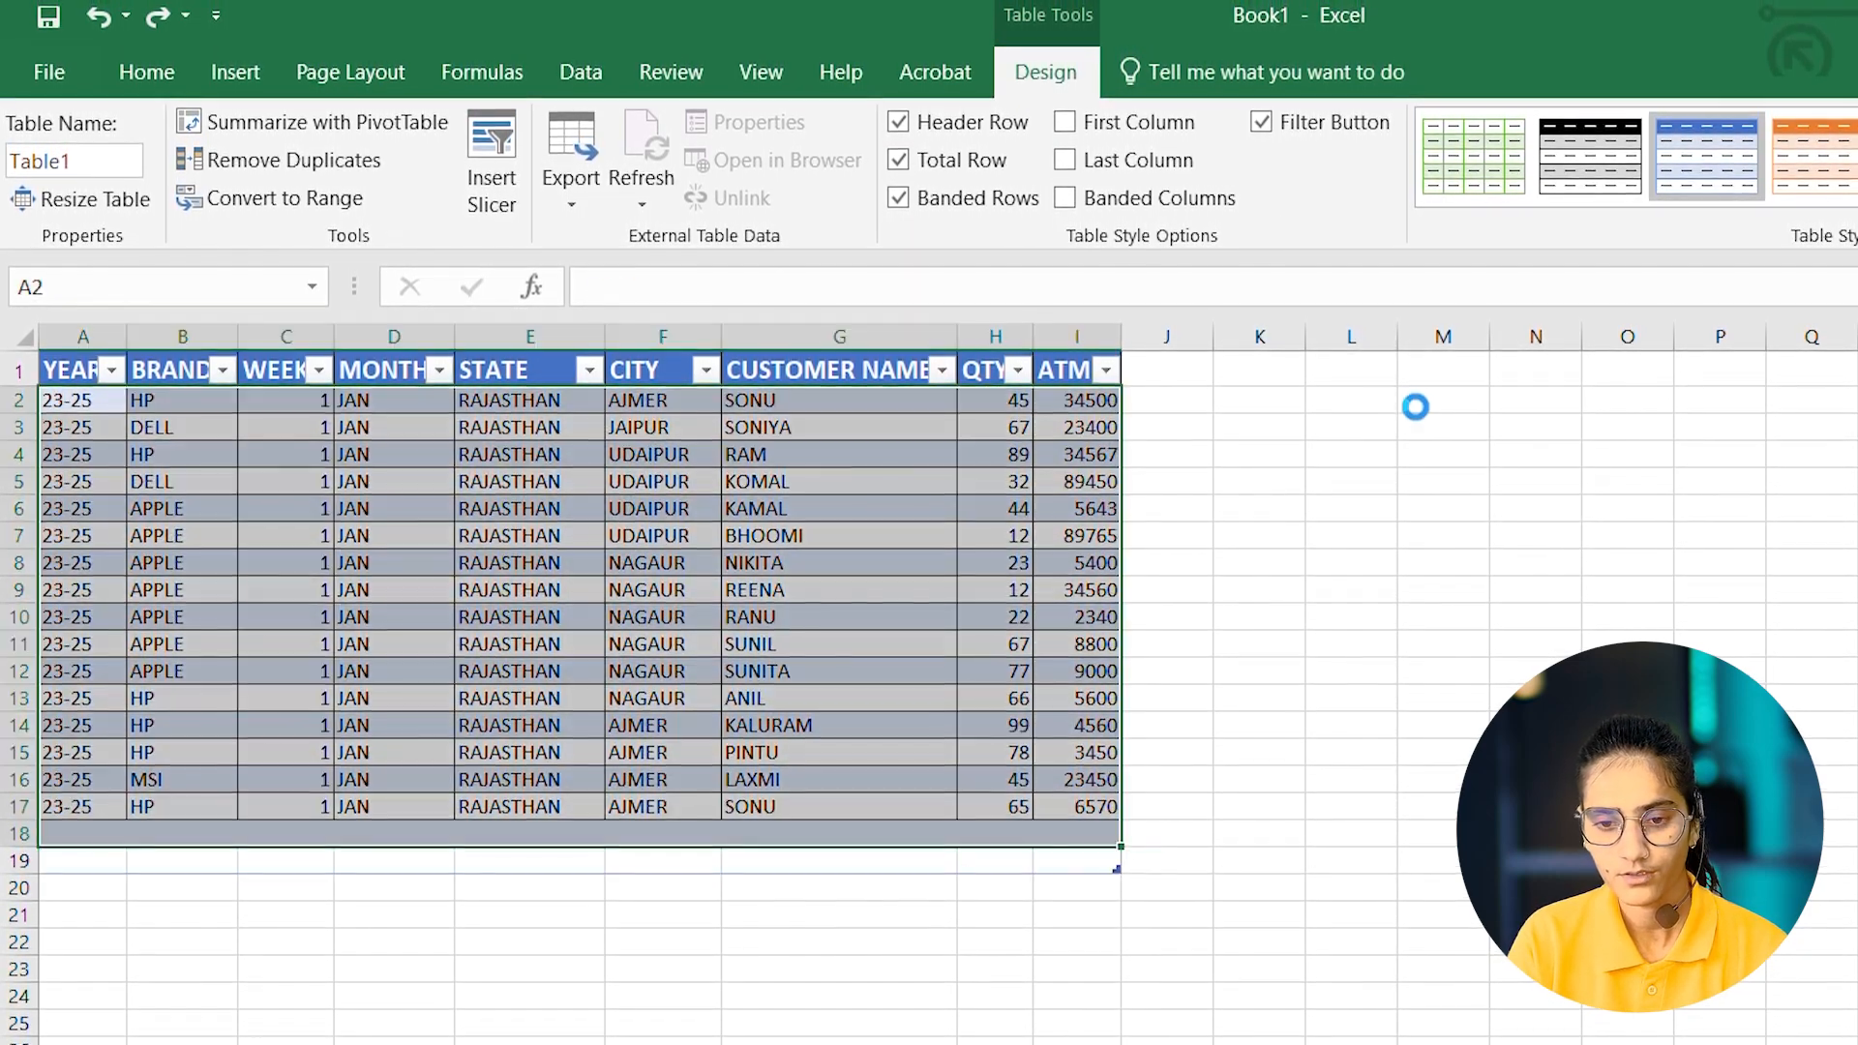
pyautogui.hotkey('ctrl', 'z')
pyautogui.hotkey('ctrl', 'z')
pyautogui.hotkey('ctrl', 'z')
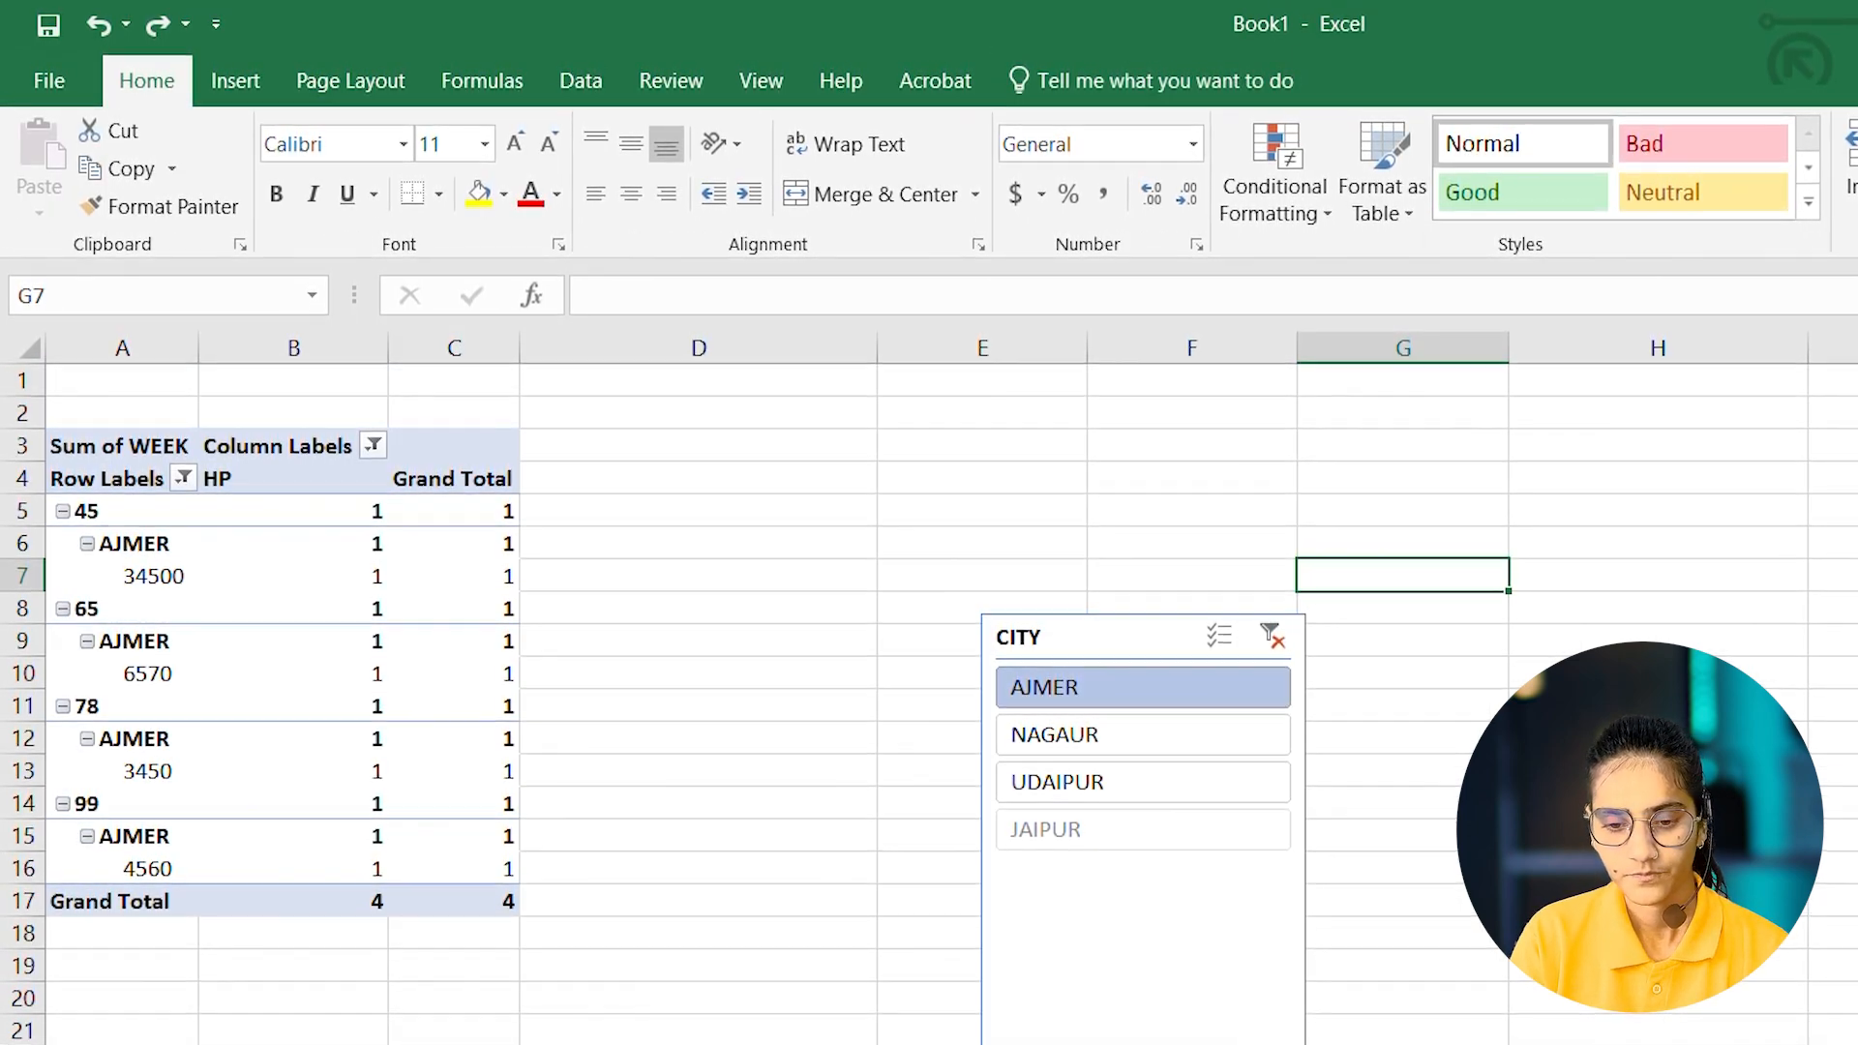
pyautogui.hotkey('ctrl', 'z')
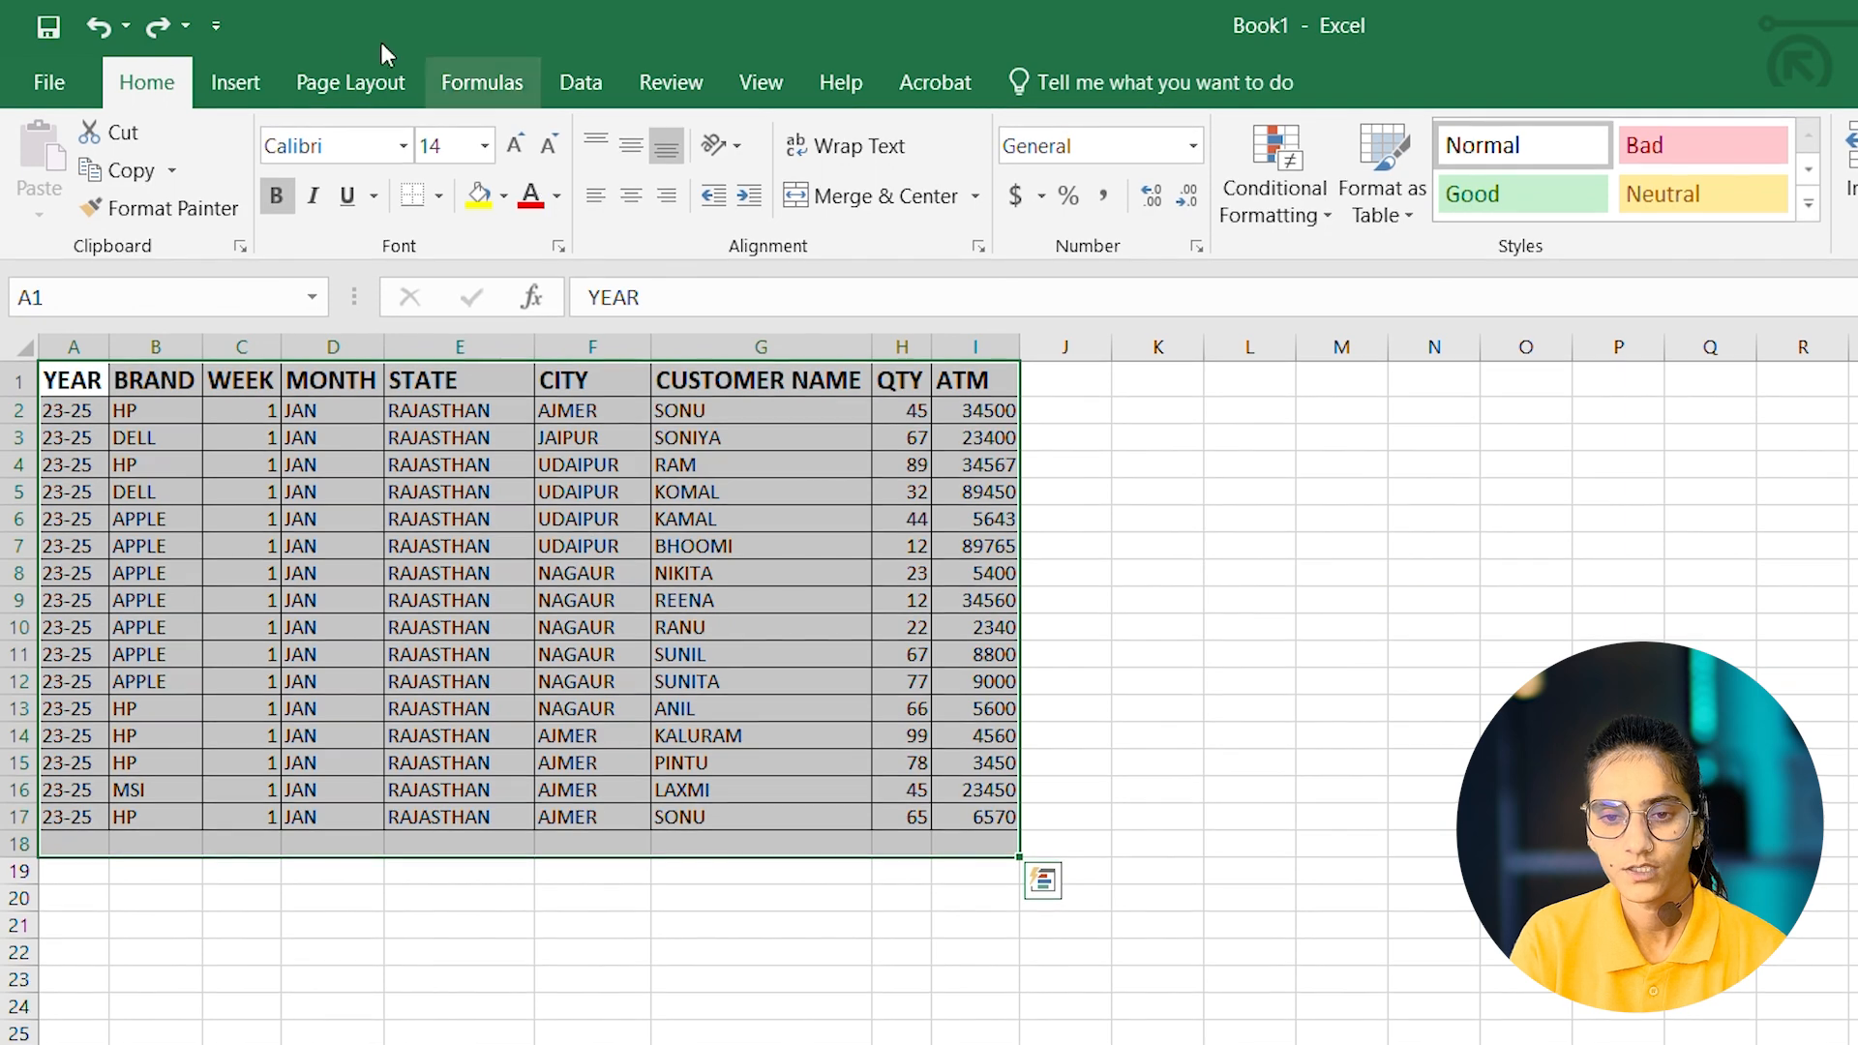
# - Insert the backgroundDefault picture from the Pictures folder at cell K6 on Sheet2
pyautogui.click(235, 83)
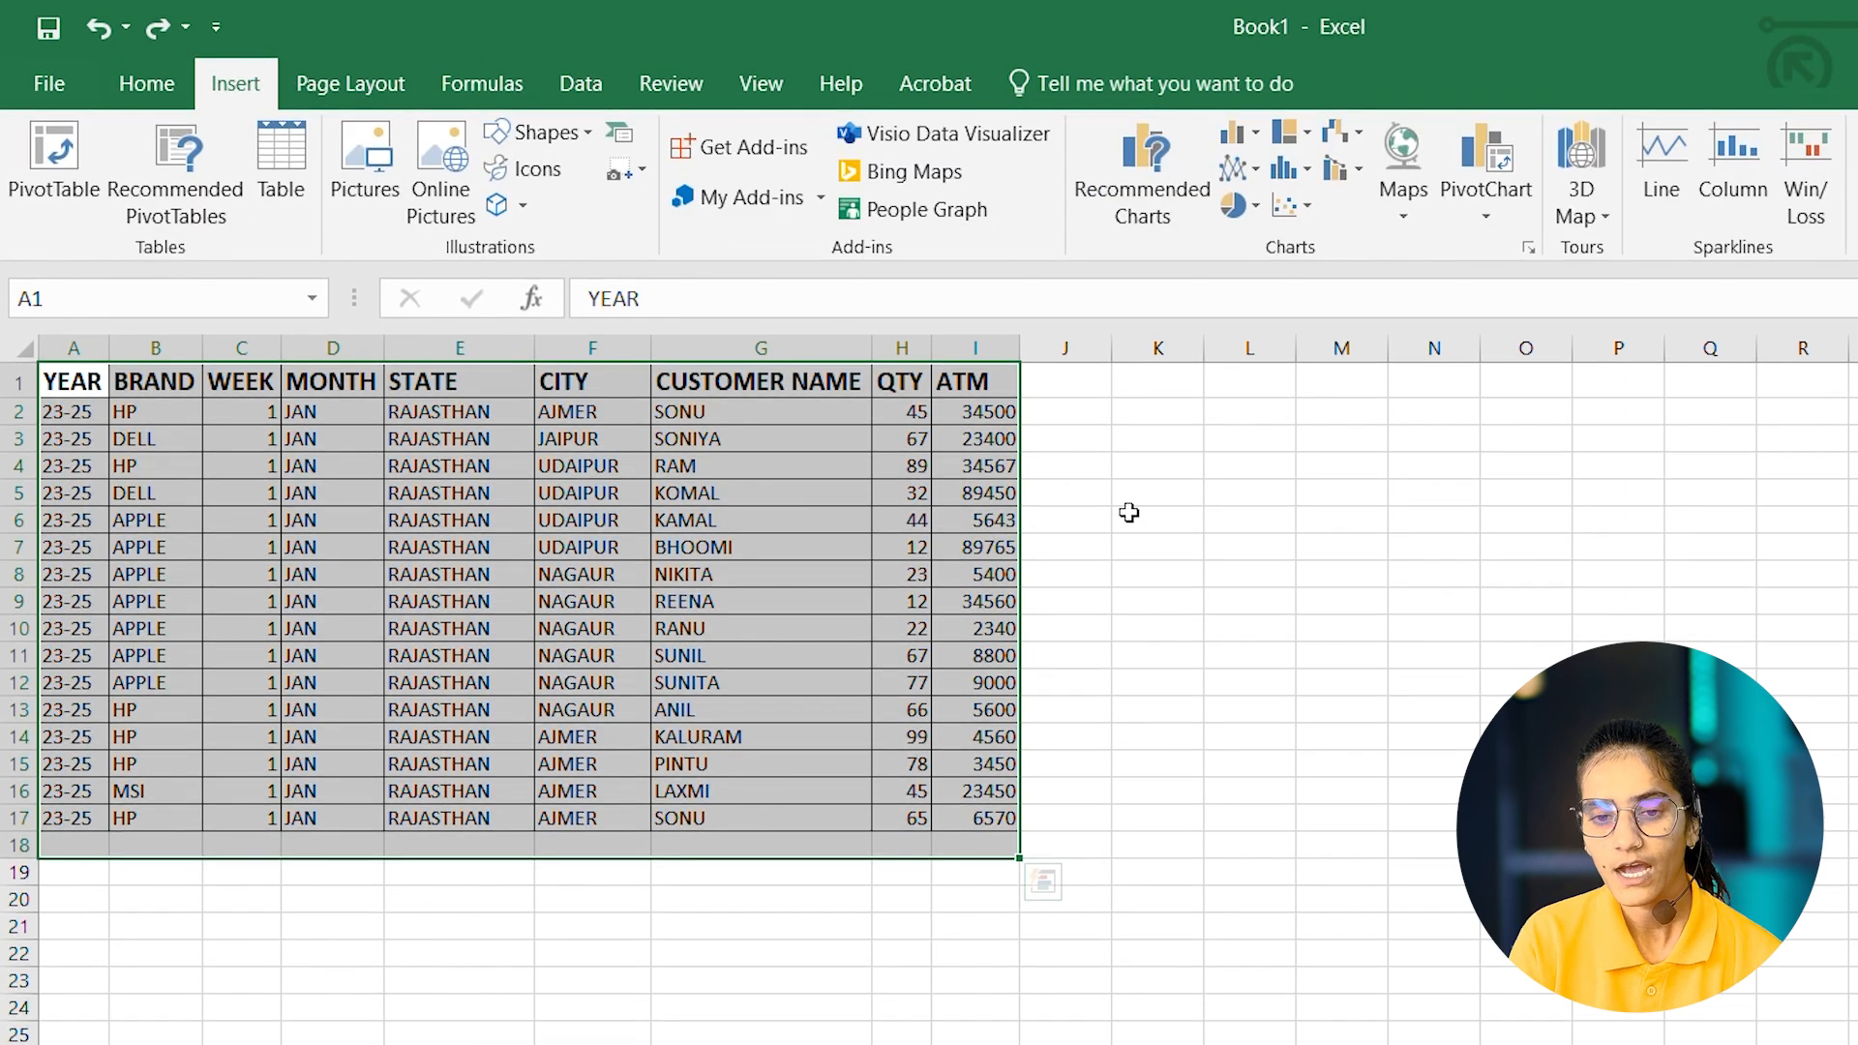
pyautogui.click(1157, 516)
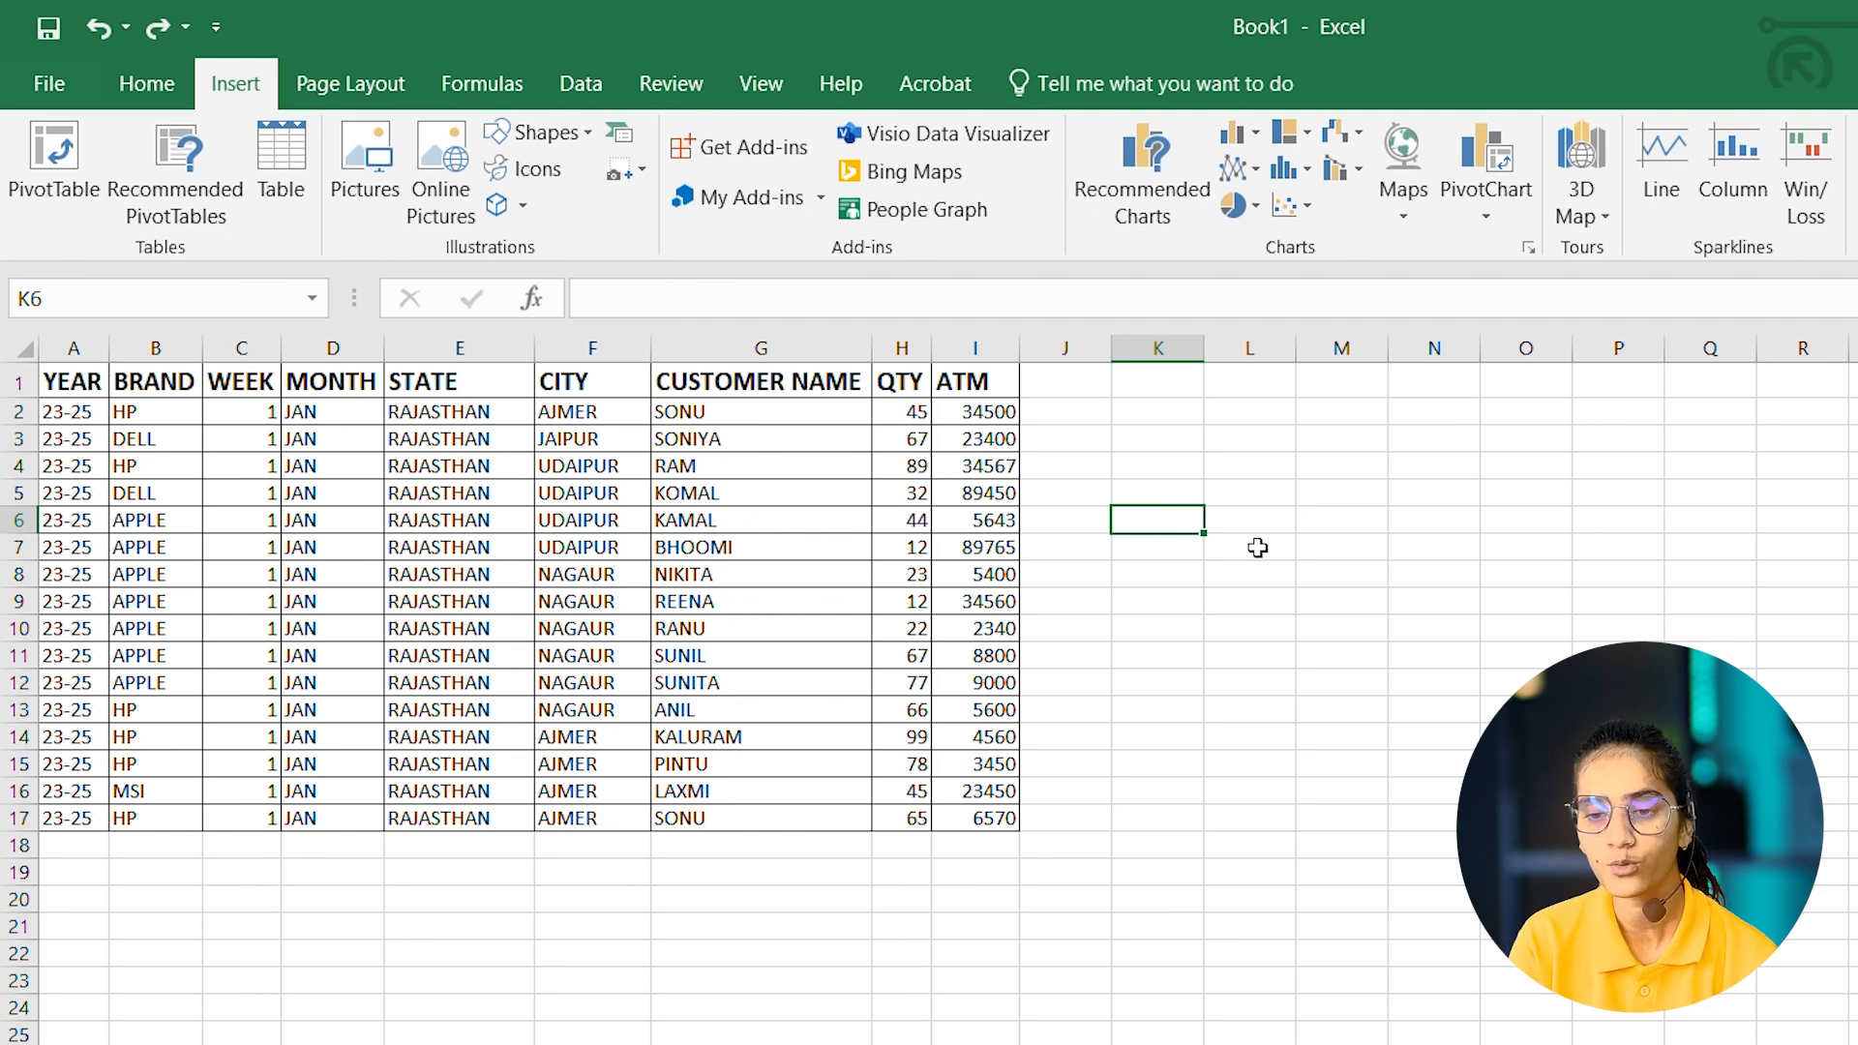
pyautogui.click(356, 184)
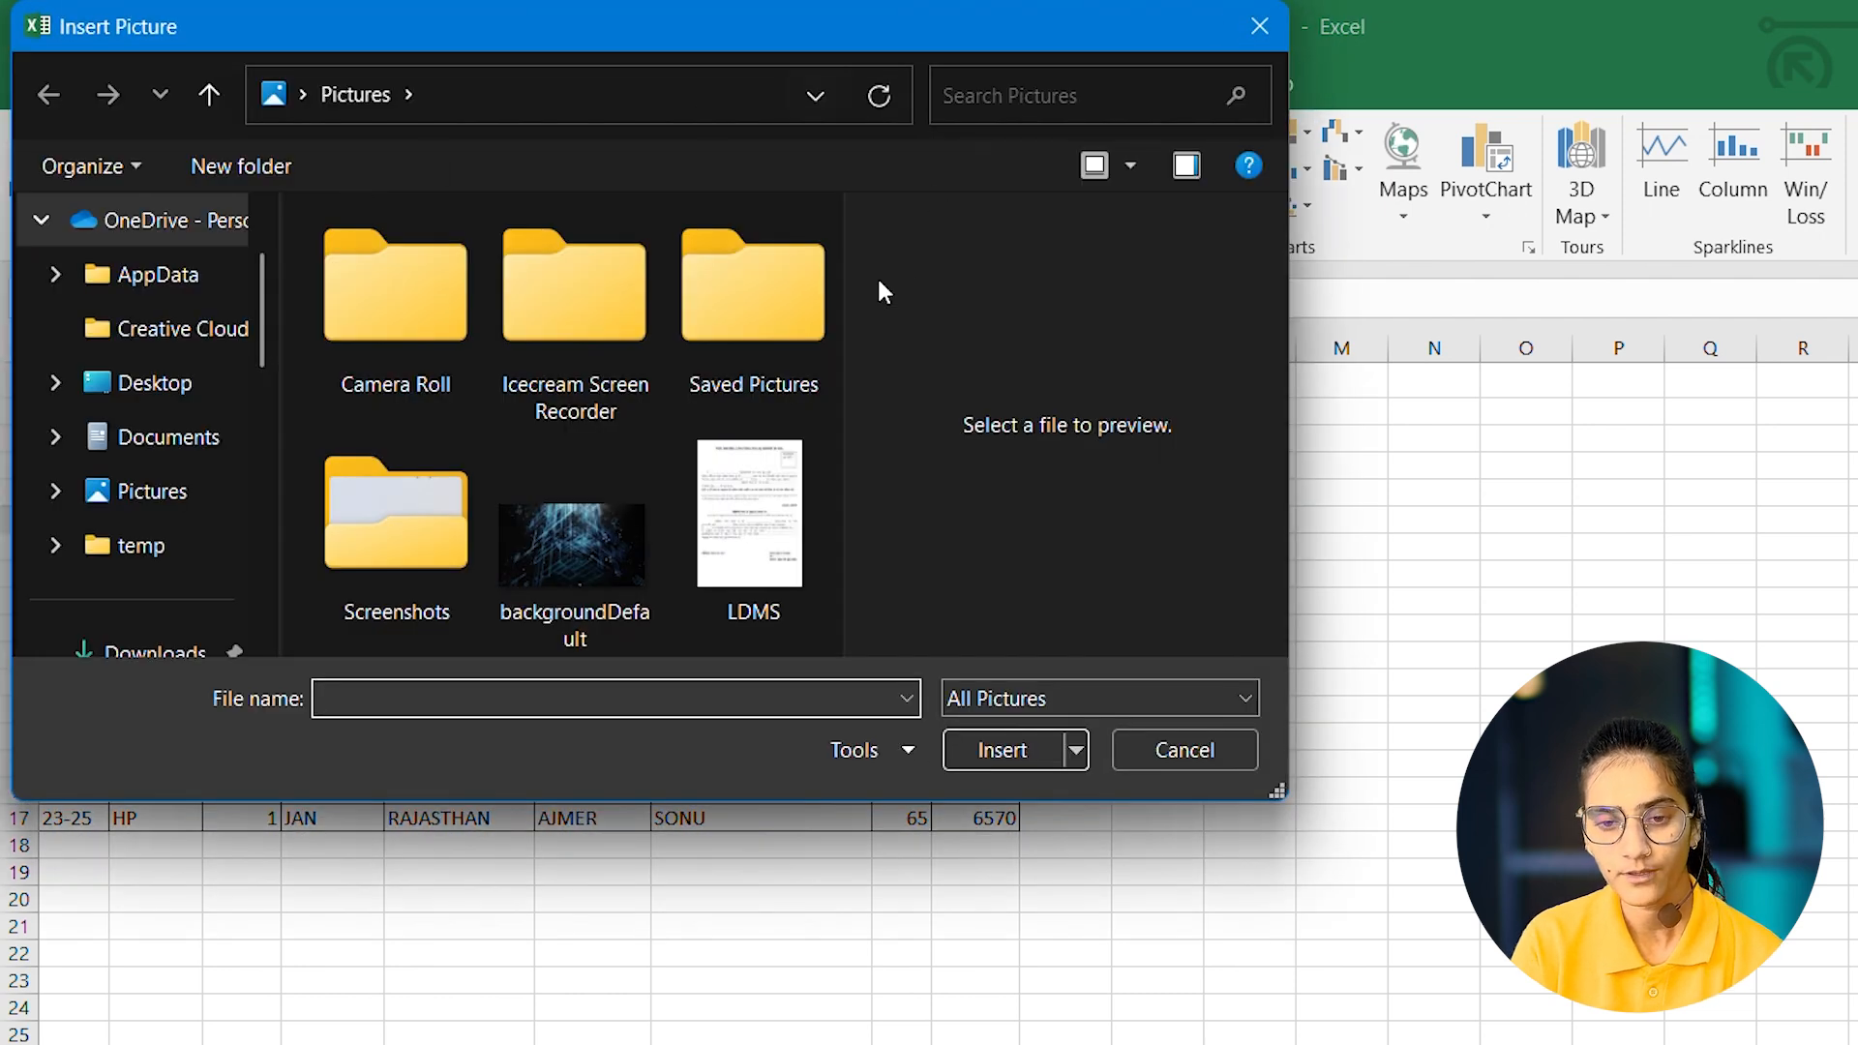
pyautogui.click(565, 527)
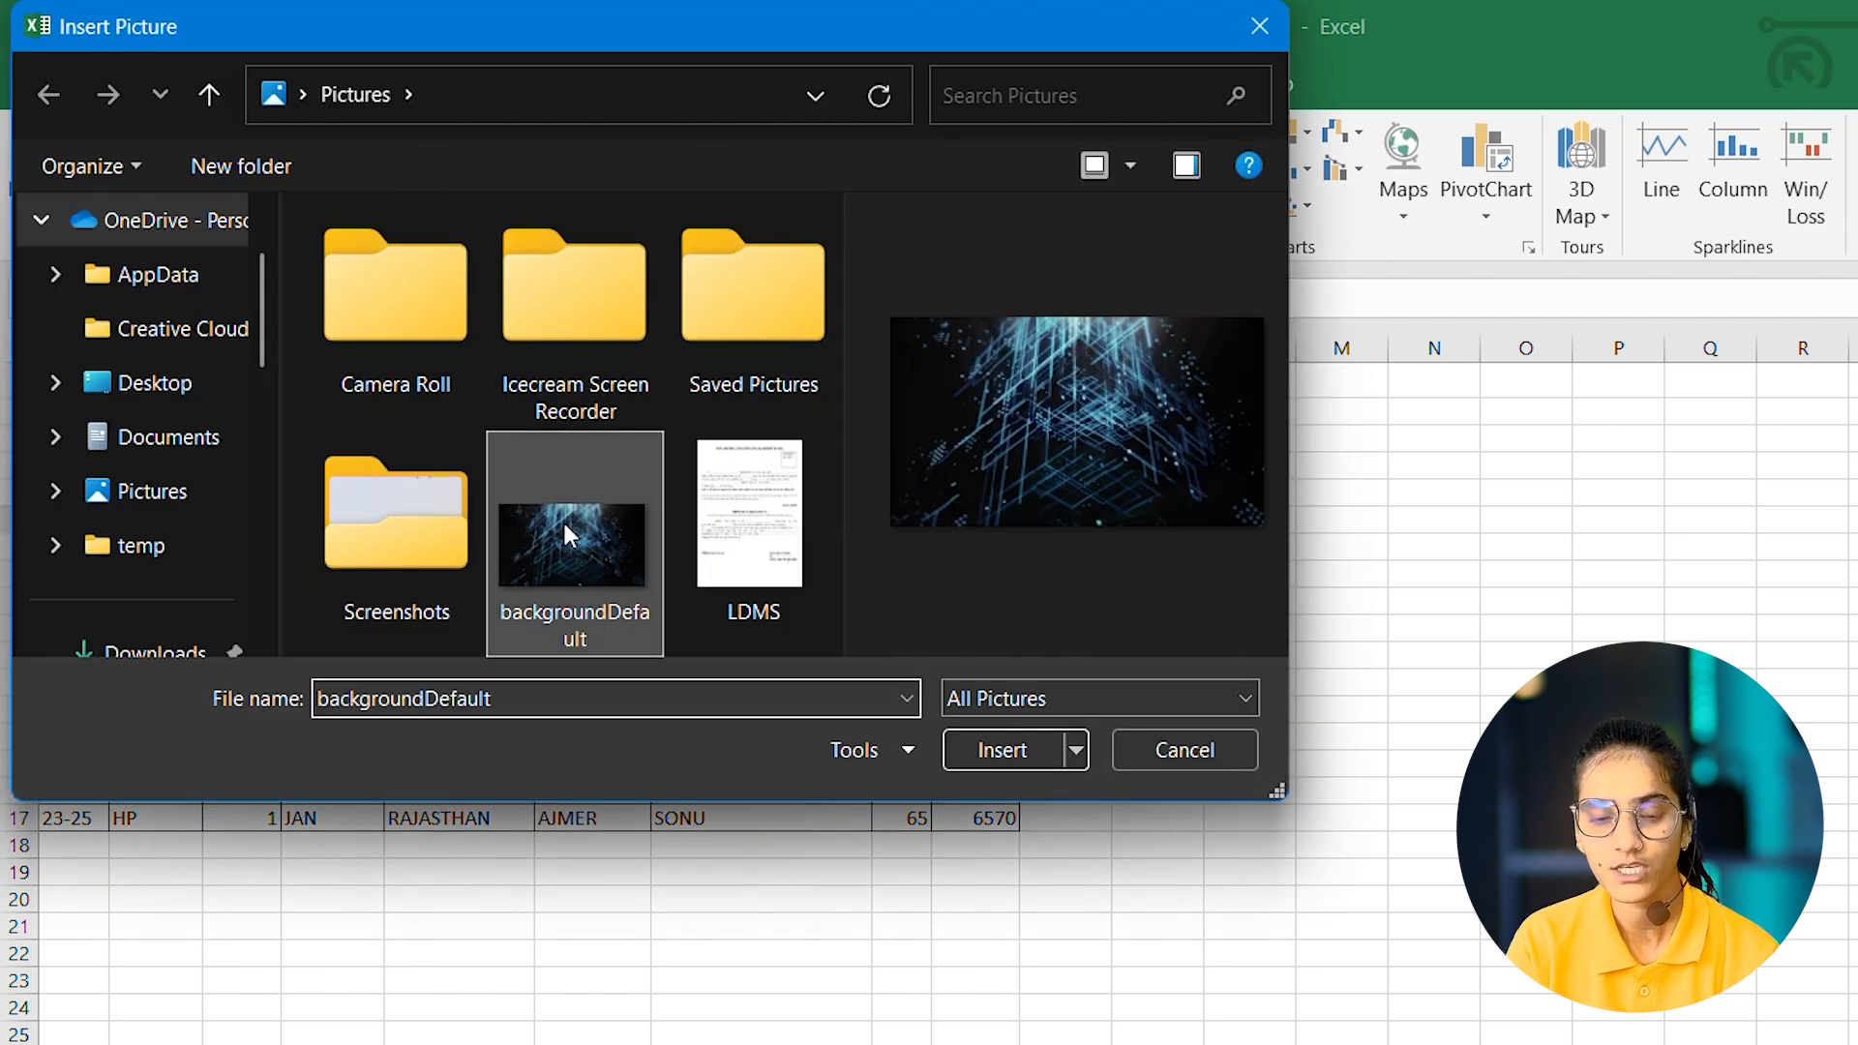
pyautogui.click(1022, 751)
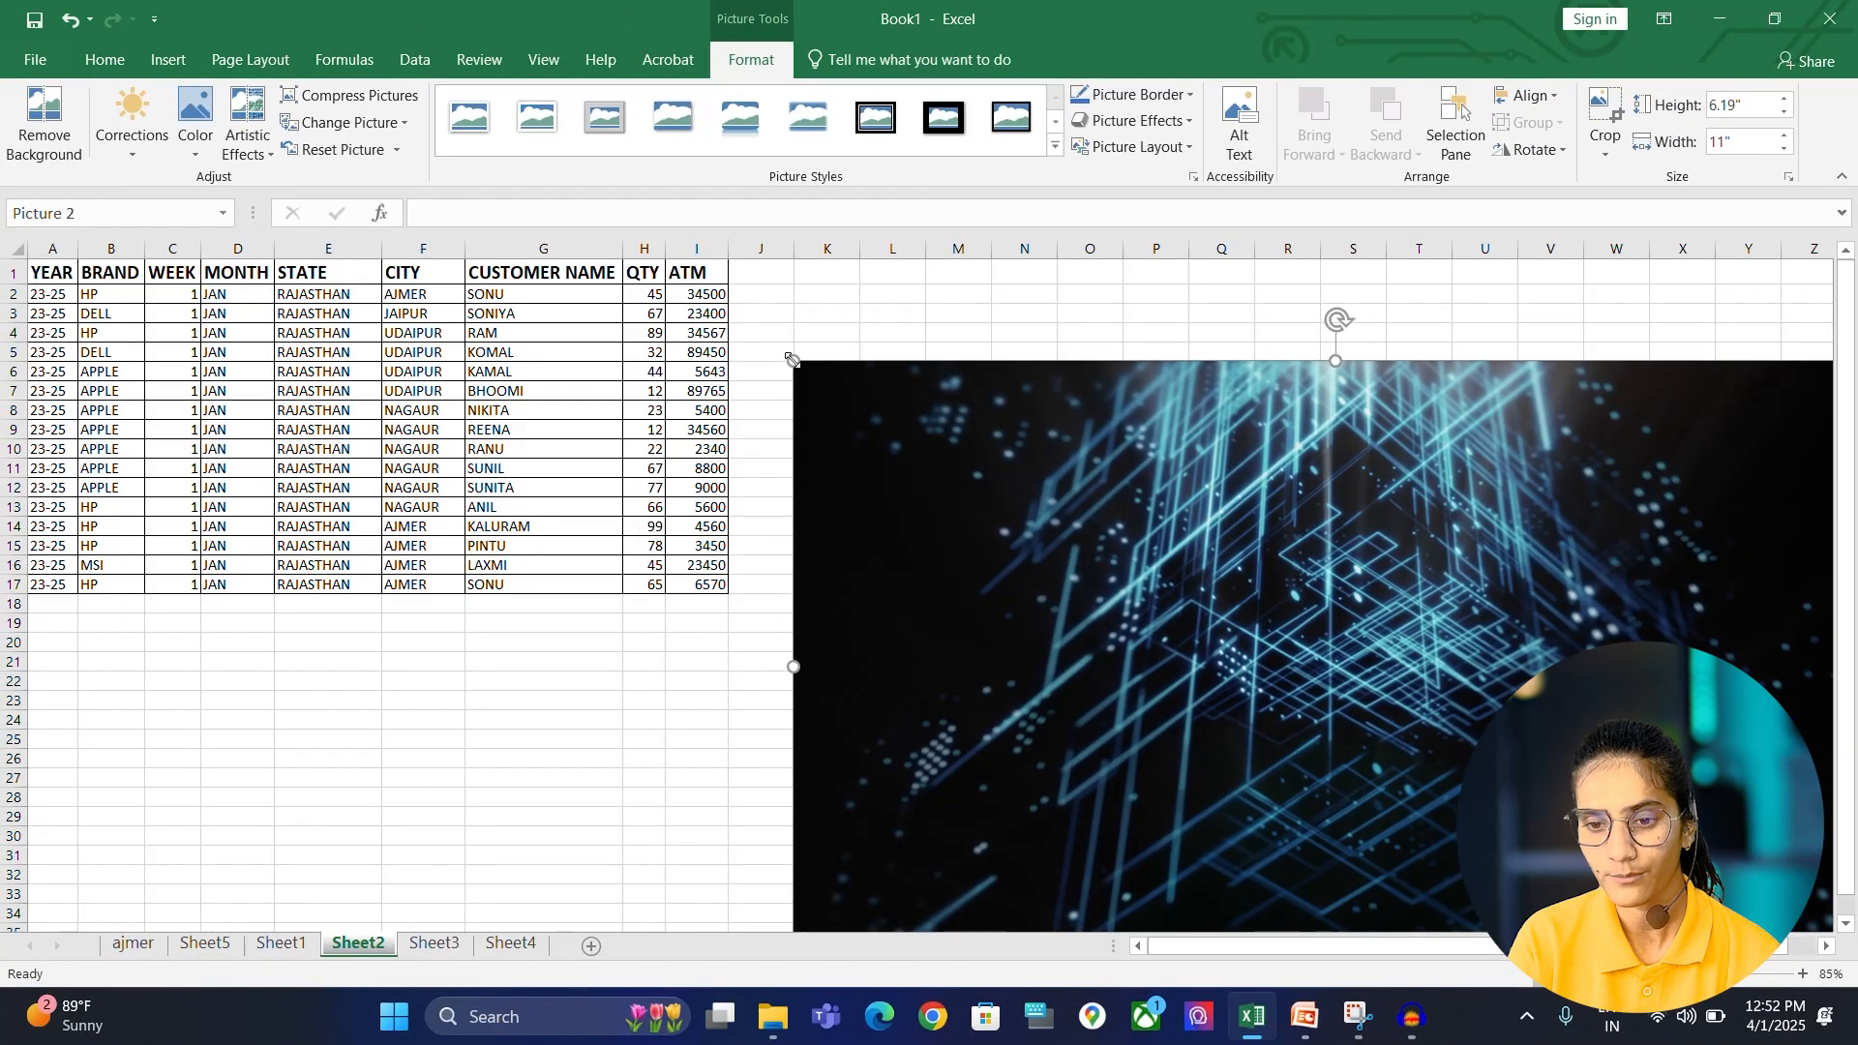
# - Shrink the inserted picture and place it beside the sales data, spanning about columns K to P
pyautogui.moveTo(792, 360); pyautogui.dragTo(1335, 666)
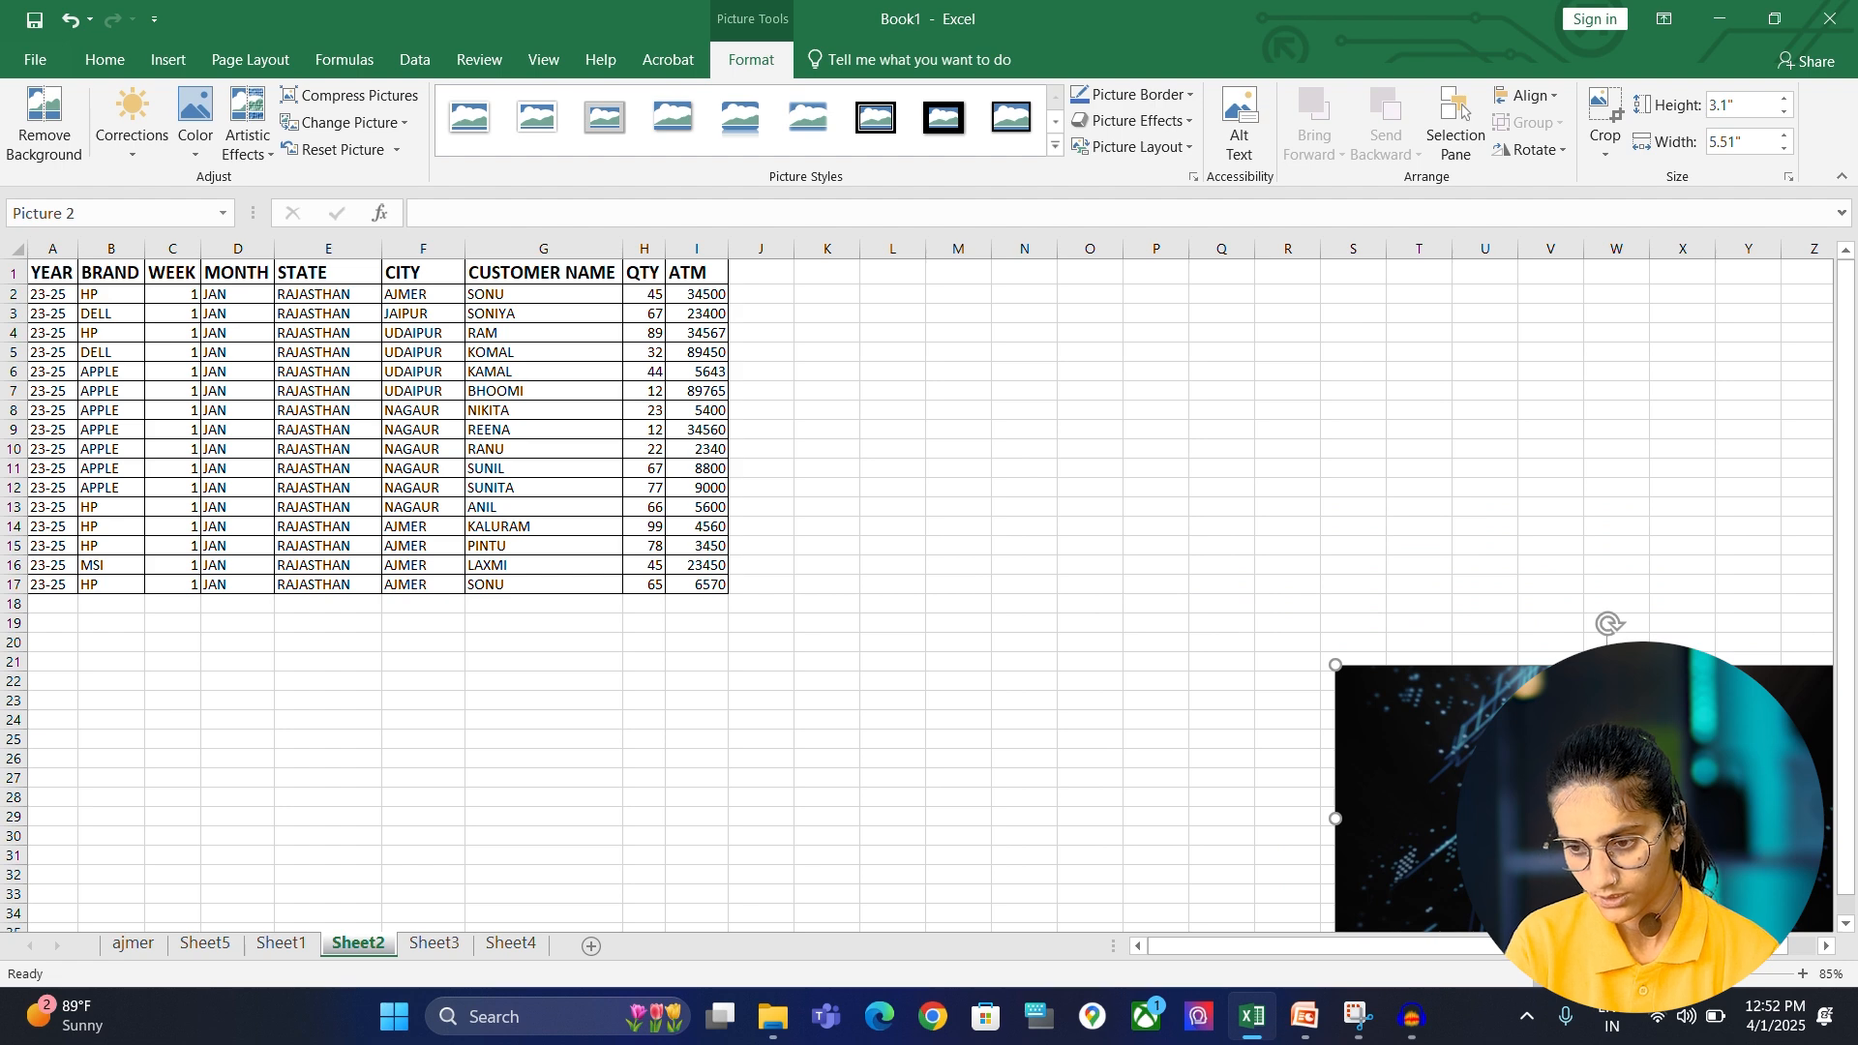
pyautogui.moveTo(1517, 718); pyautogui.dragTo(982, 370)
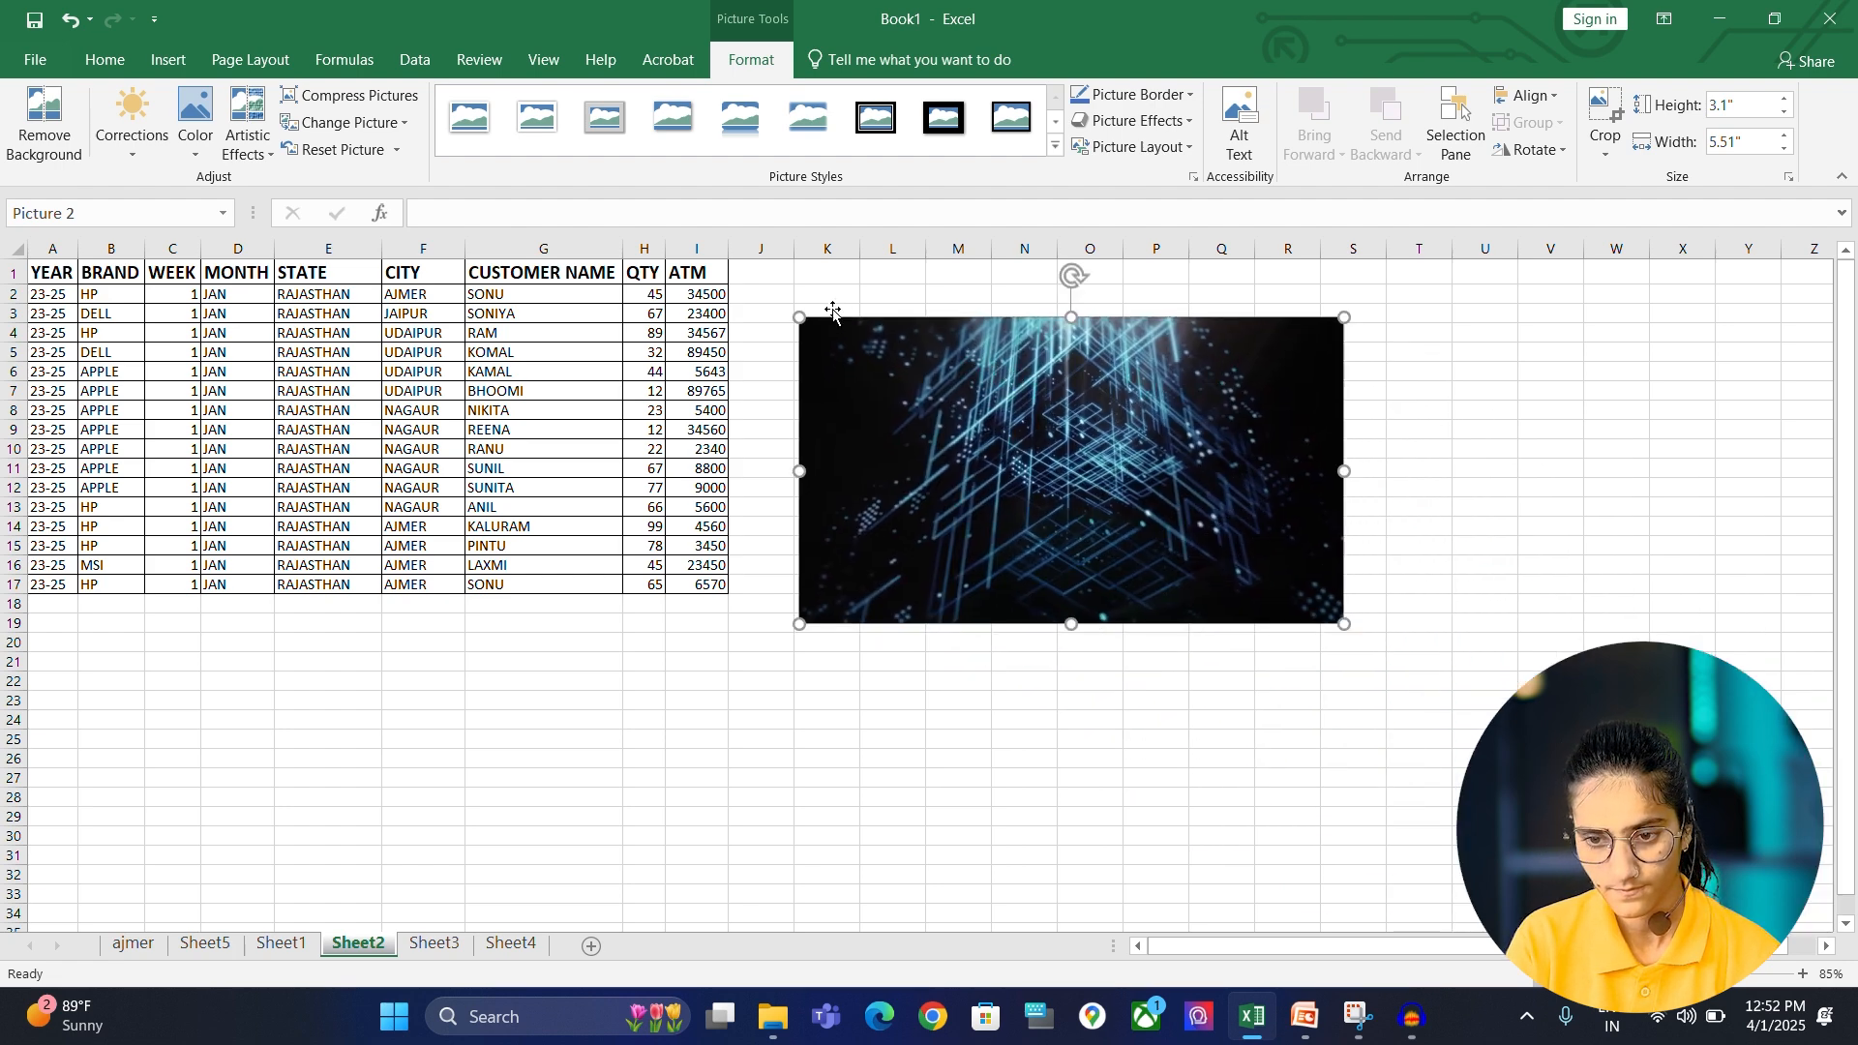
pyautogui.moveTo(806, 326); pyautogui.dragTo(1005, 438)
pyautogui.moveTo(1135, 452); pyautogui.dragTo(966, 328)
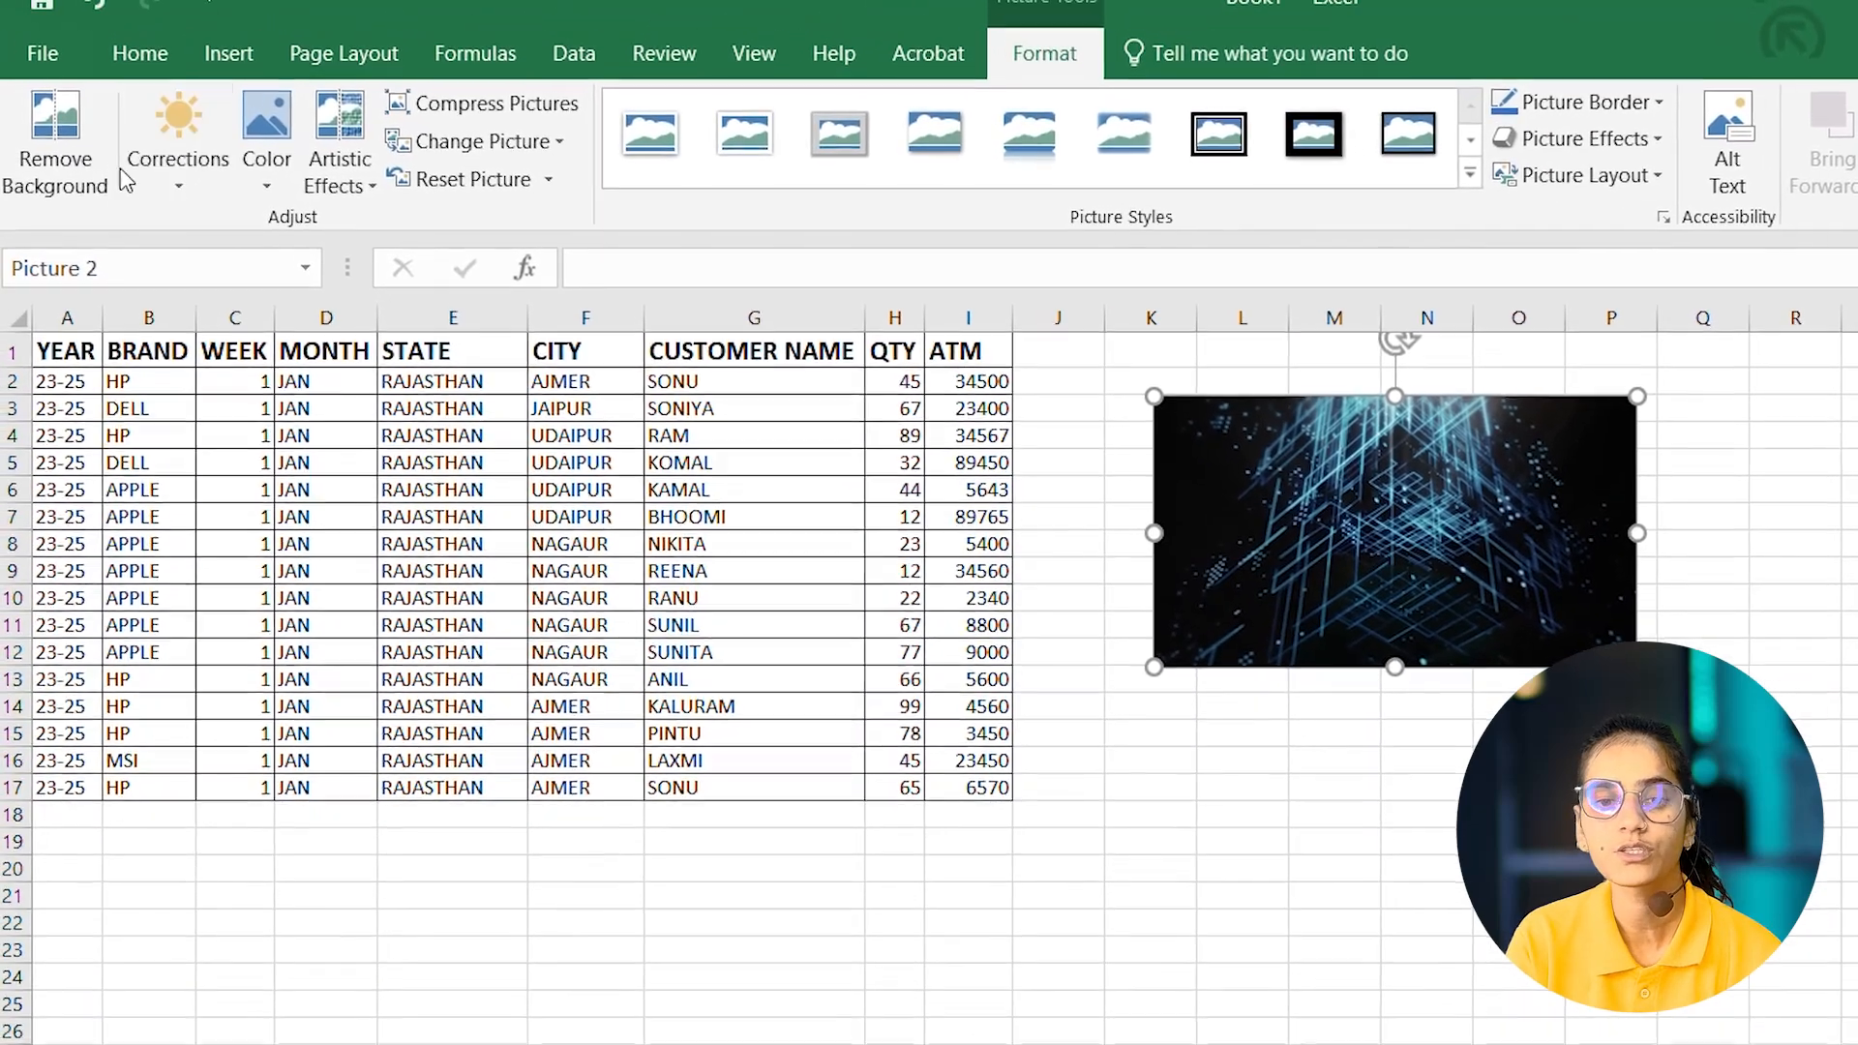
# - Brighten the inserted picture with a strong brightness correction and recolor it with the light gold variation
pyautogui.click(169, 174)
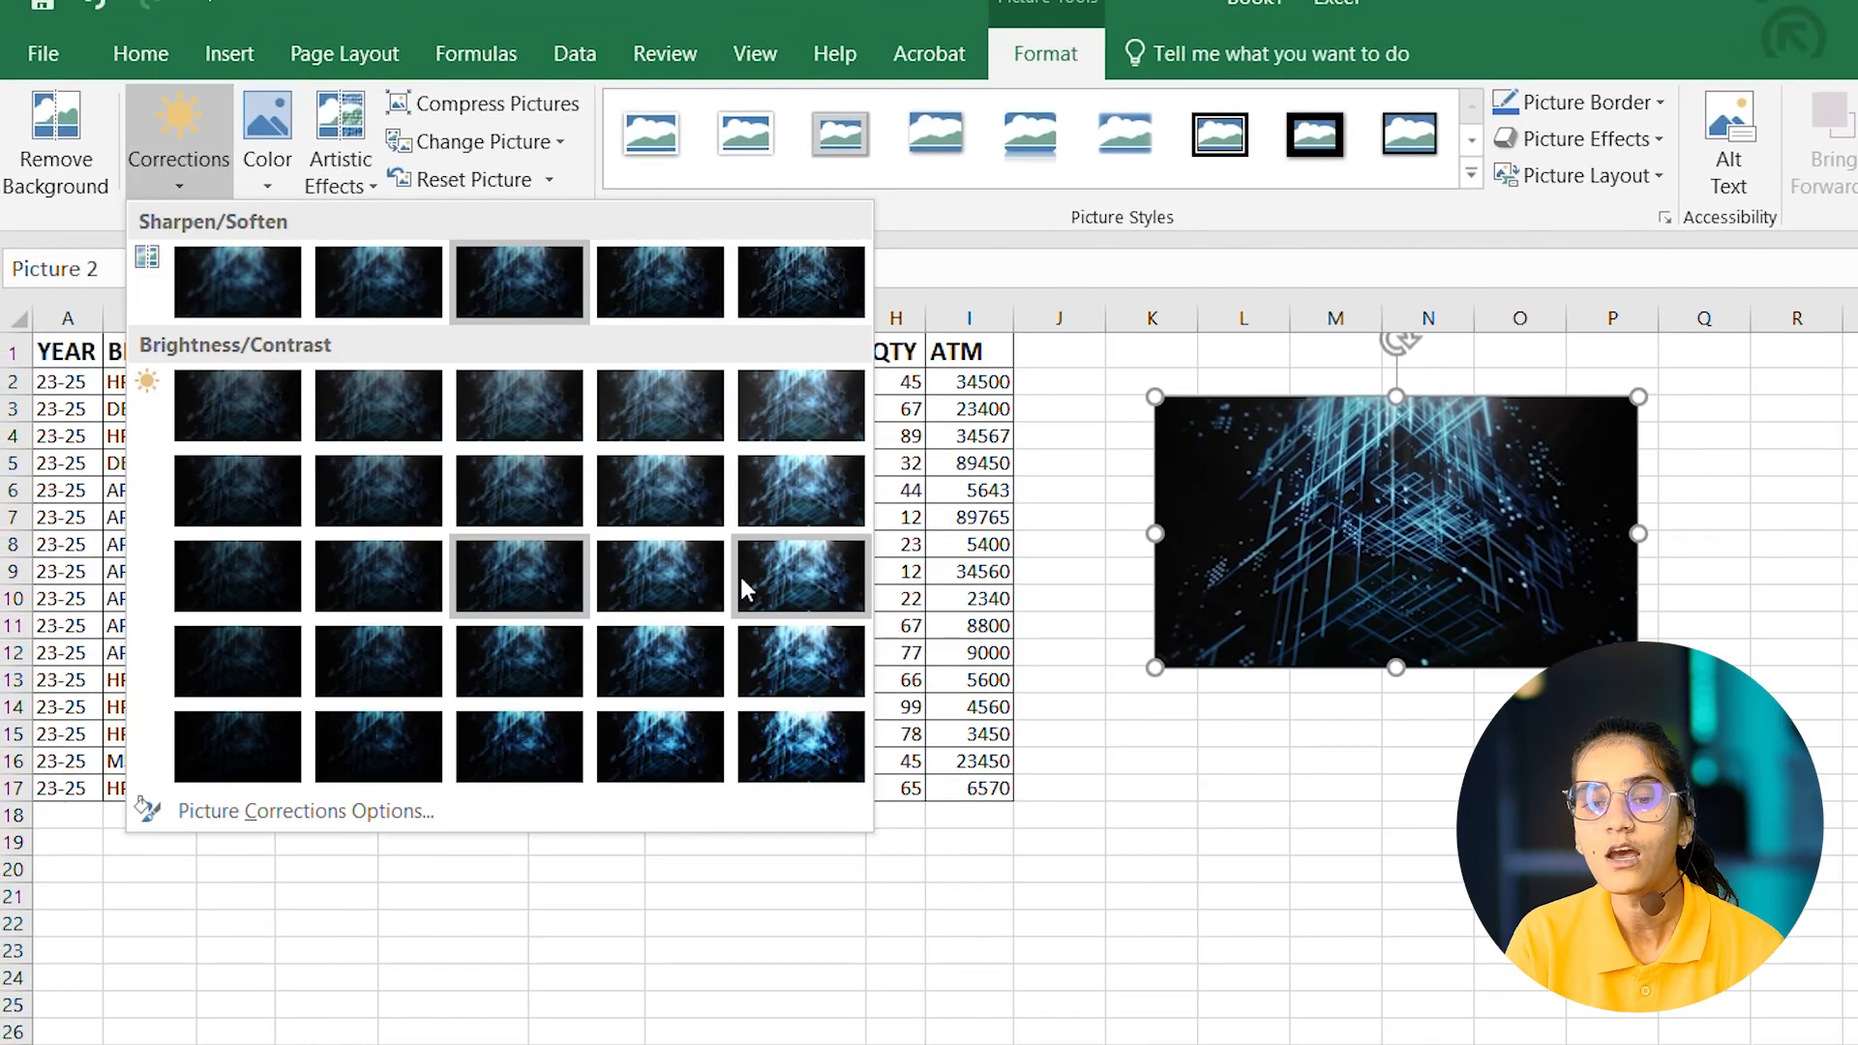
pyautogui.click(783, 571)
pyautogui.click(263, 189)
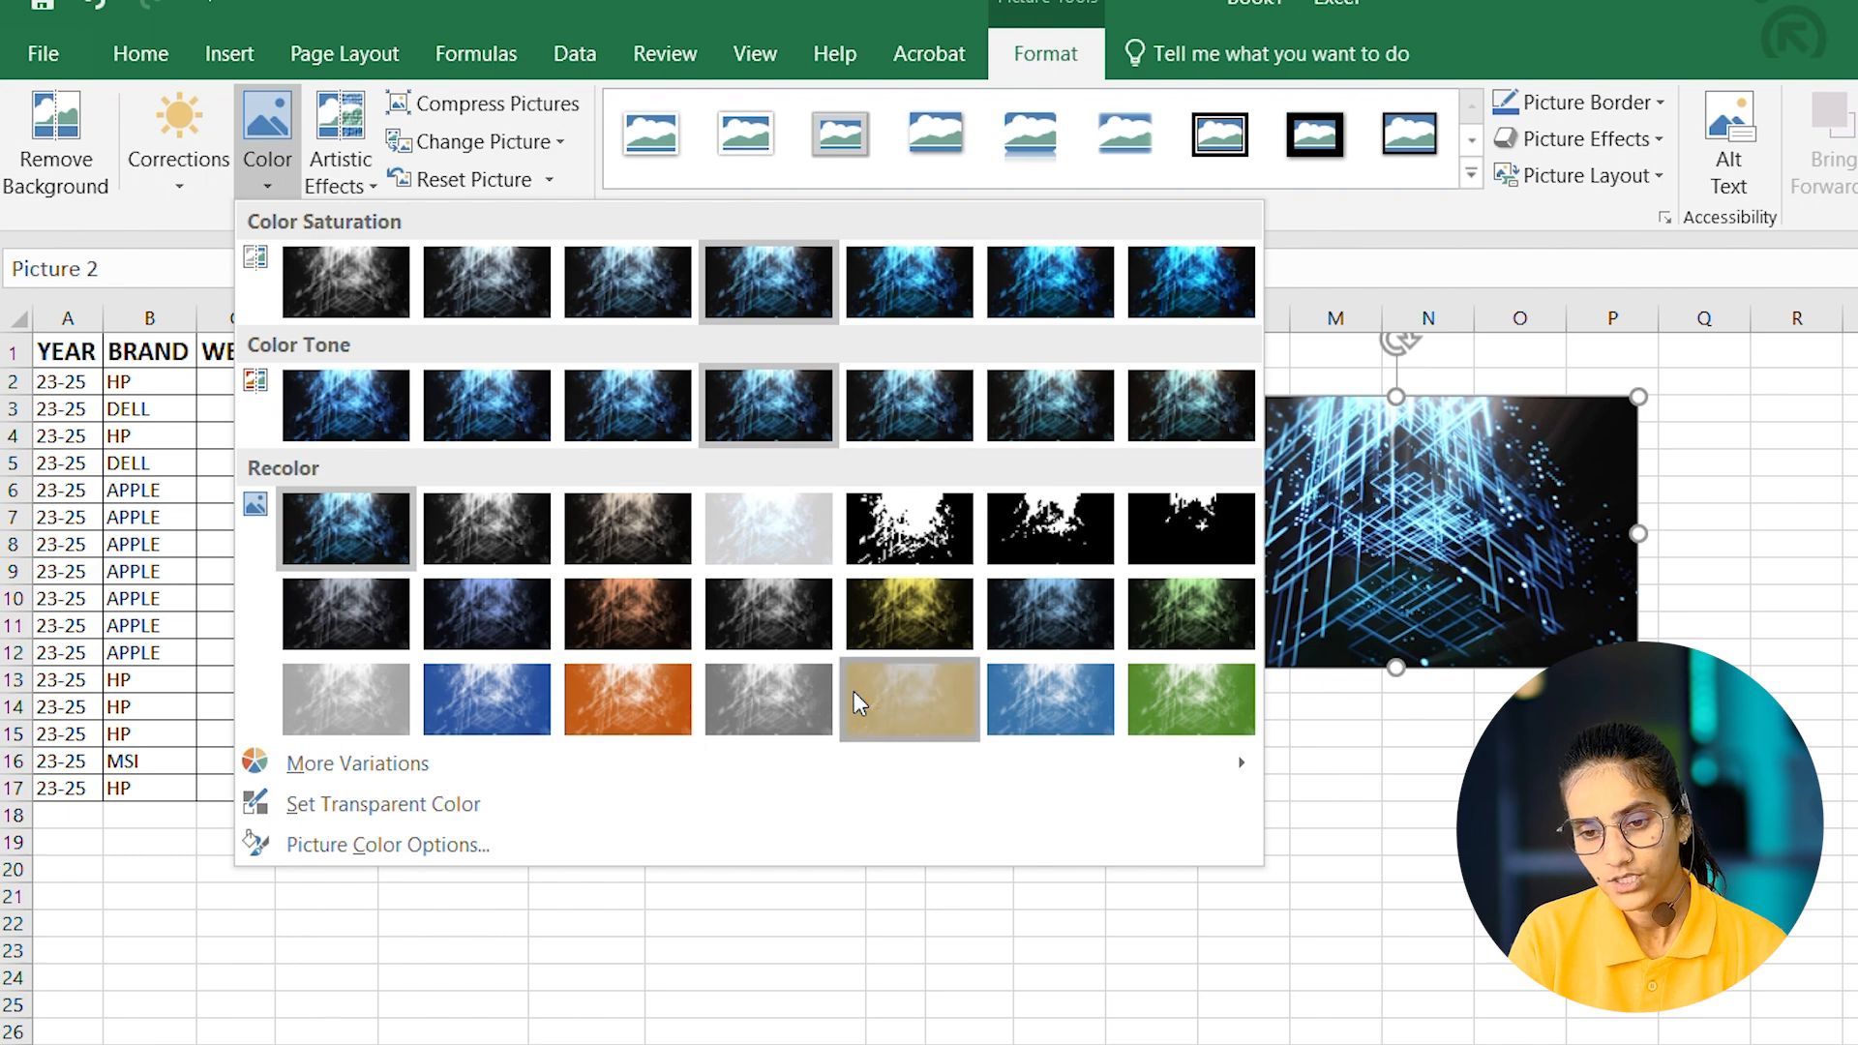
pyautogui.click(871, 689)
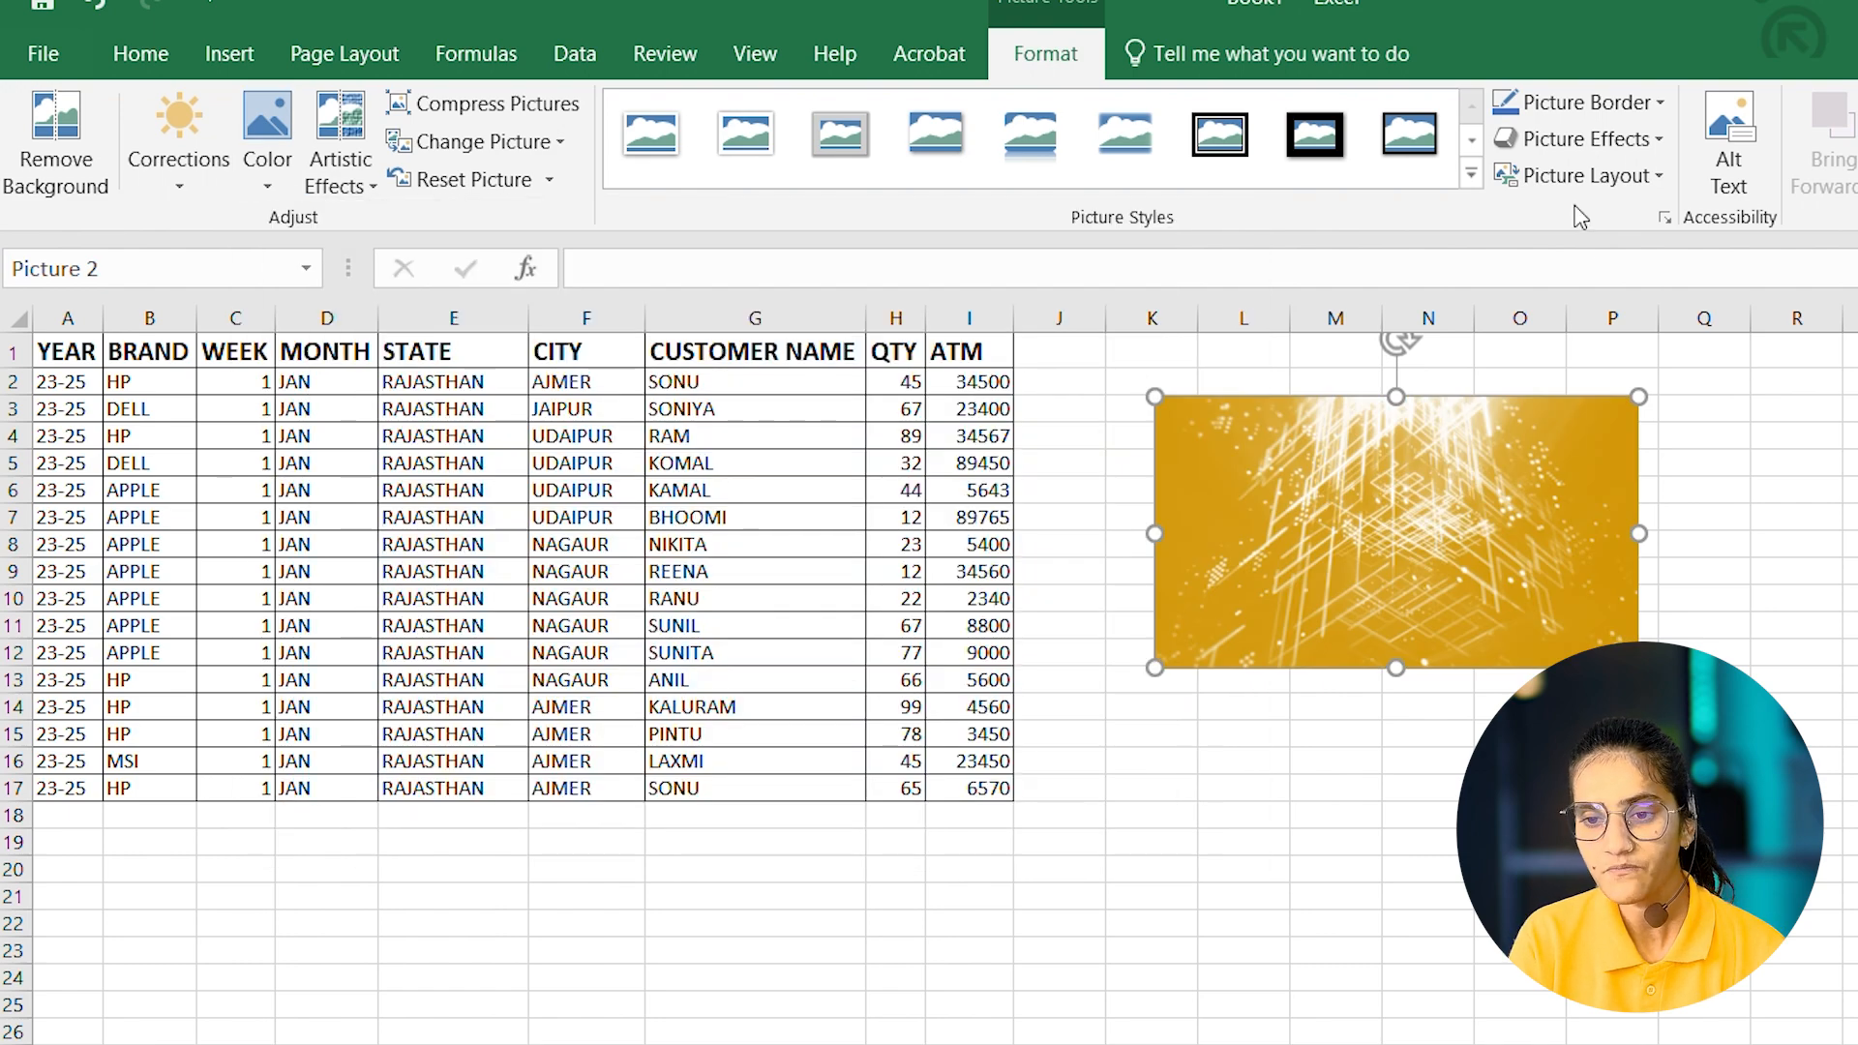
# - Apply the thick black frame picture style and change the picture border to the darkest orange theme color
pyautogui.click(1473, 175)
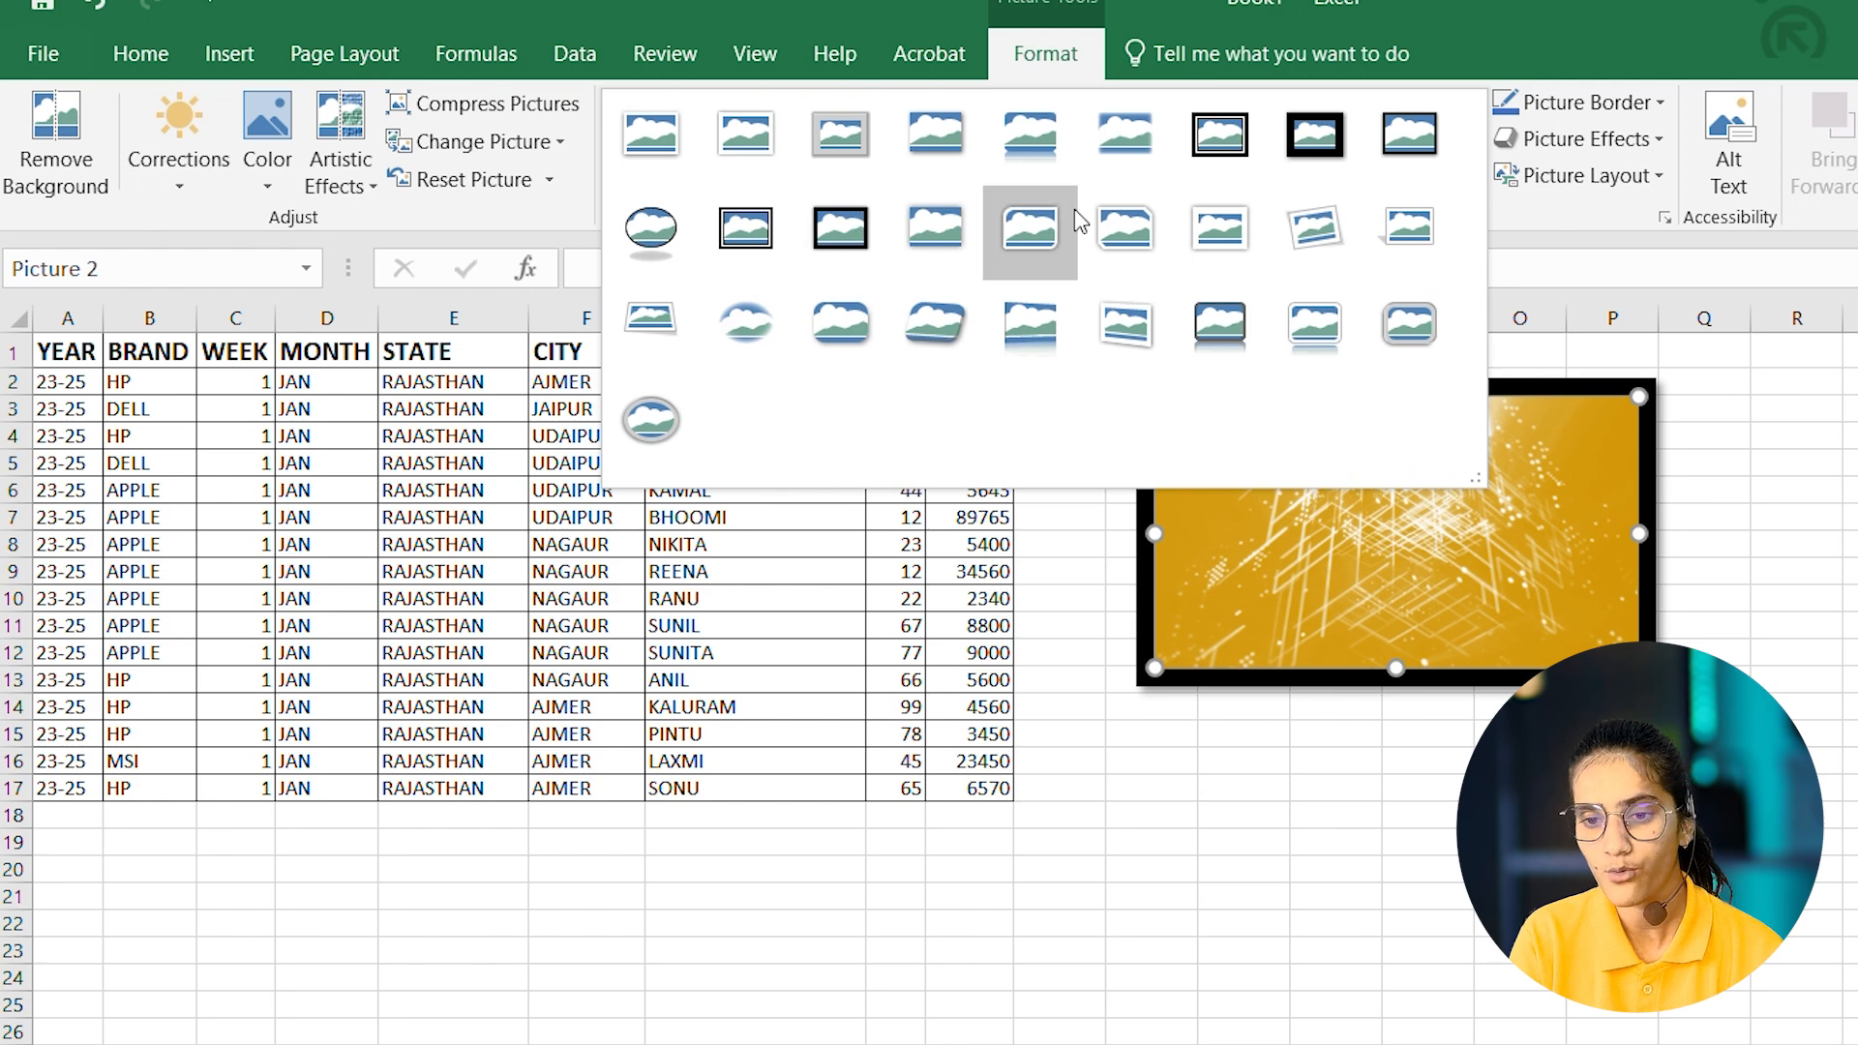
pyautogui.click(1314, 136)
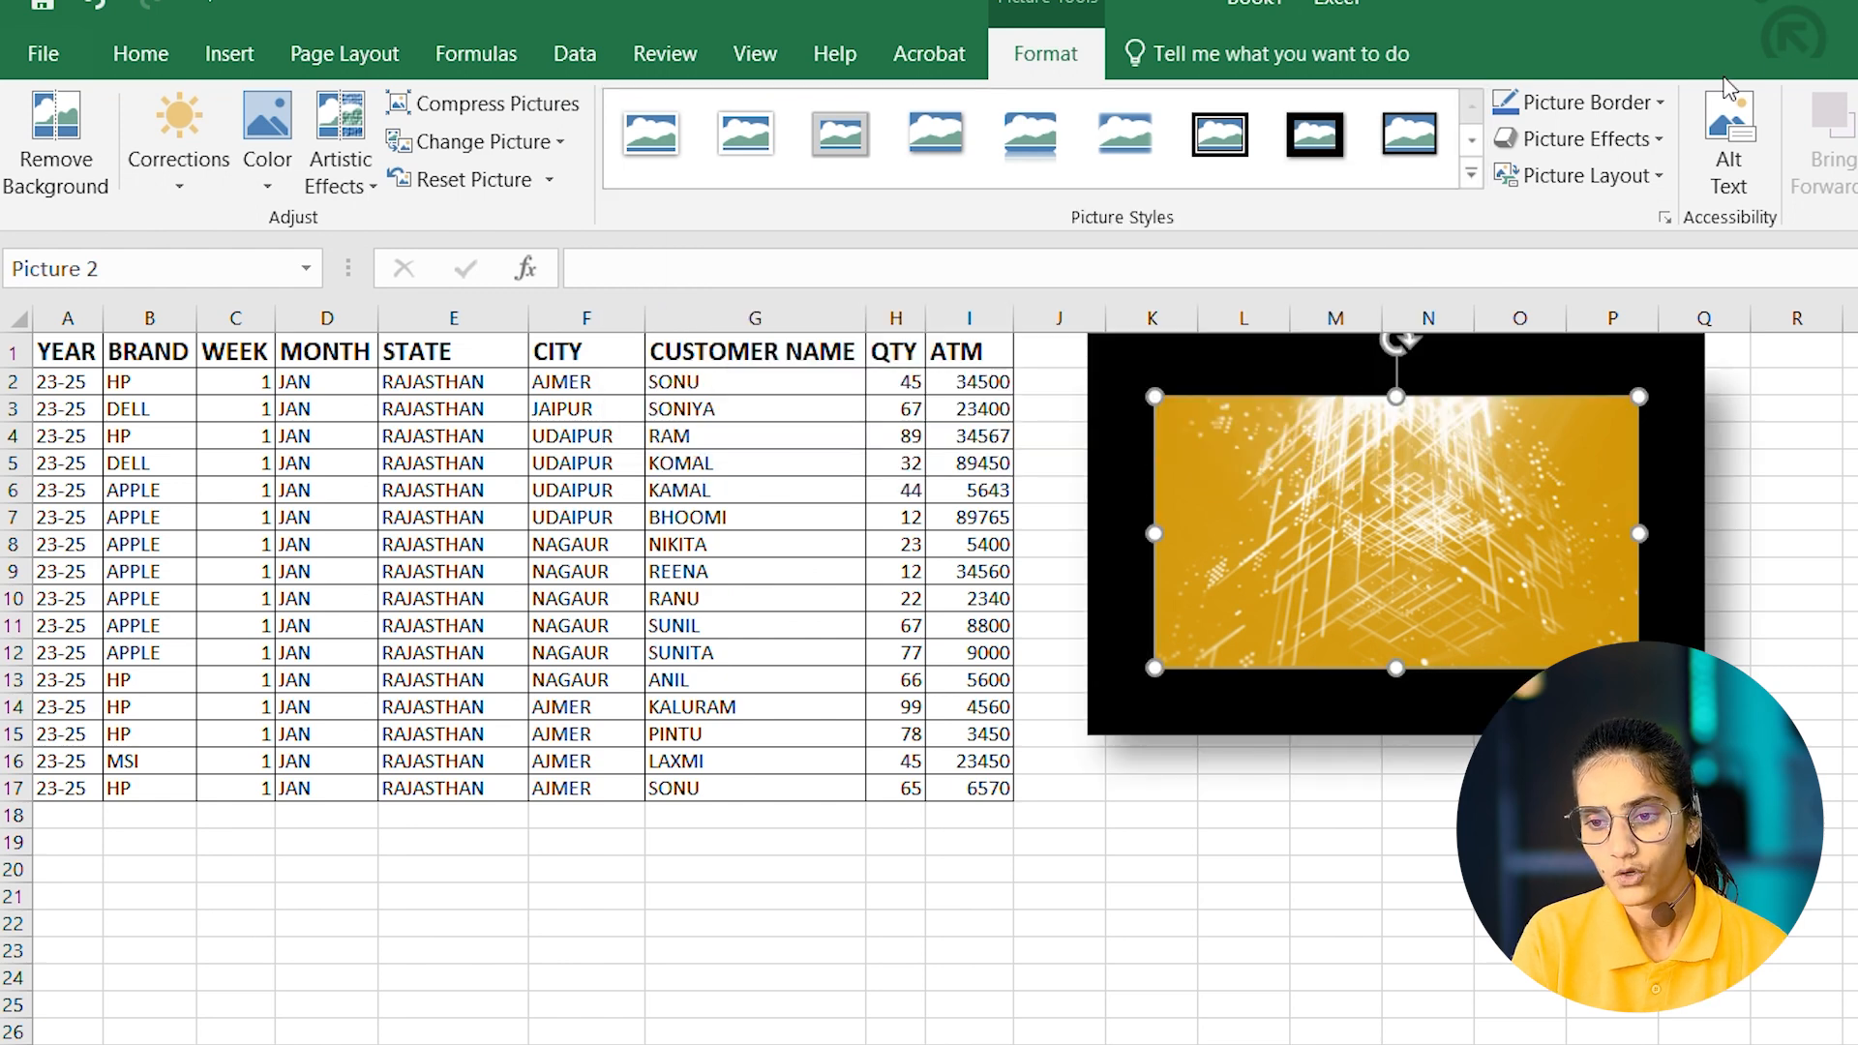
pyautogui.click(1661, 104)
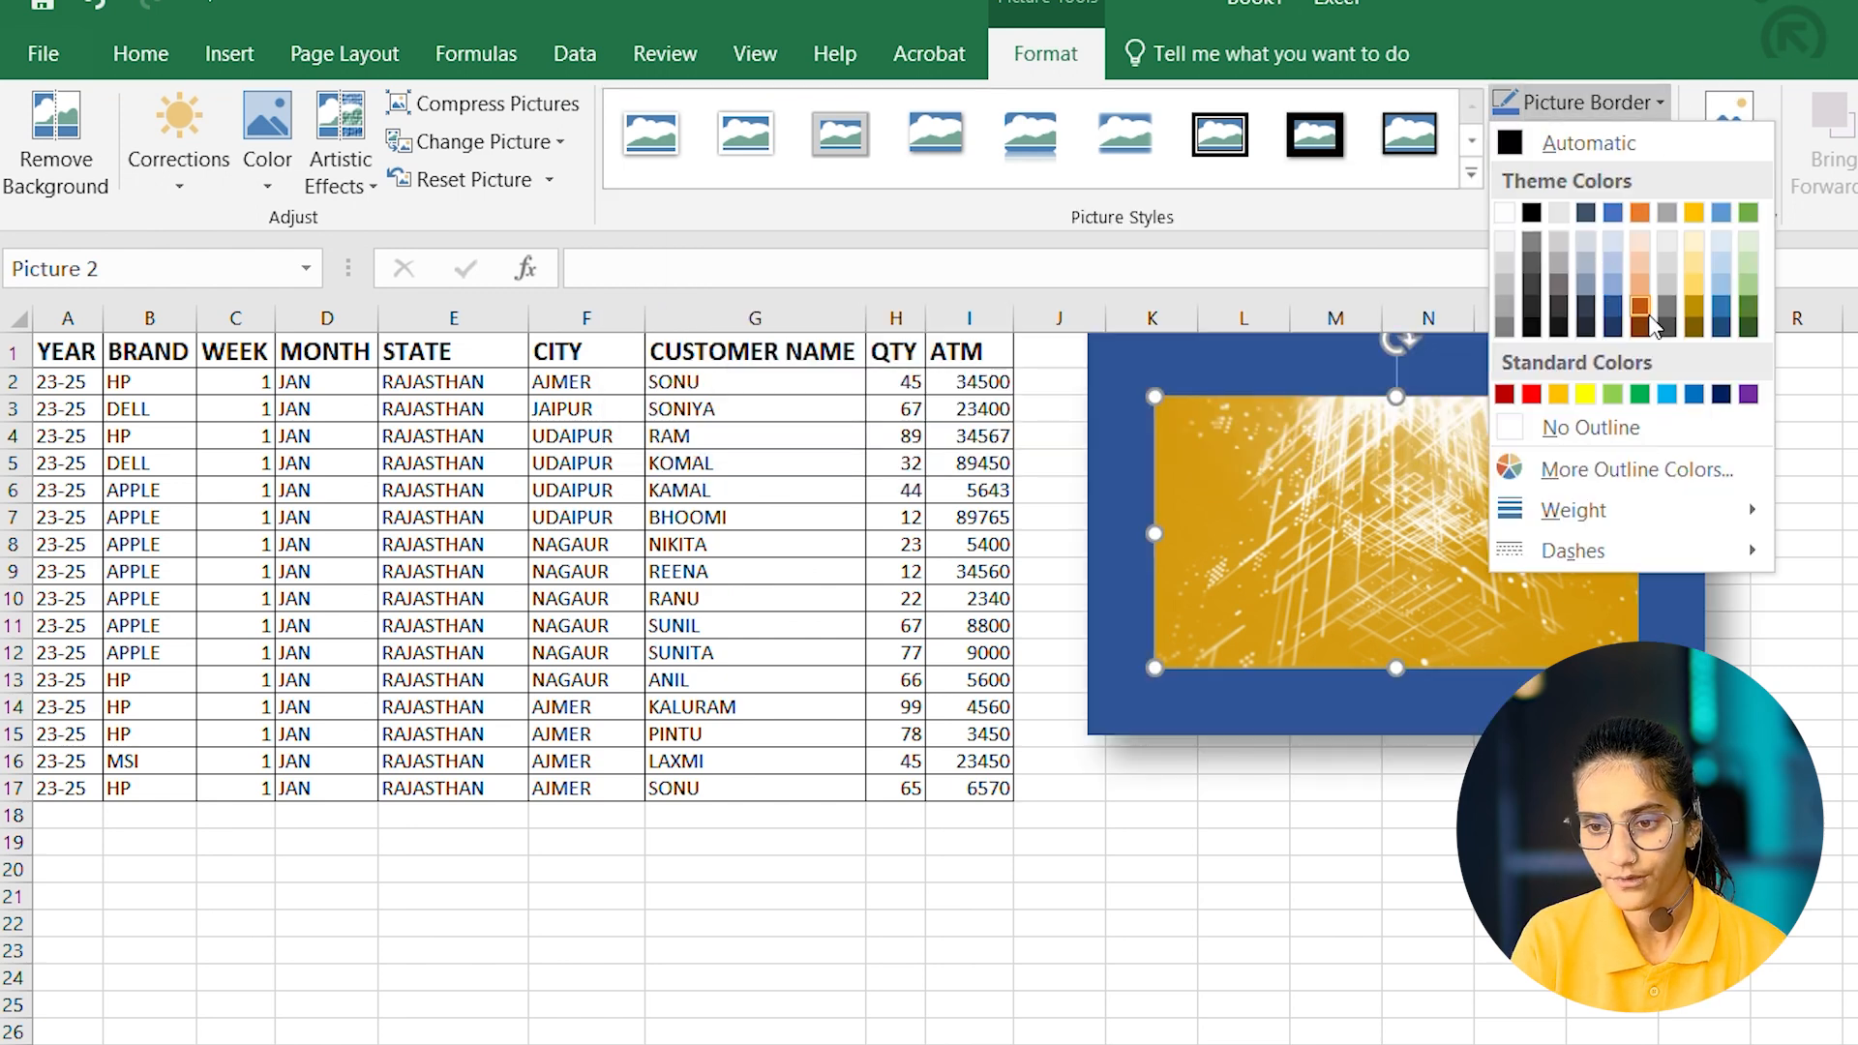
pyautogui.click(1645, 328)
# - Apply a perspective 3-D rotation effect to the framed picture
pyautogui.click(1592, 138)
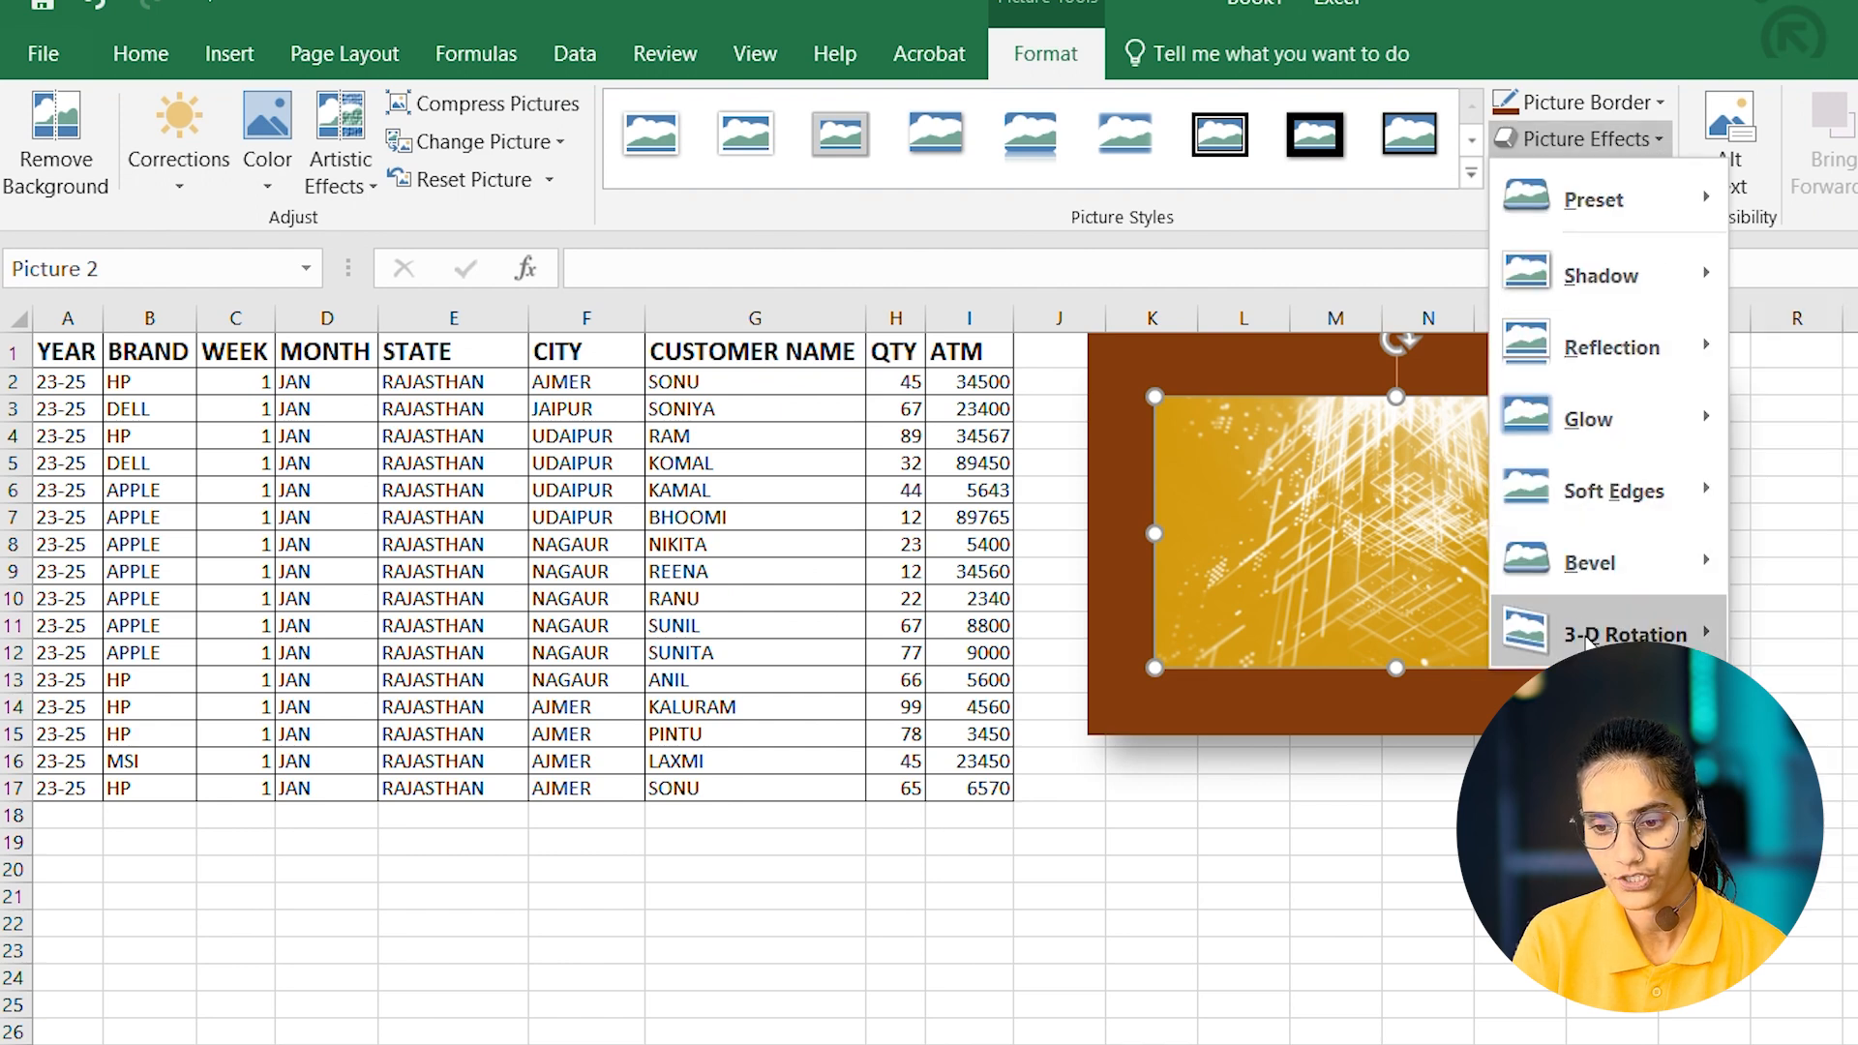
pyautogui.moveTo(1606, 634)
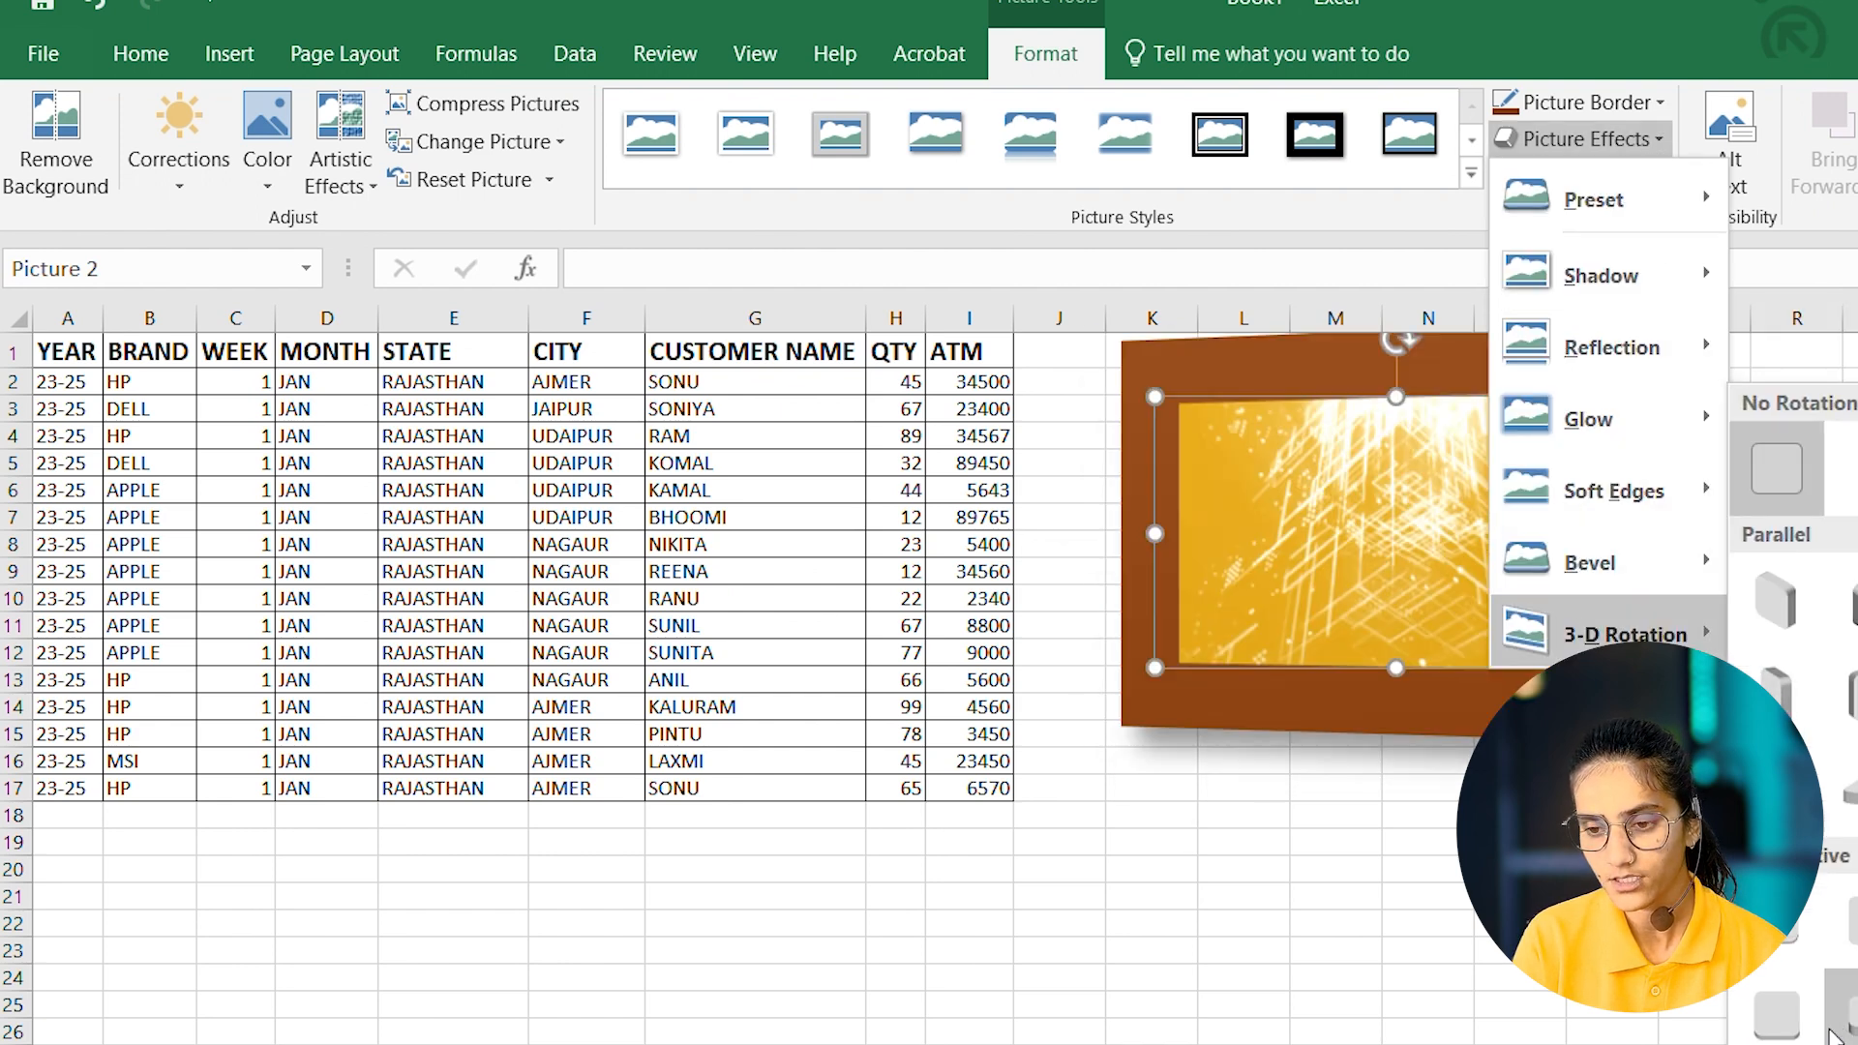
pyautogui.click(1854, 1041)
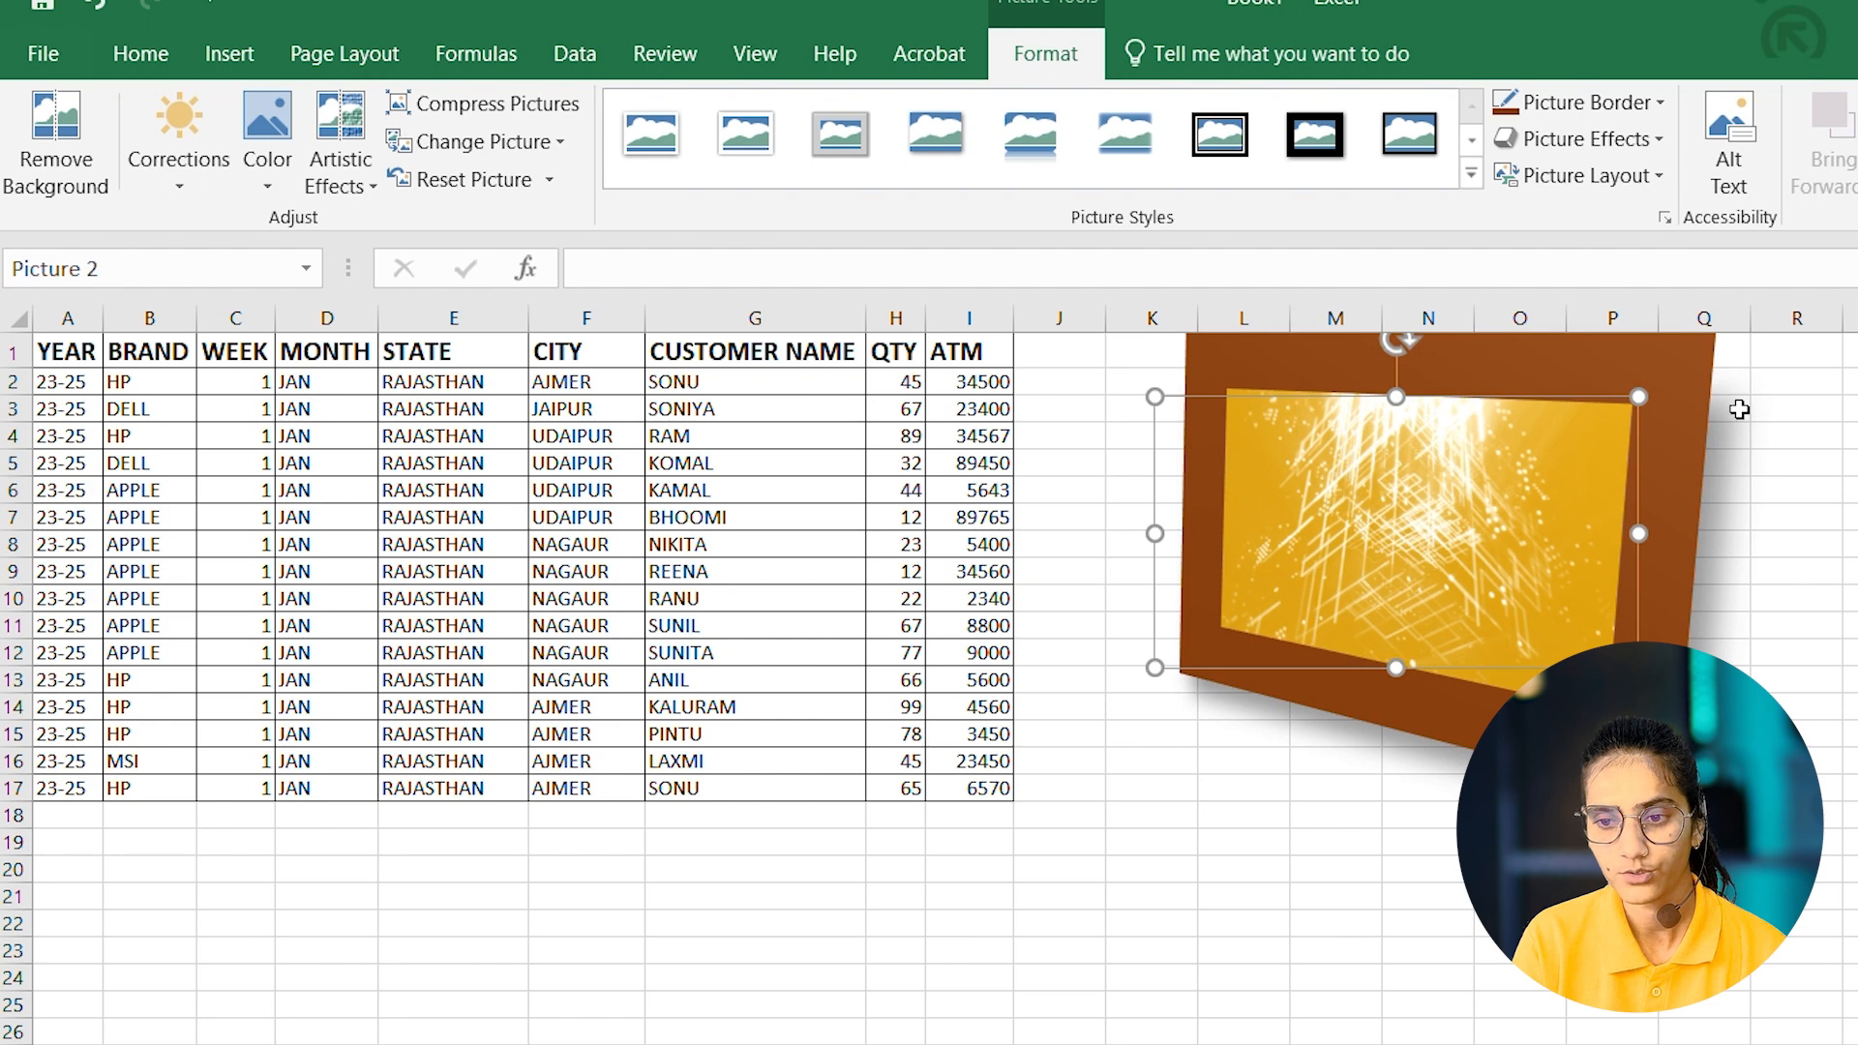
# - Try the Circular Picture Callout layout on the picture, undo it and deselect the picture
pyautogui.click(1662, 180)
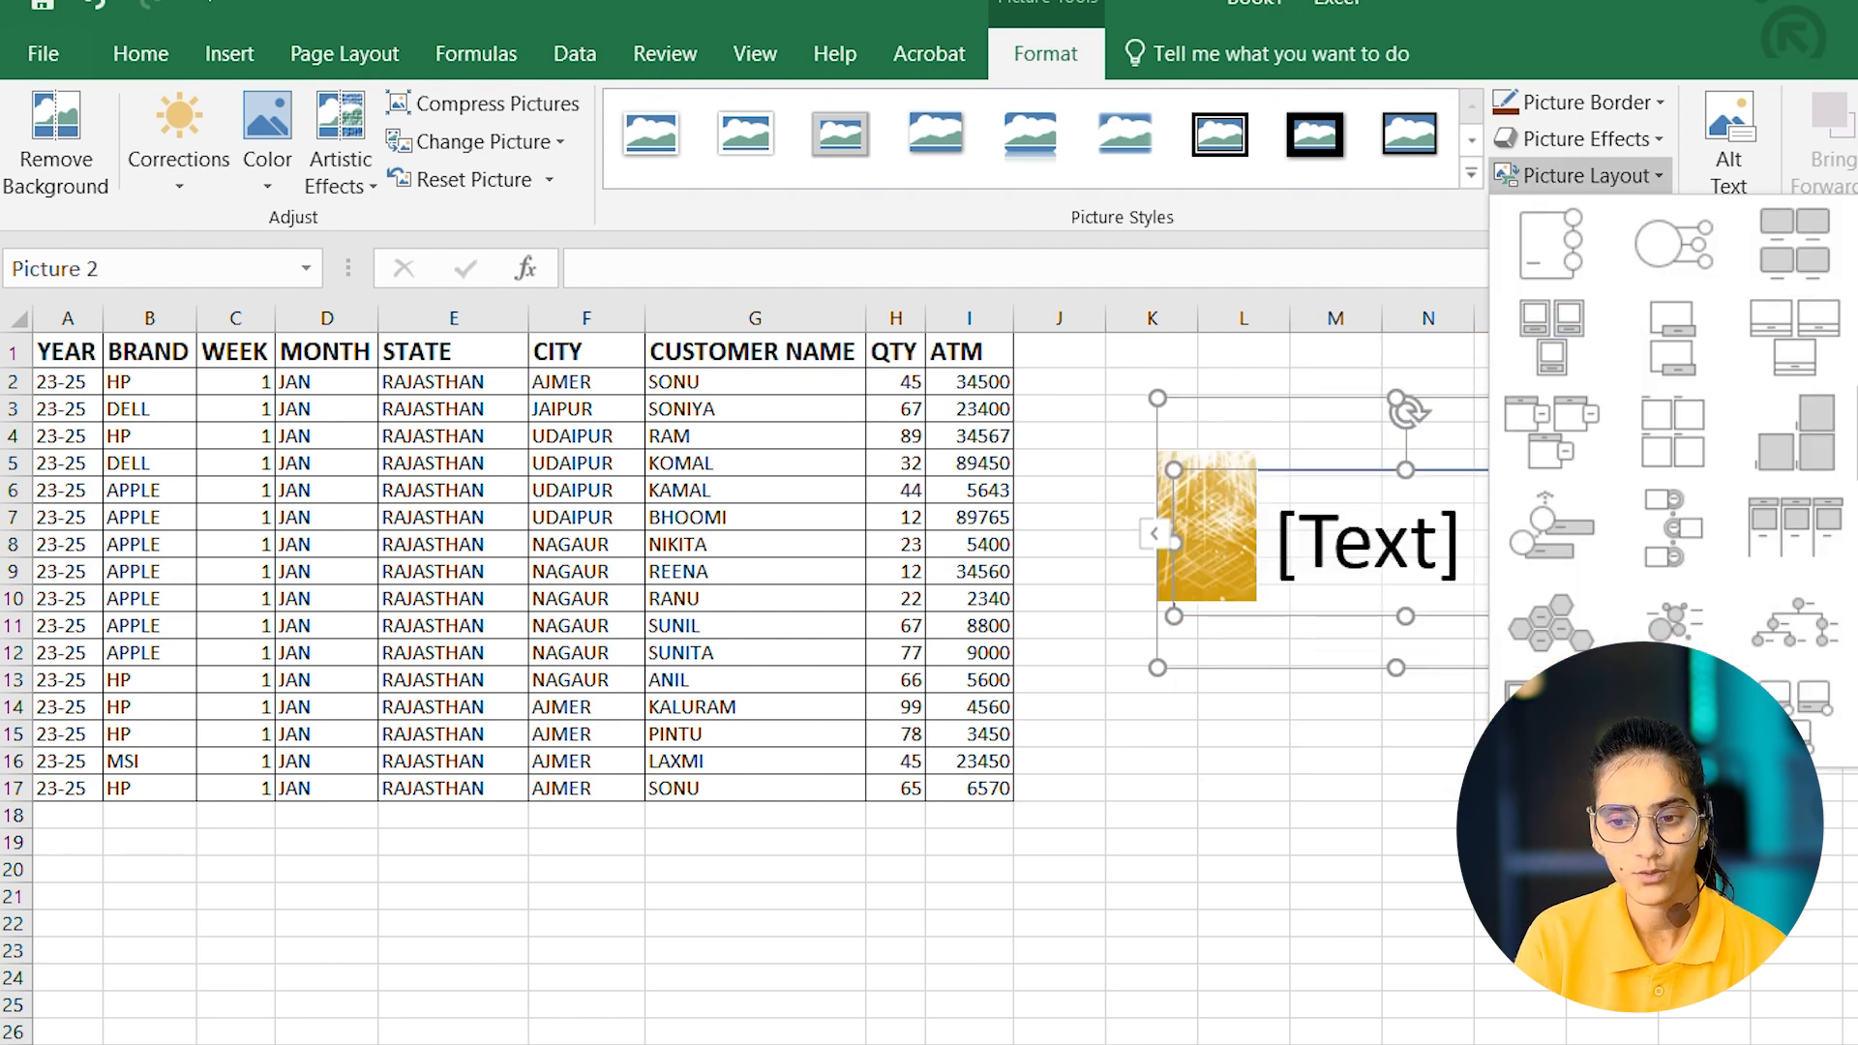
pyautogui.click(1692, 293)
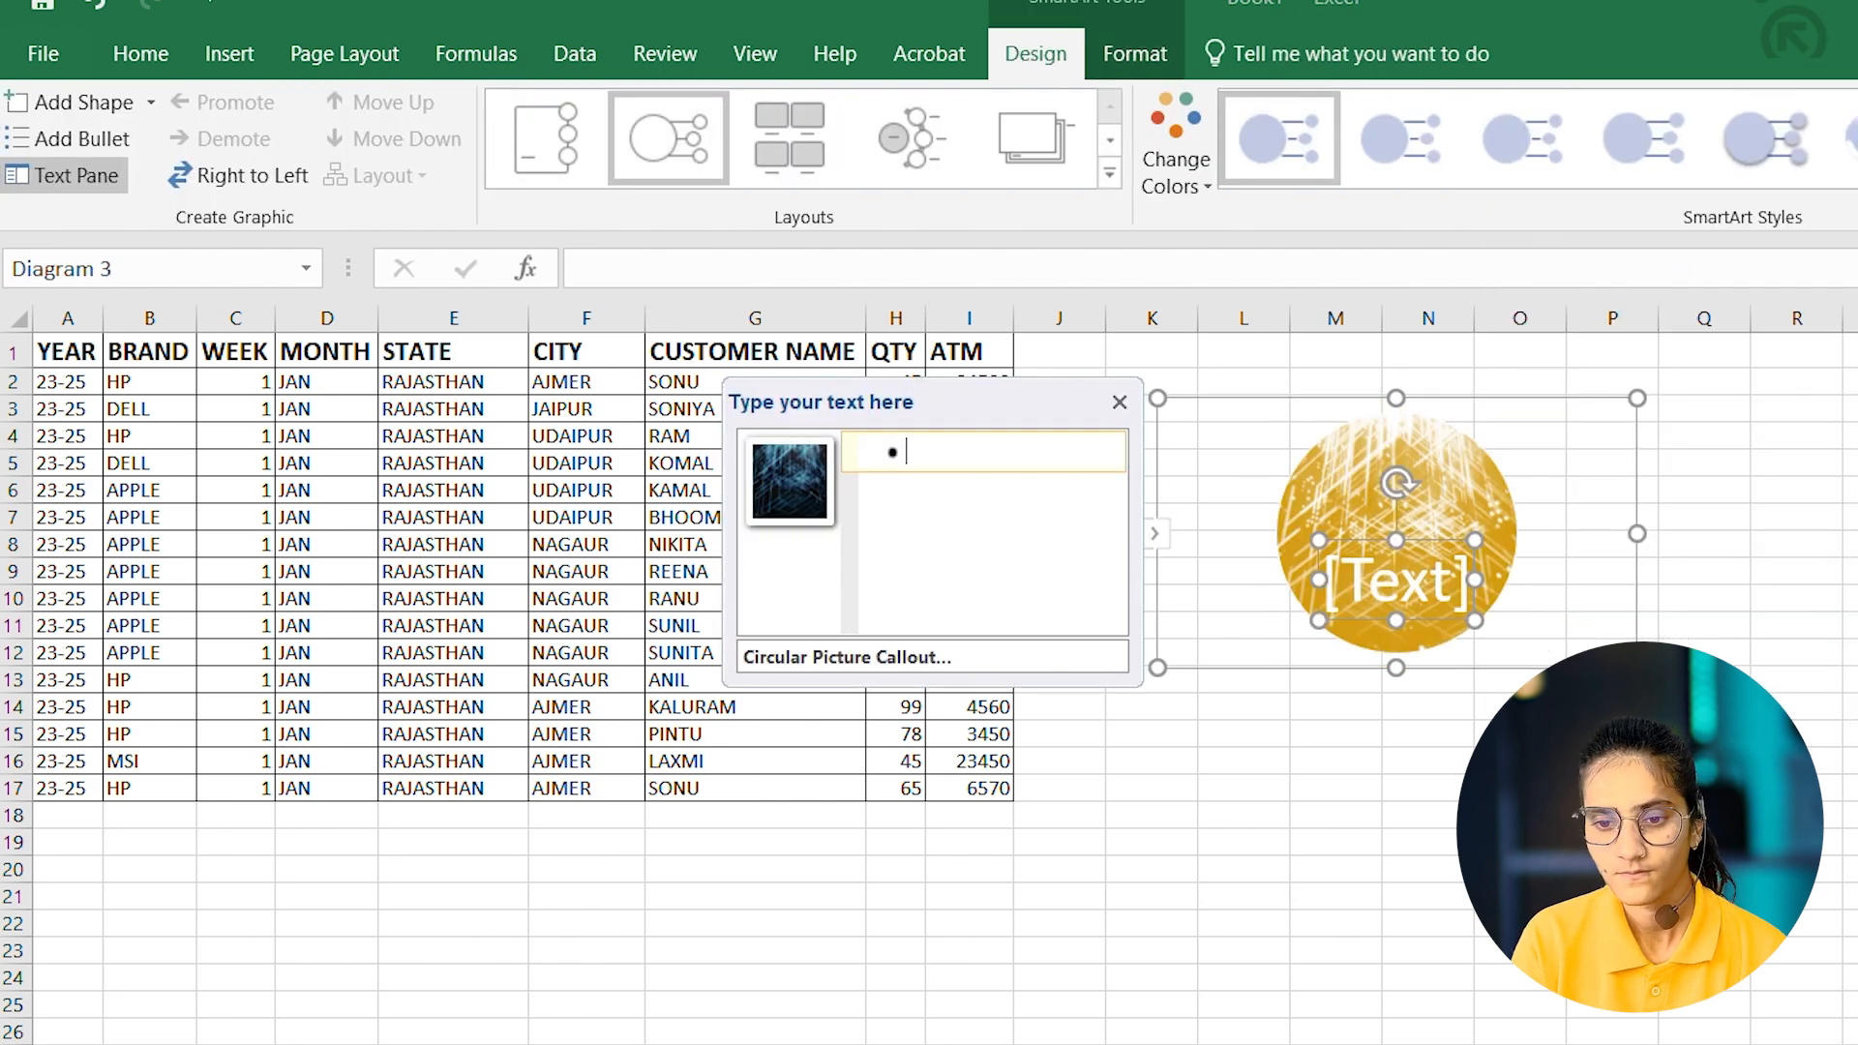
pyautogui.hotkey('ctrl', 'z')
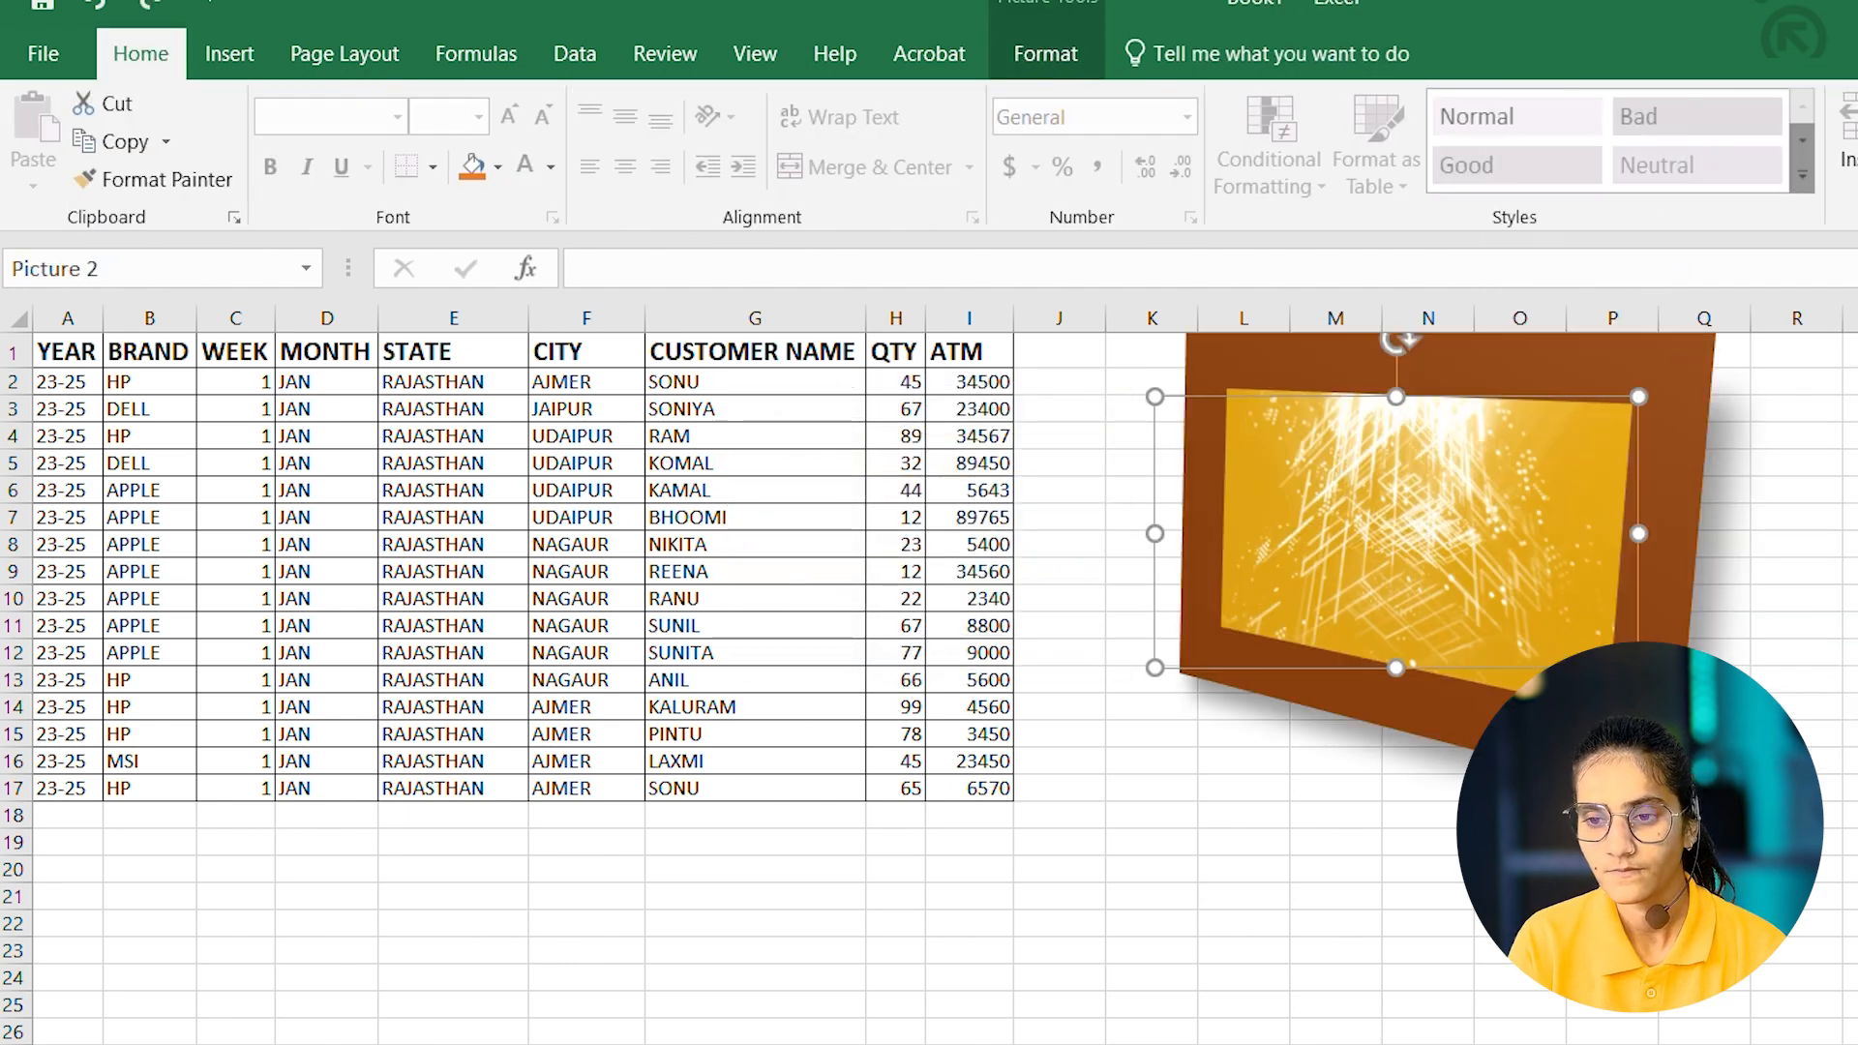
pyautogui.click(1015, 60)
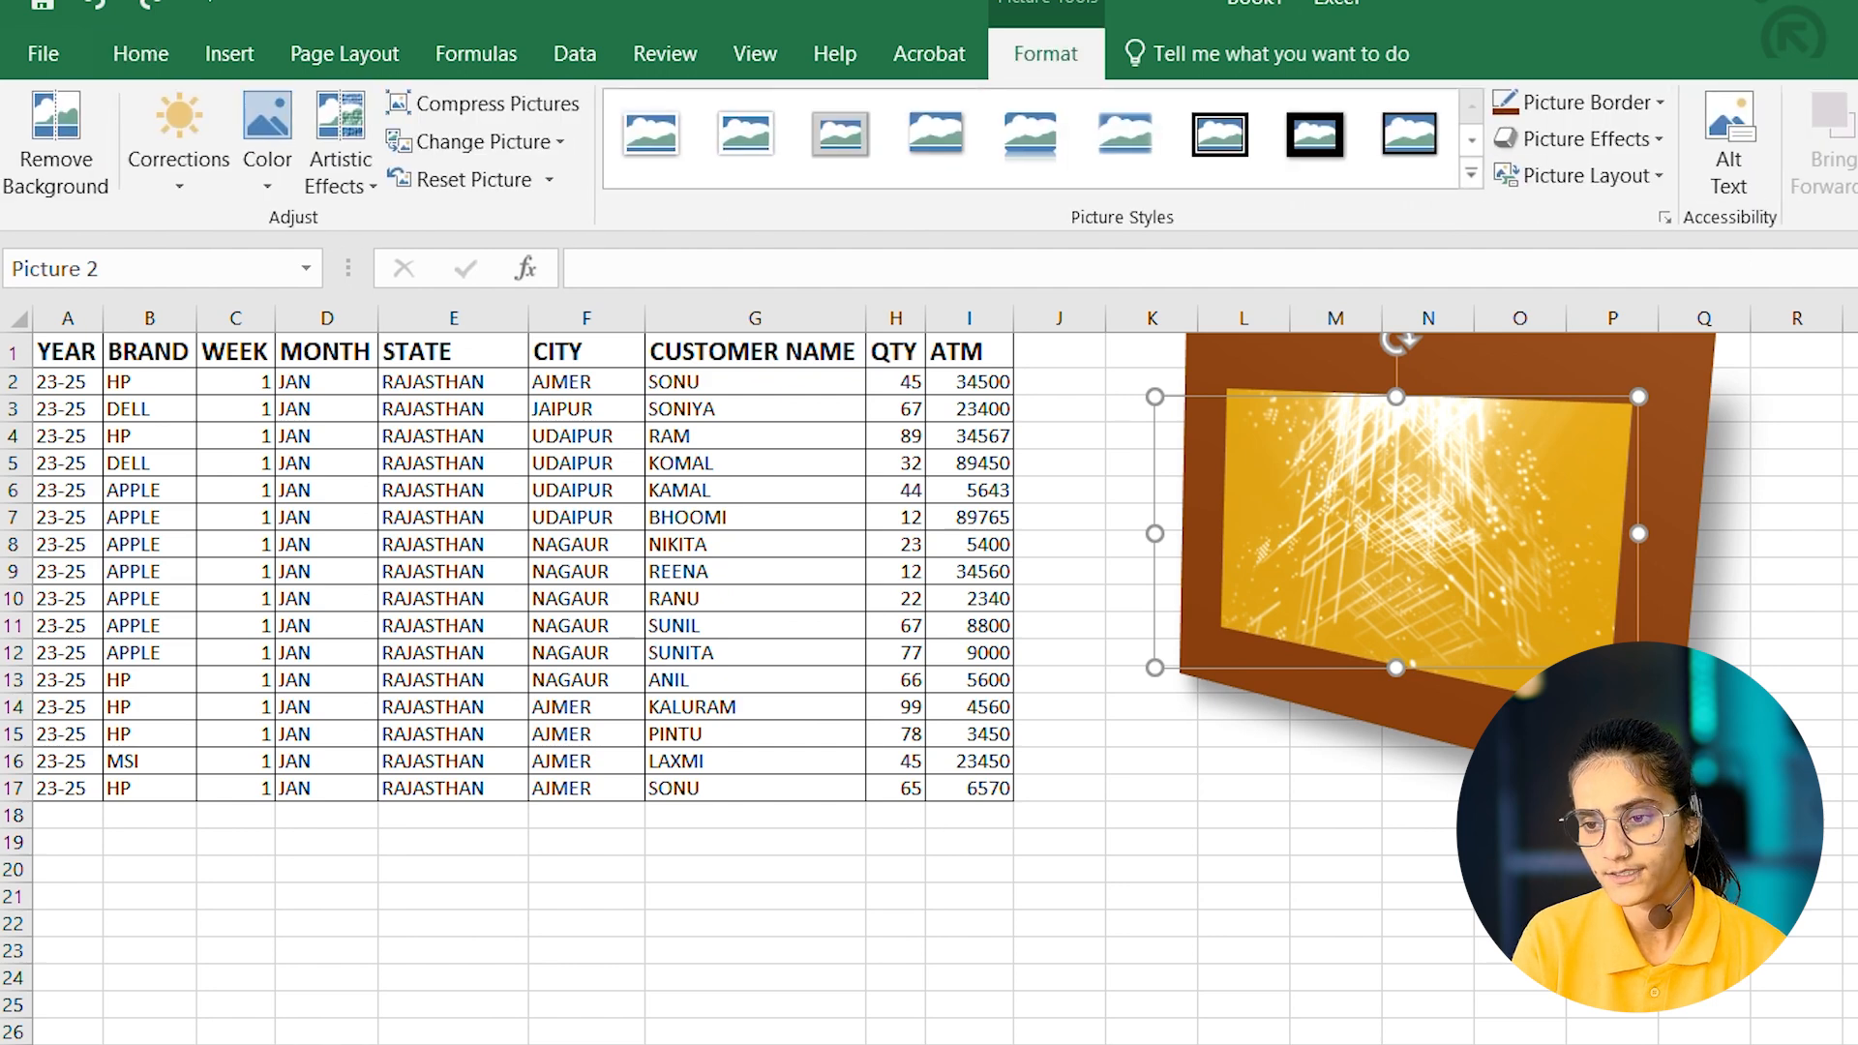
pyautogui.press('Escape')
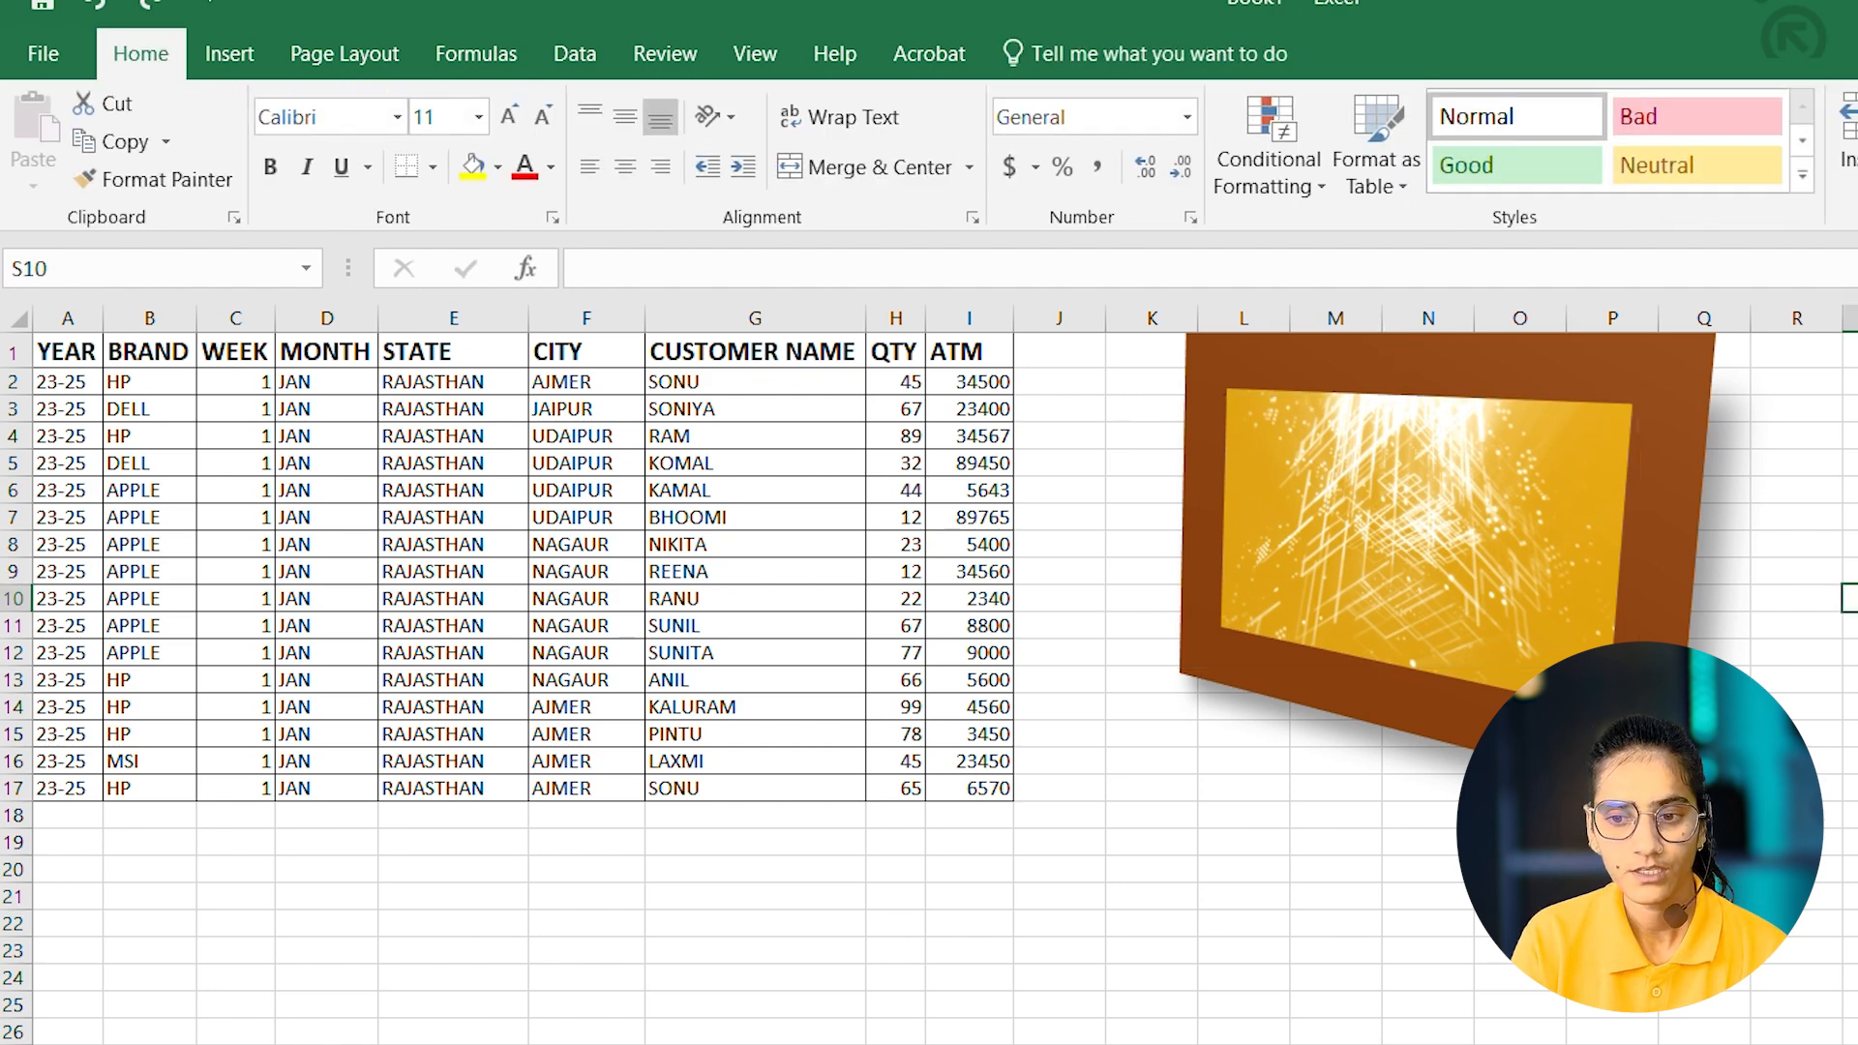
# - View the Bing categories offered for Online Pictures without inserting a picture
pyautogui.click(233, 55)
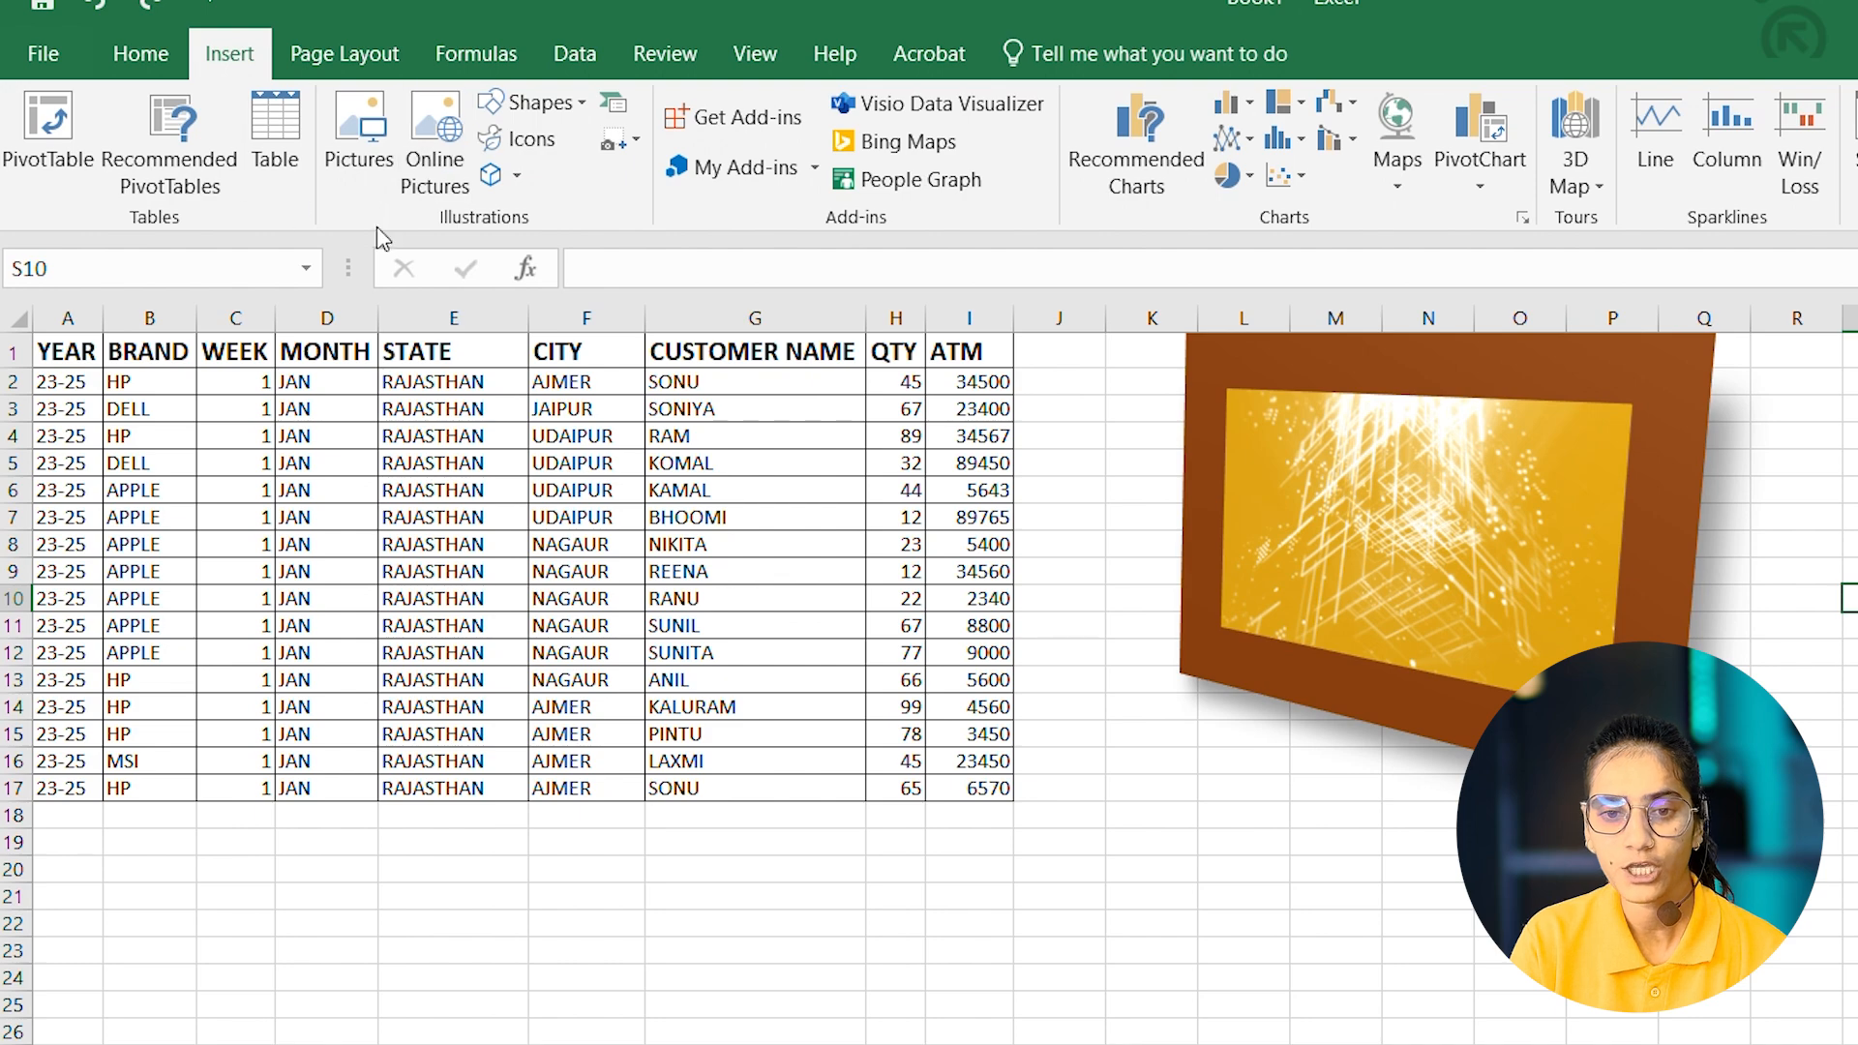
pyautogui.click(441, 177)
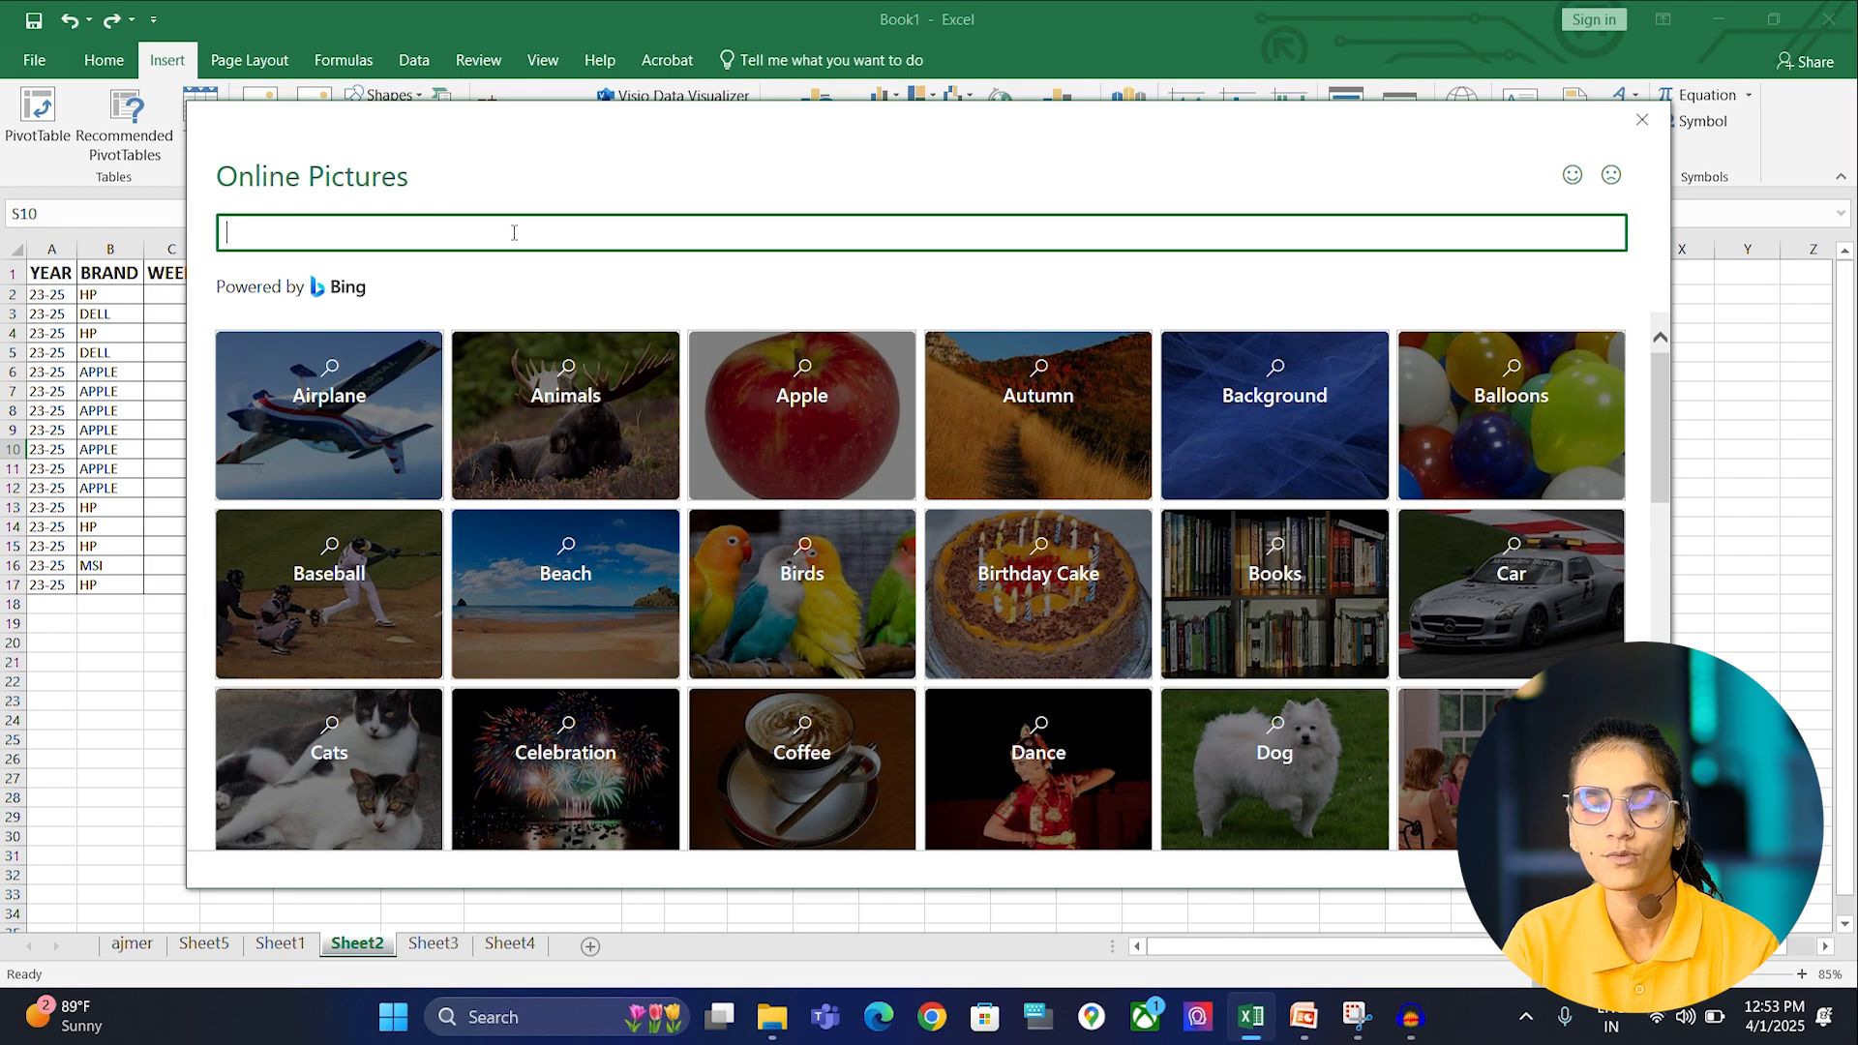
pyautogui.click(1641, 122)
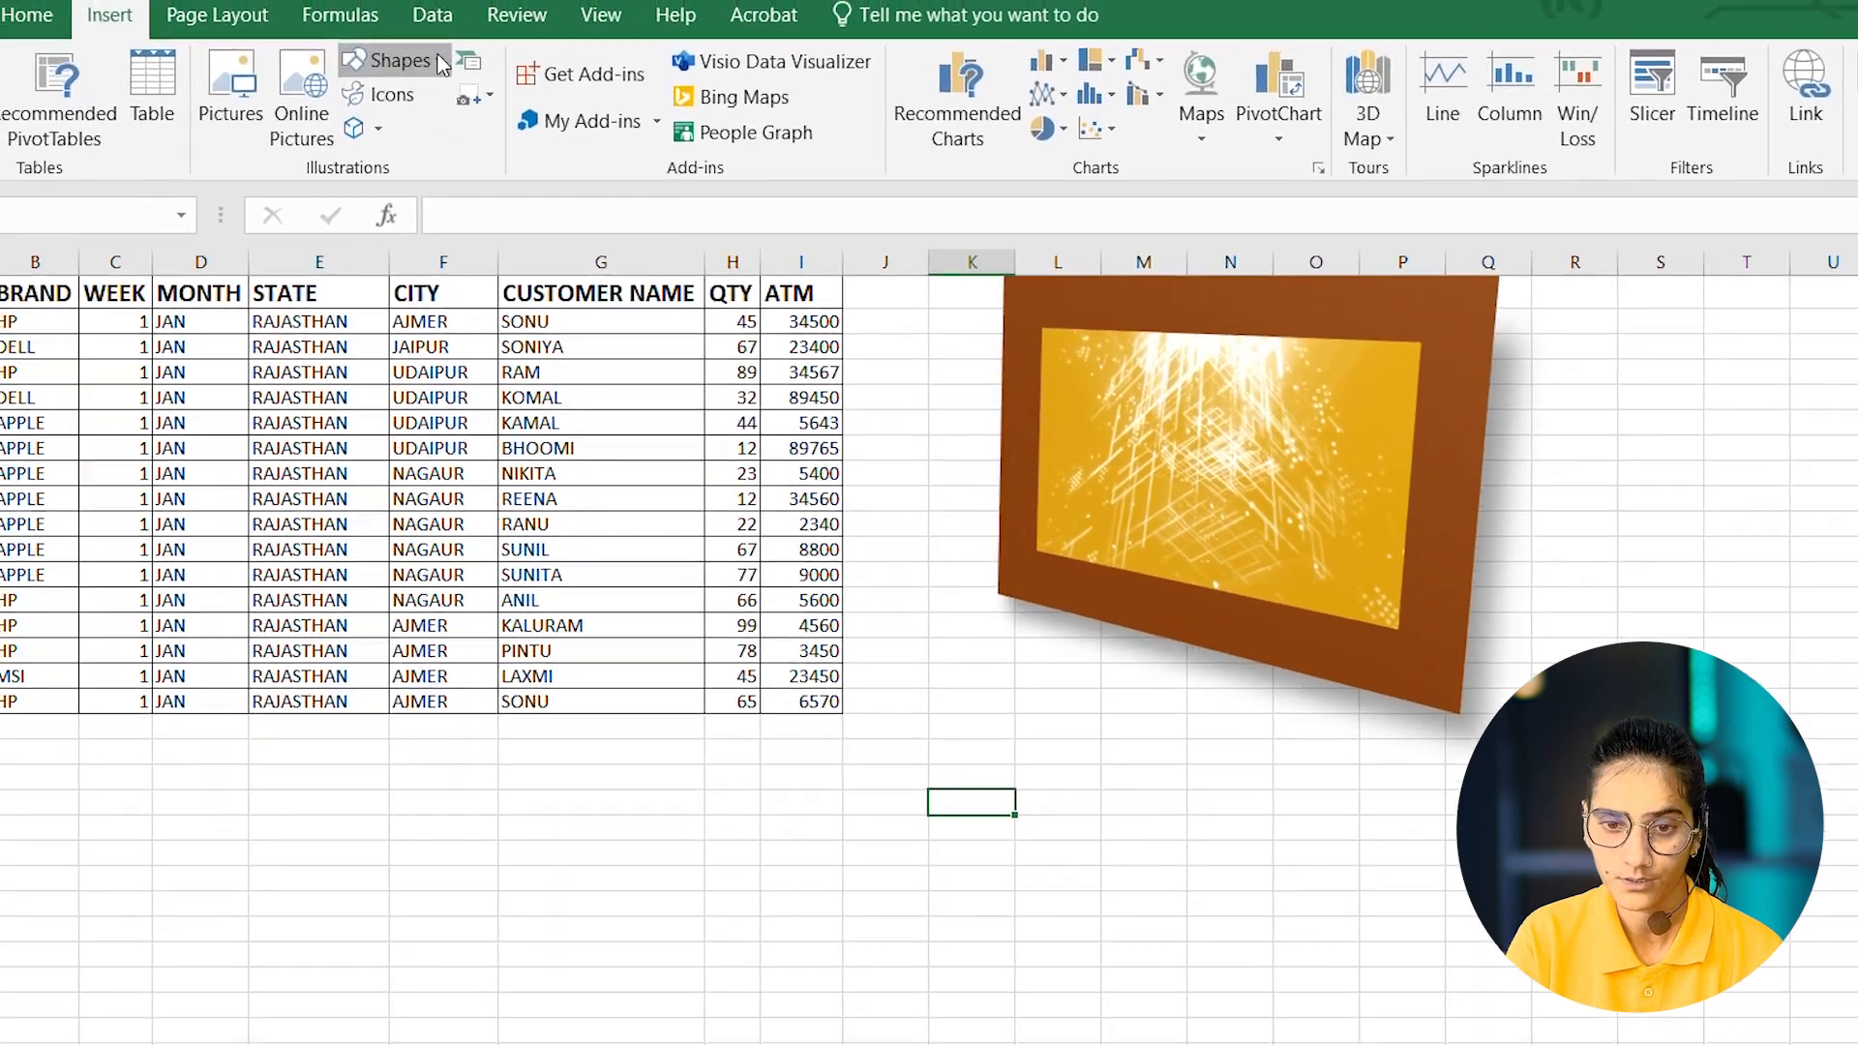
# - Draw a teardrop shape about 4.29" wide and 2.89" high below the picture, spanning about M24 to S38
pyautogui.click(391, 94)
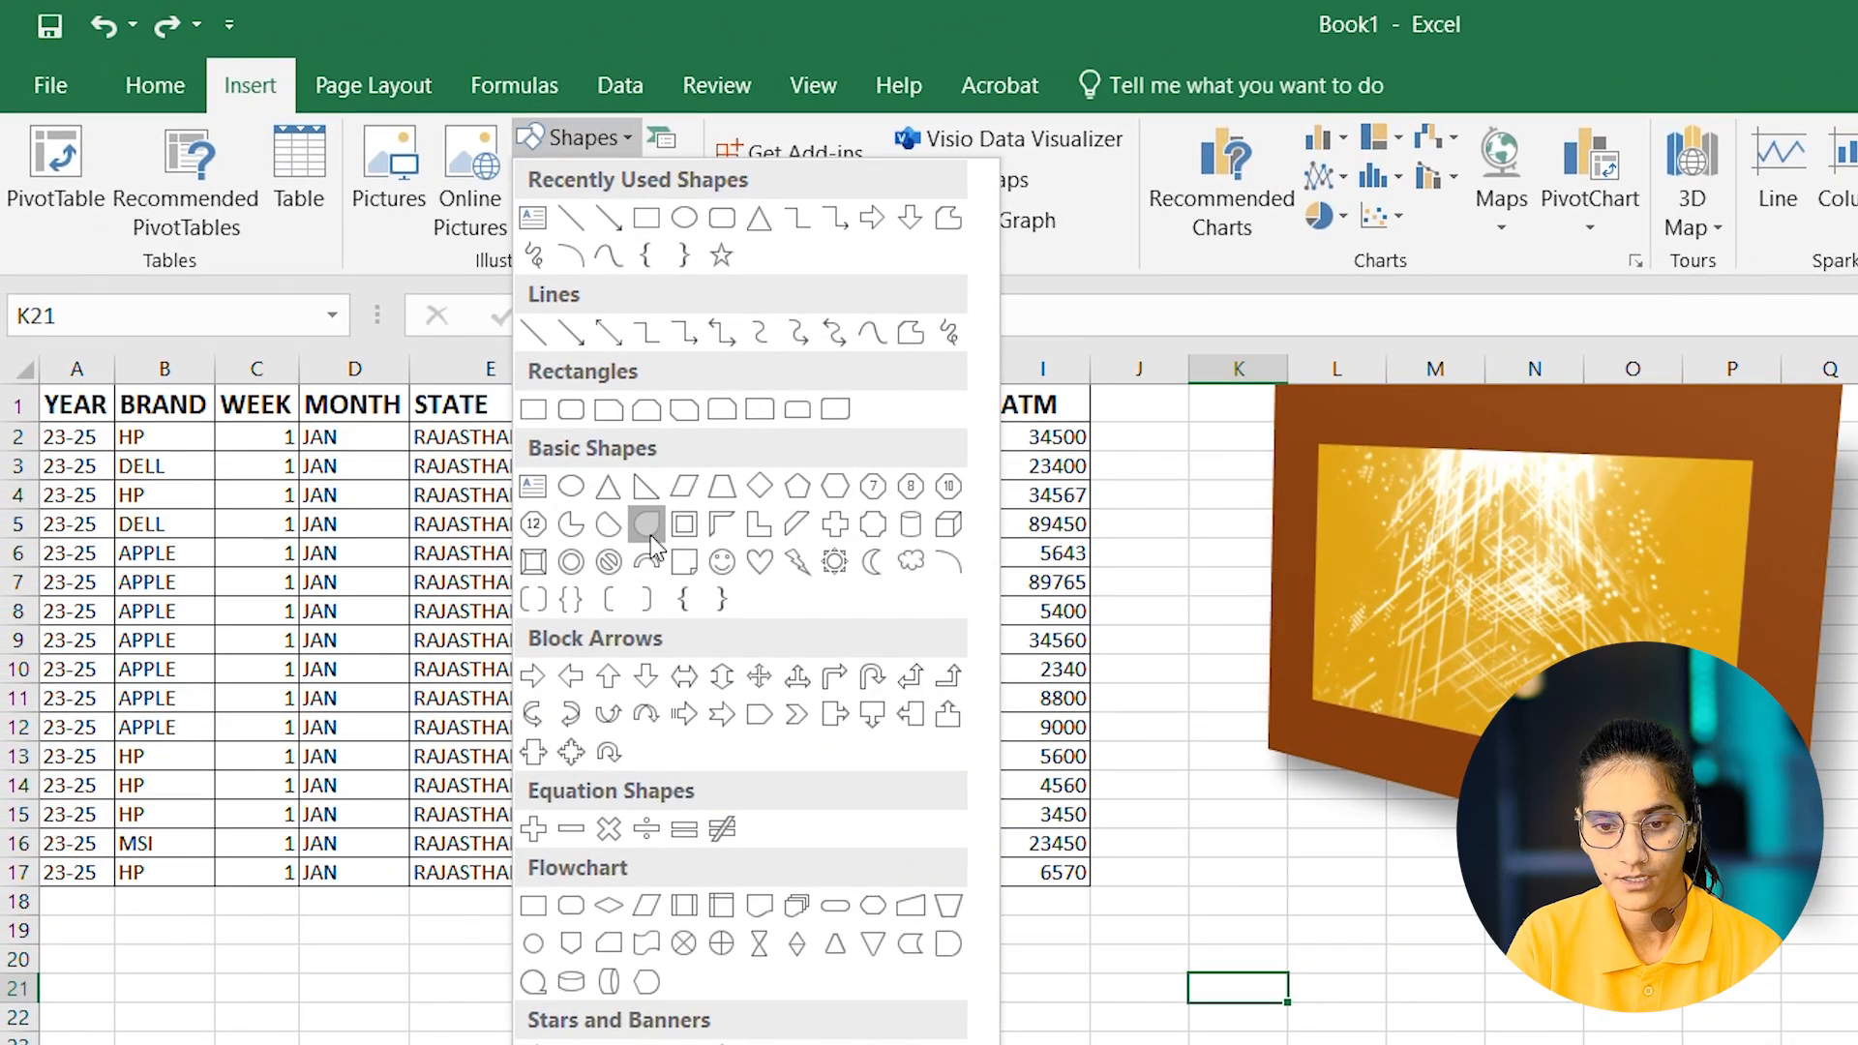
pyautogui.press('Escape')
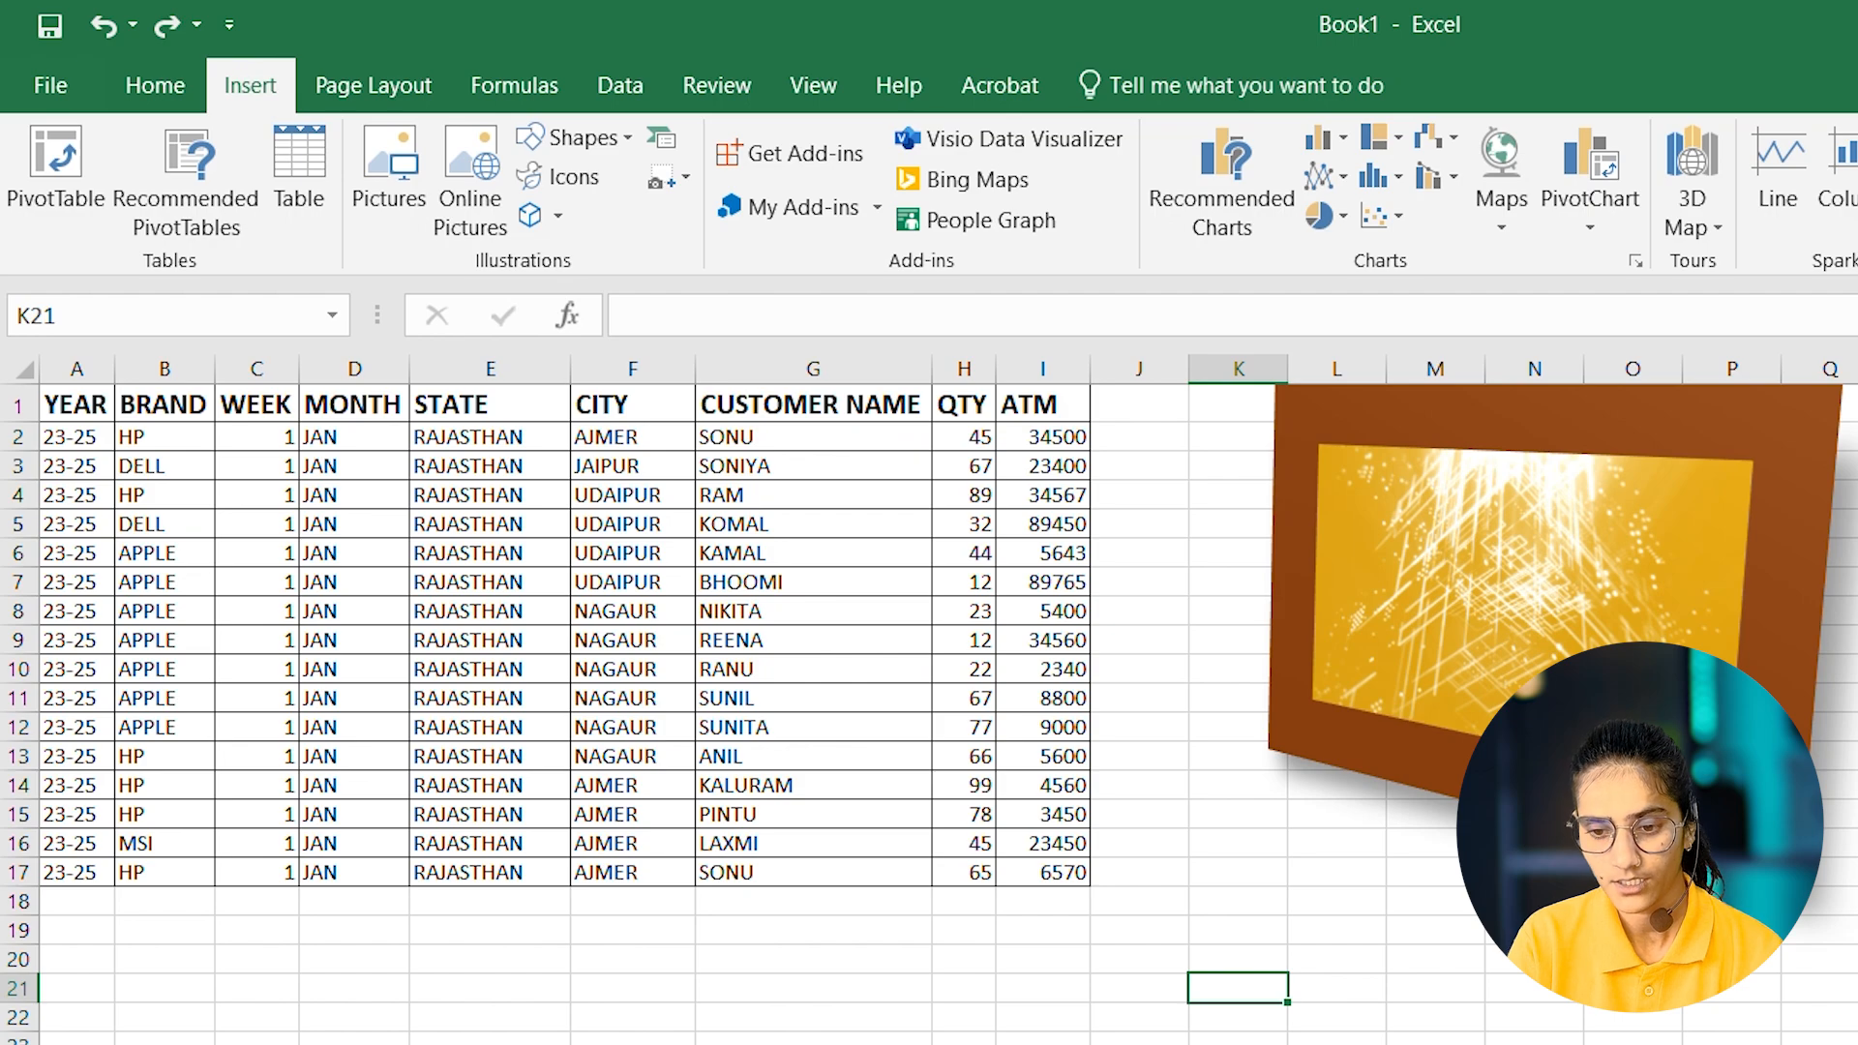
pyautogui.moveTo(1293, 975); pyautogui.dragTo(1360, 837)
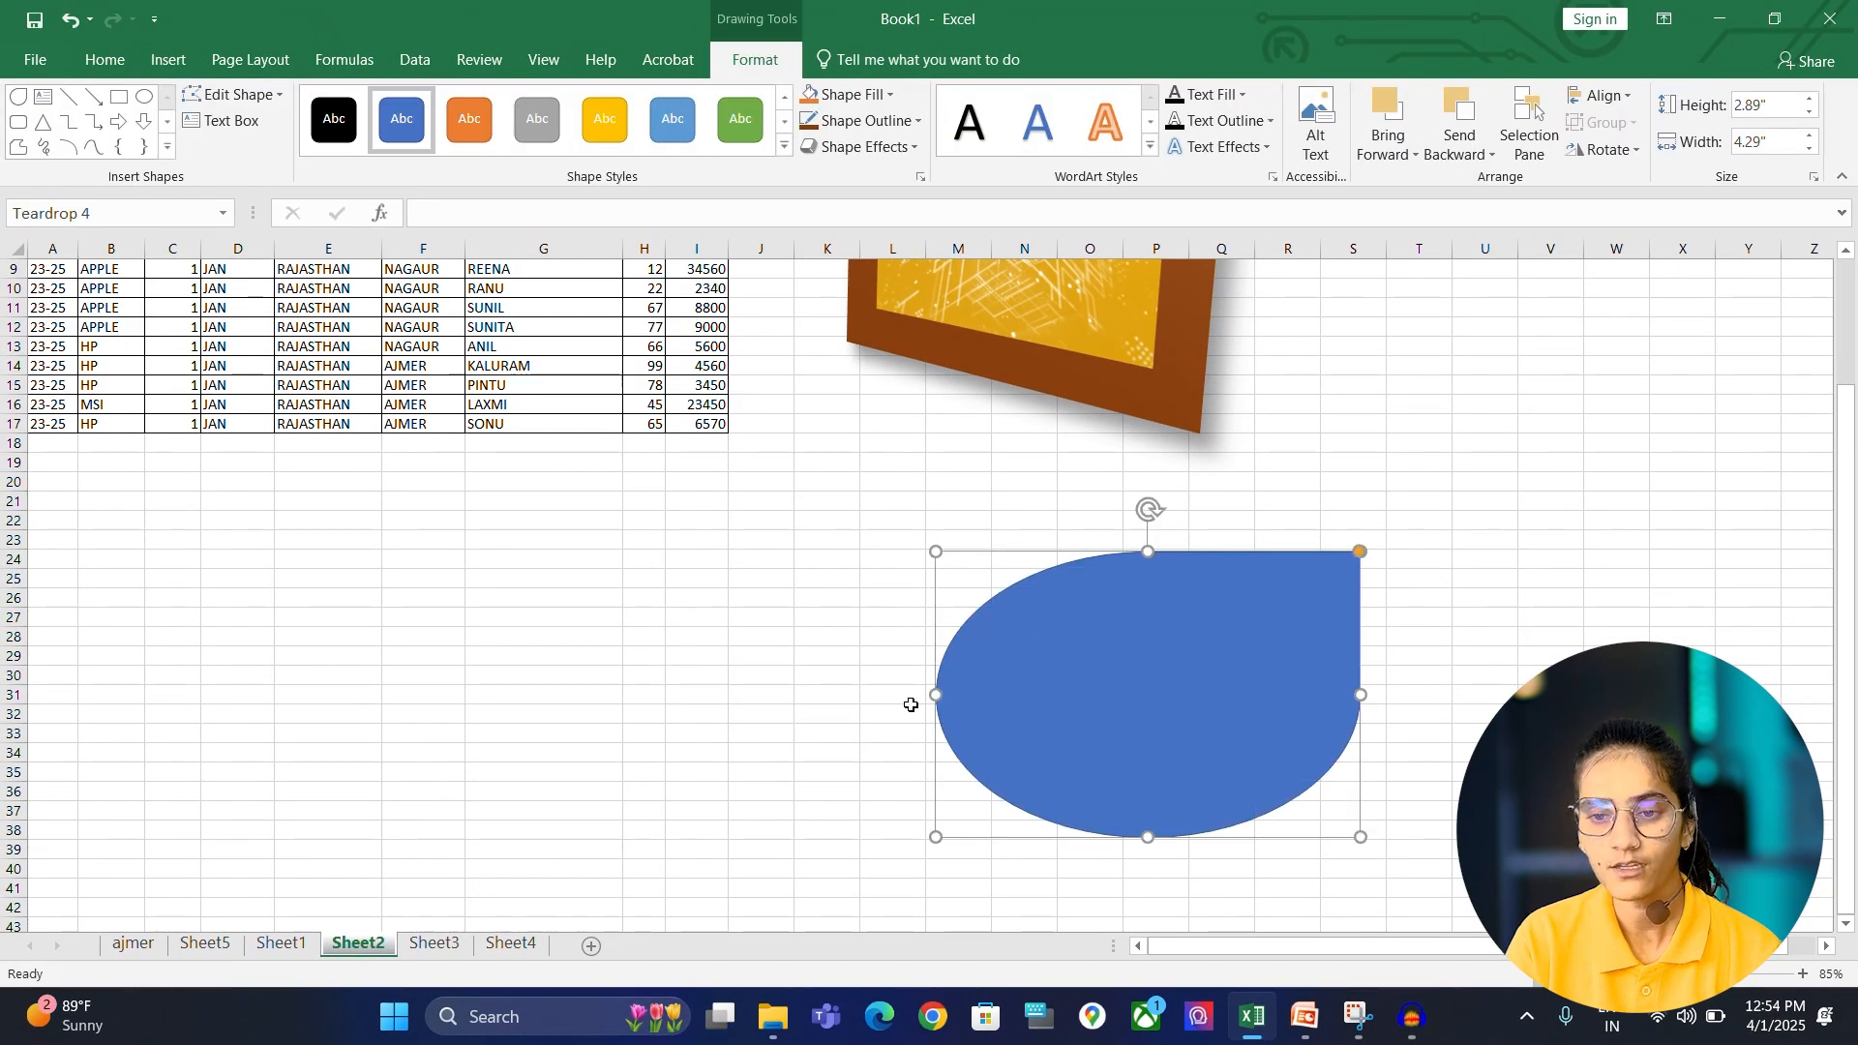
# - Apply the gray gradient theme style to the teardrop and fill it with the darkest gold theme color
pyautogui.click(790, 143)
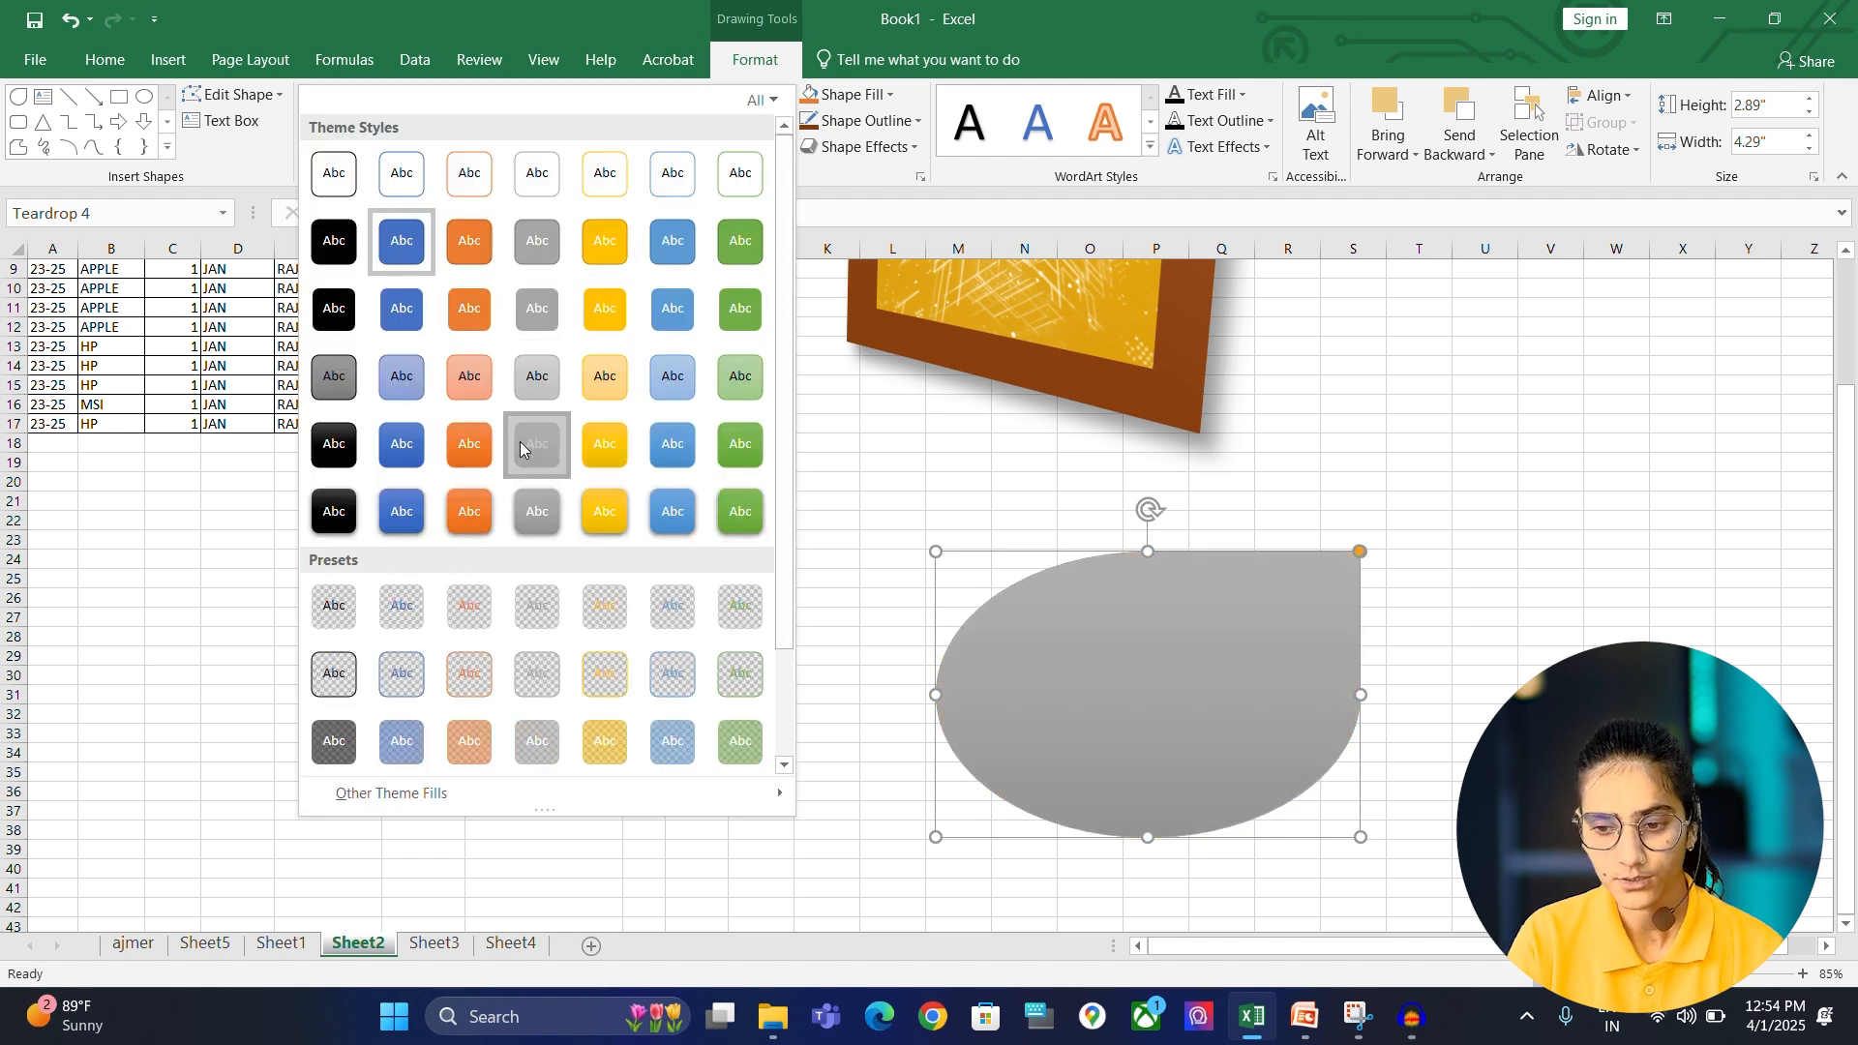
pyautogui.click(521, 448)
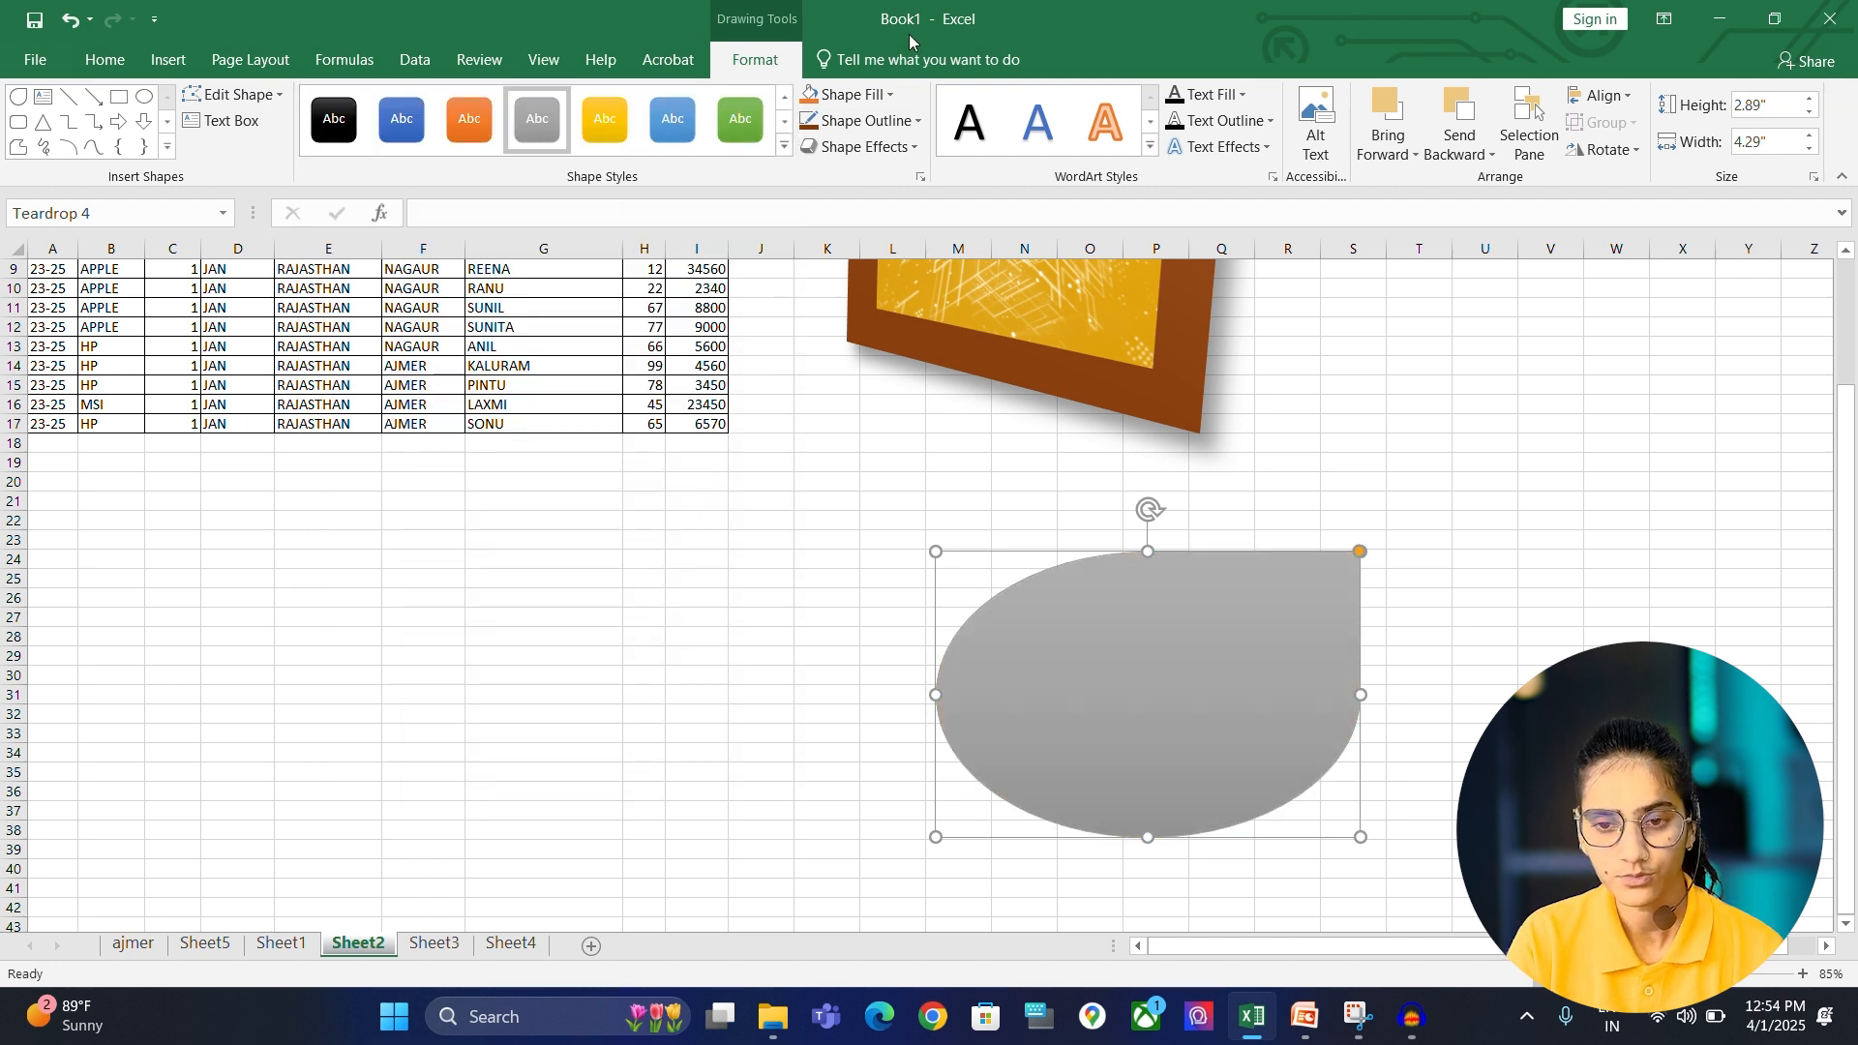
pyautogui.click(880, 96)
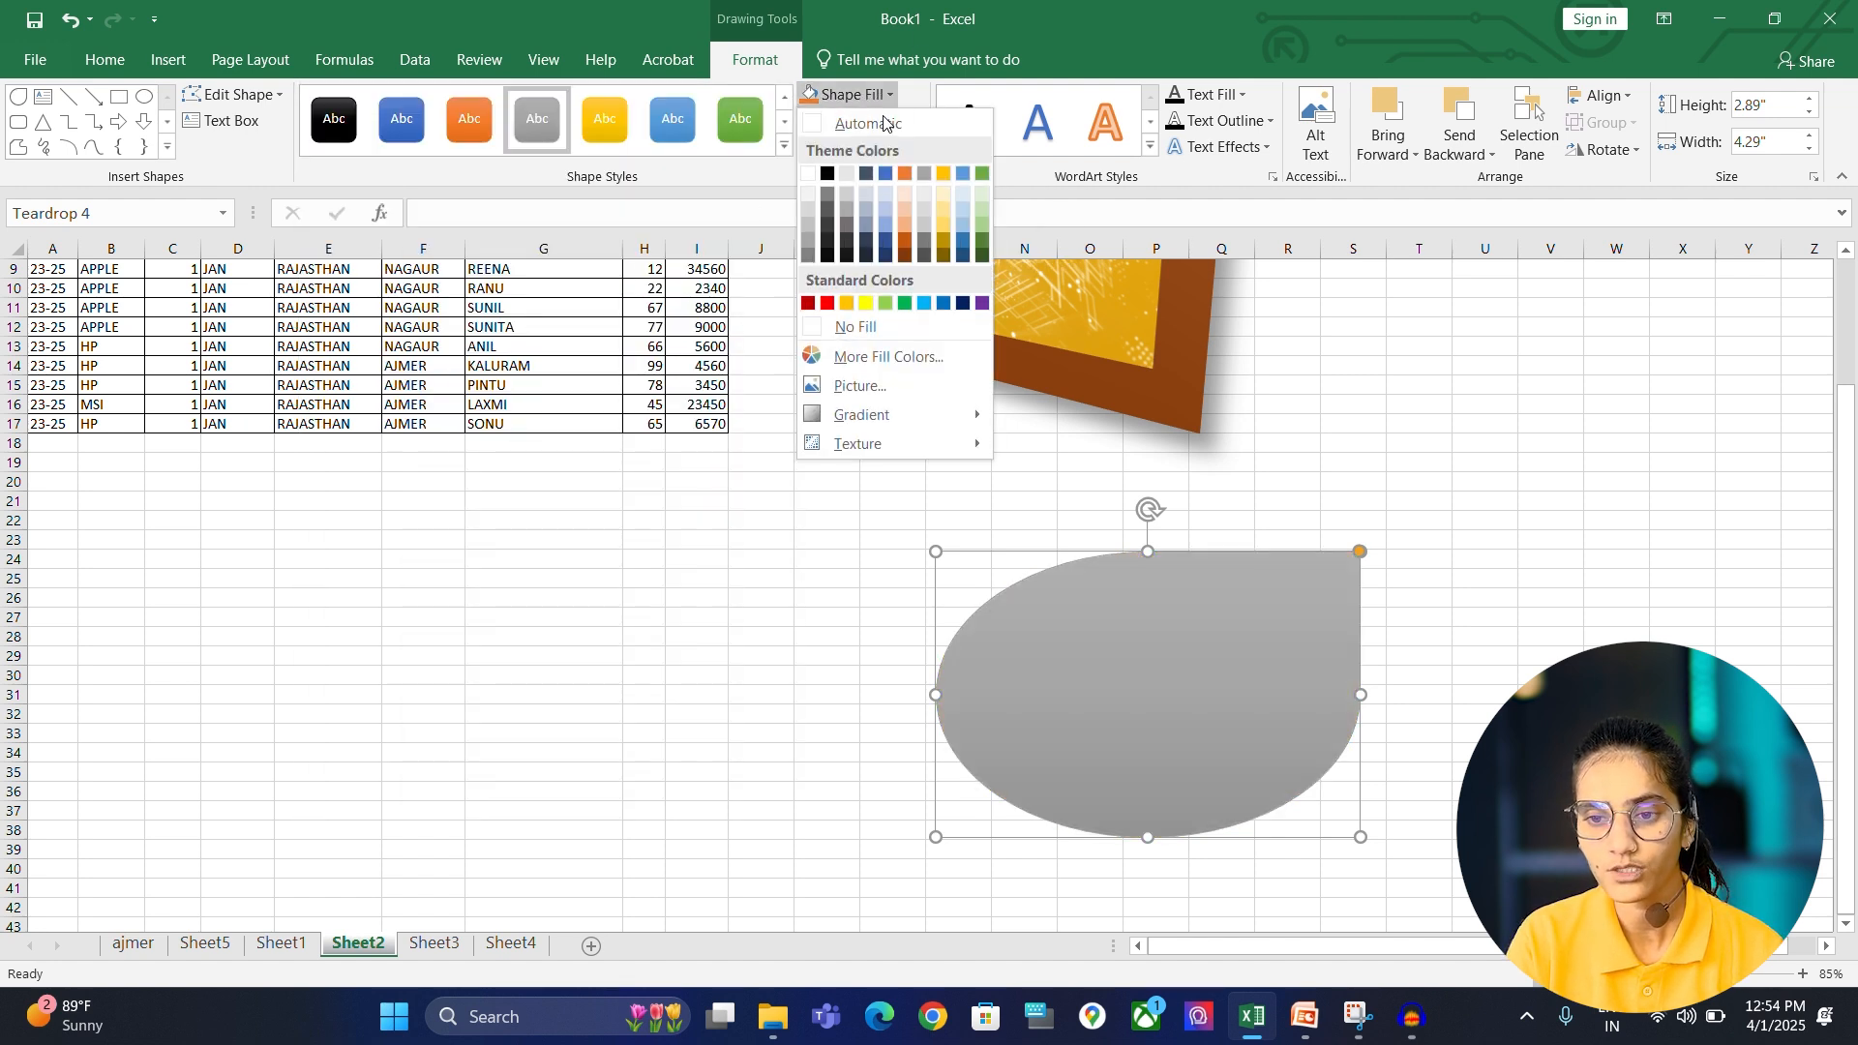
pyautogui.click(939, 253)
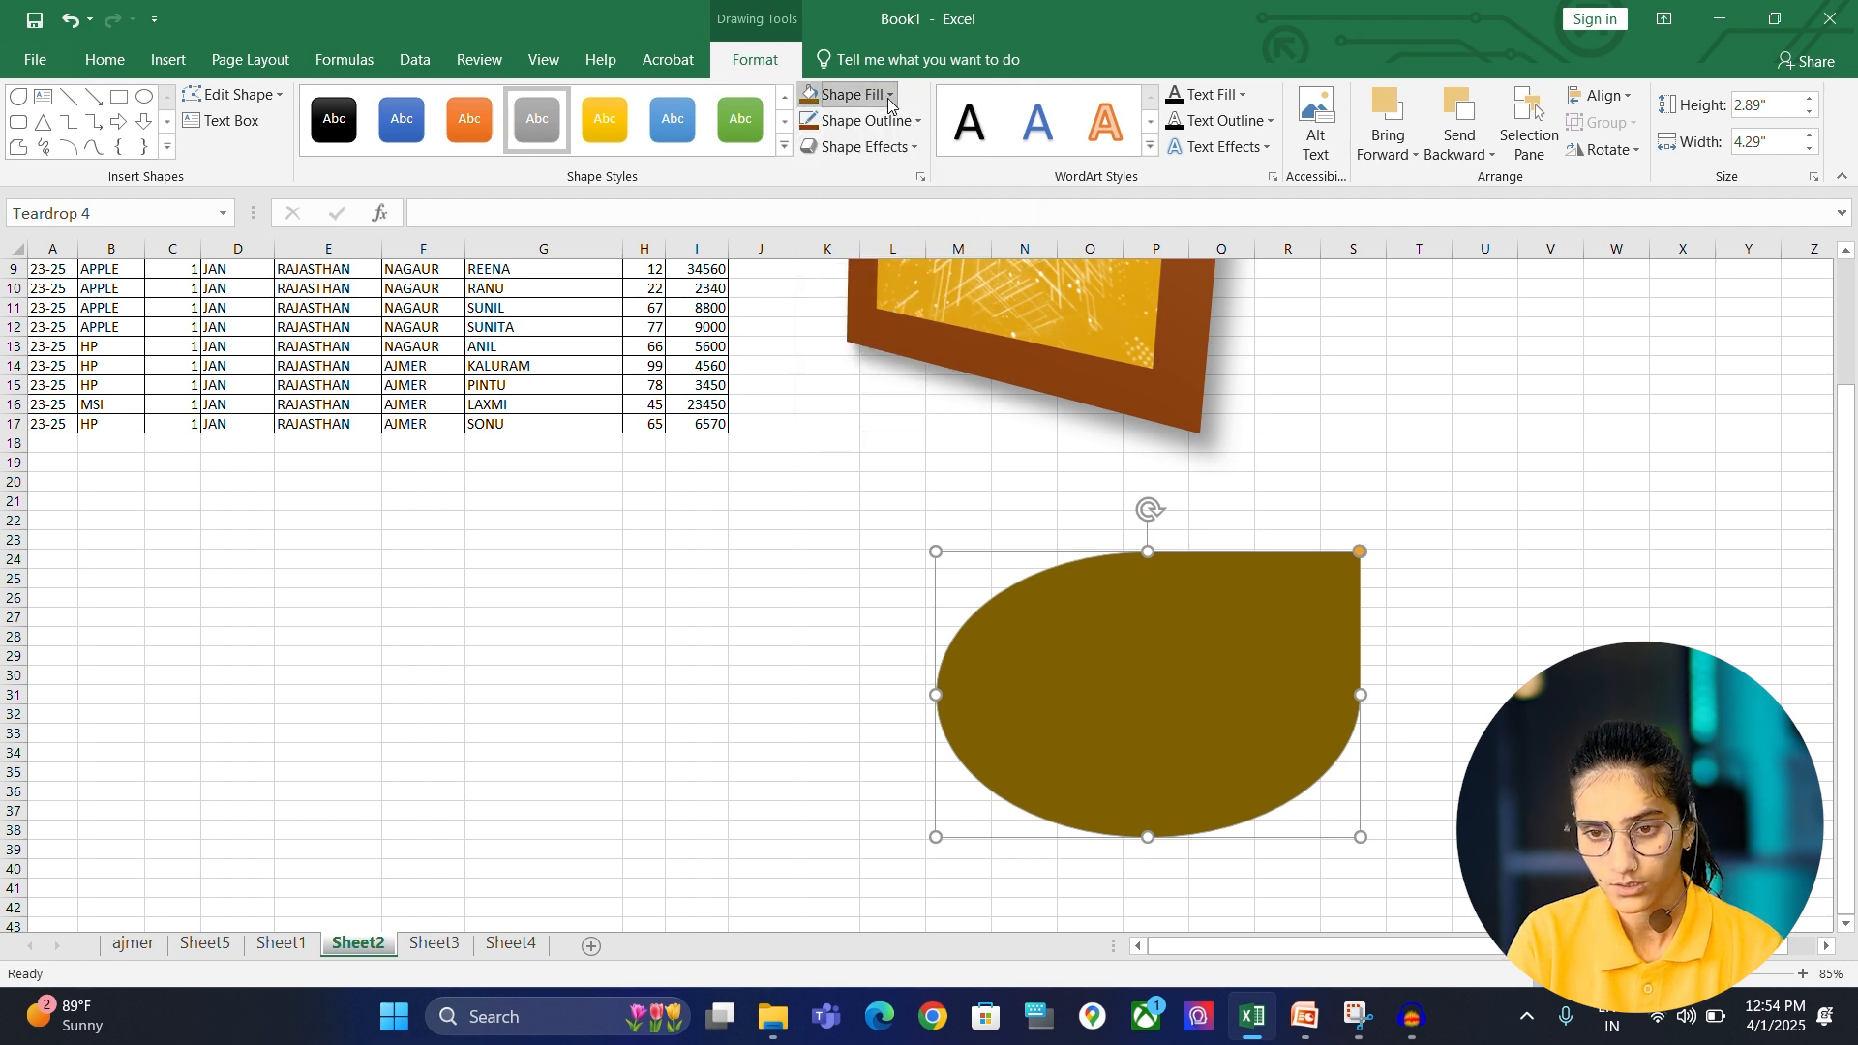
# - Give the teardrop's fill a light gradient variation radiating from the center
pyautogui.click(884, 98)
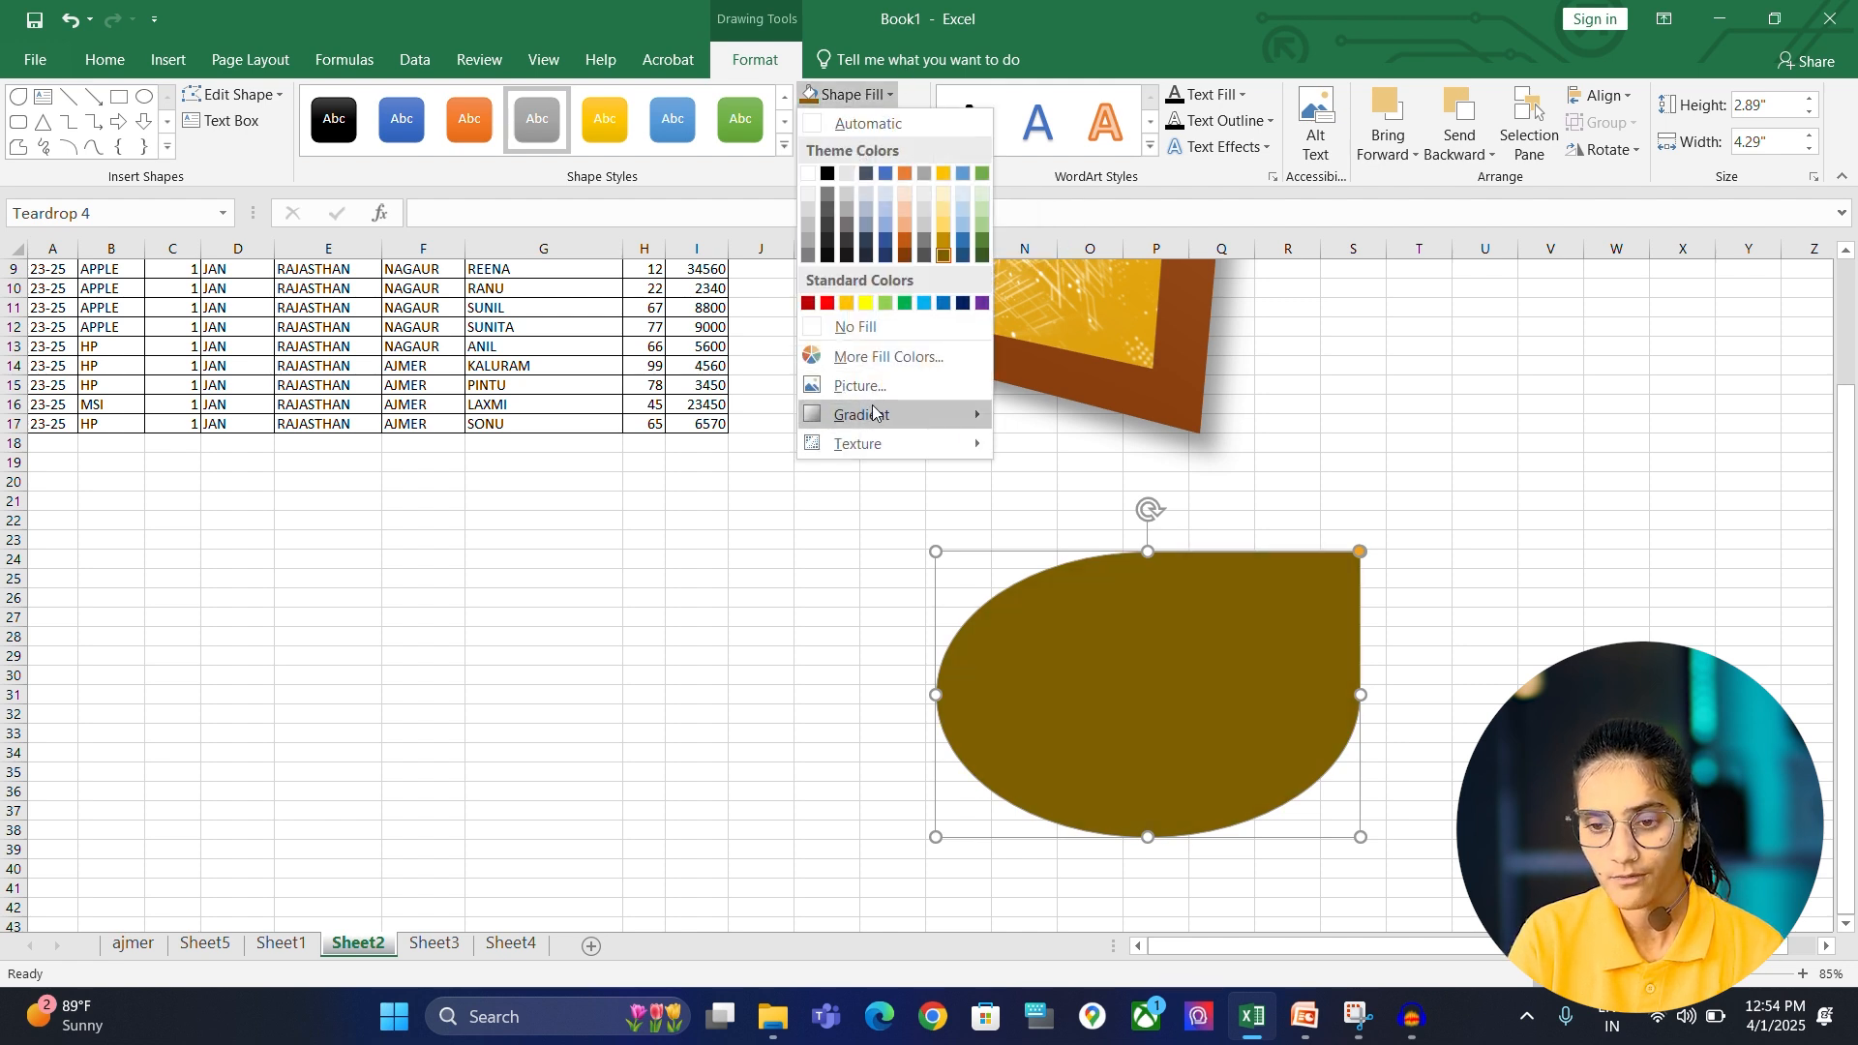
pyautogui.moveTo(866, 414)
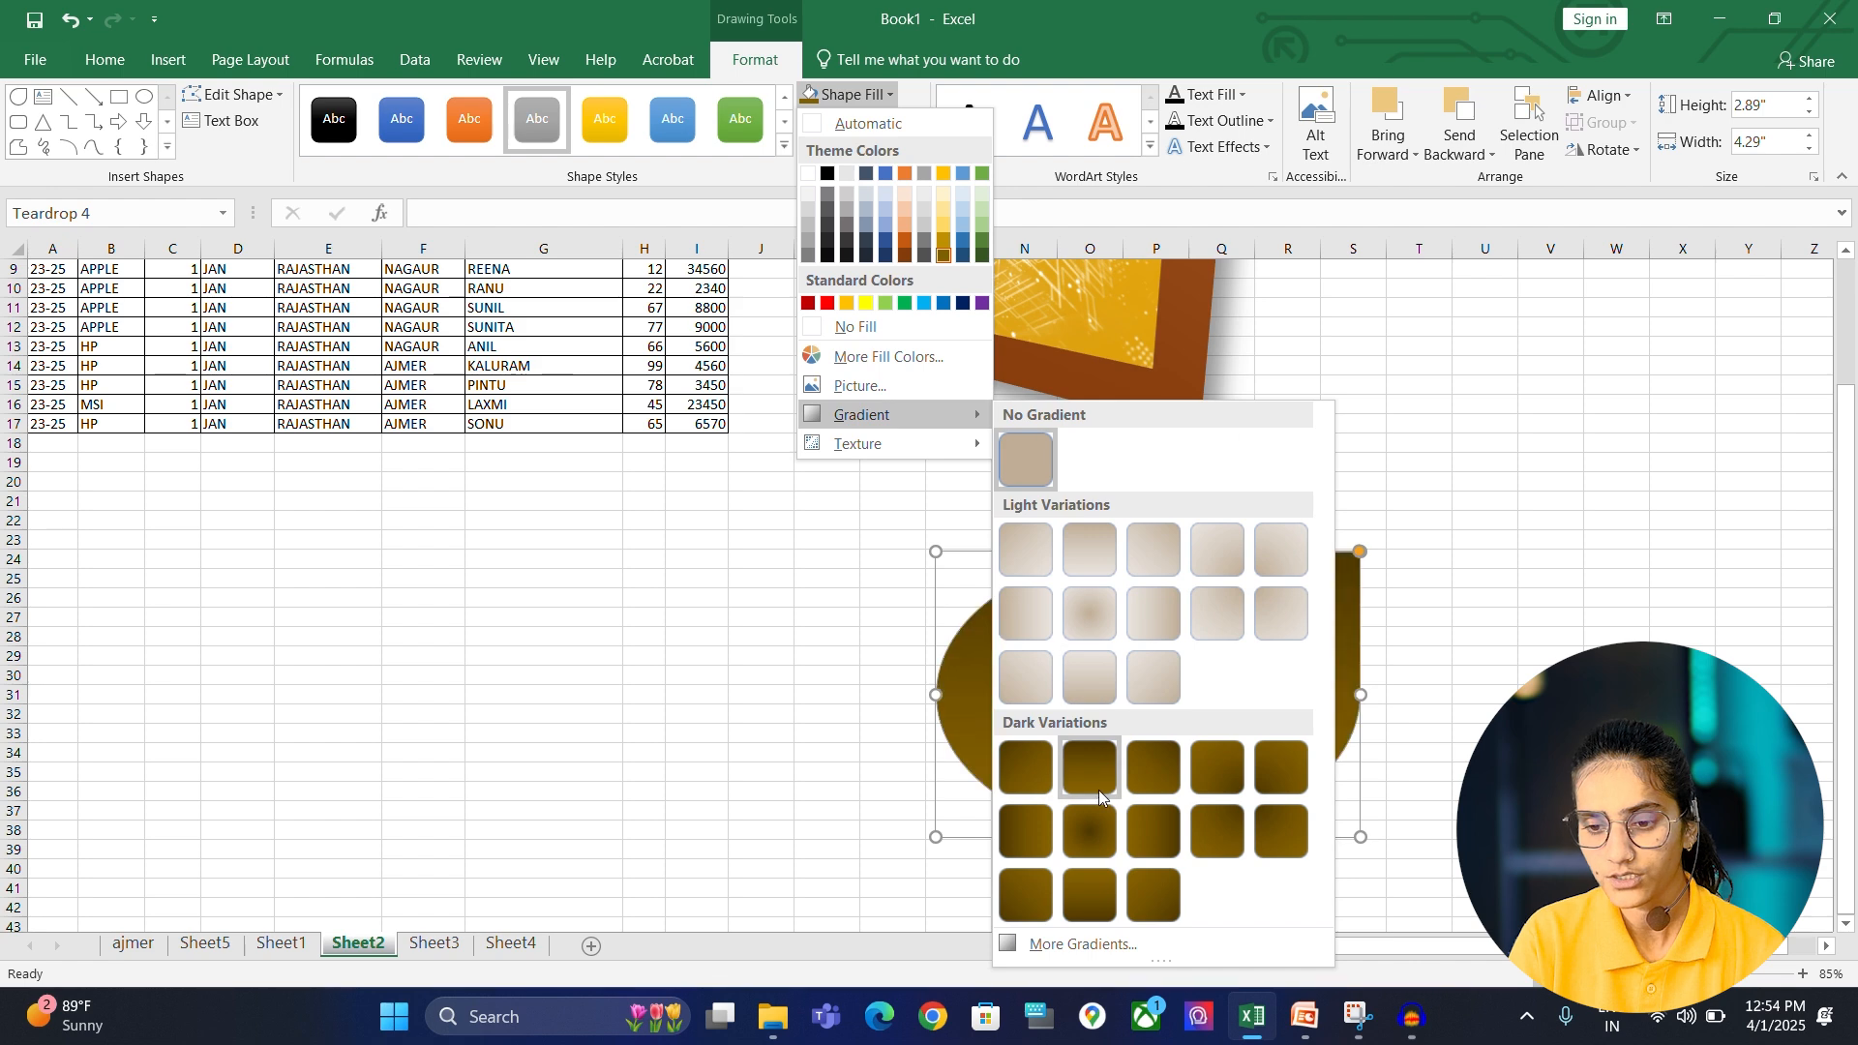
pyautogui.click(1107, 616)
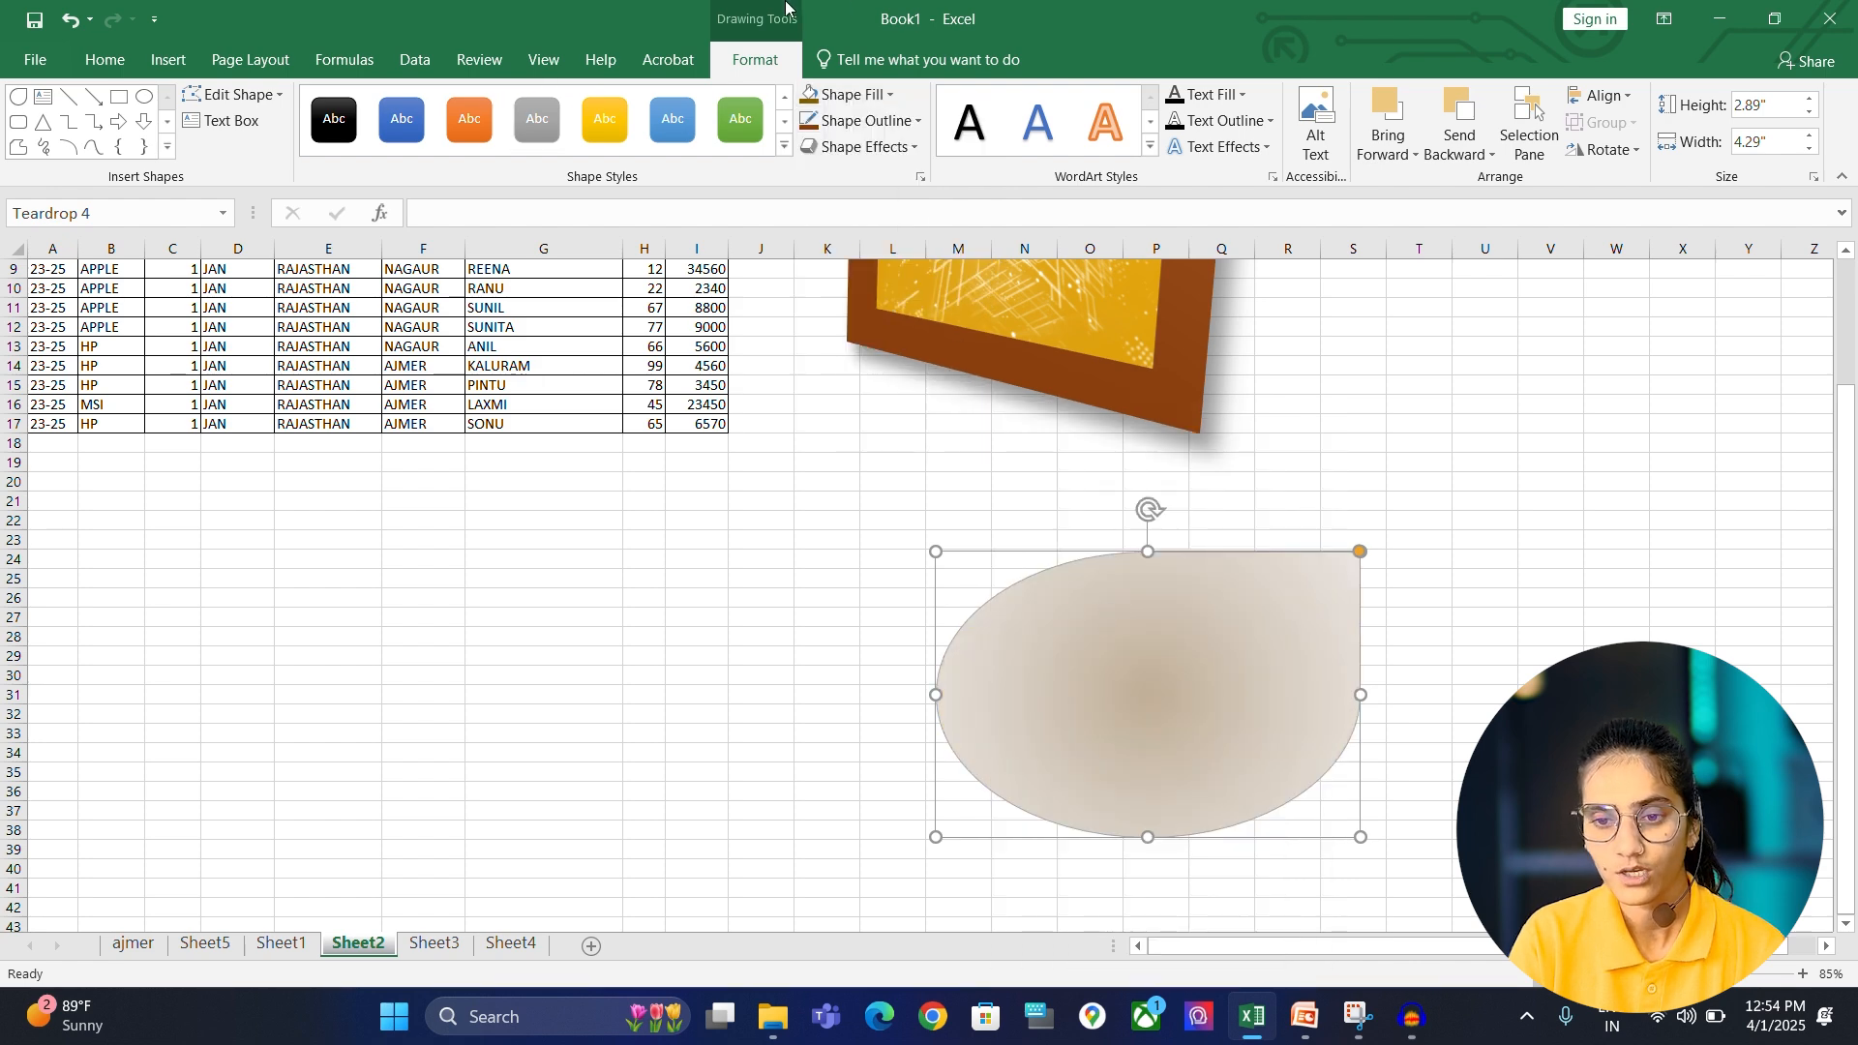
# - Fill the teardrop with the brown marble texture and add the text "dsfdsfdsufjmsd" inside it
pyautogui.click(893, 94)
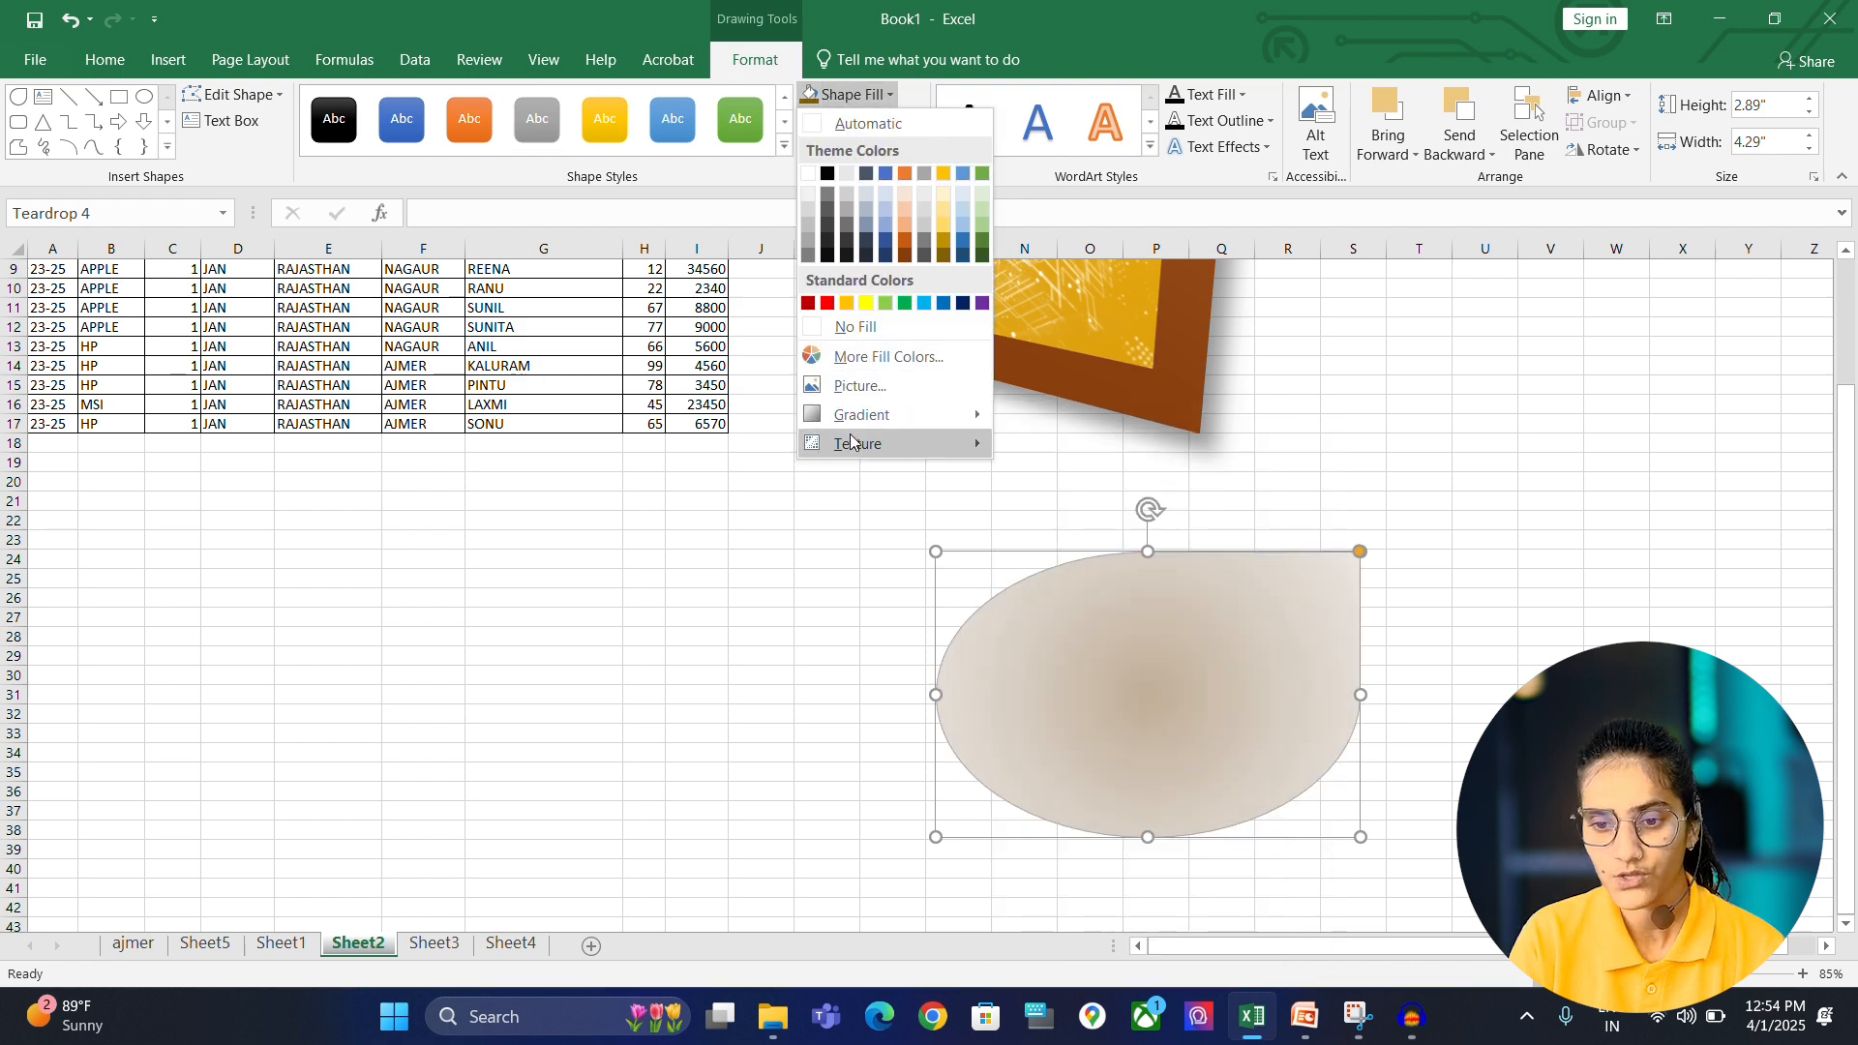
pyautogui.moveTo(864, 445)
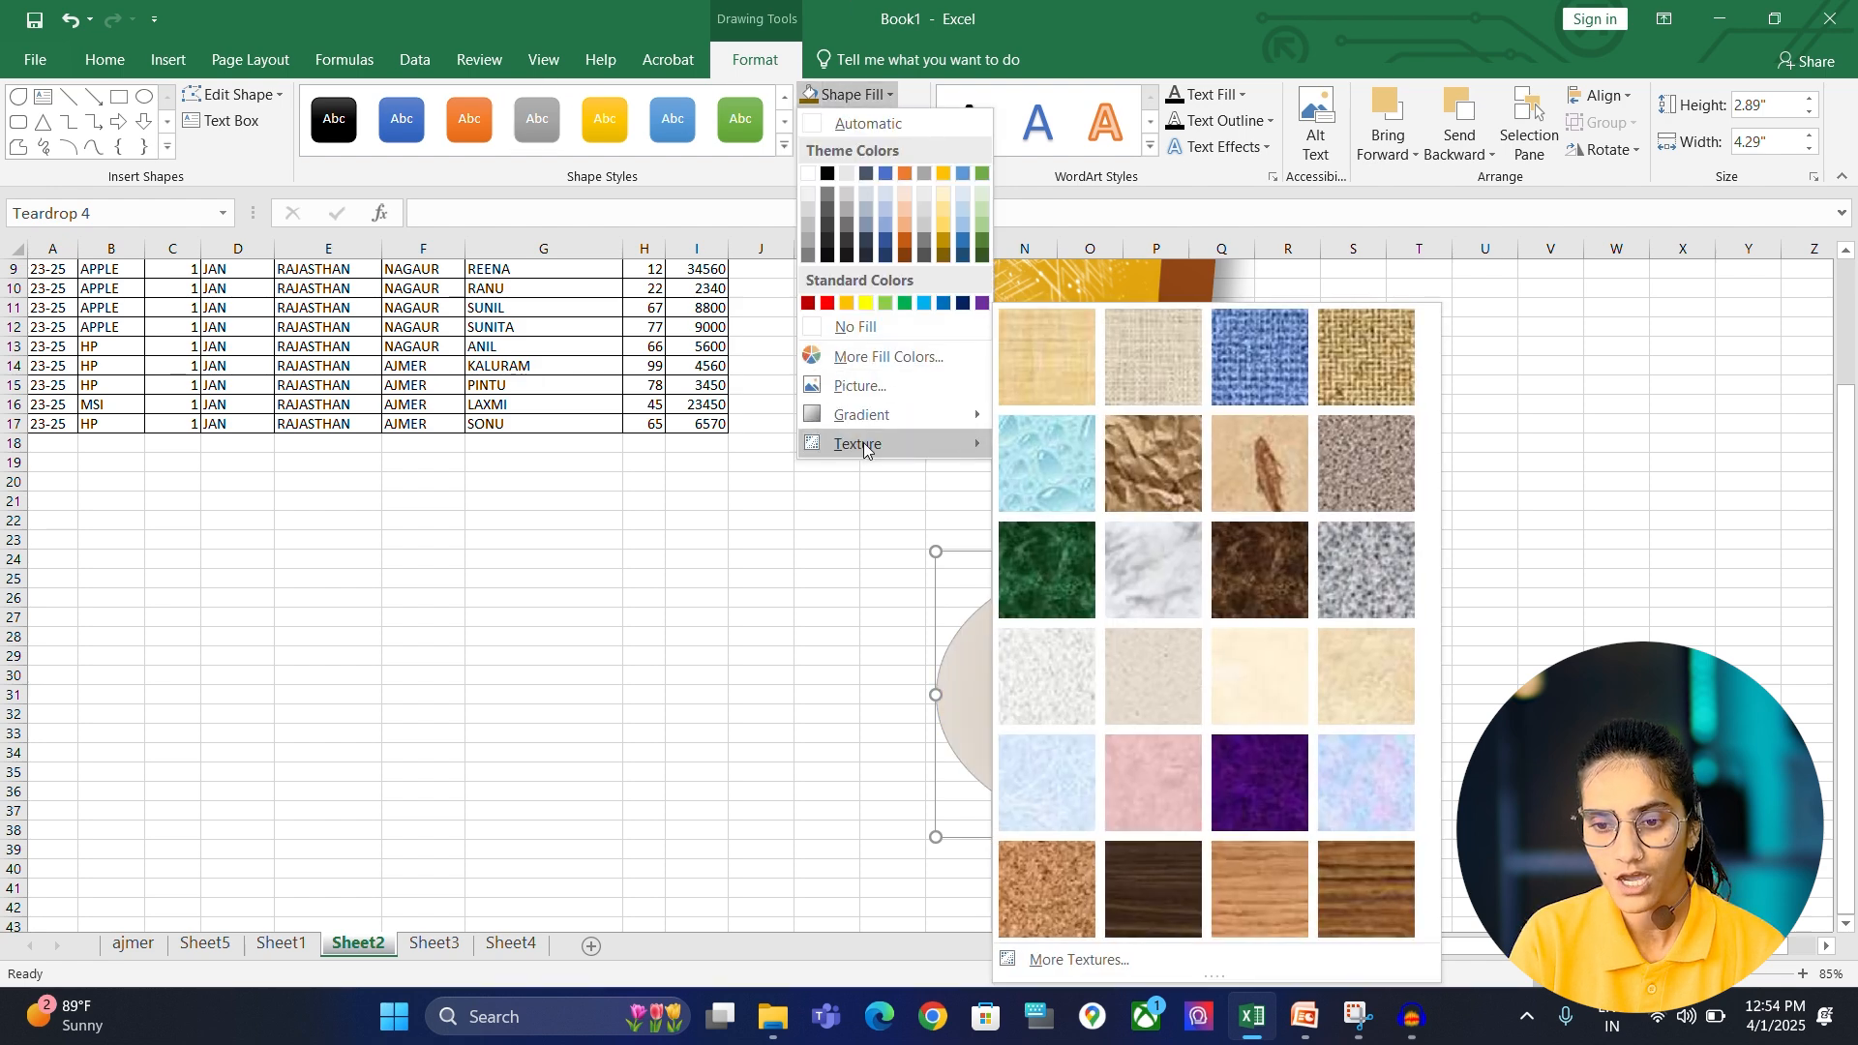
pyautogui.click(1258, 592)
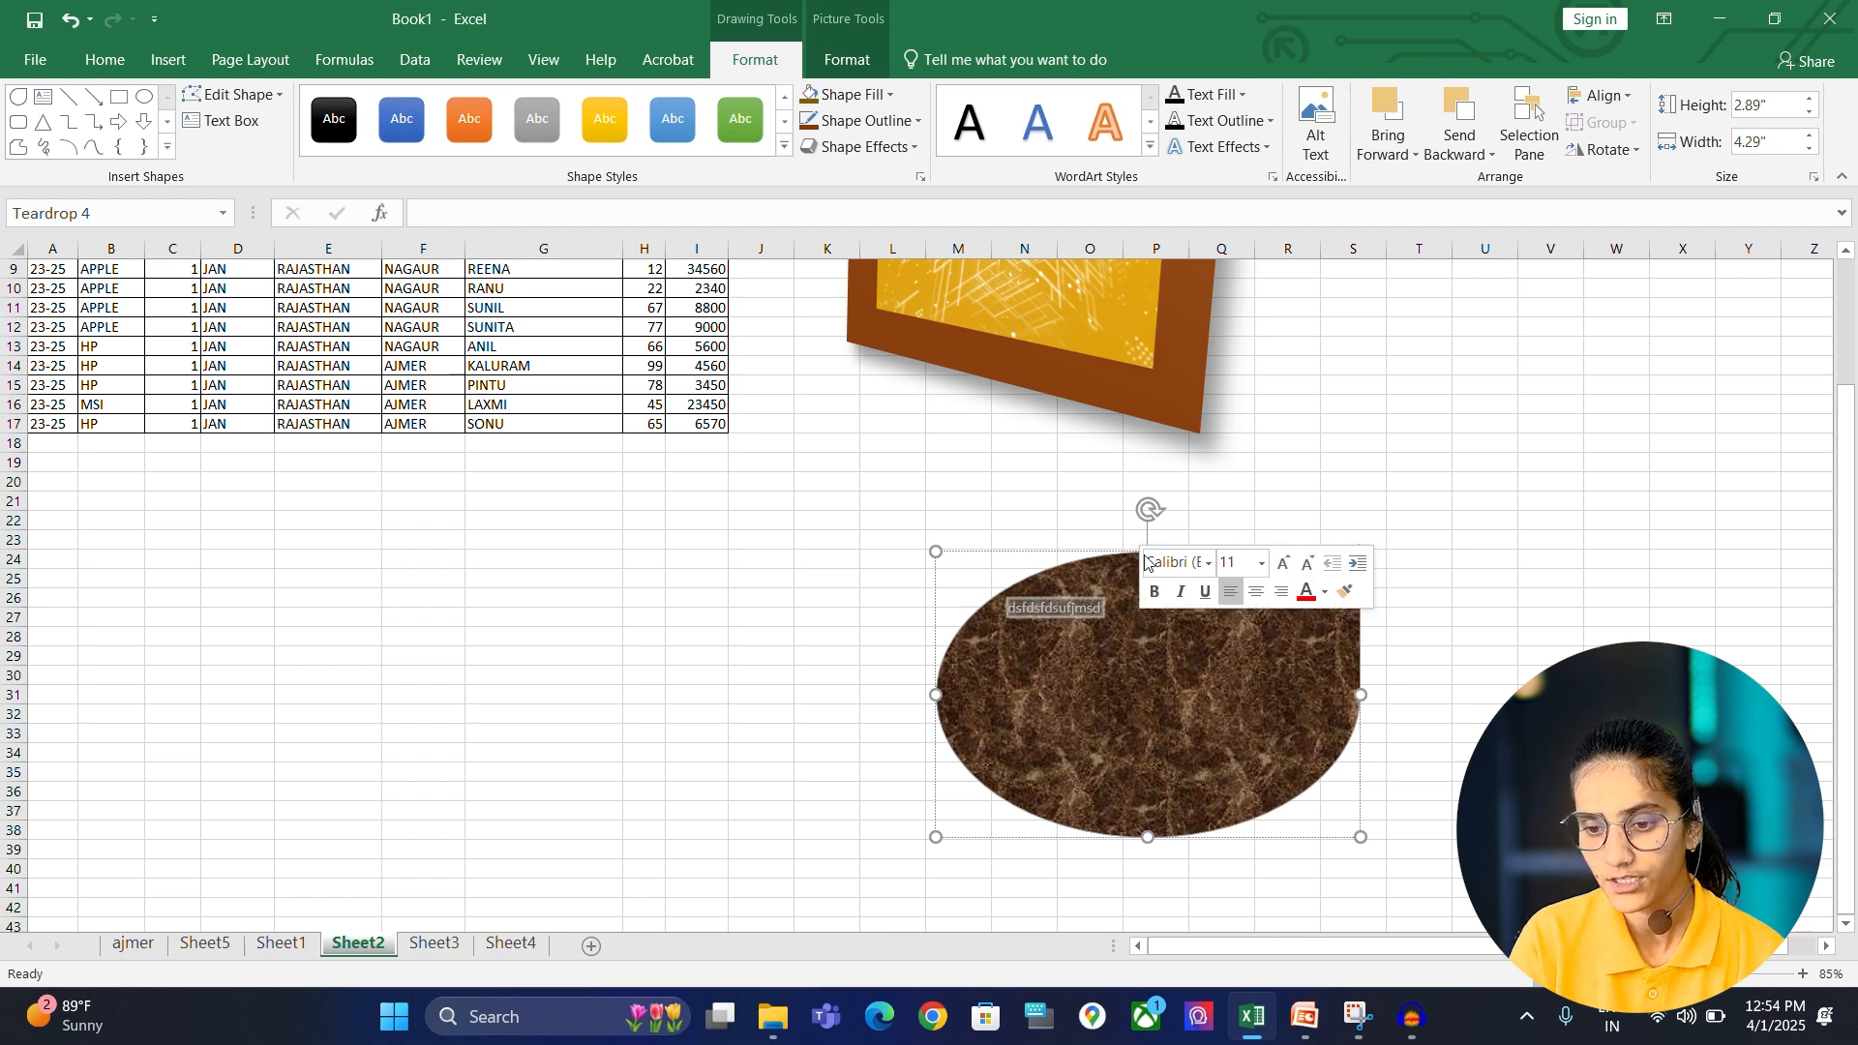
# - Apply the patterned blue WordArt style to the selected text in the teardrop
pyautogui.click(1151, 147)
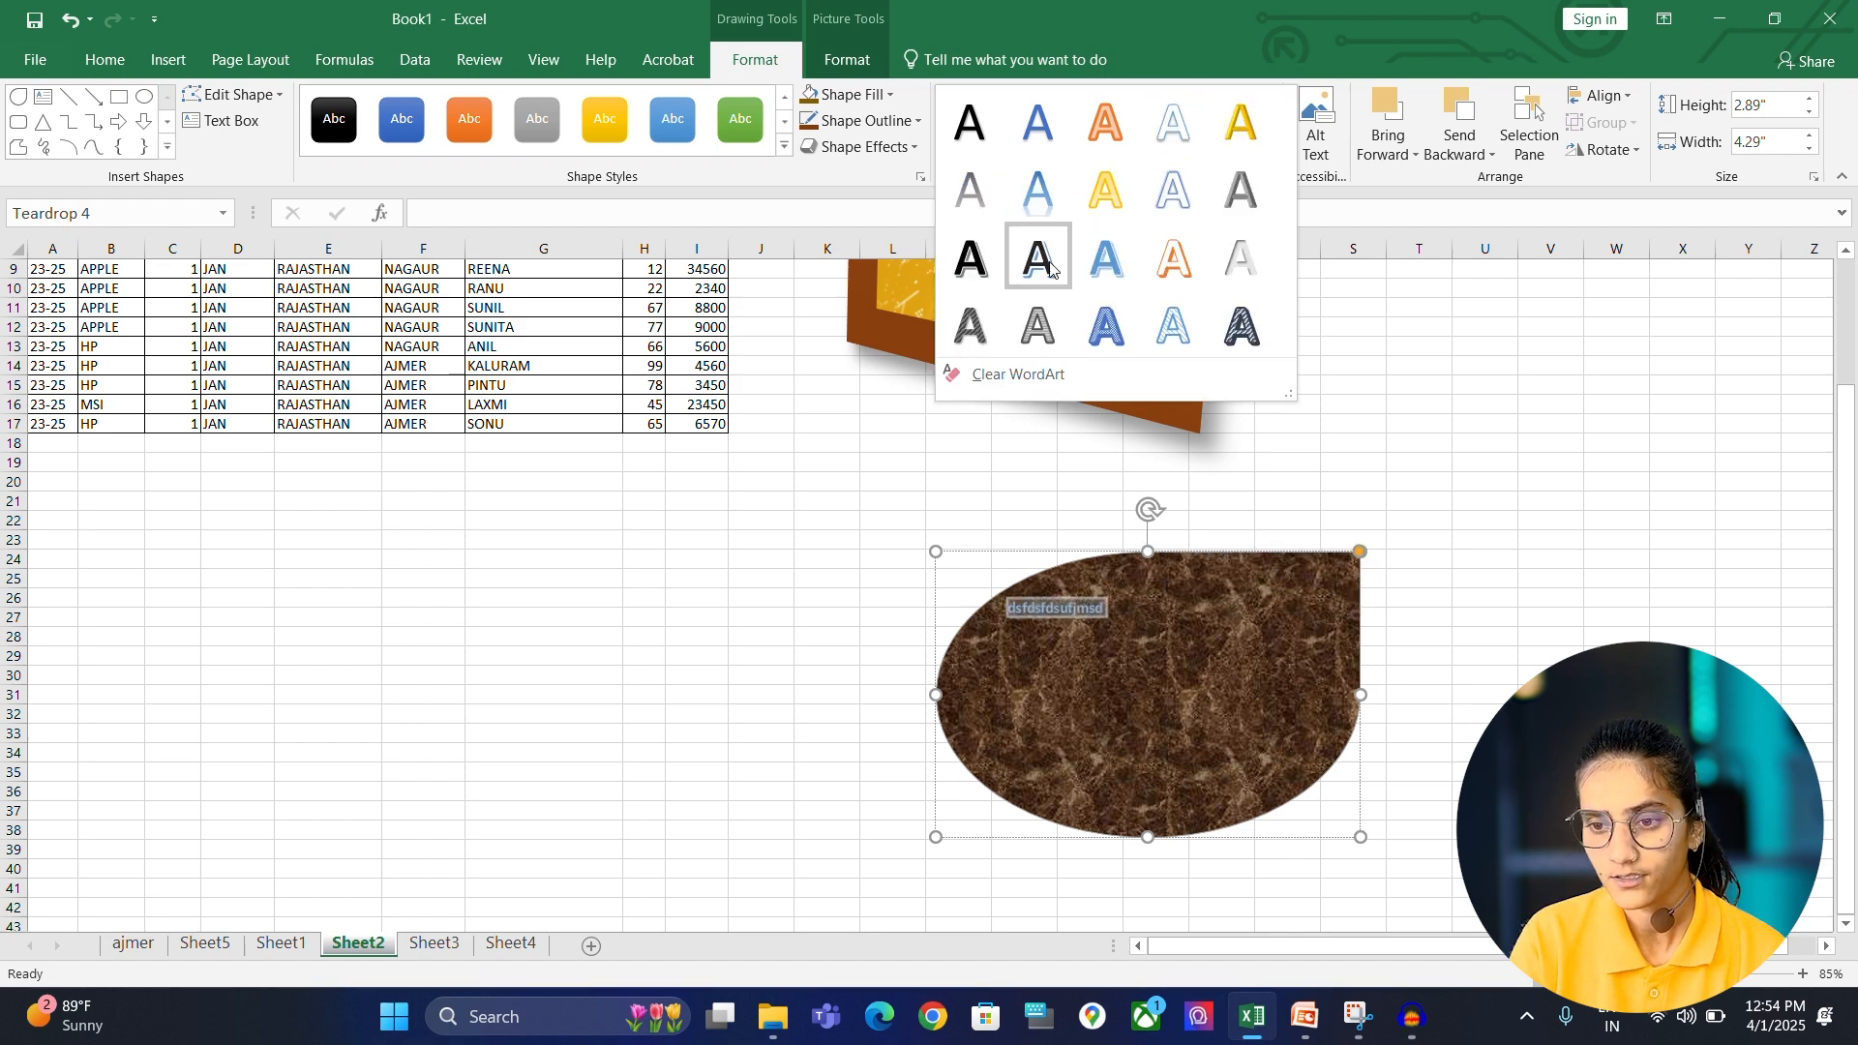
pyautogui.click(1119, 312)
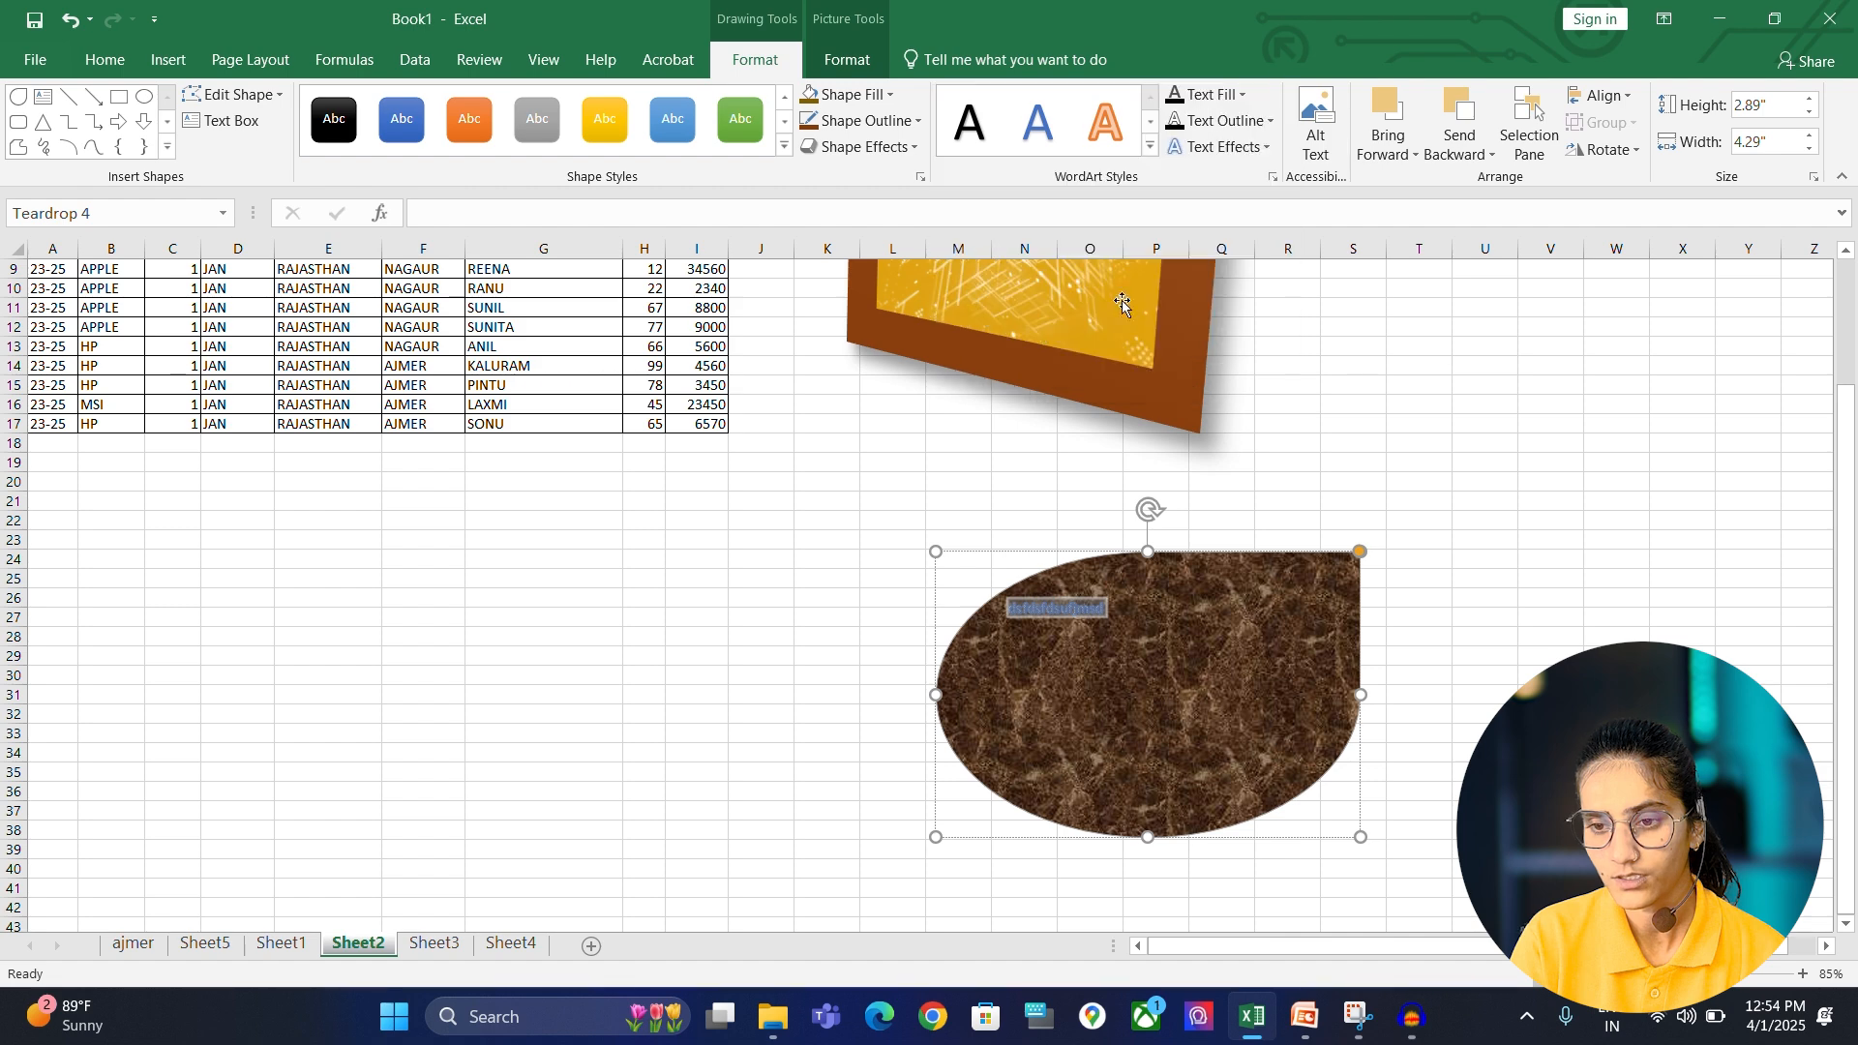
pyautogui.click(1243, 96)
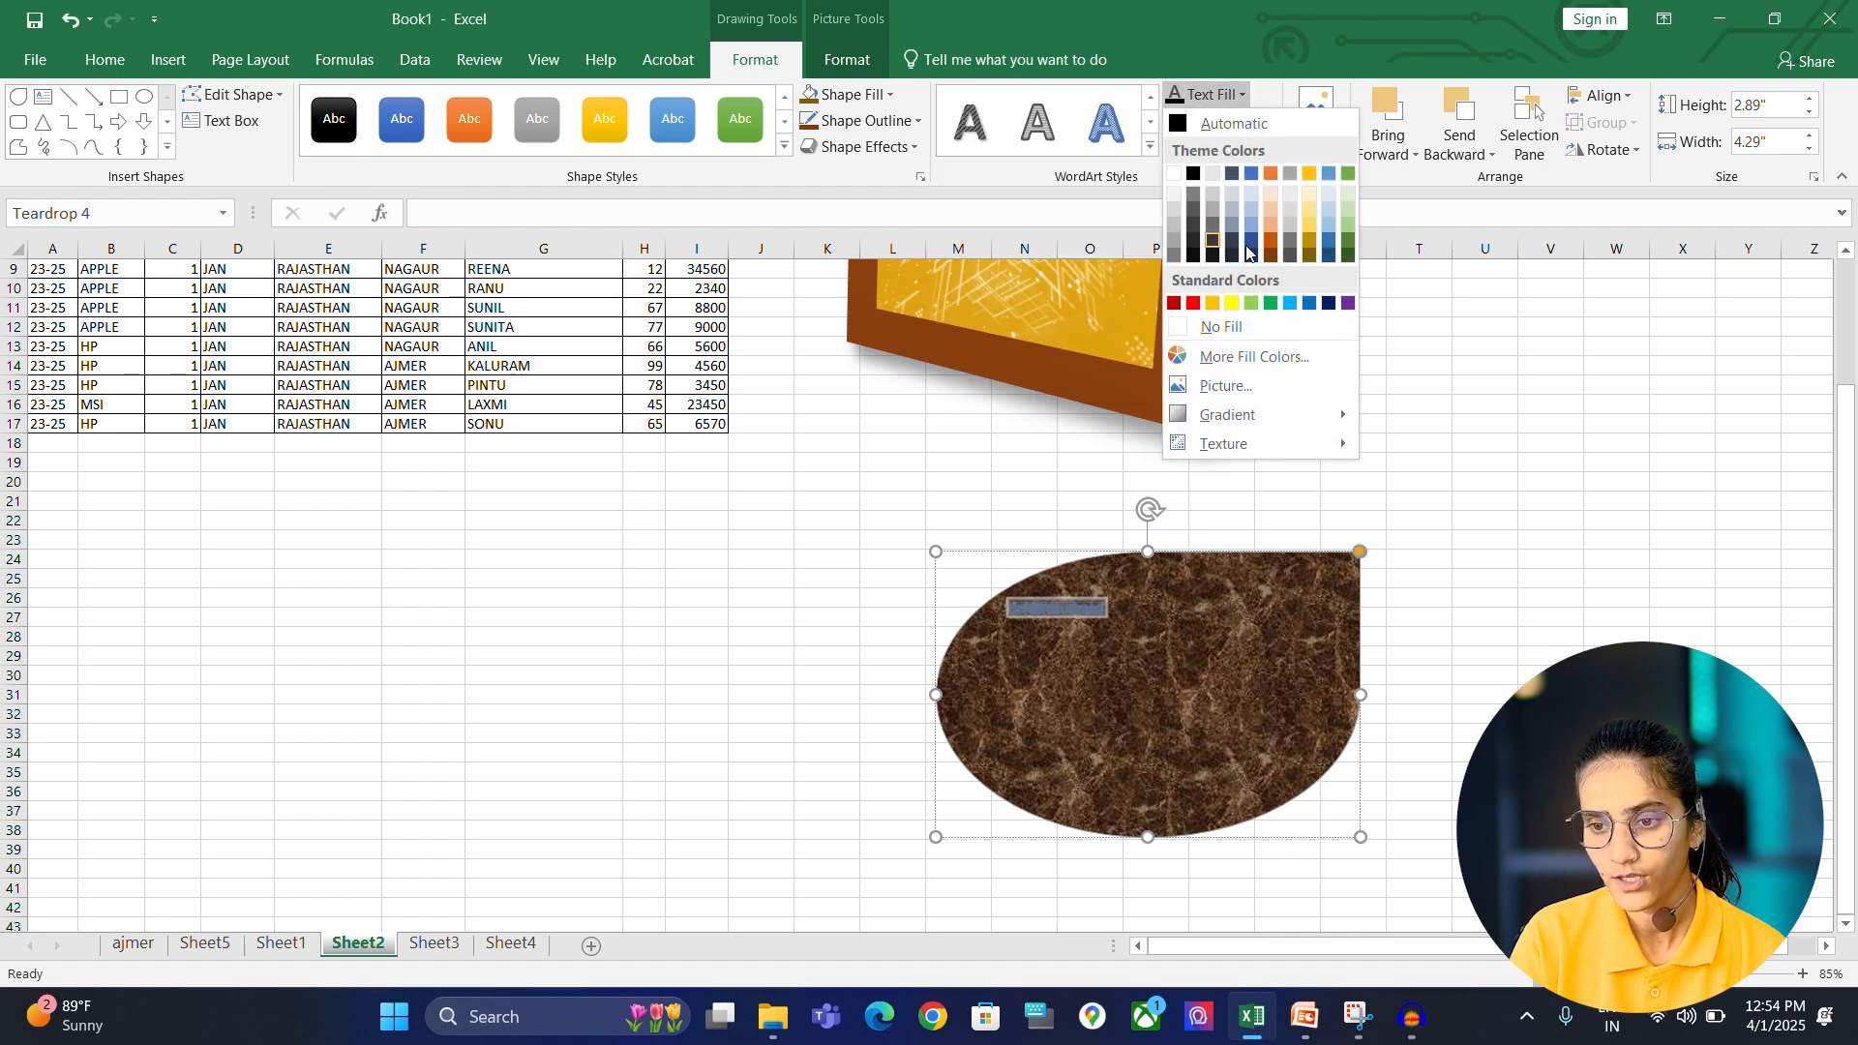
pyautogui.moveTo(1218, 448)
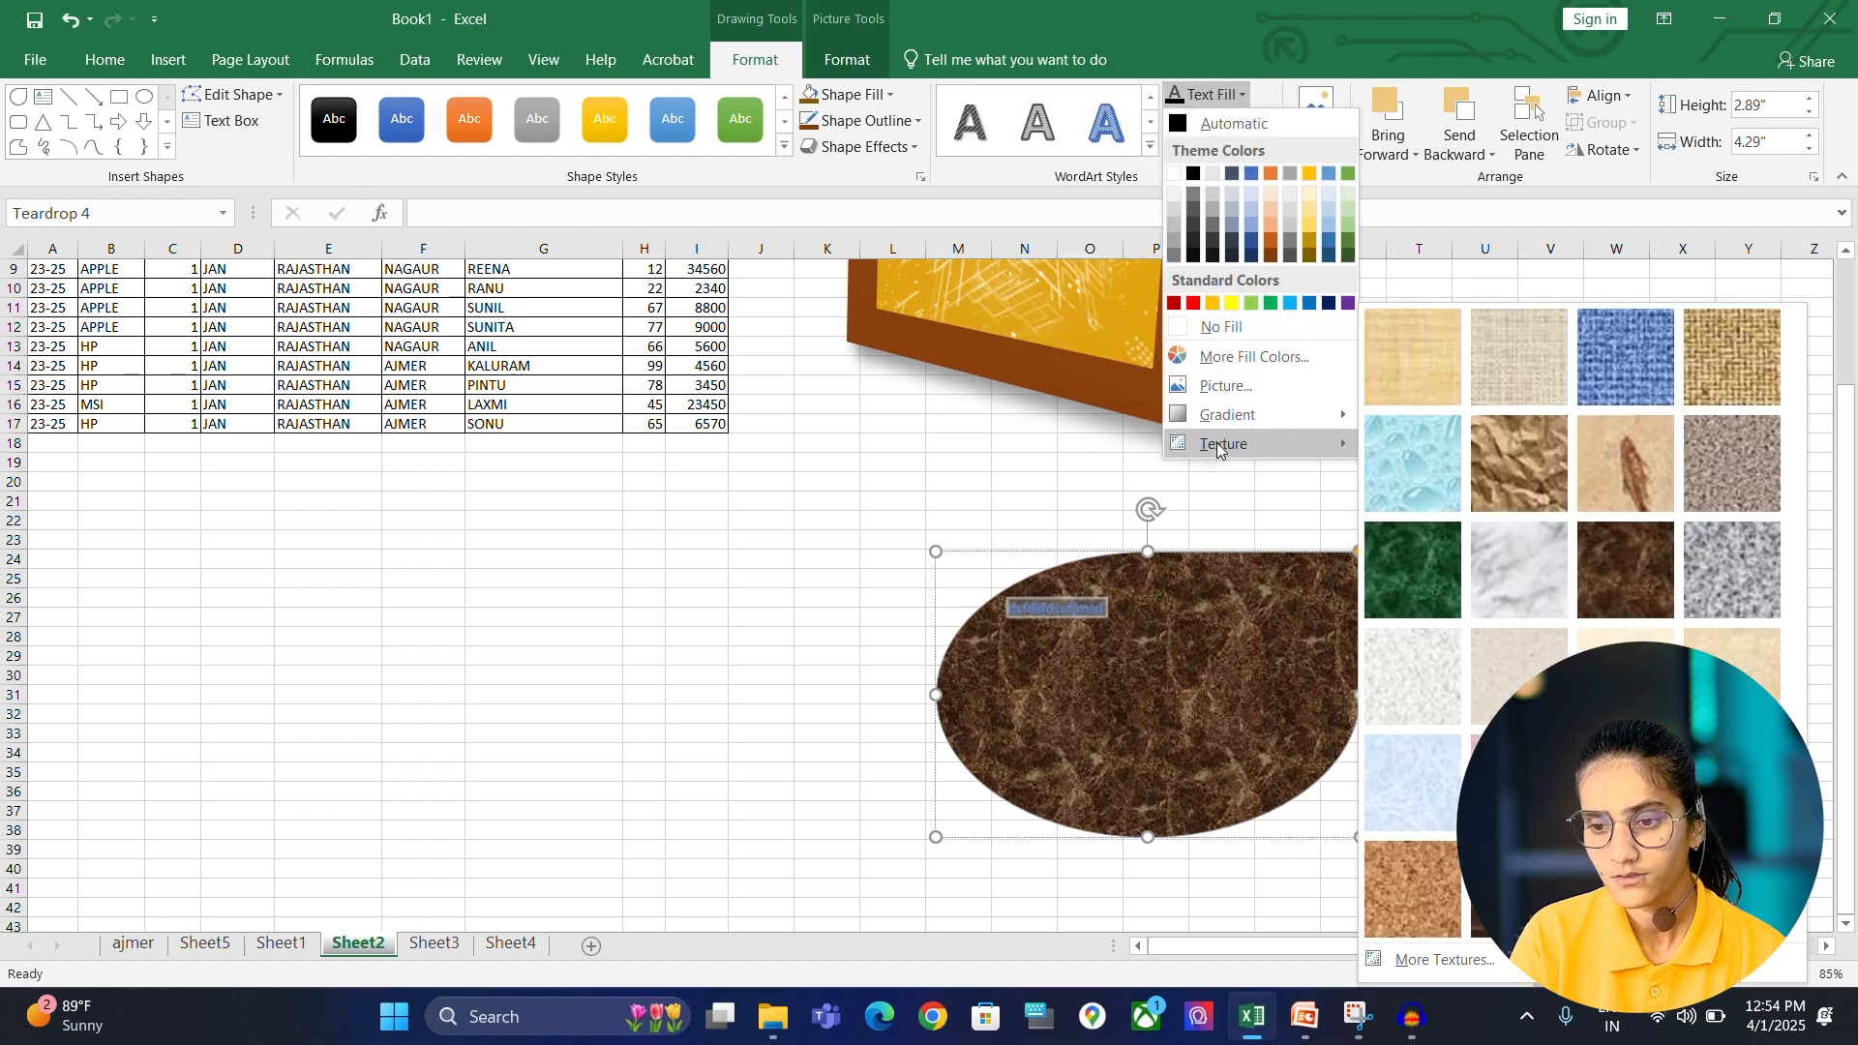
pyautogui.click(1083, 459)
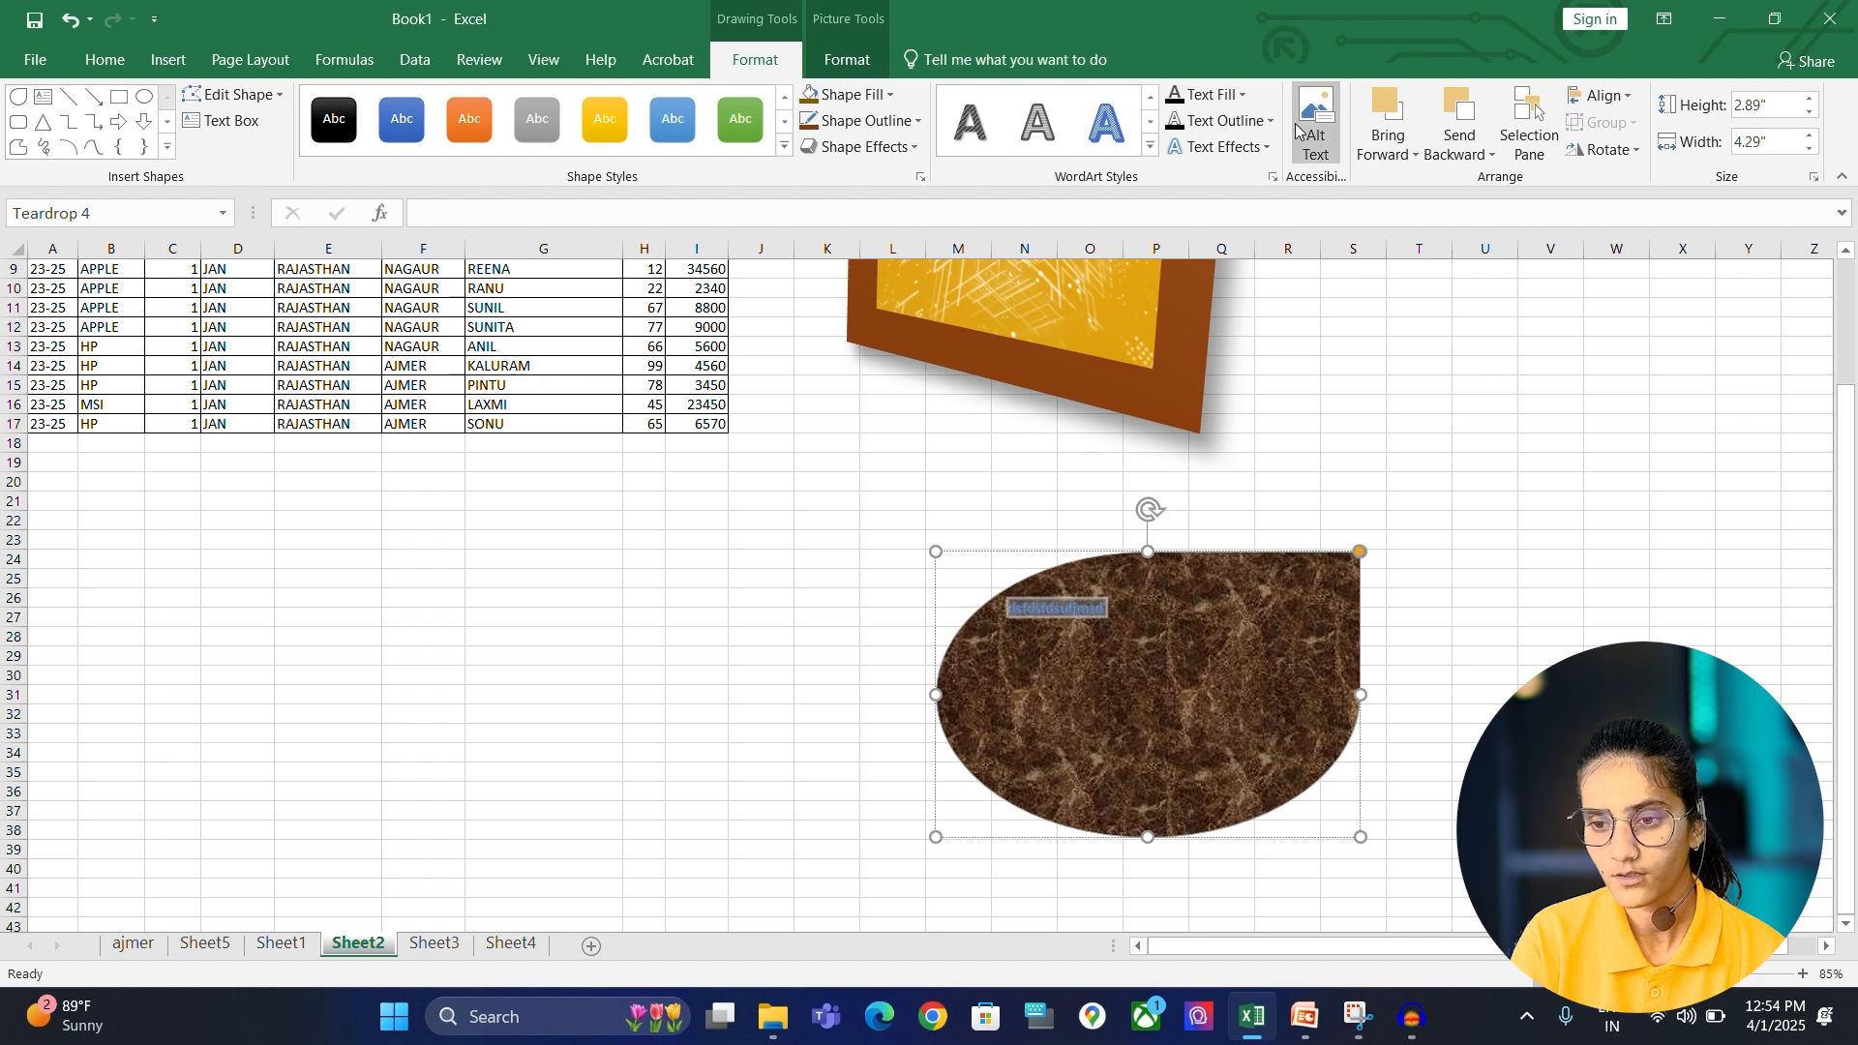
# - Apply the upward-arching Follow Path transform to the teardrop's text and deselect the shape
pyautogui.click(1269, 148)
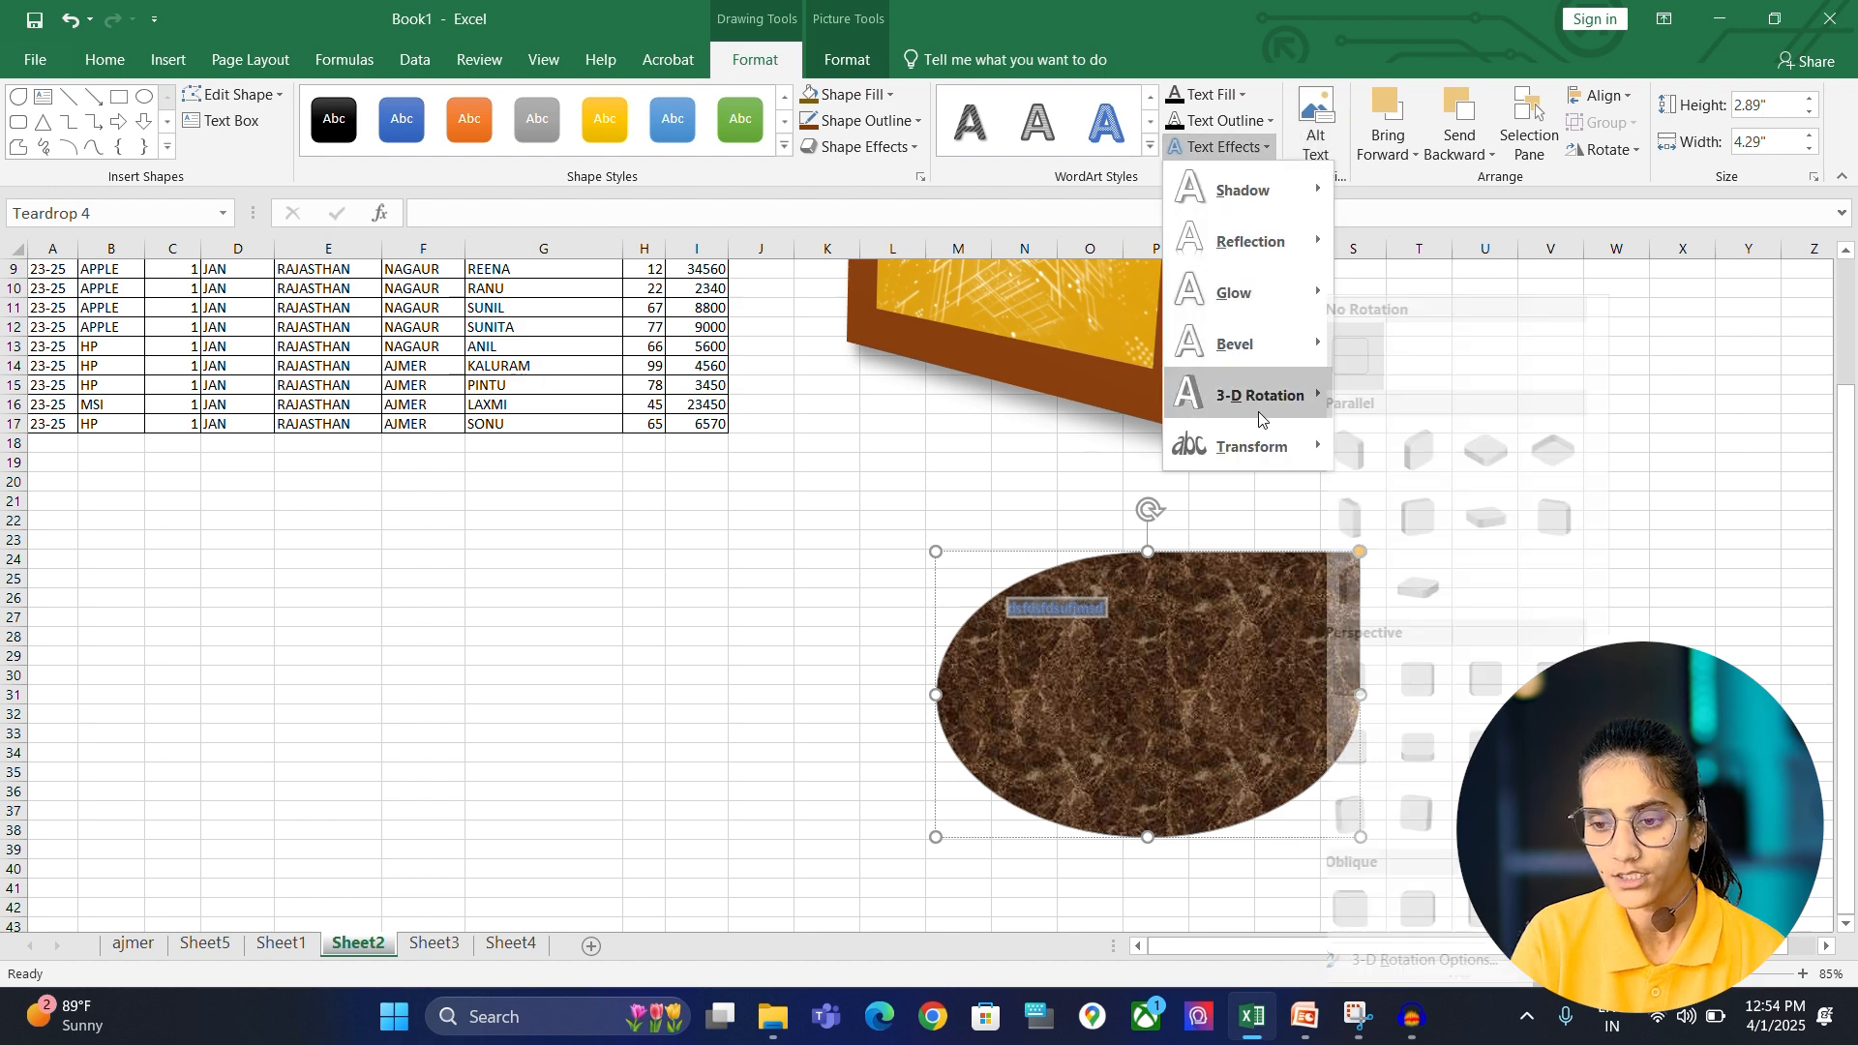
pyautogui.moveTo(1260, 446)
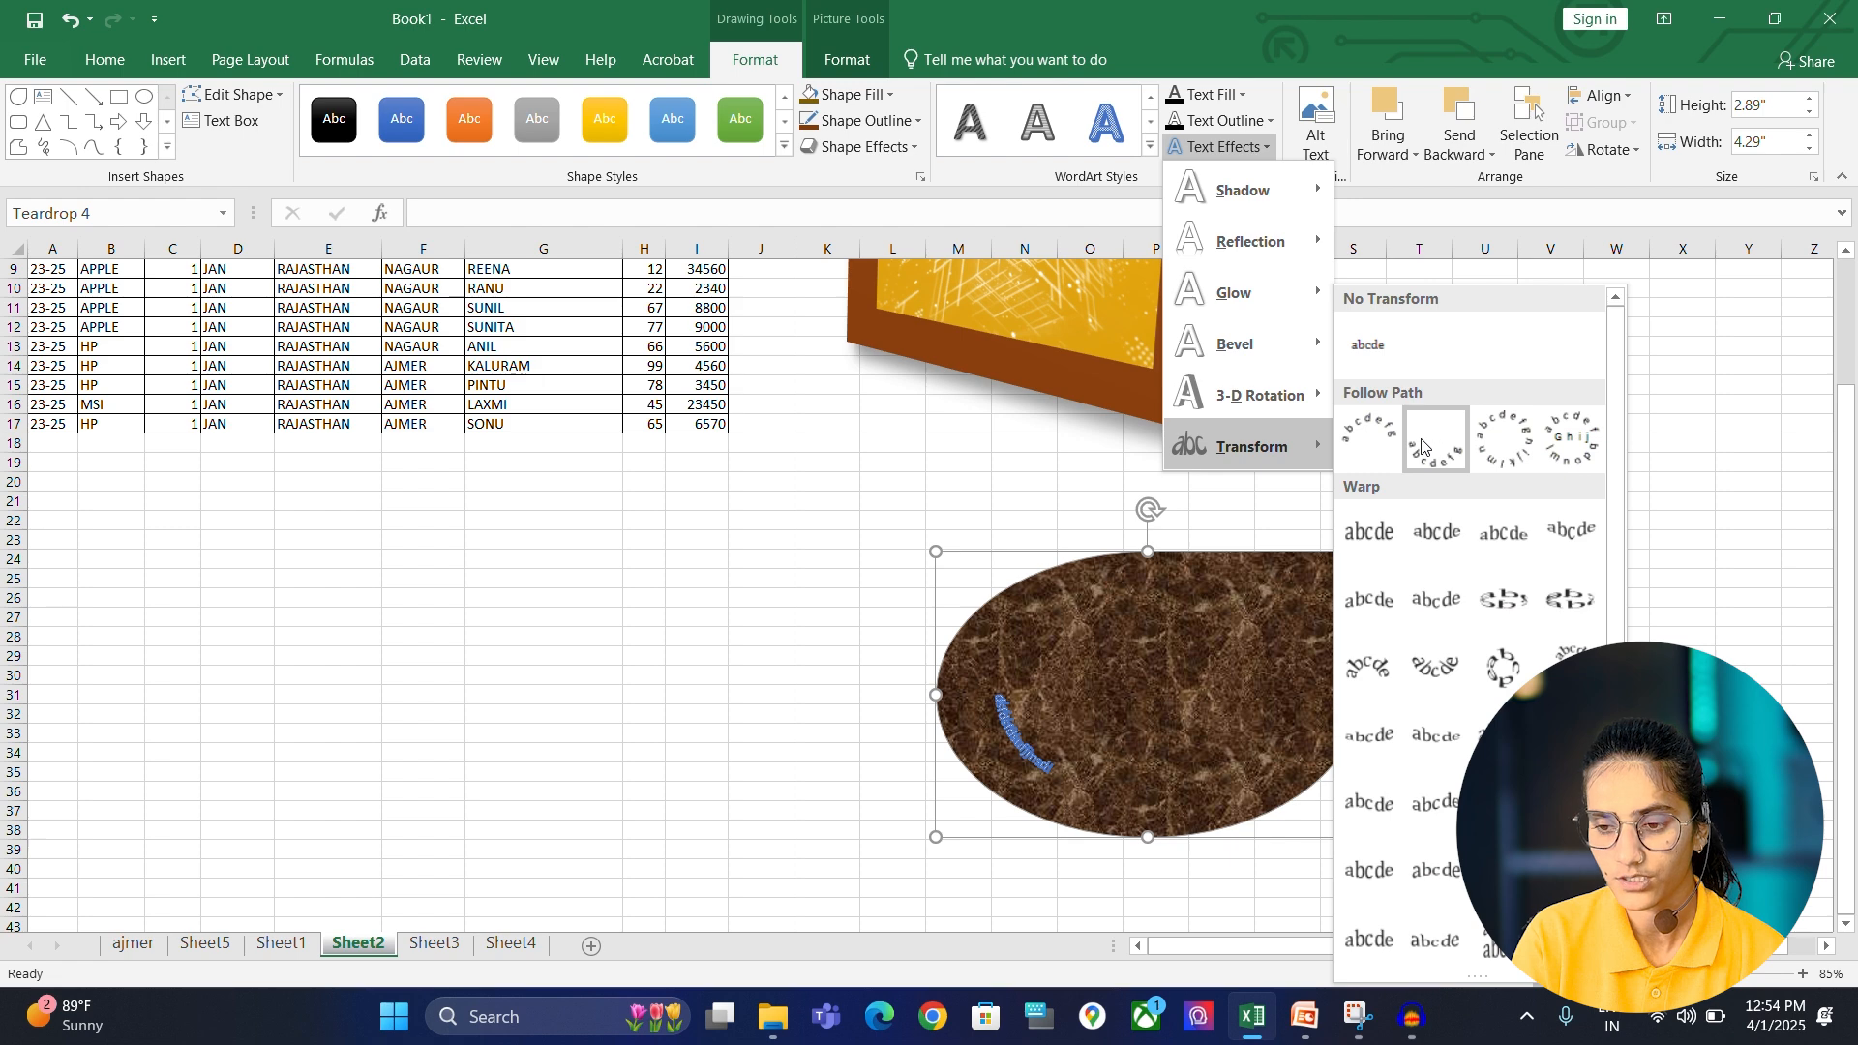
pyautogui.click(1386, 439)
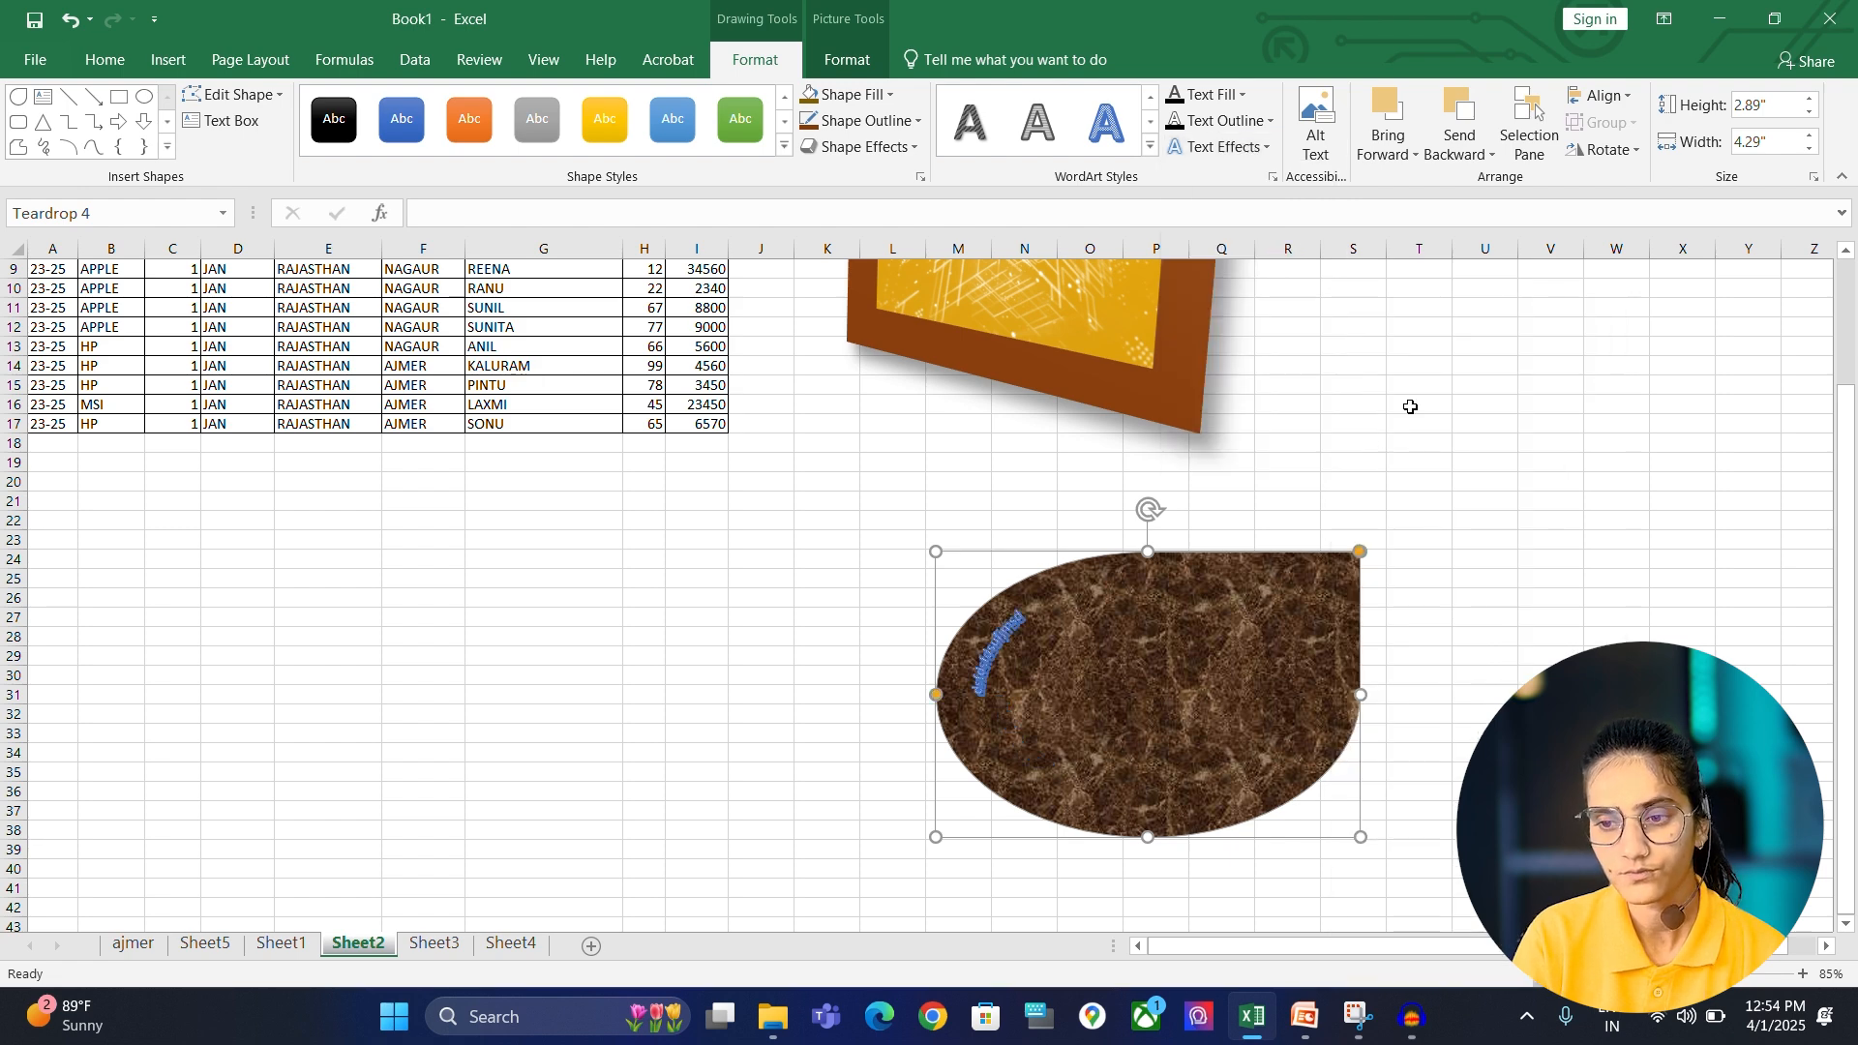
pyautogui.click(1435, 418)
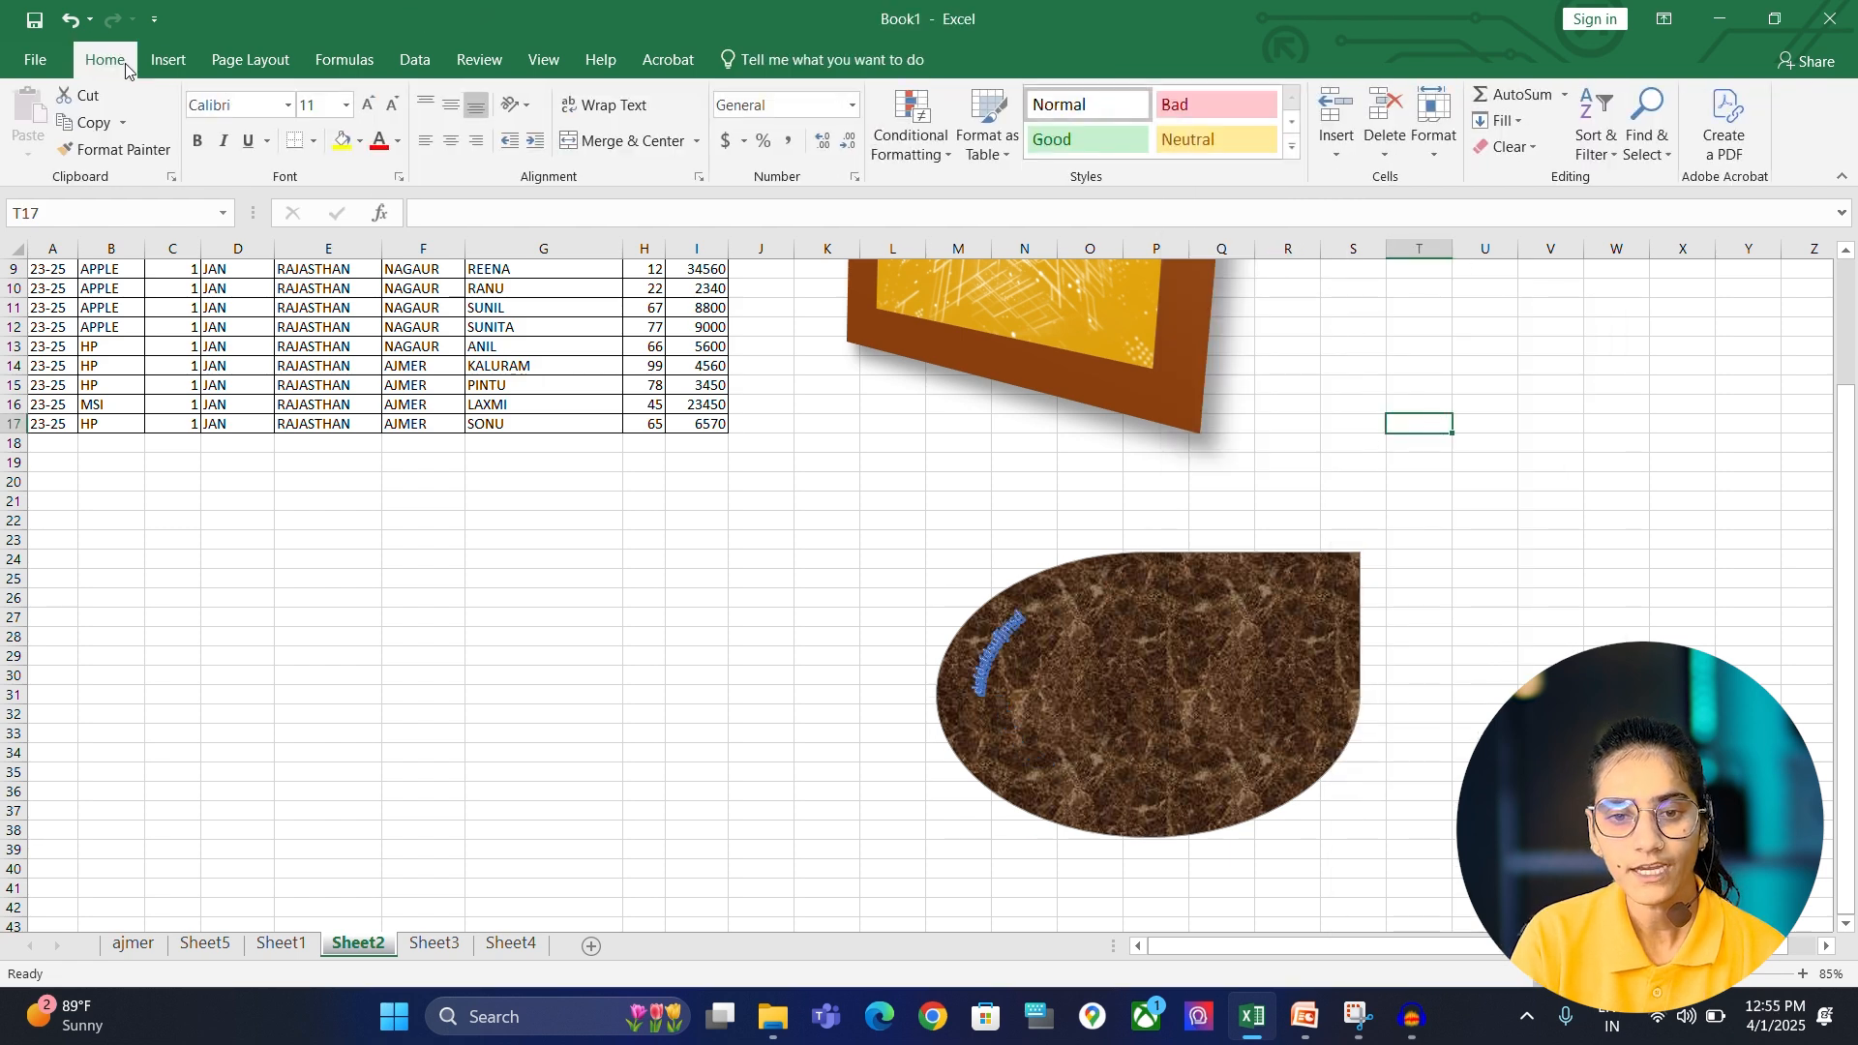
# - Insert the stopwatch icon from the Analytics category at cell G23, below the sales data
pyautogui.click(155, 64)
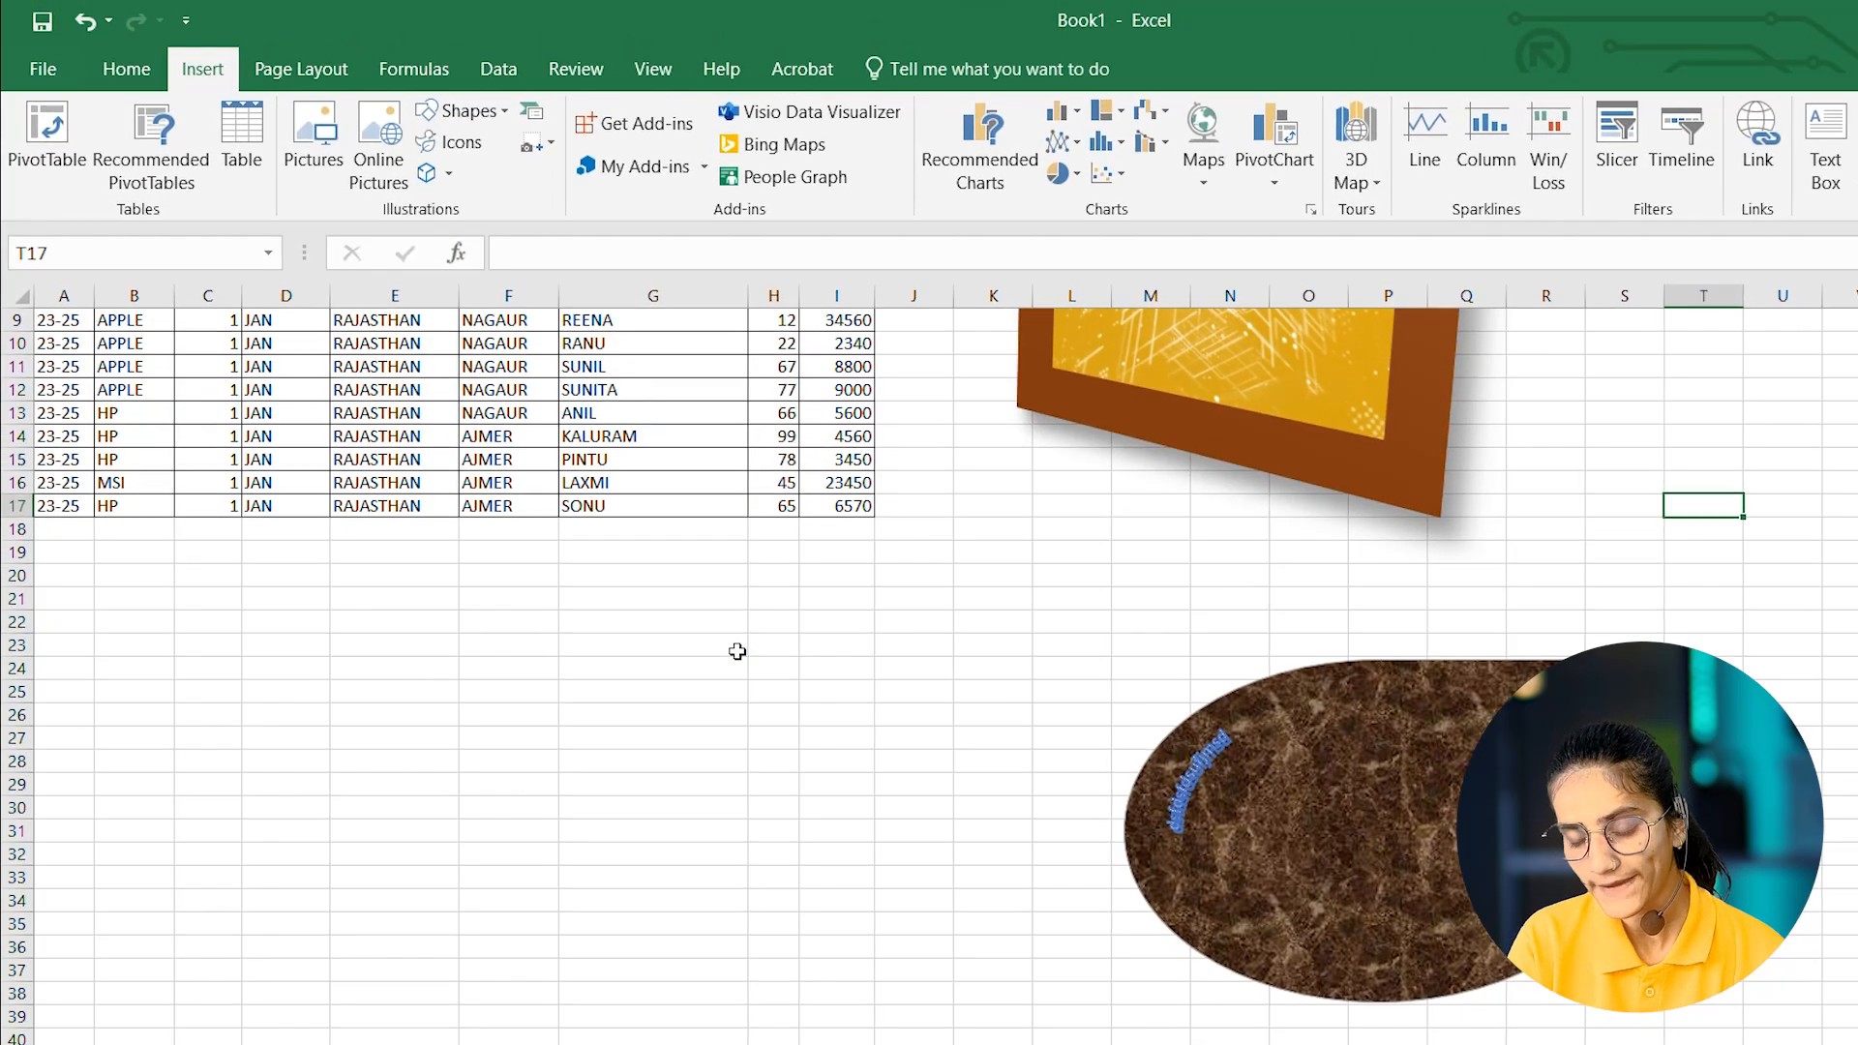
pyautogui.click(615, 548)
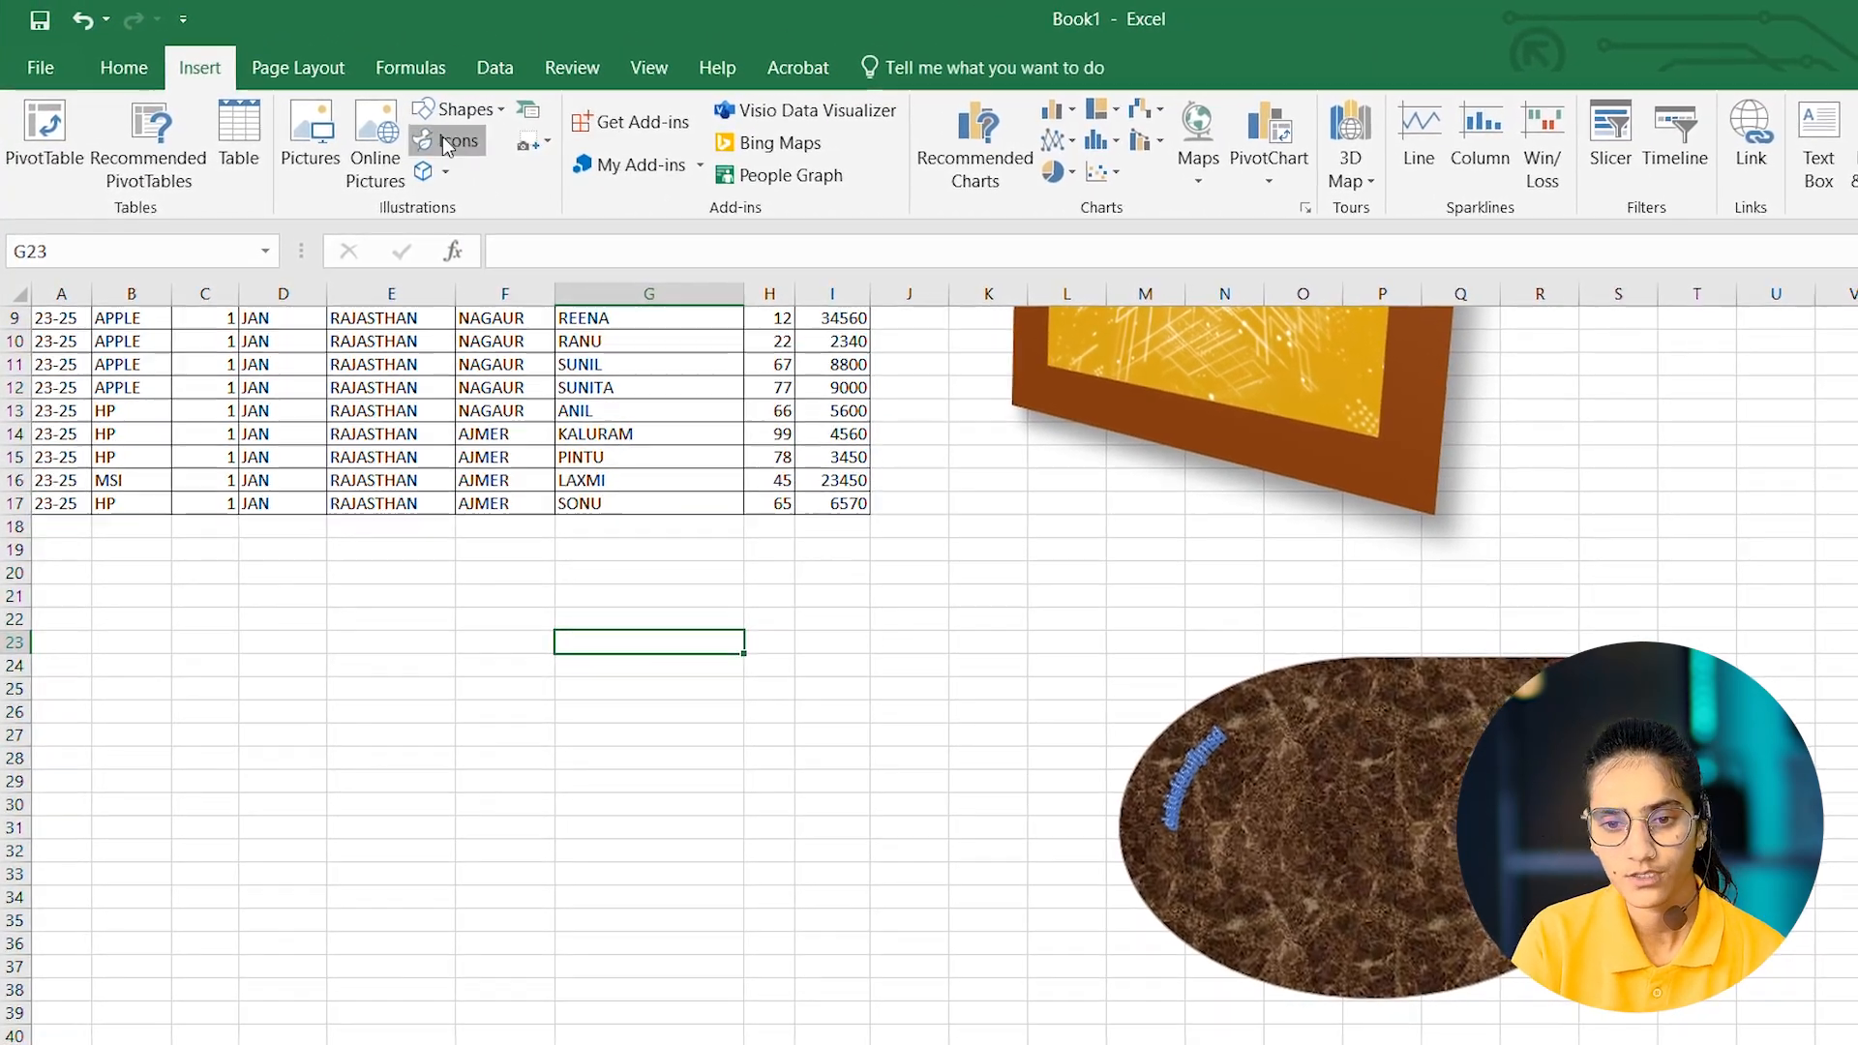
pyautogui.click(448, 142)
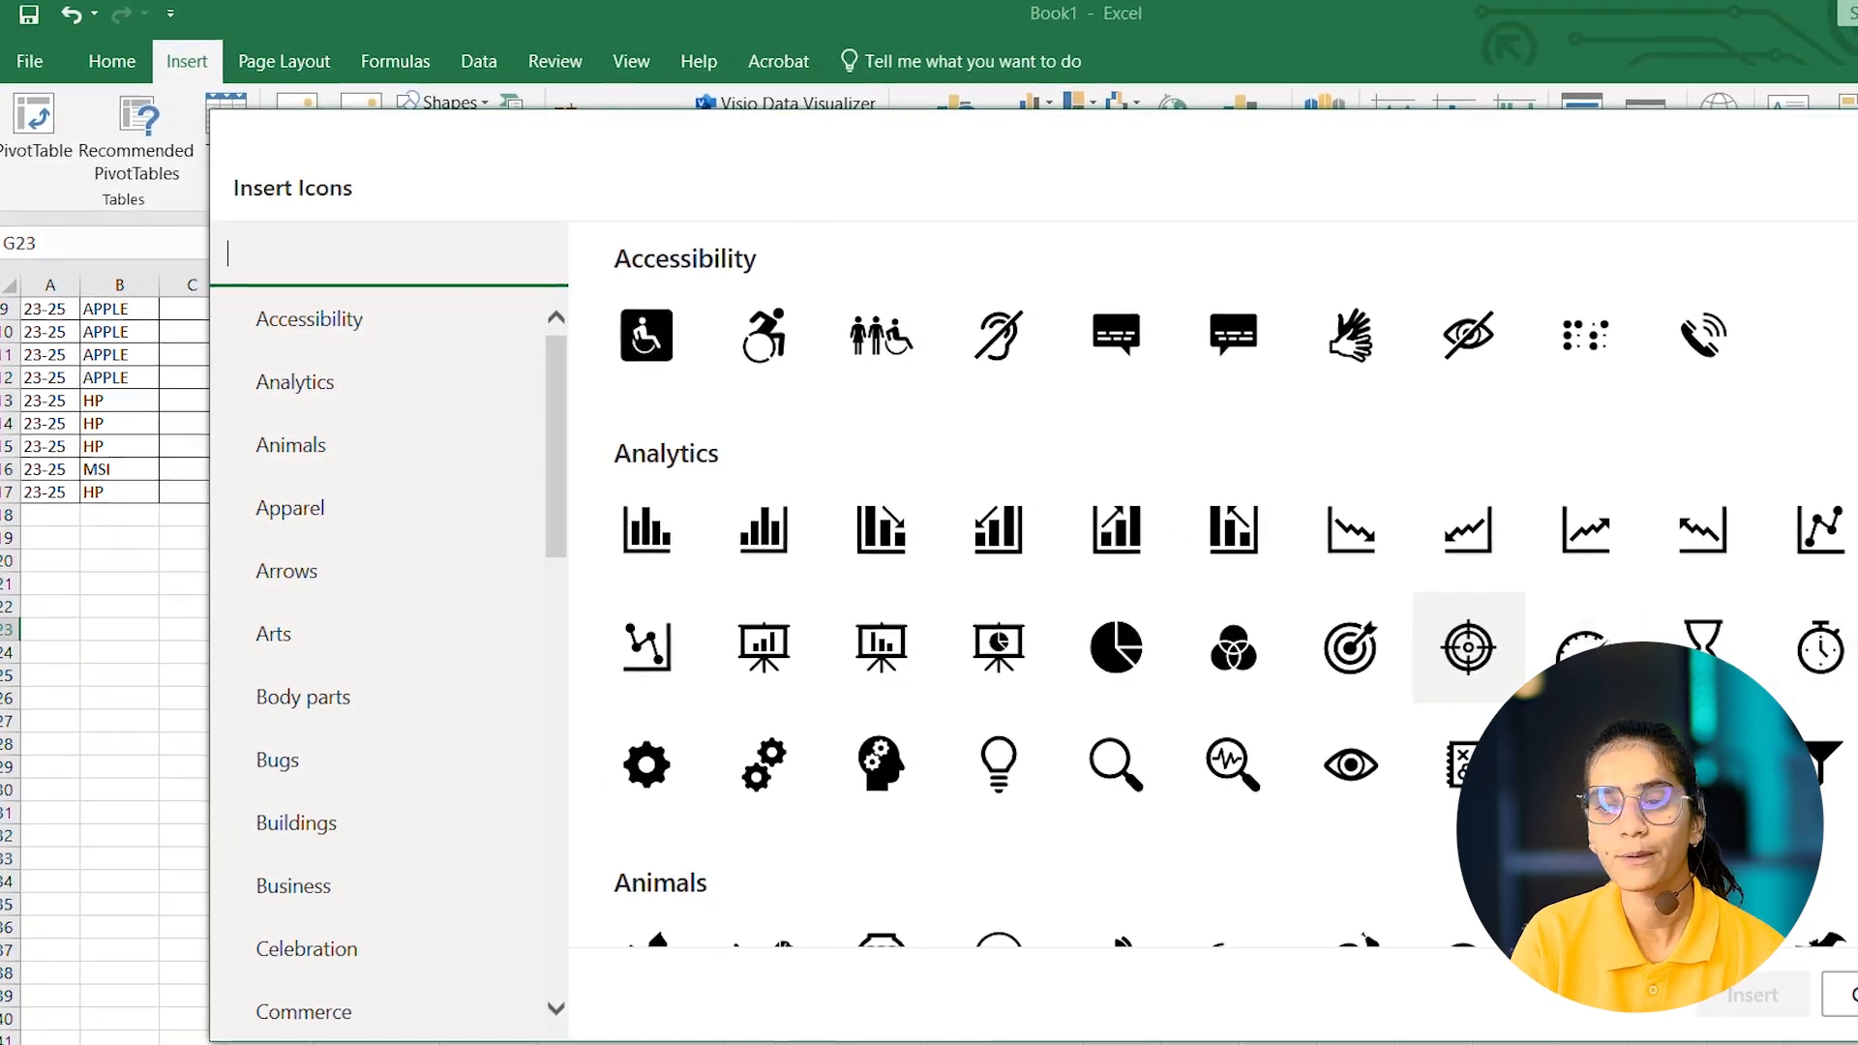
pyautogui.click(1815, 648)
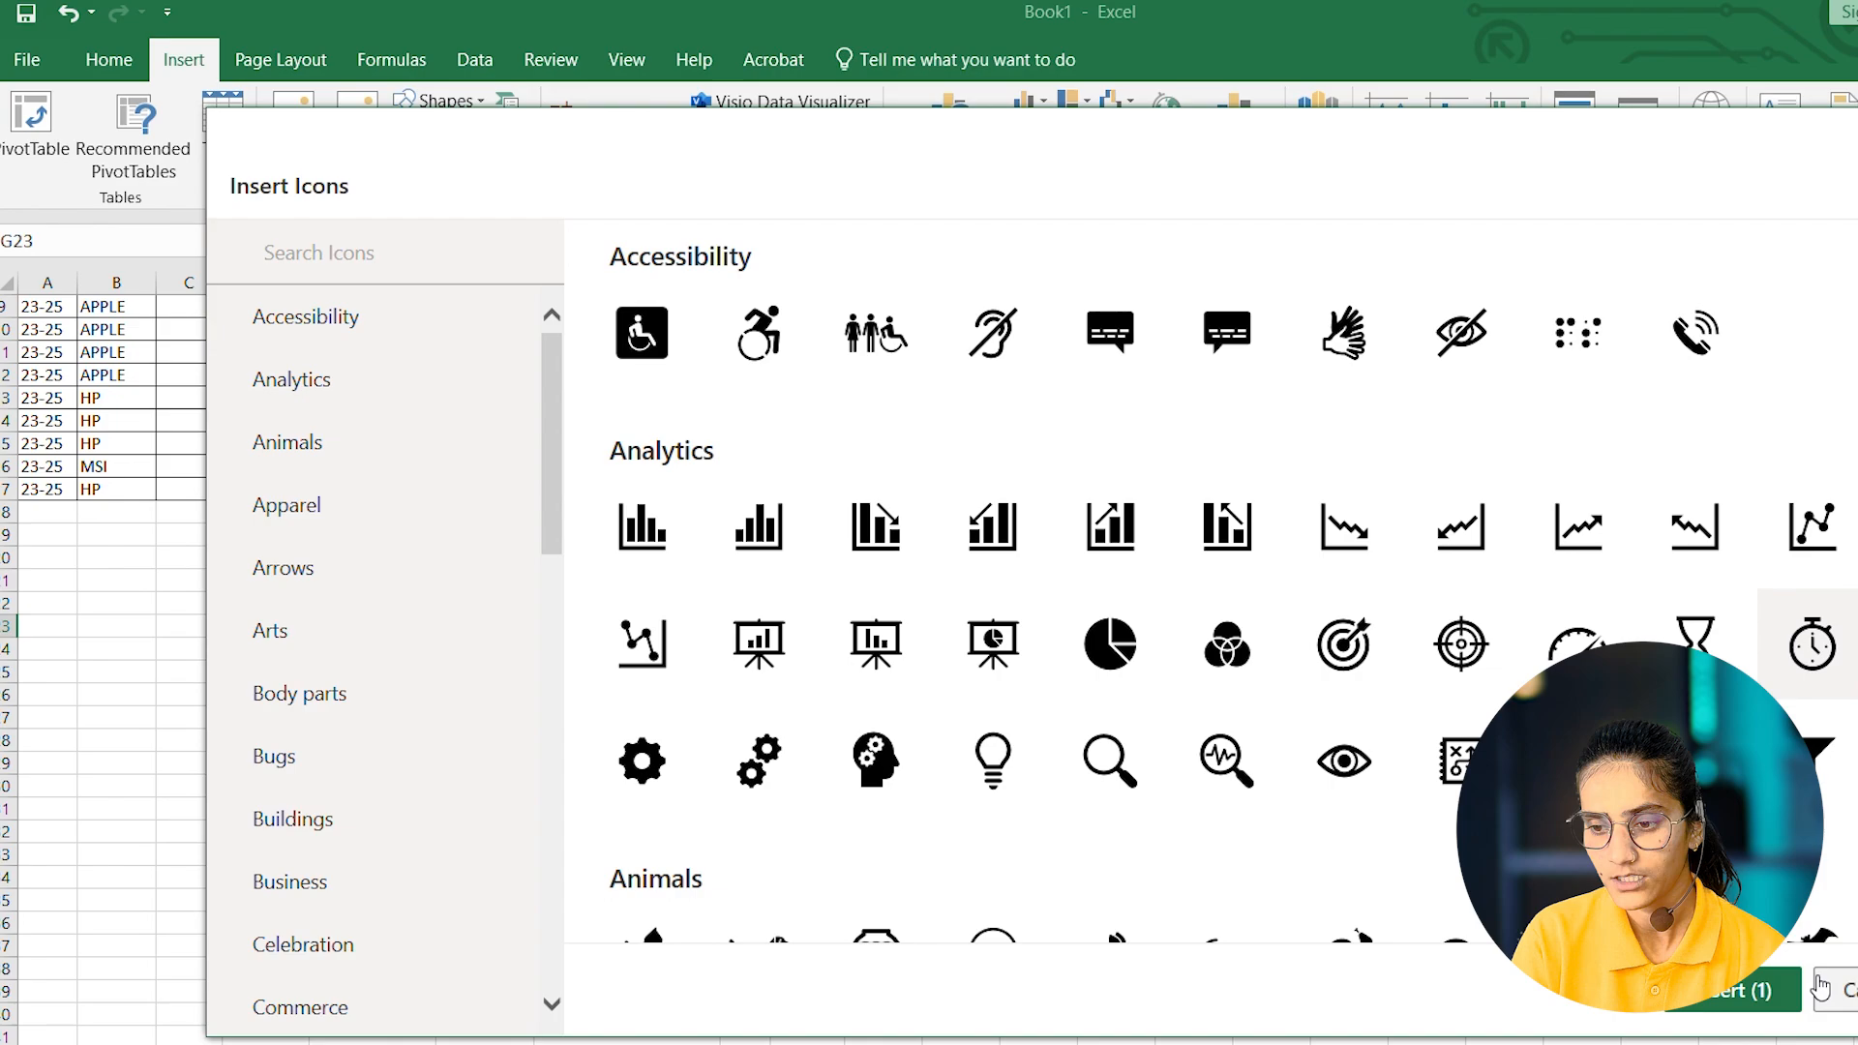
pyautogui.click(1747, 987)
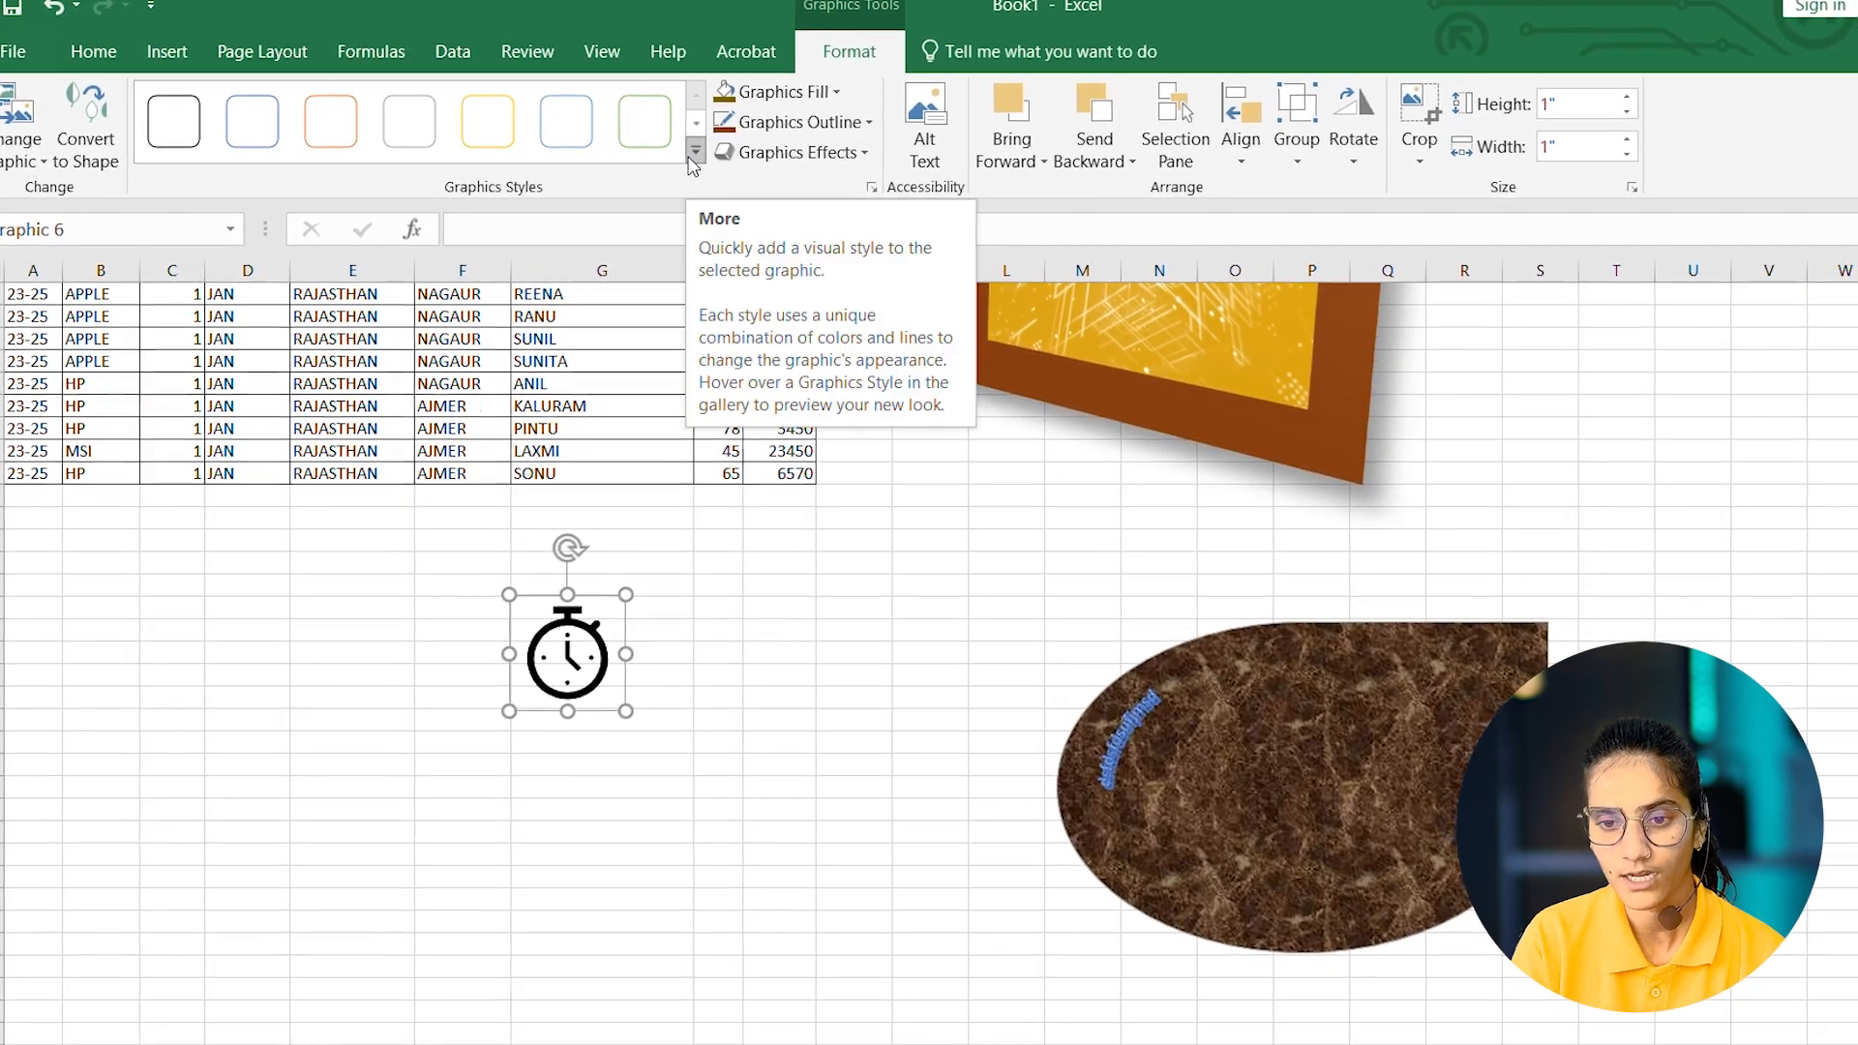
pyautogui.click(691, 153)
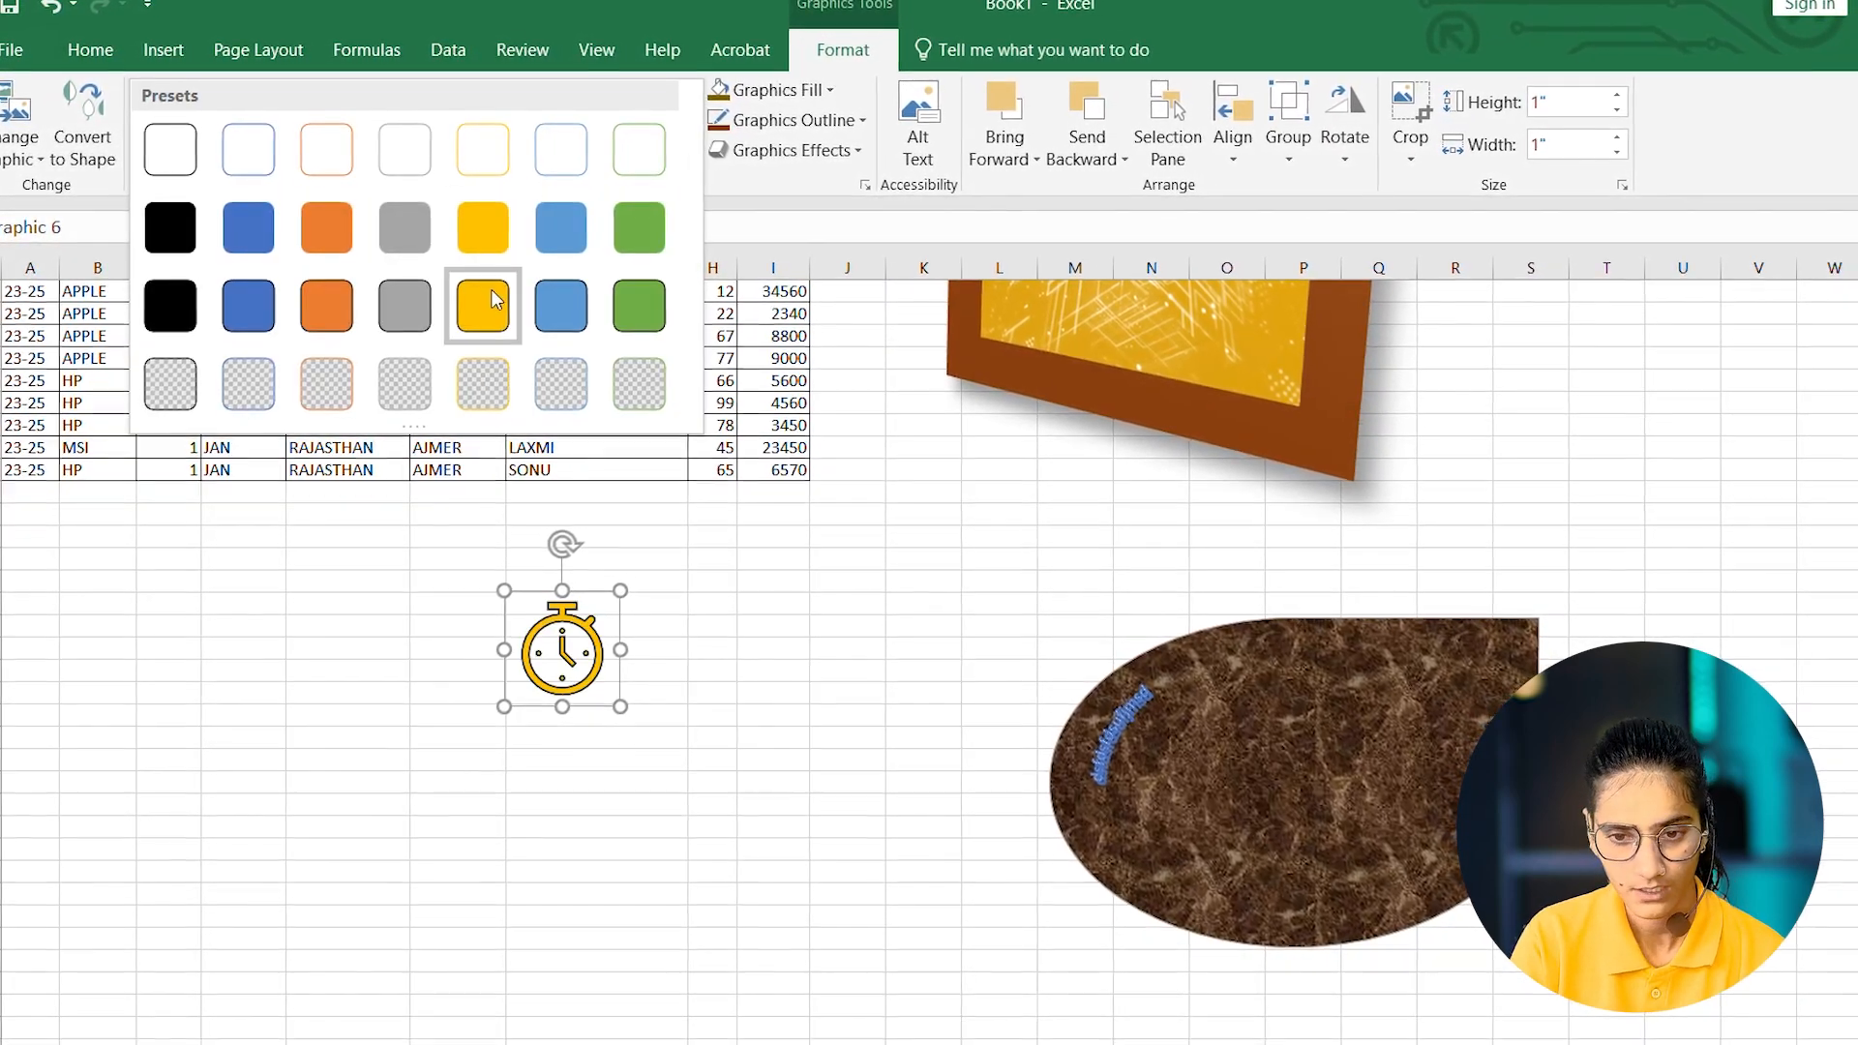
pyautogui.click(783, 526)
pyautogui.click(764, 731)
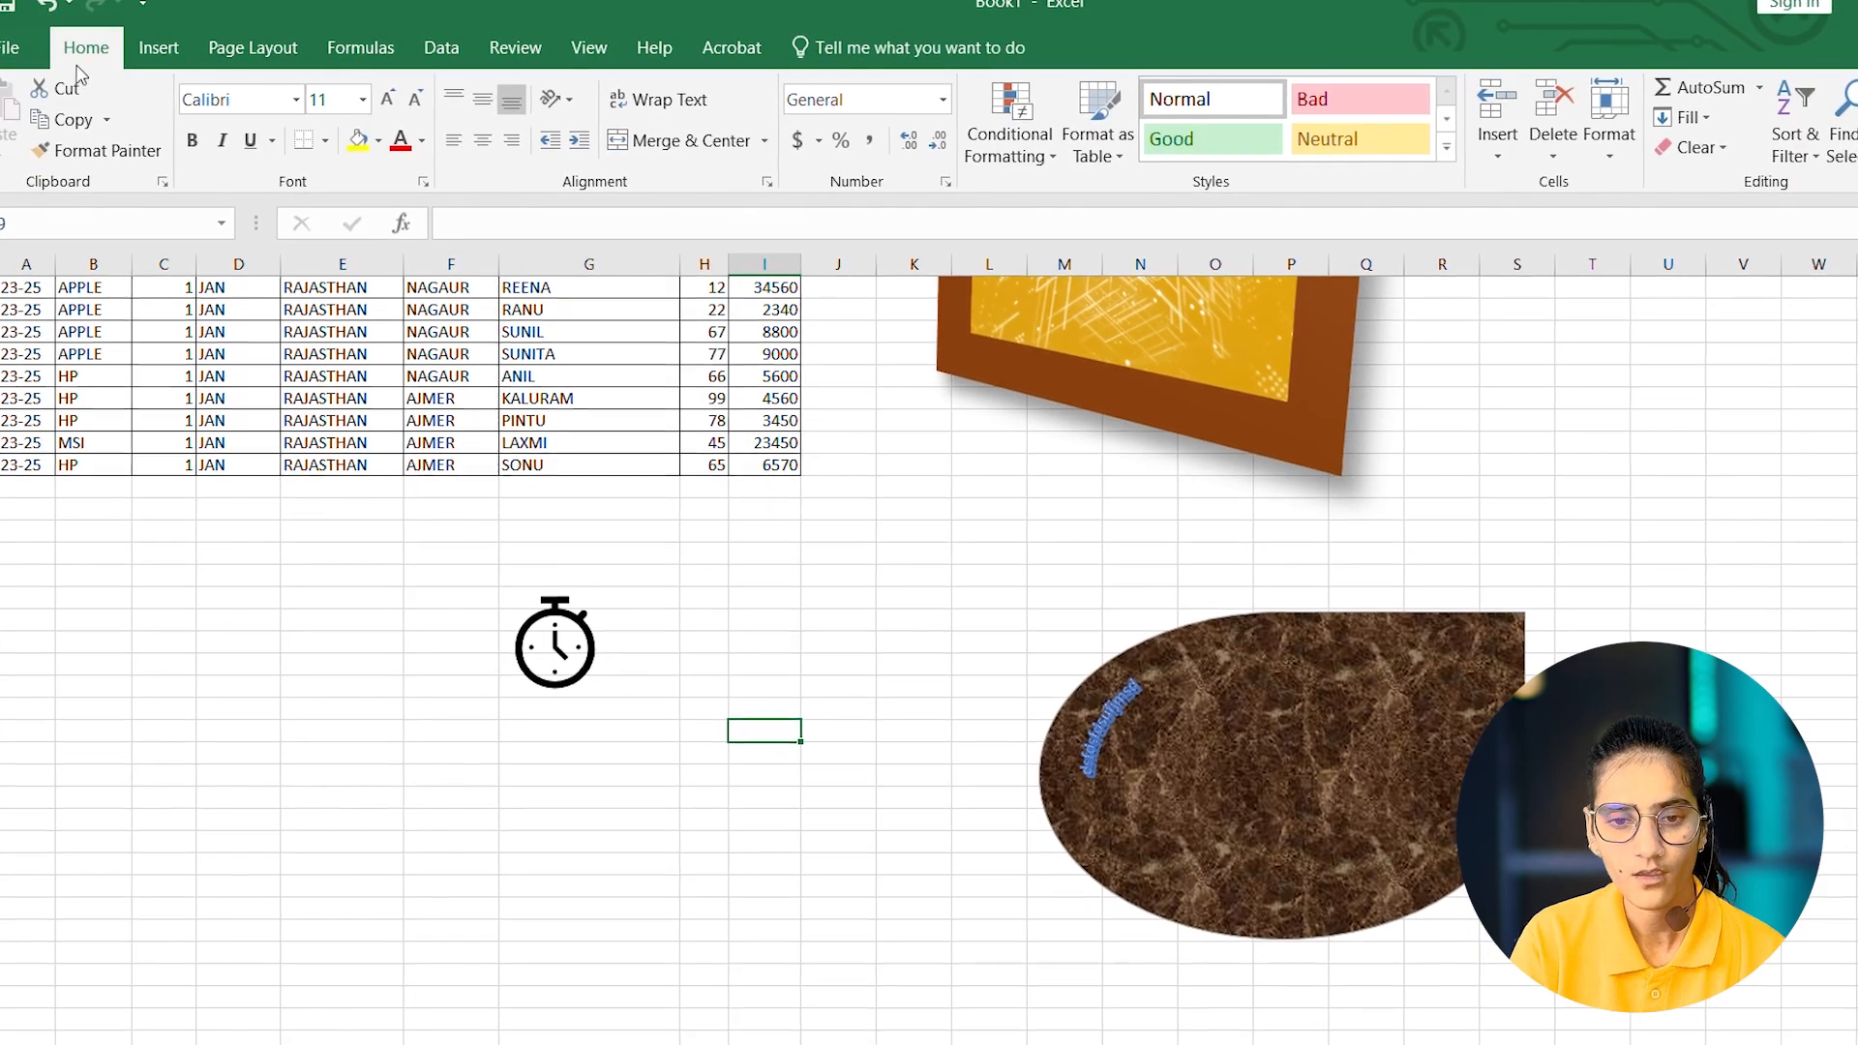
pyautogui.click(159, 48)
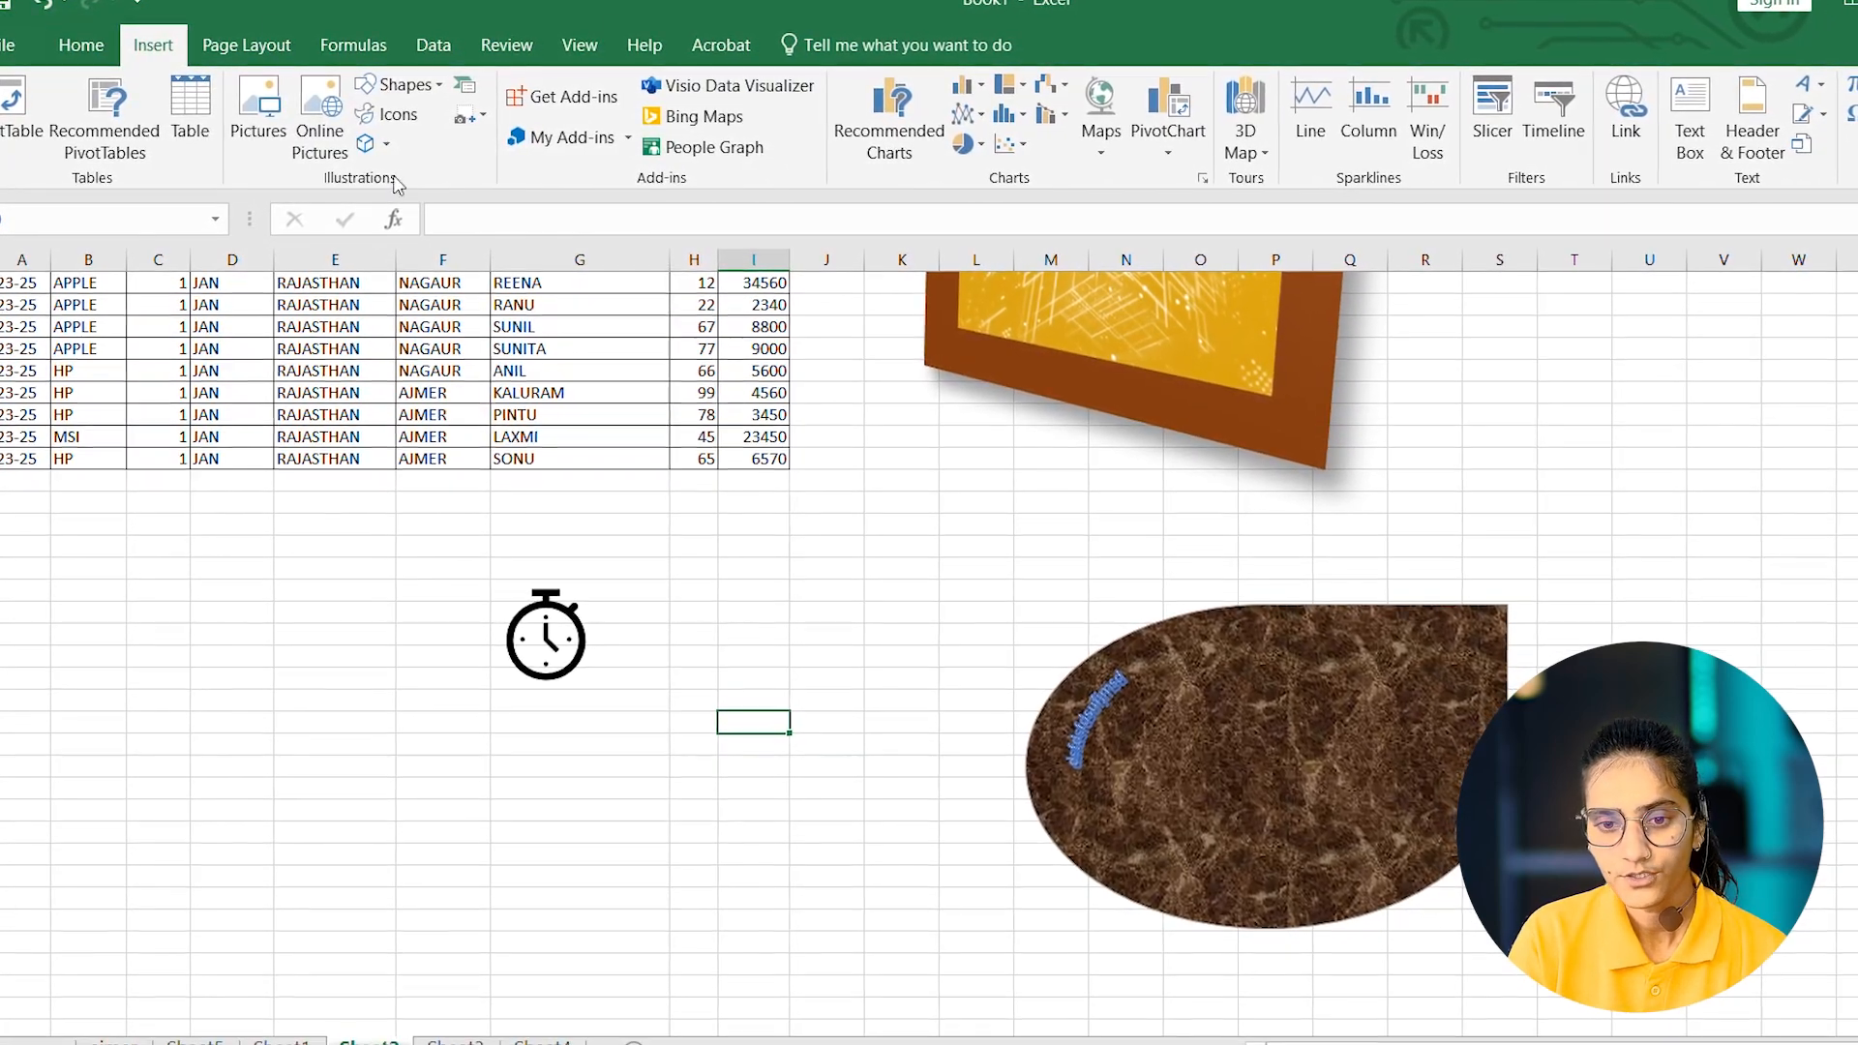
pyautogui.click(386, 145)
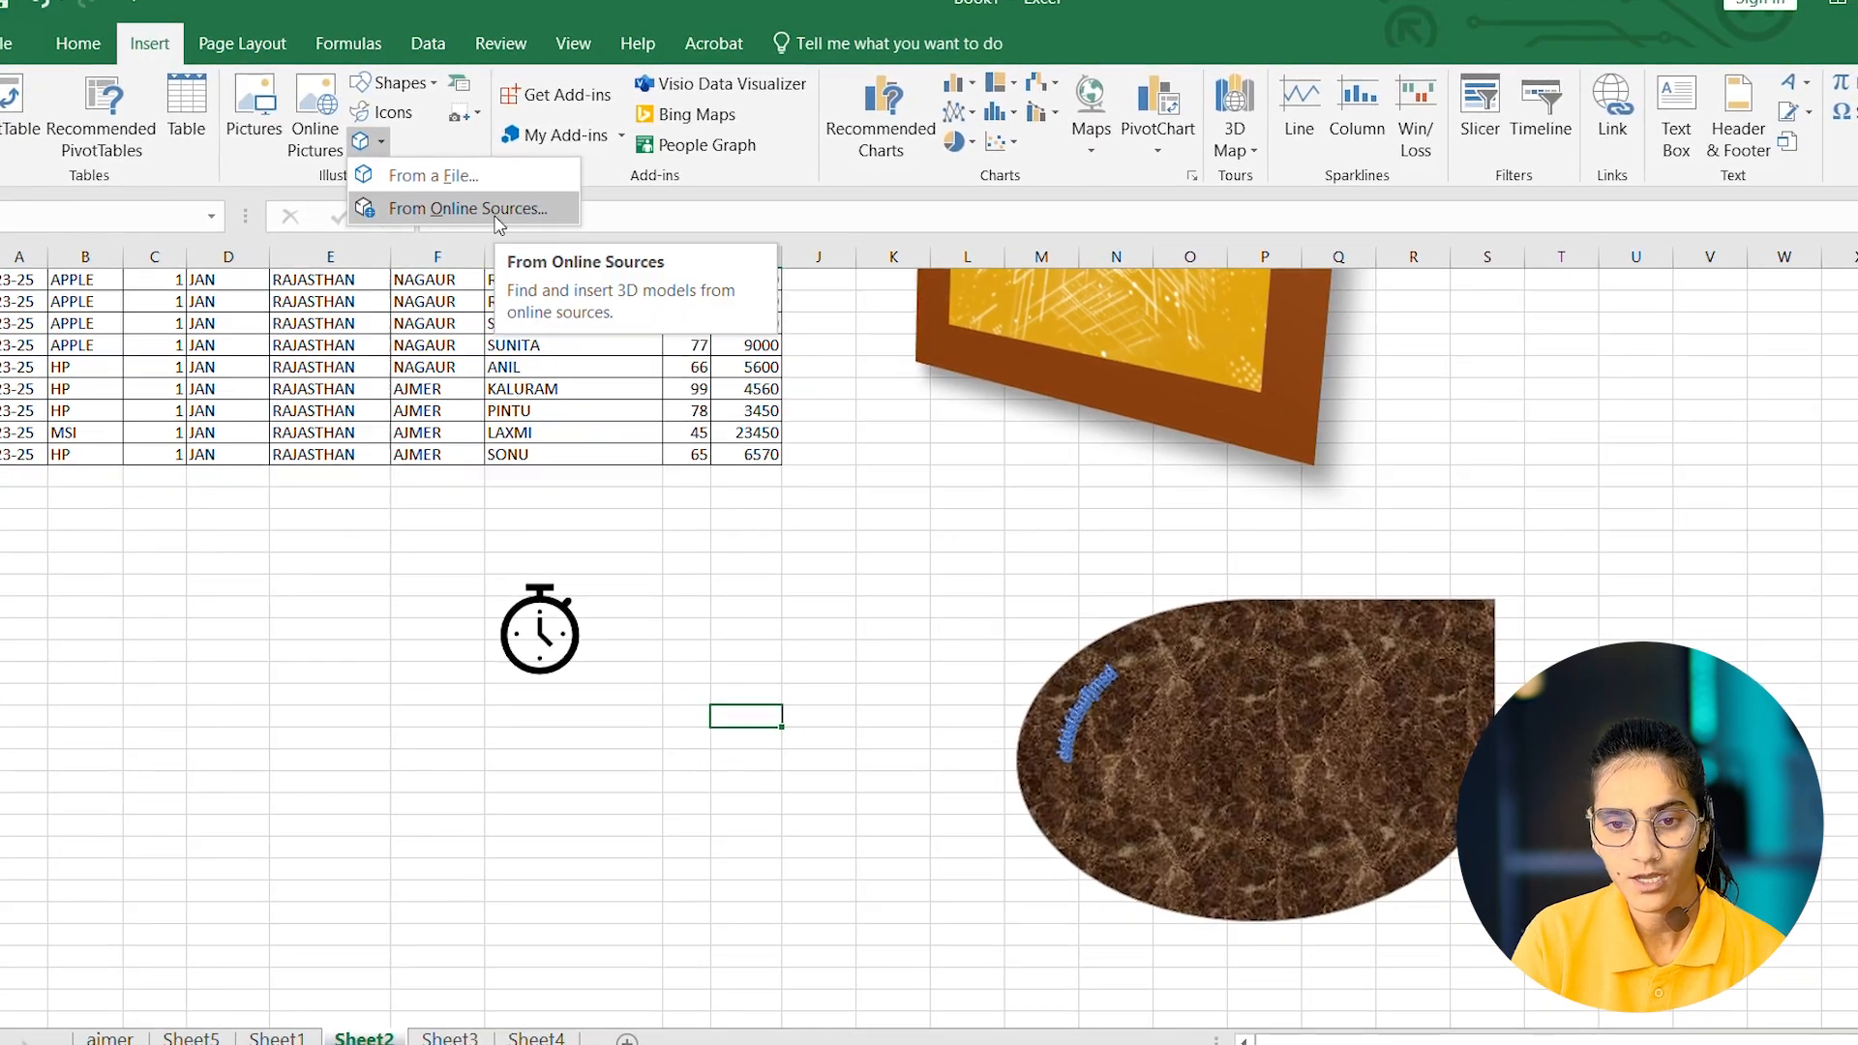
pyautogui.click(731, 198)
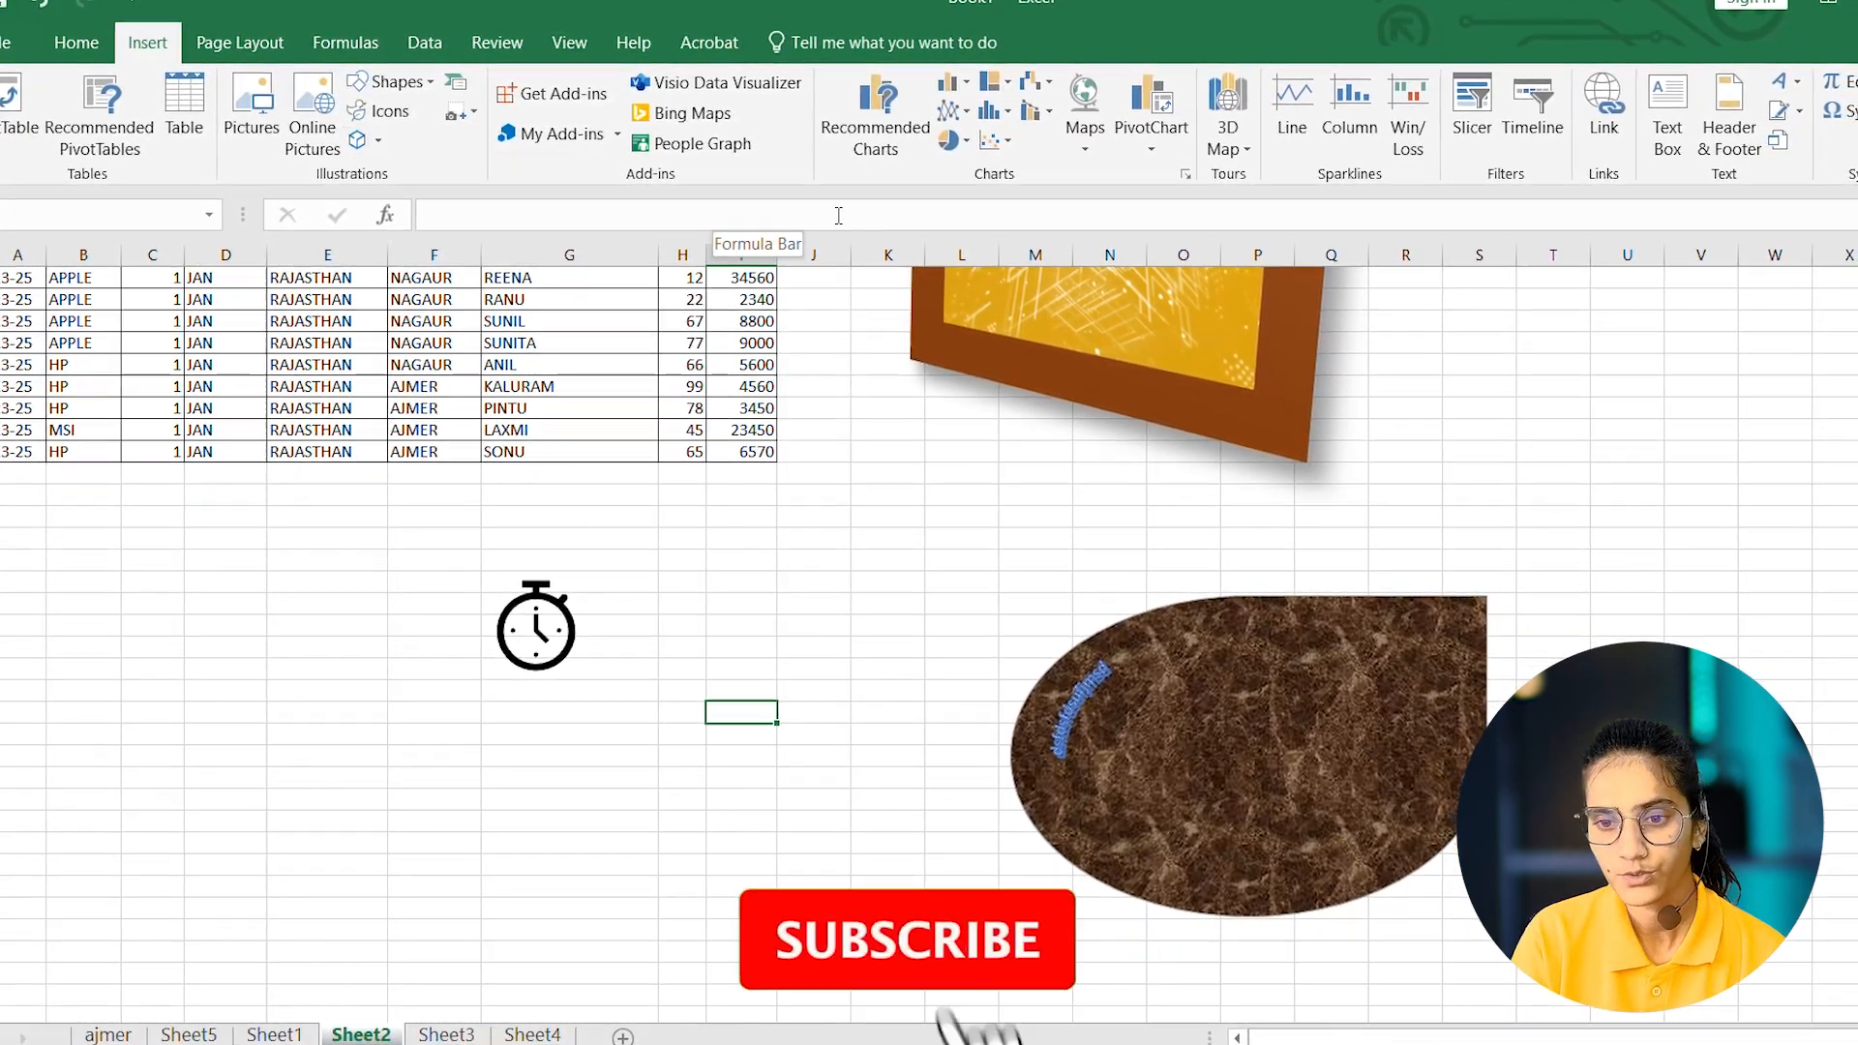
pyautogui.click(200, 582)
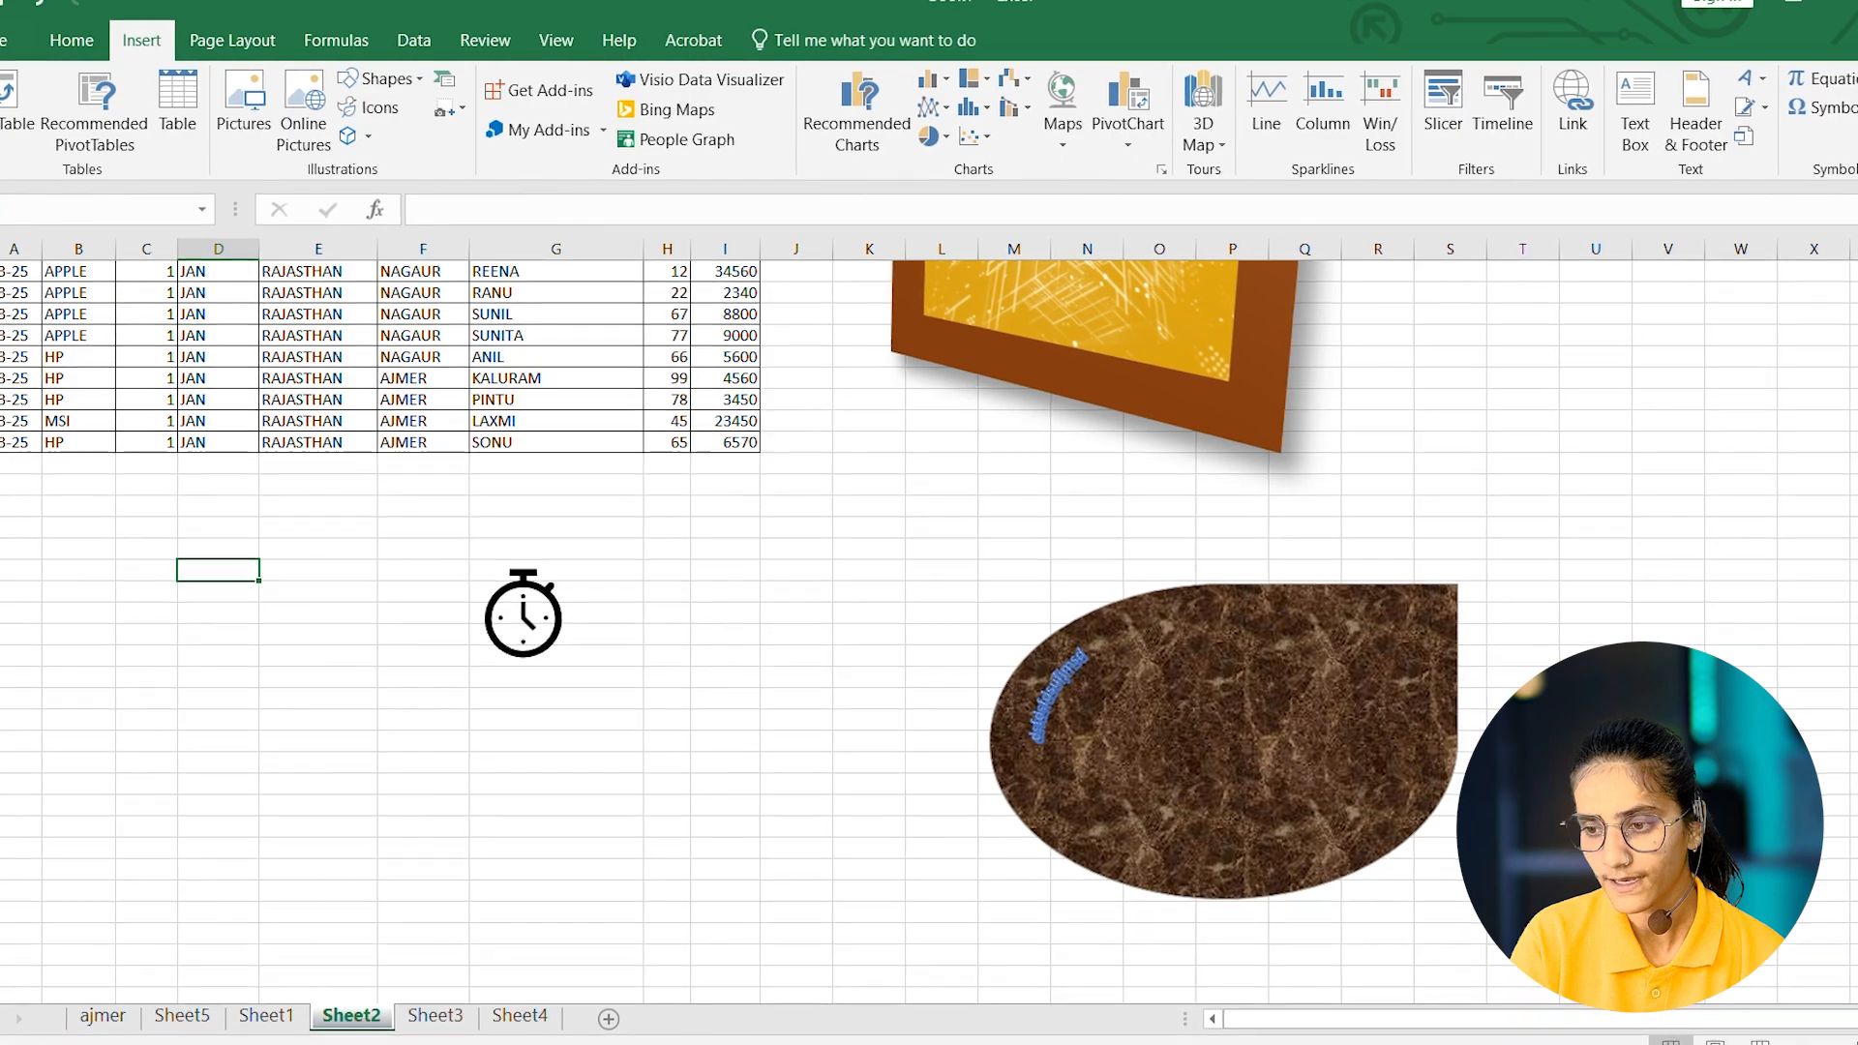
# - Insert a 2-D clustered column chart from the whole sales table, YEAR through ATM including the headers
pyautogui.scroll(3, 471, 343)
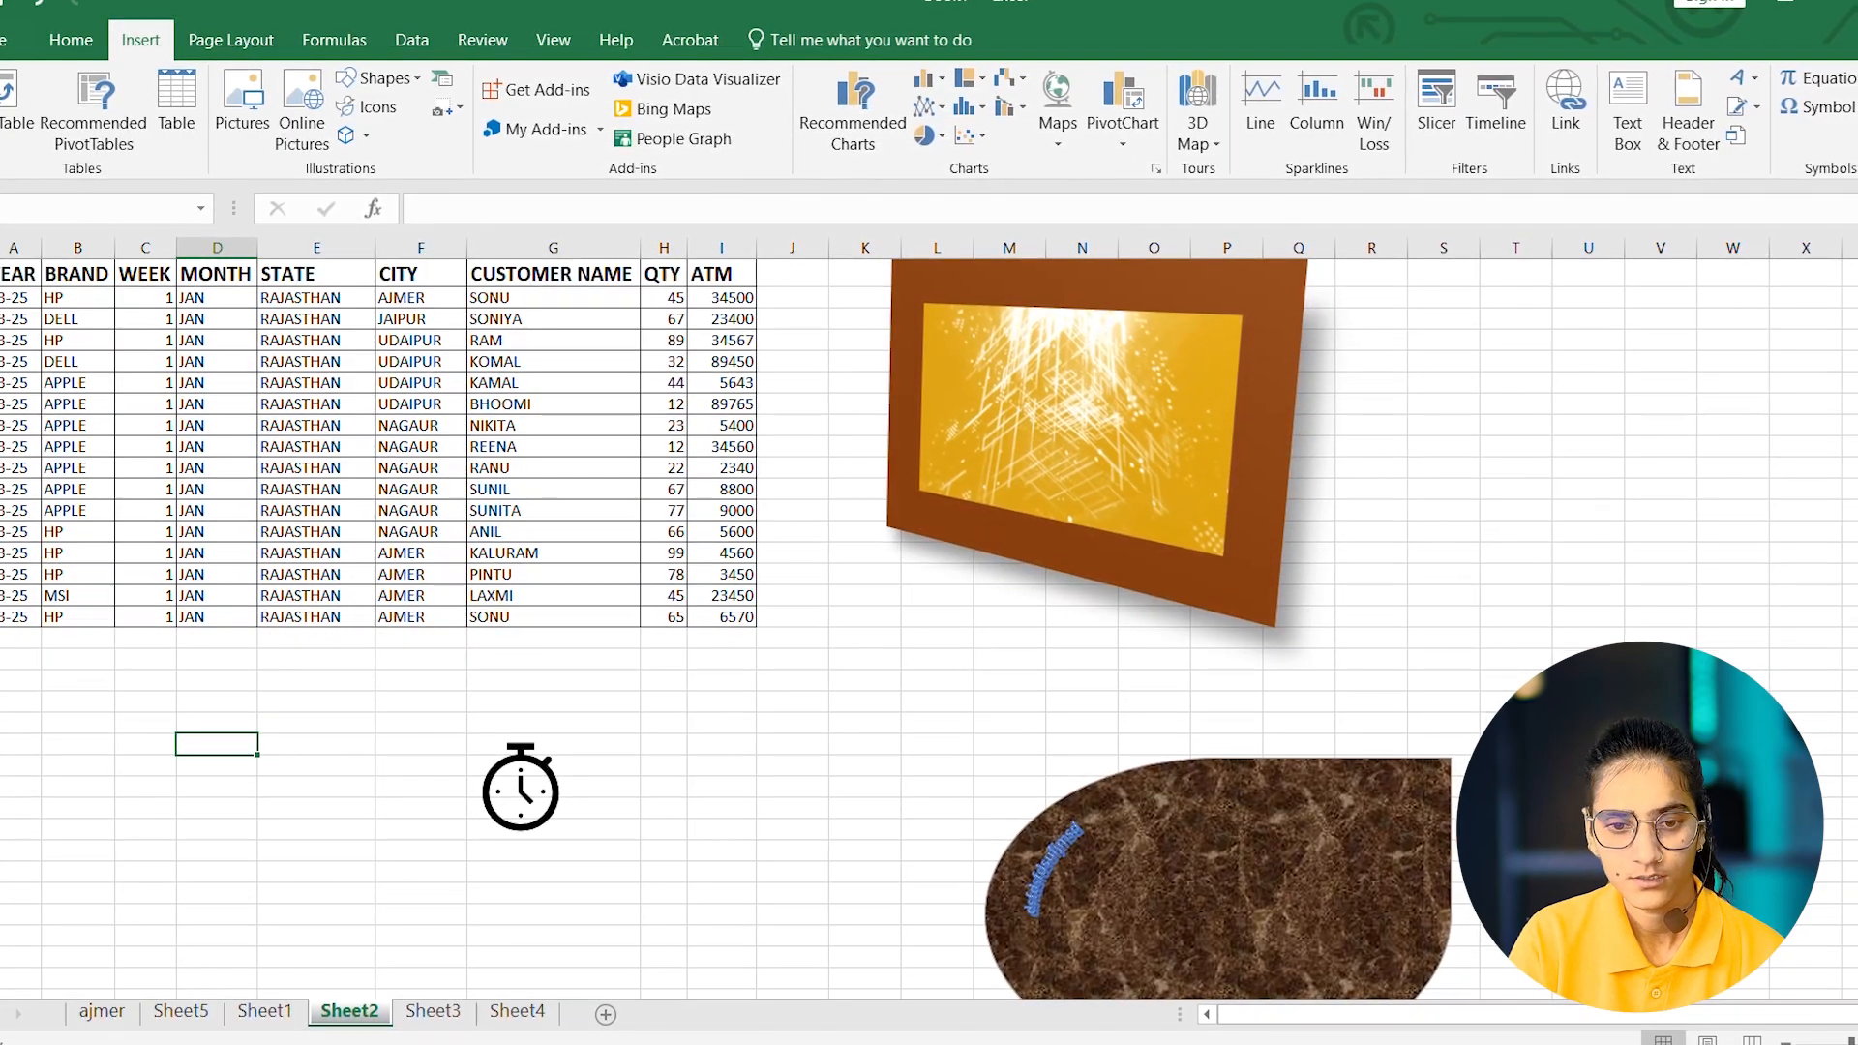
pyautogui.click(21, 276)
pyautogui.moveTo(21, 276); pyautogui.dragTo(750, 613)
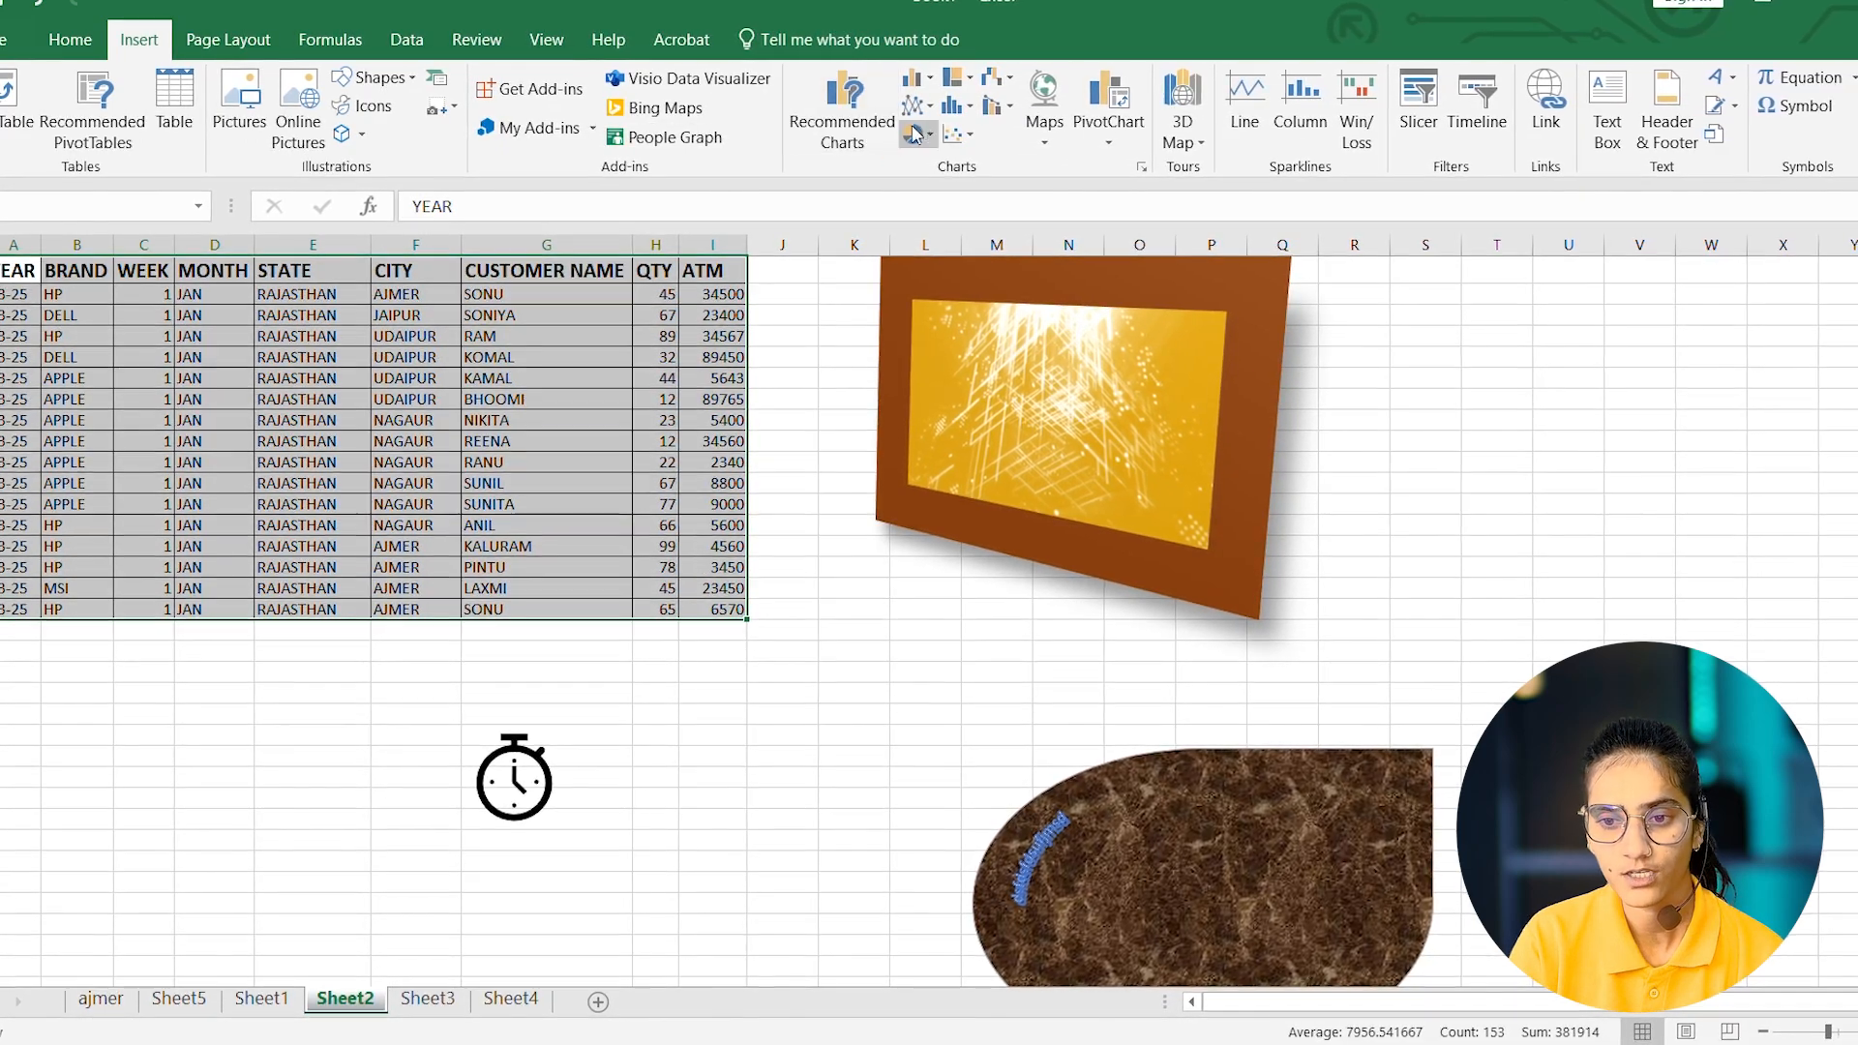
pyautogui.click(914, 89)
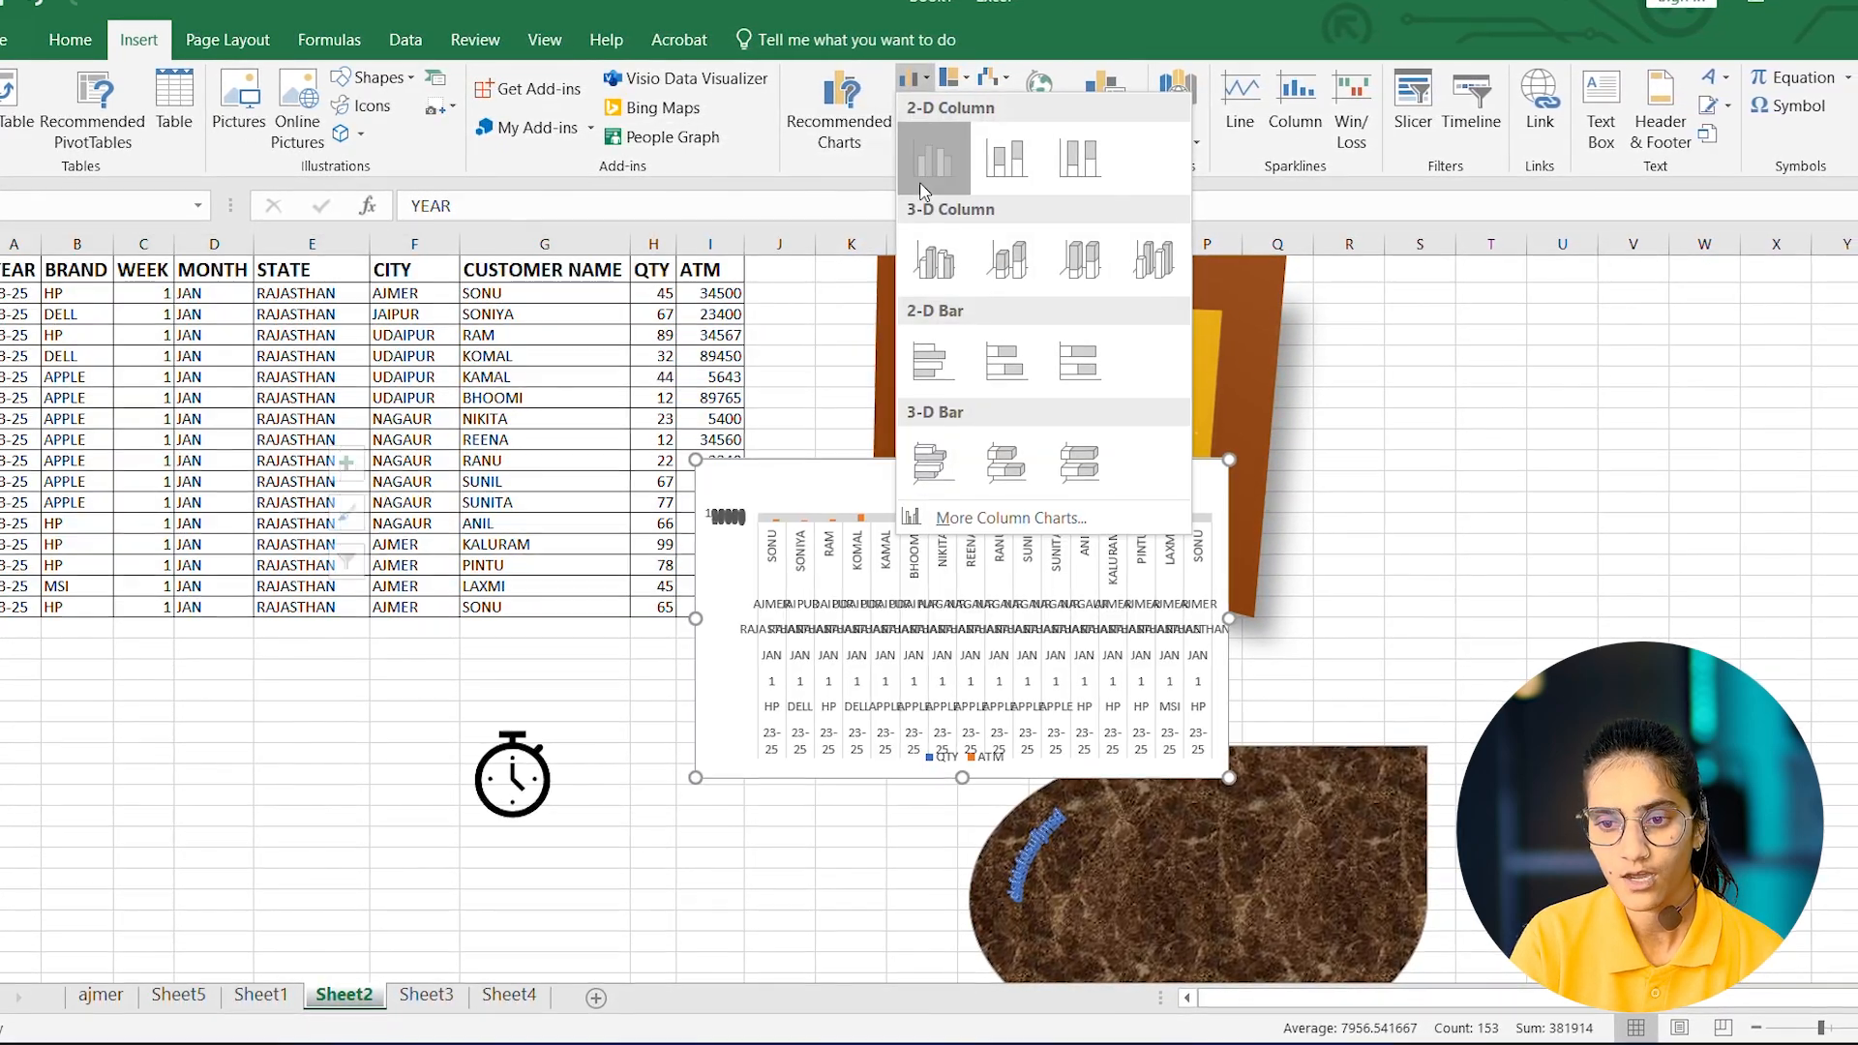
pyautogui.click(926, 145)
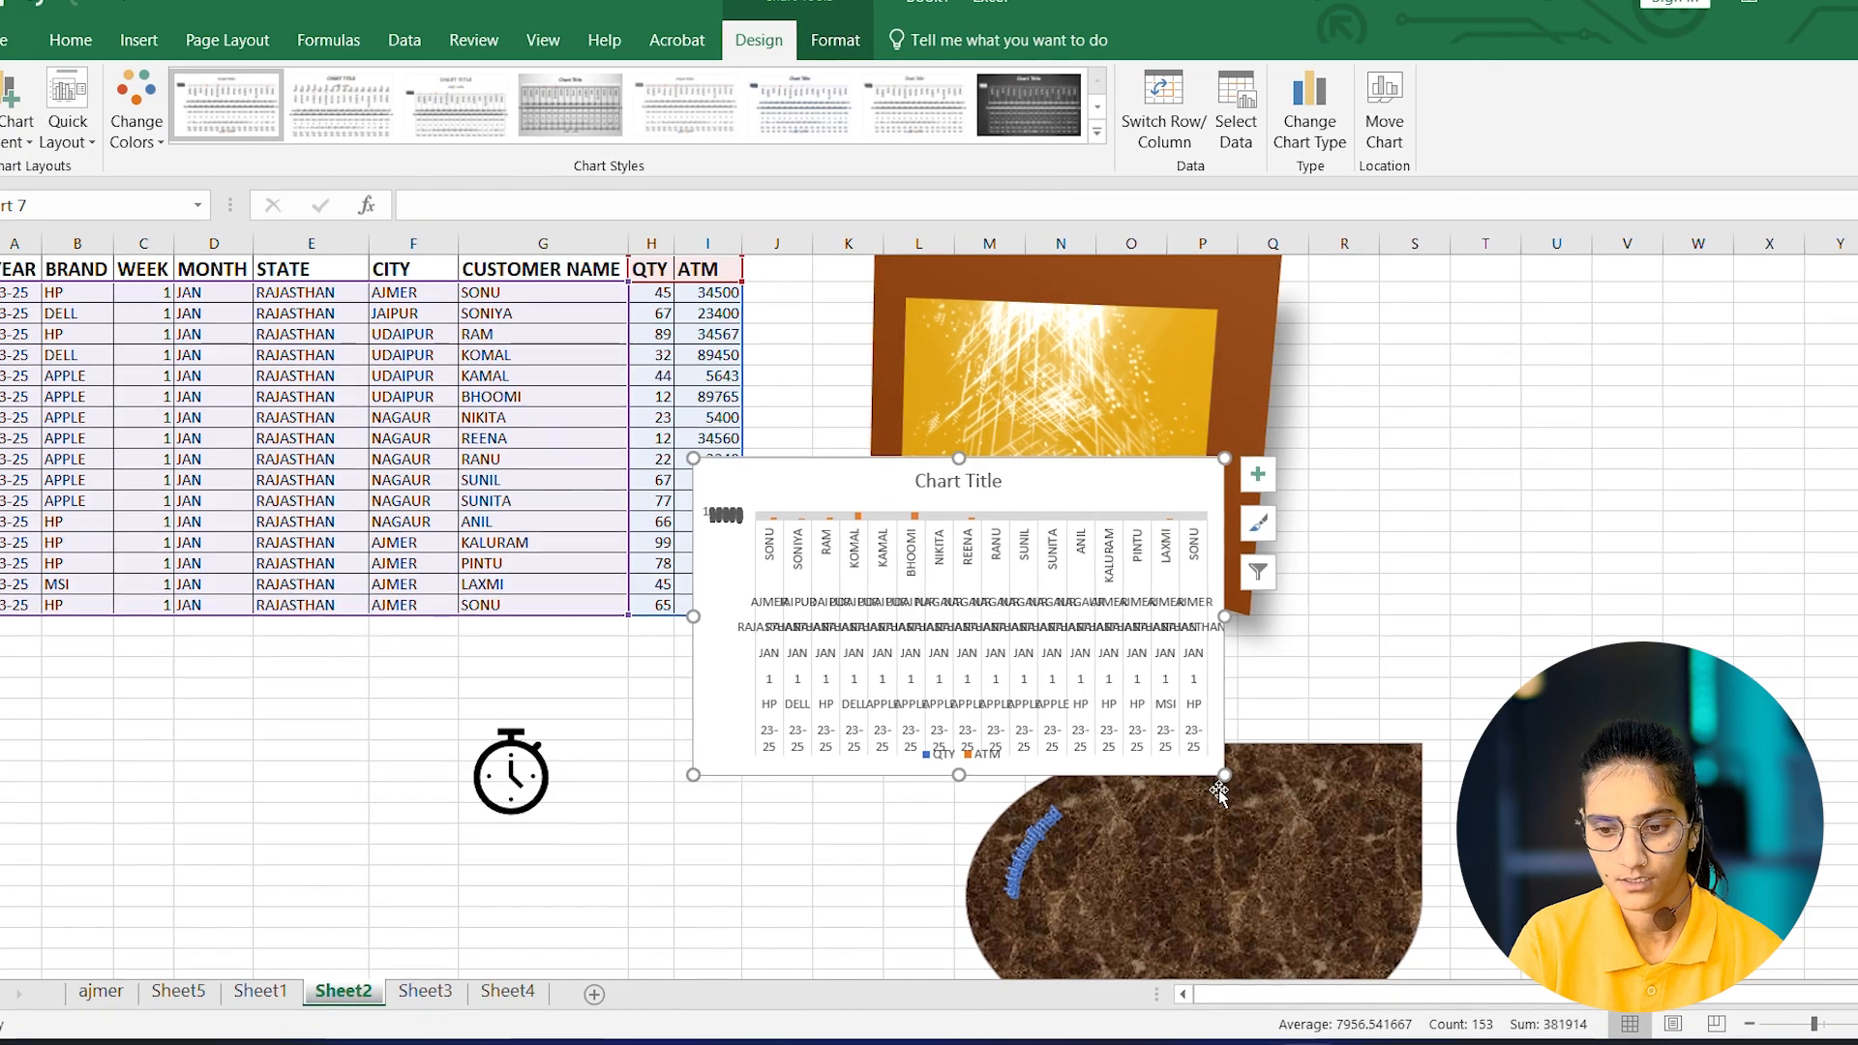
# - Move the column chart to a new sheet named Chart1
pyautogui.scroll(-1, 1215, 791)
pyautogui.scroll(-1, 1215, 791)
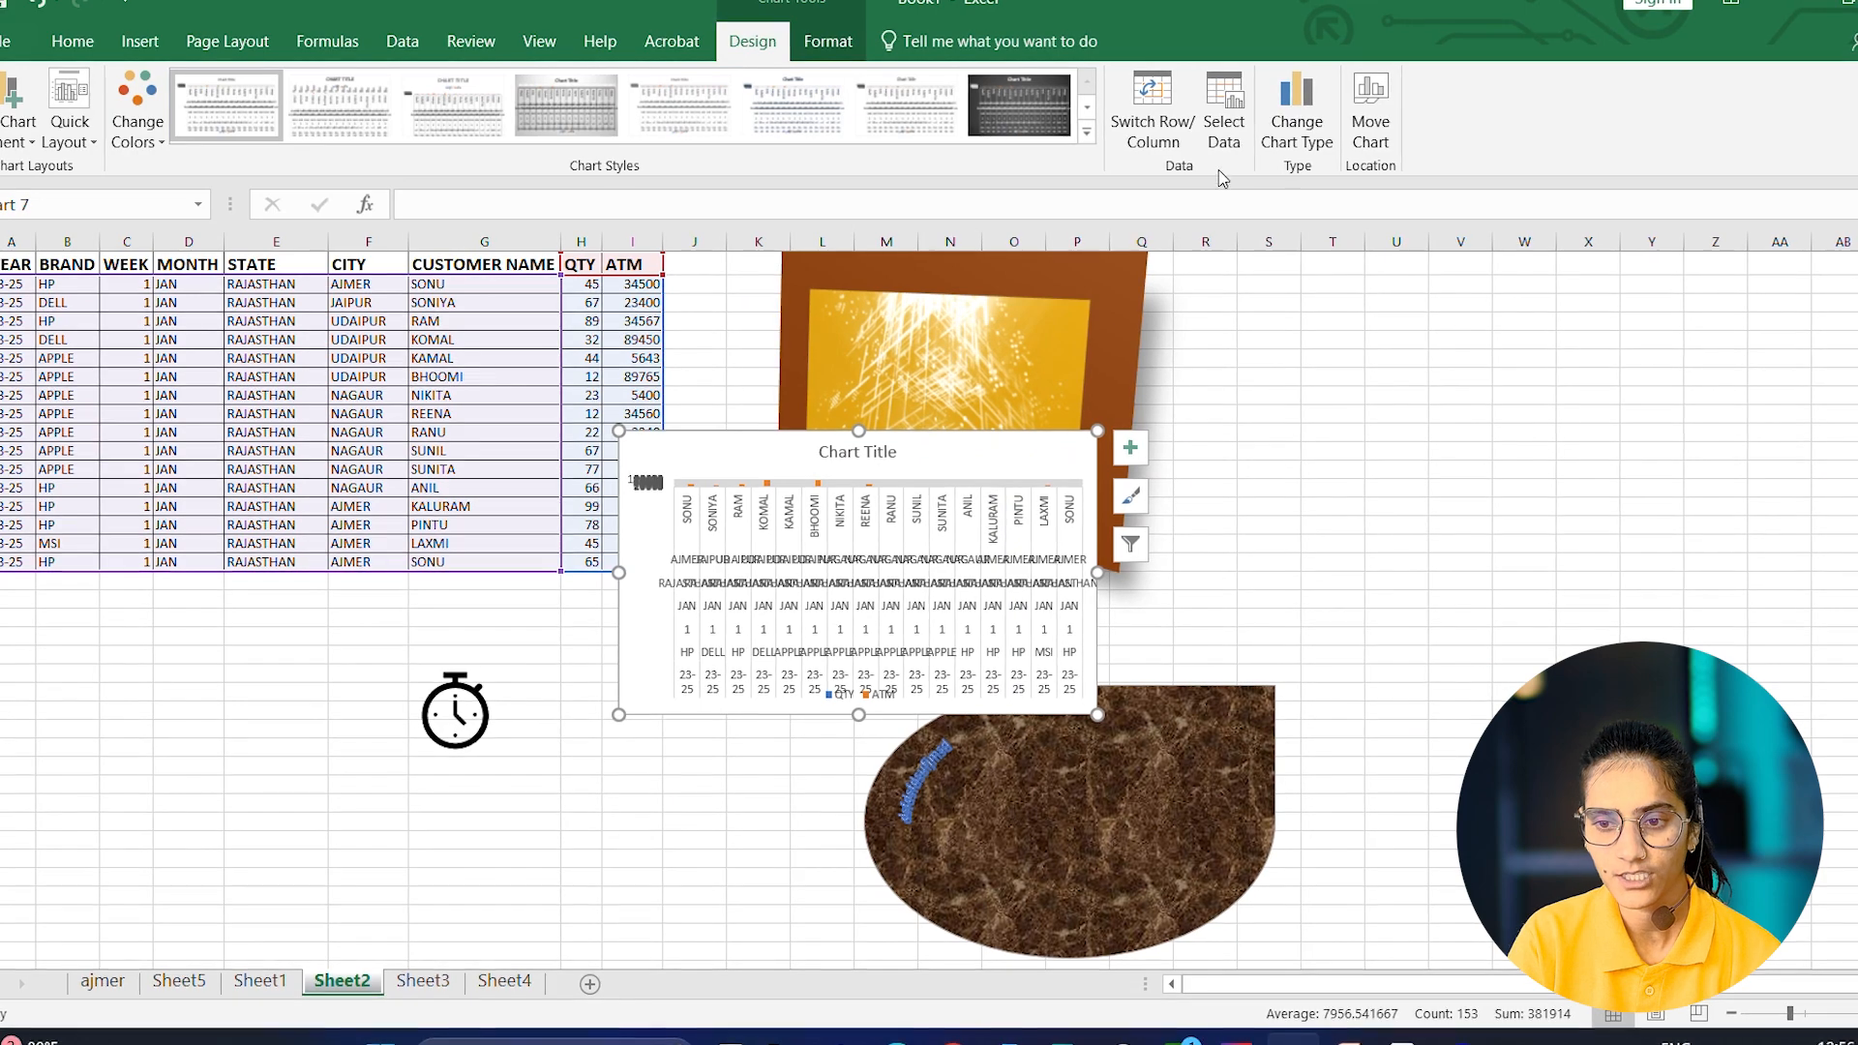
pyautogui.click(1366, 118)
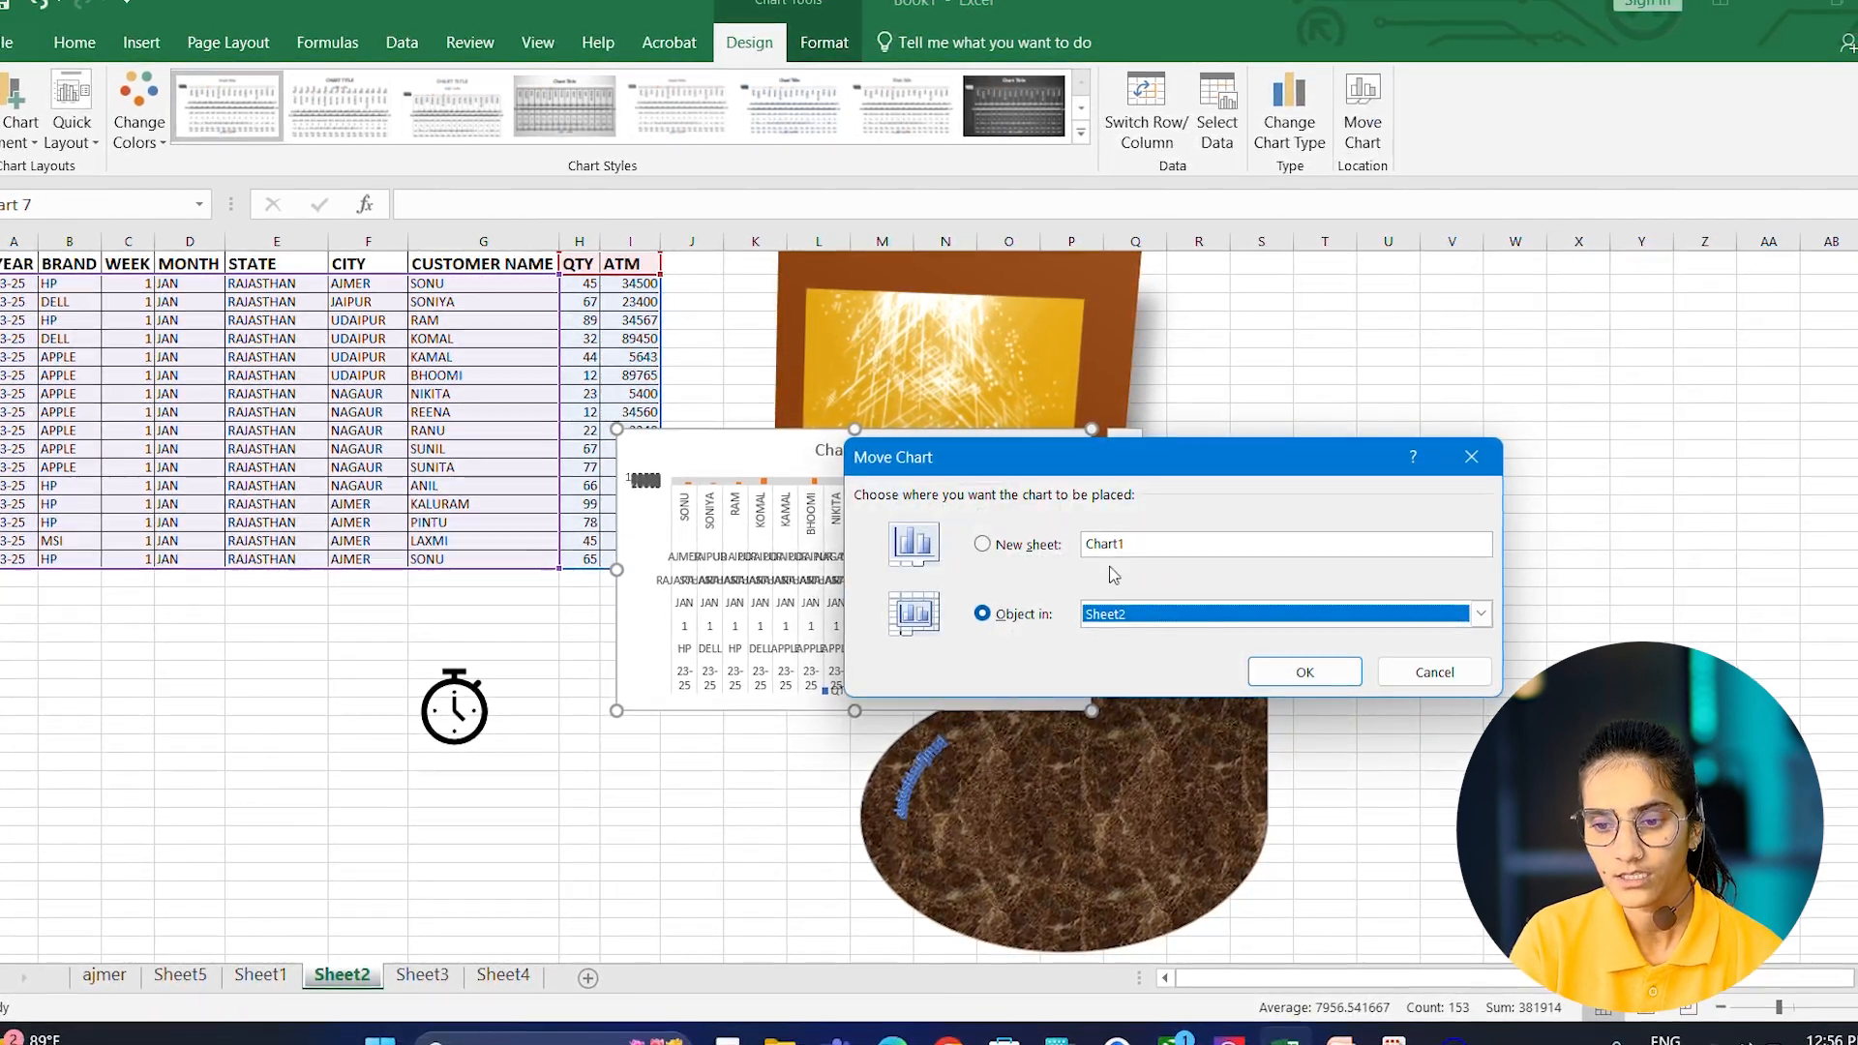
pyautogui.click(1040, 545)
pyautogui.click(1040, 544)
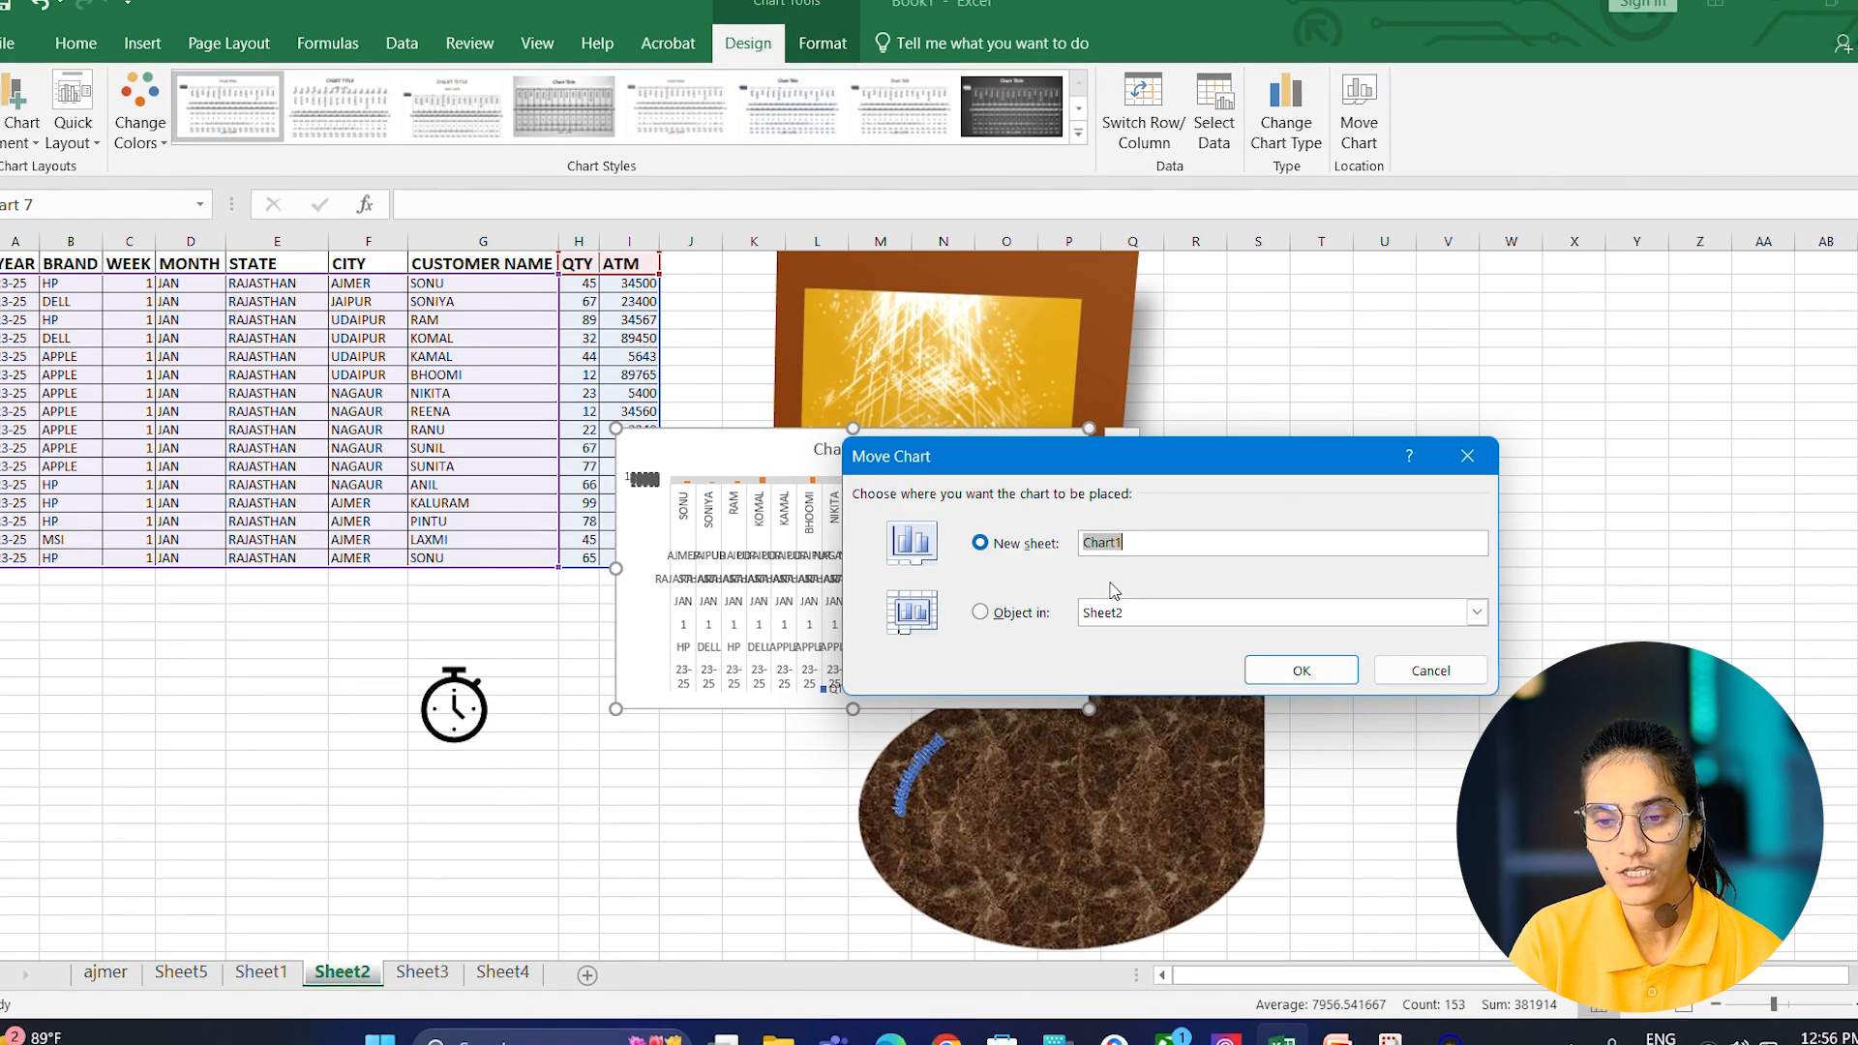
pyautogui.click(1298, 670)
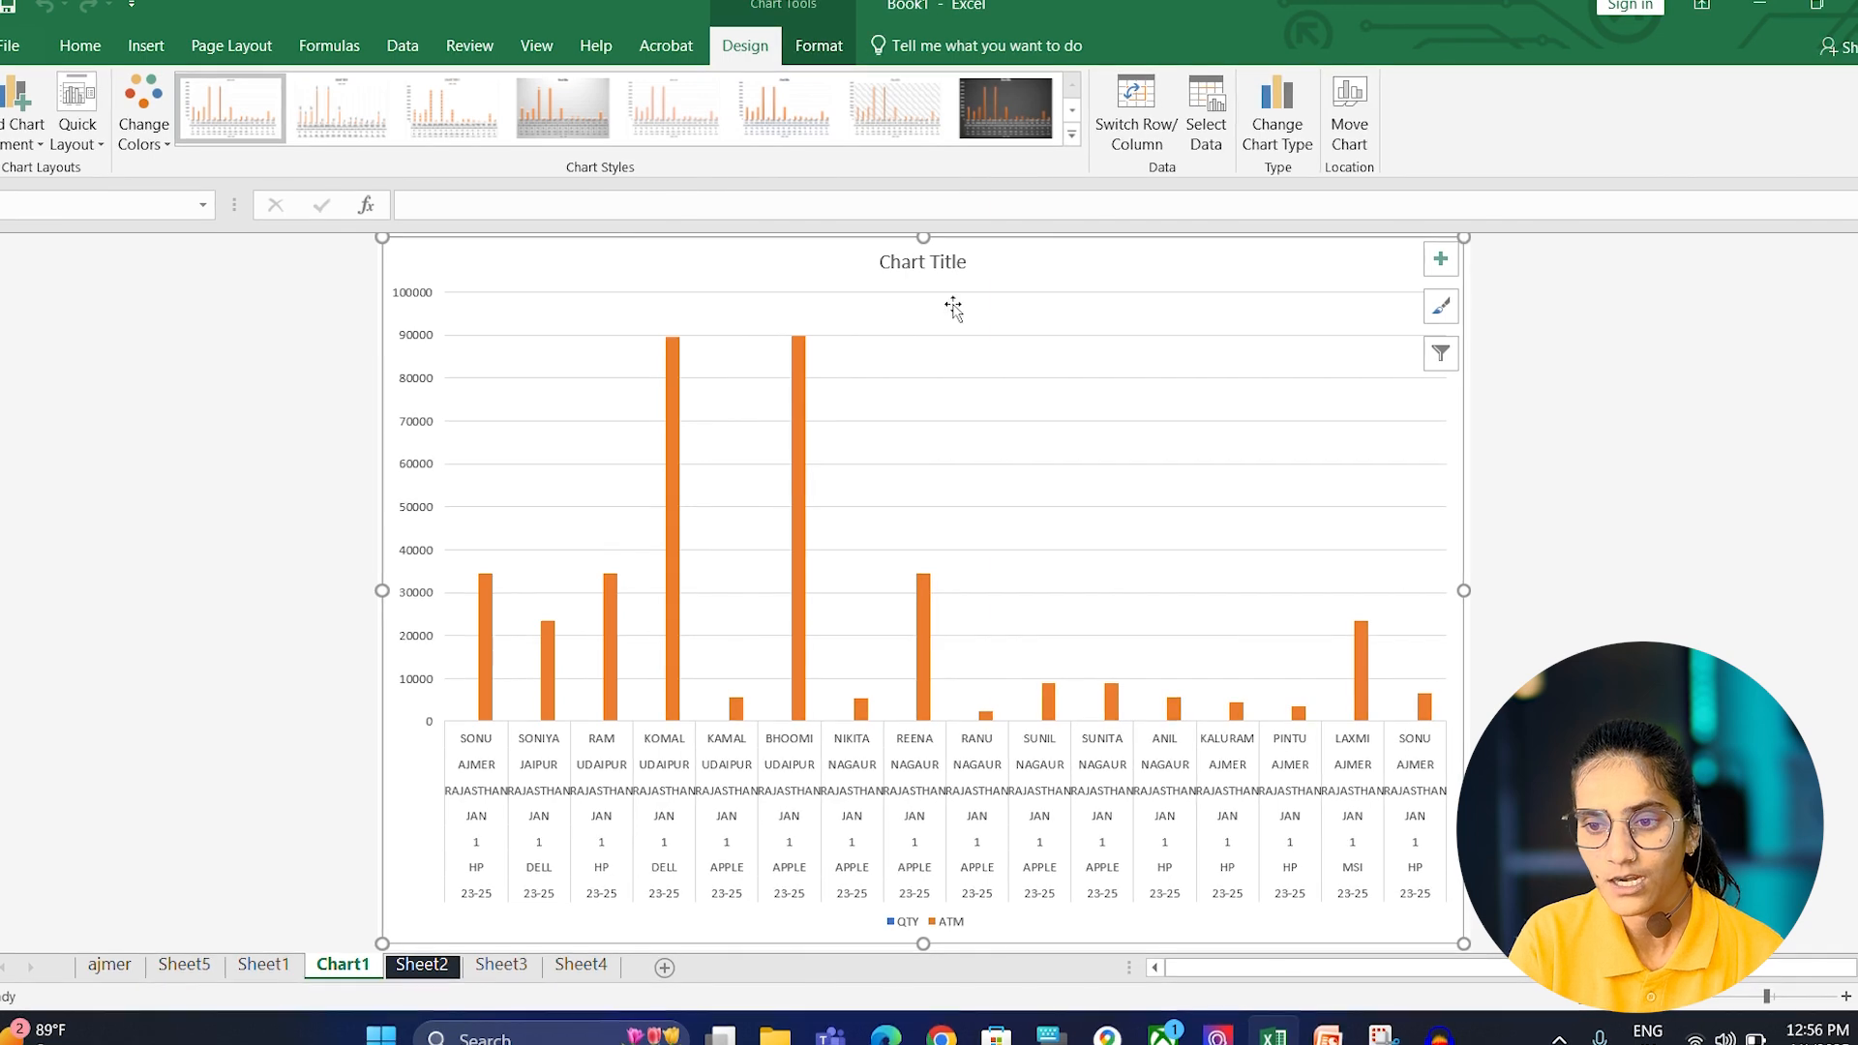
# - Apply chart style Style 11 to the column chart
pyautogui.click(1068, 136)
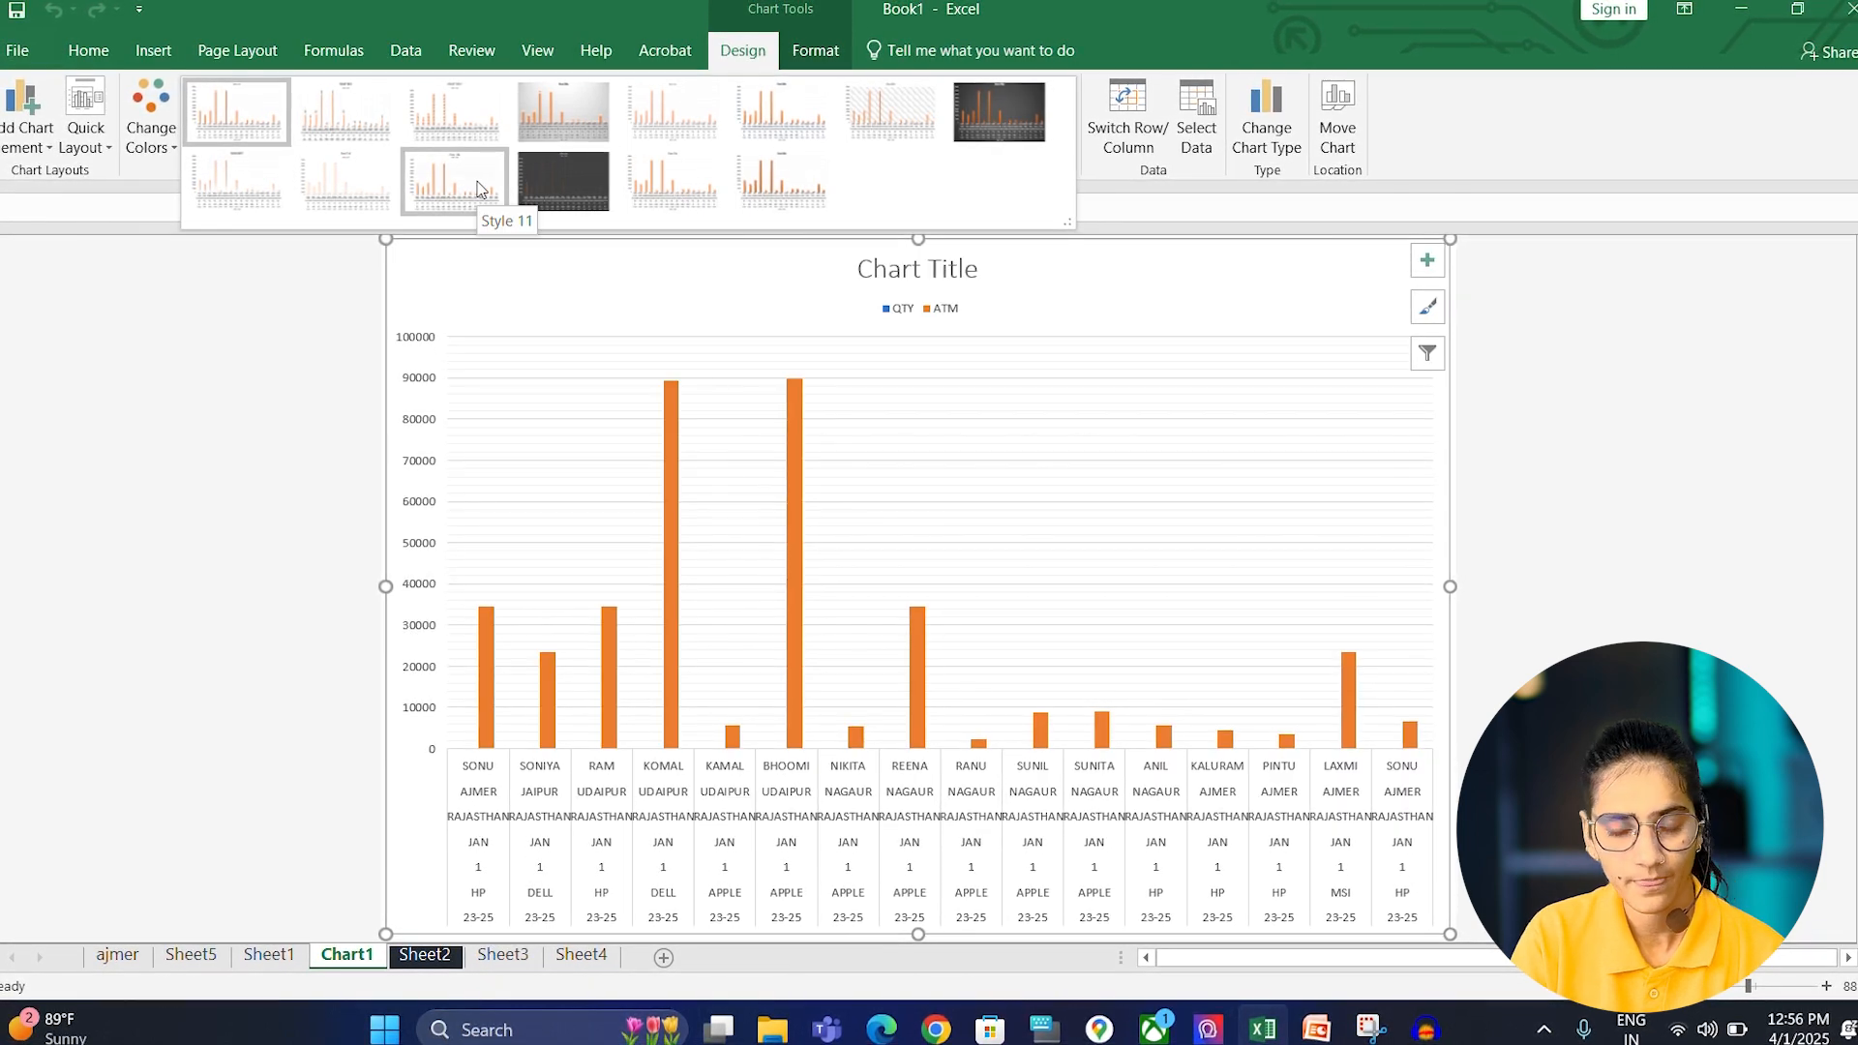
pyautogui.click(478, 183)
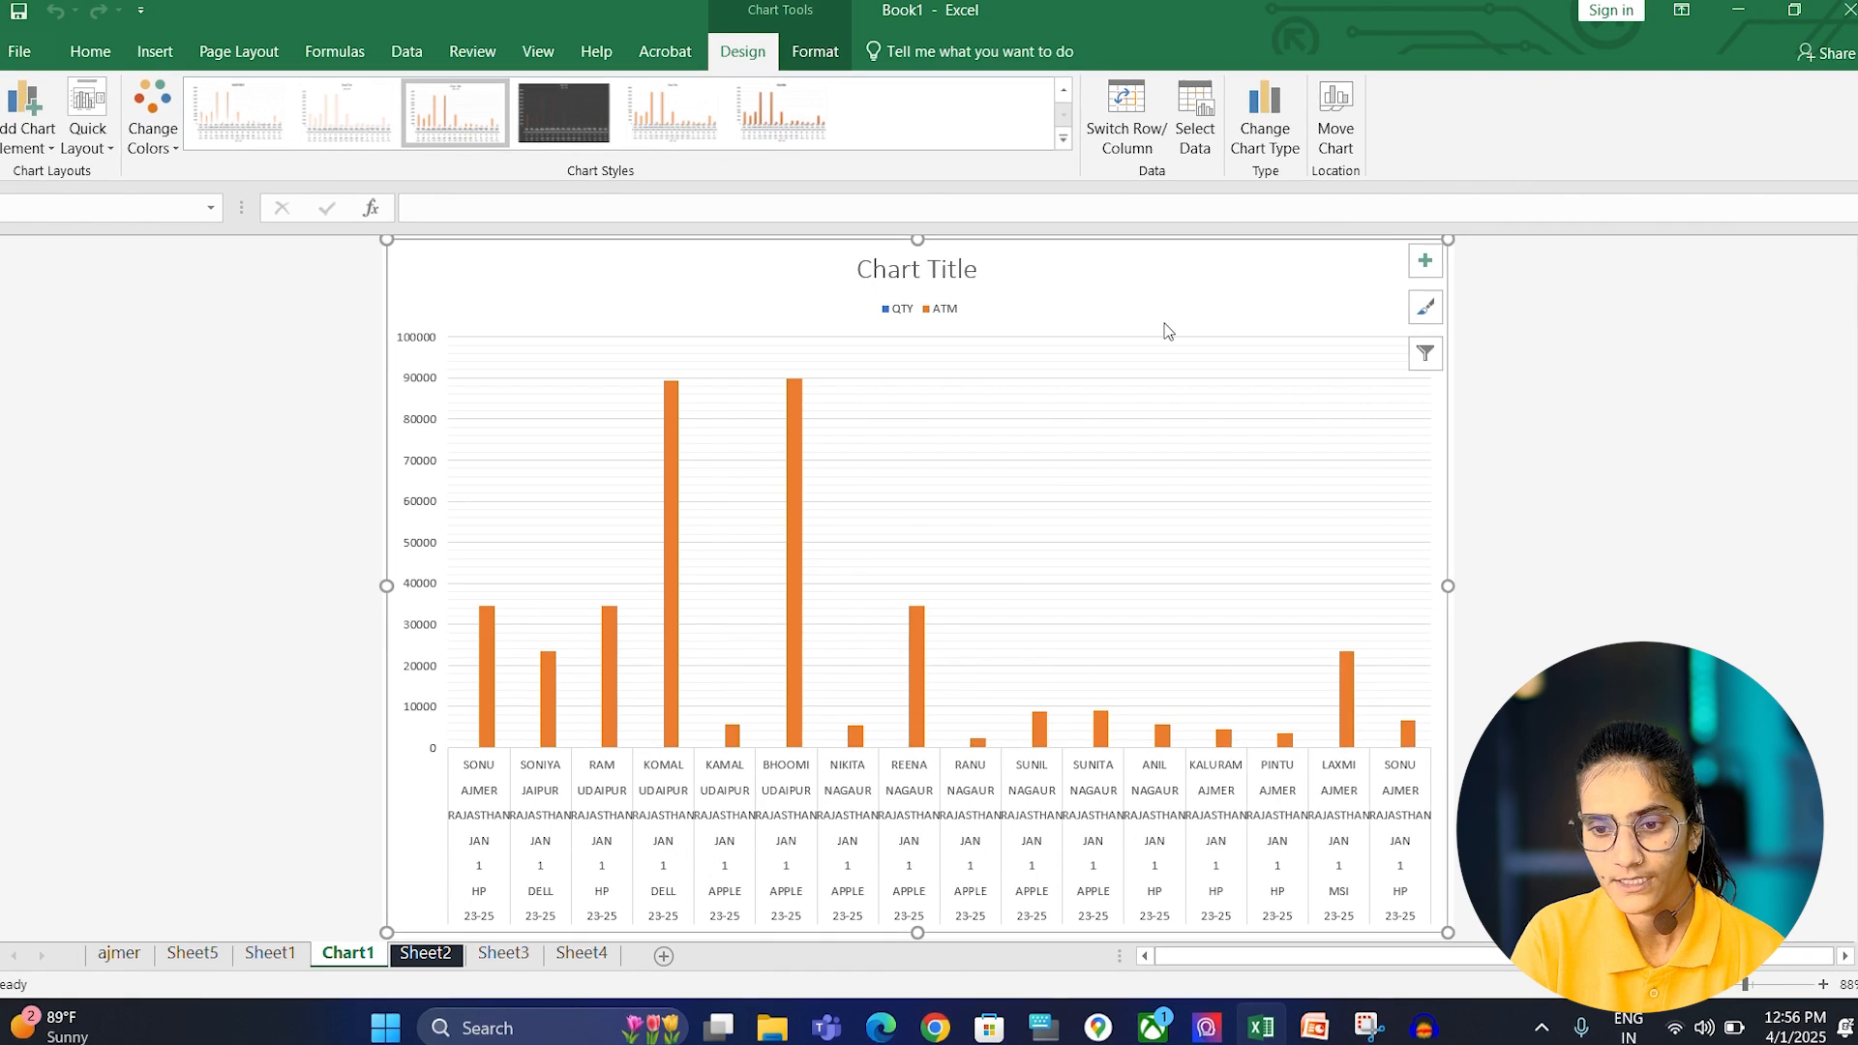
# - Try swapping the chart's rows and columns, and restore the original orientation
pyautogui.click(1146, 141)
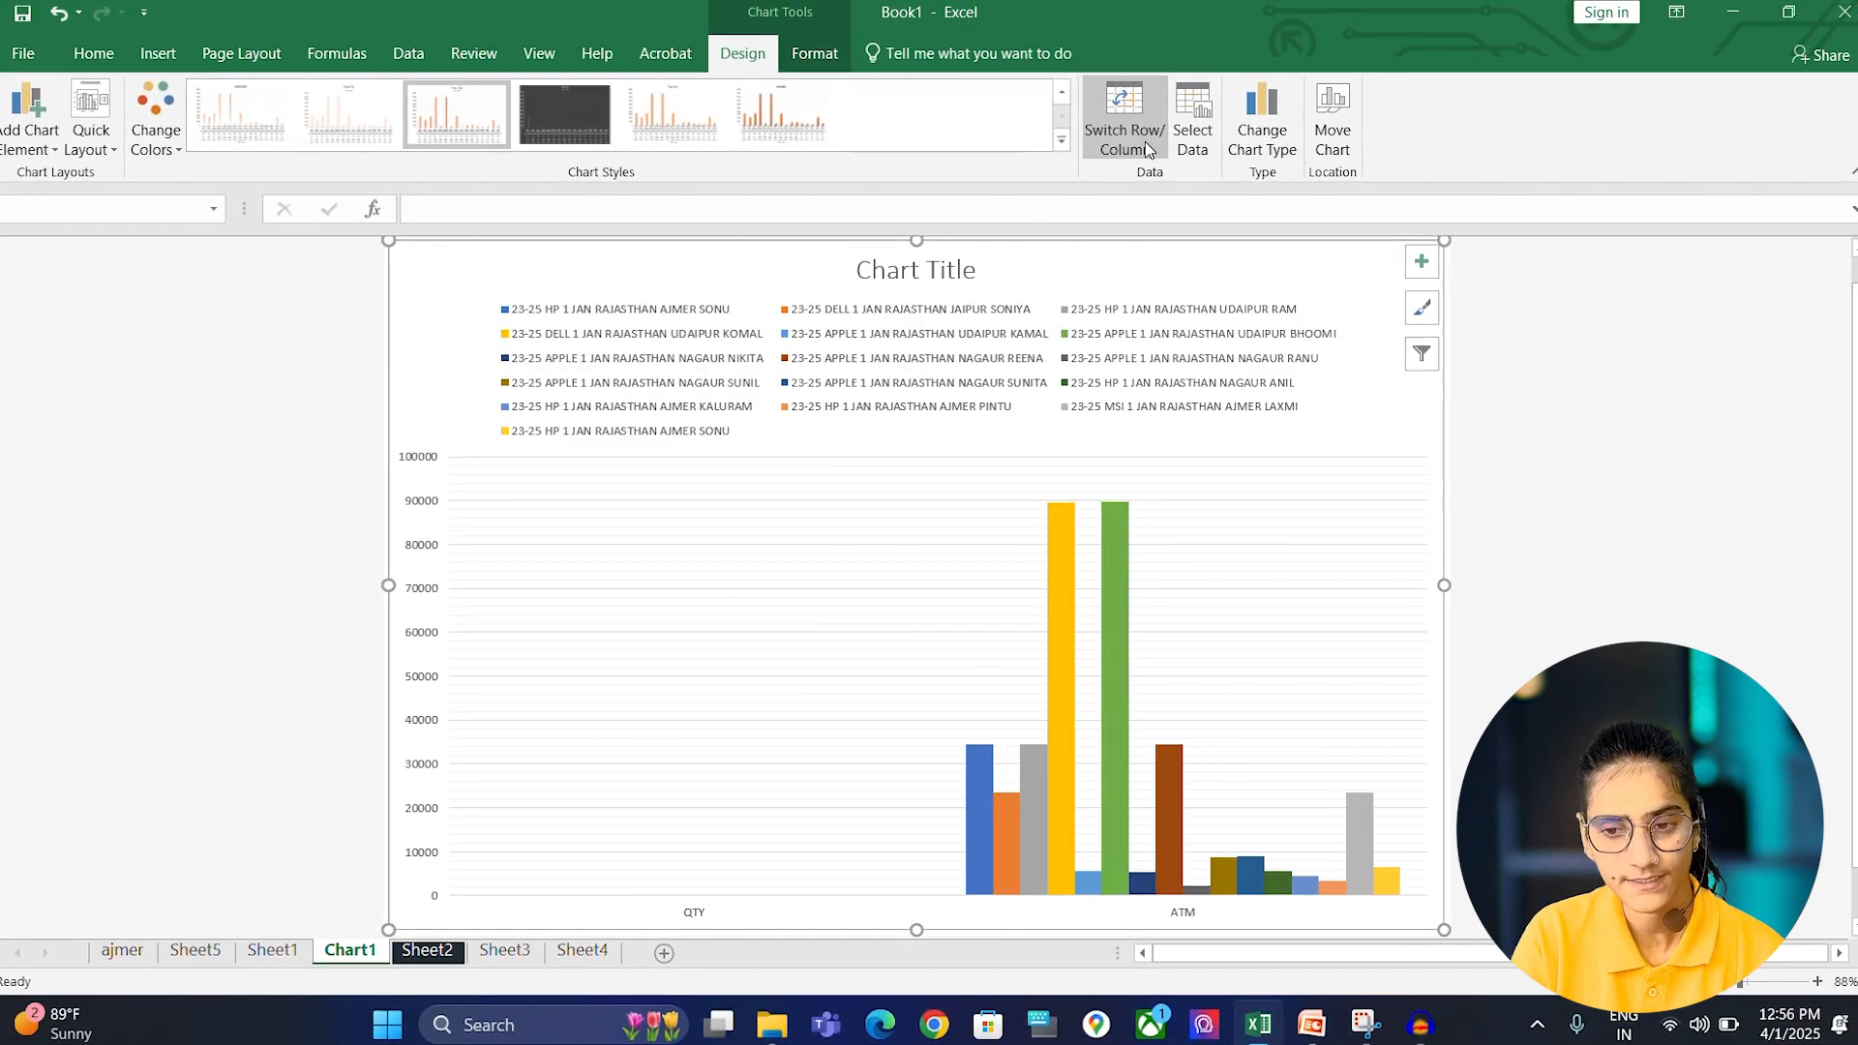
pyautogui.click(1144, 142)
pyautogui.click(1144, 142)
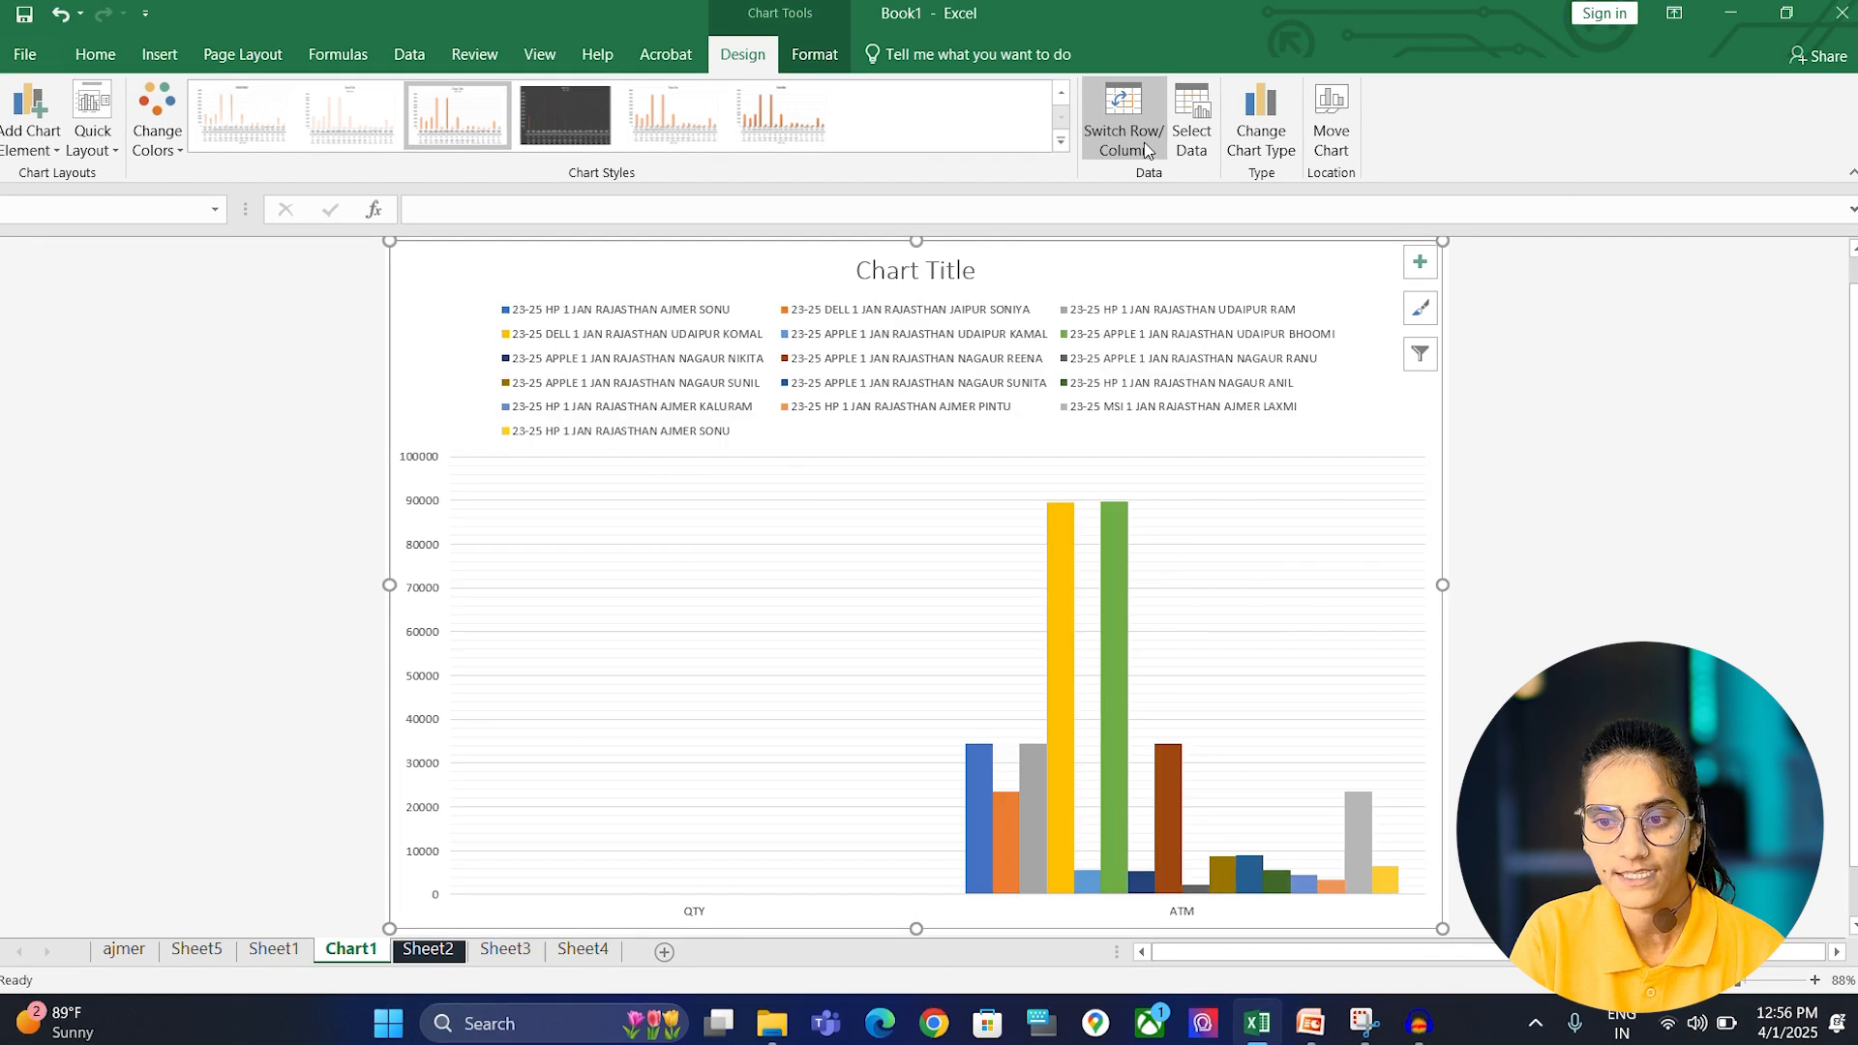
pyautogui.click(1144, 141)
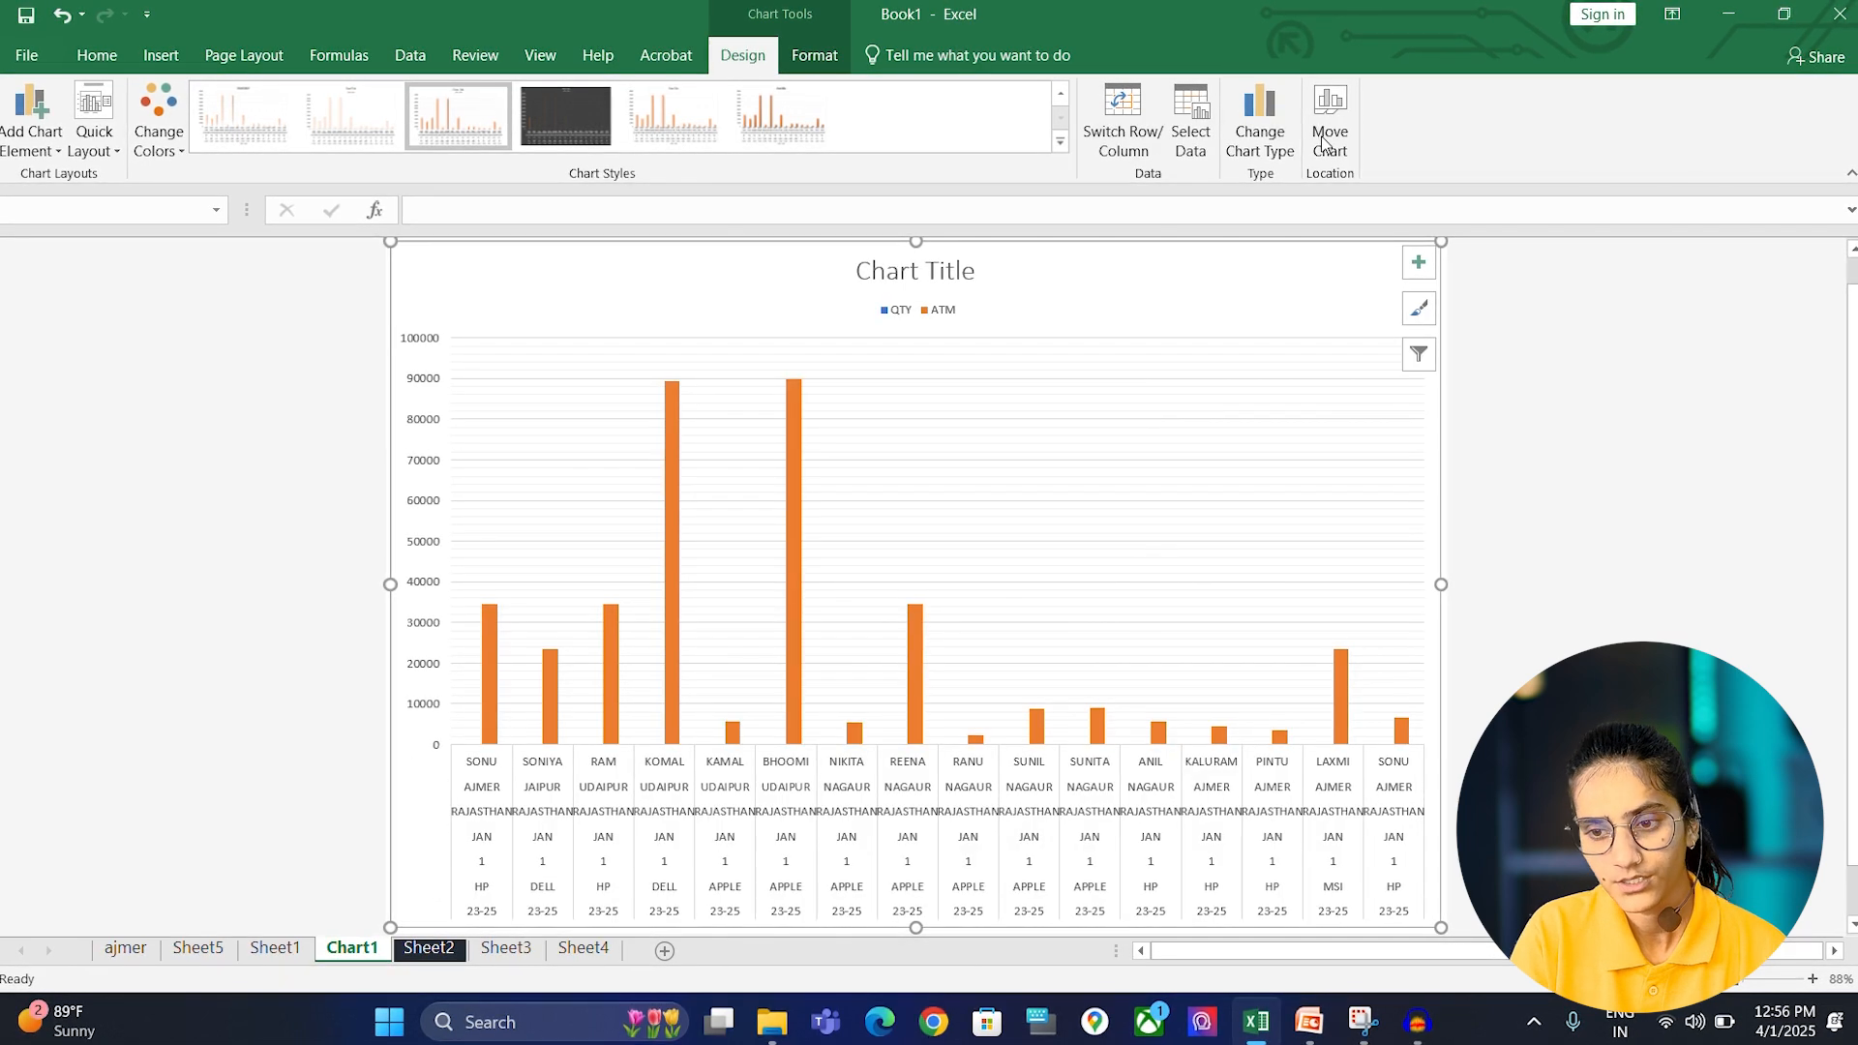
# - Limit the chart's data source to the YEAR, BRAND and WEEK columns, A1:C17 on Sheet2
pyautogui.click(1191, 143)
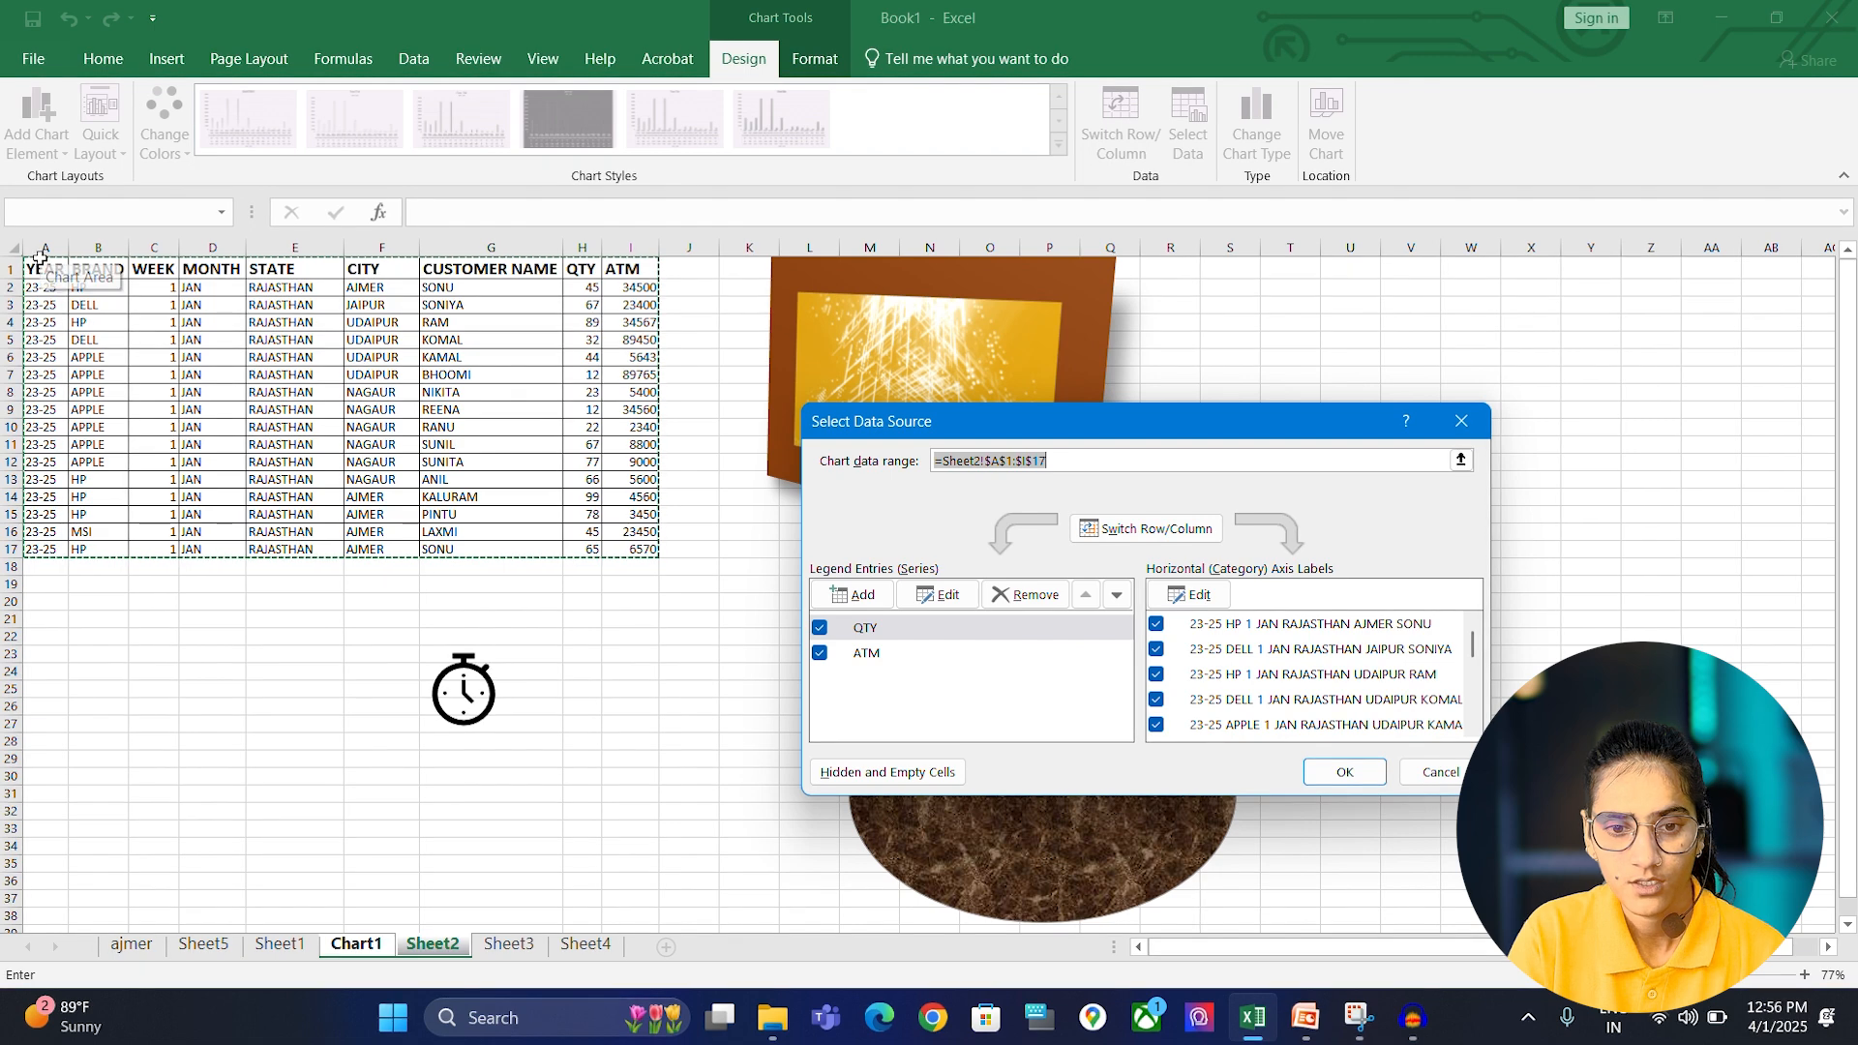
pyautogui.moveTo(44, 268); pyautogui.dragTo(153, 552)
pyautogui.click(1343, 771)
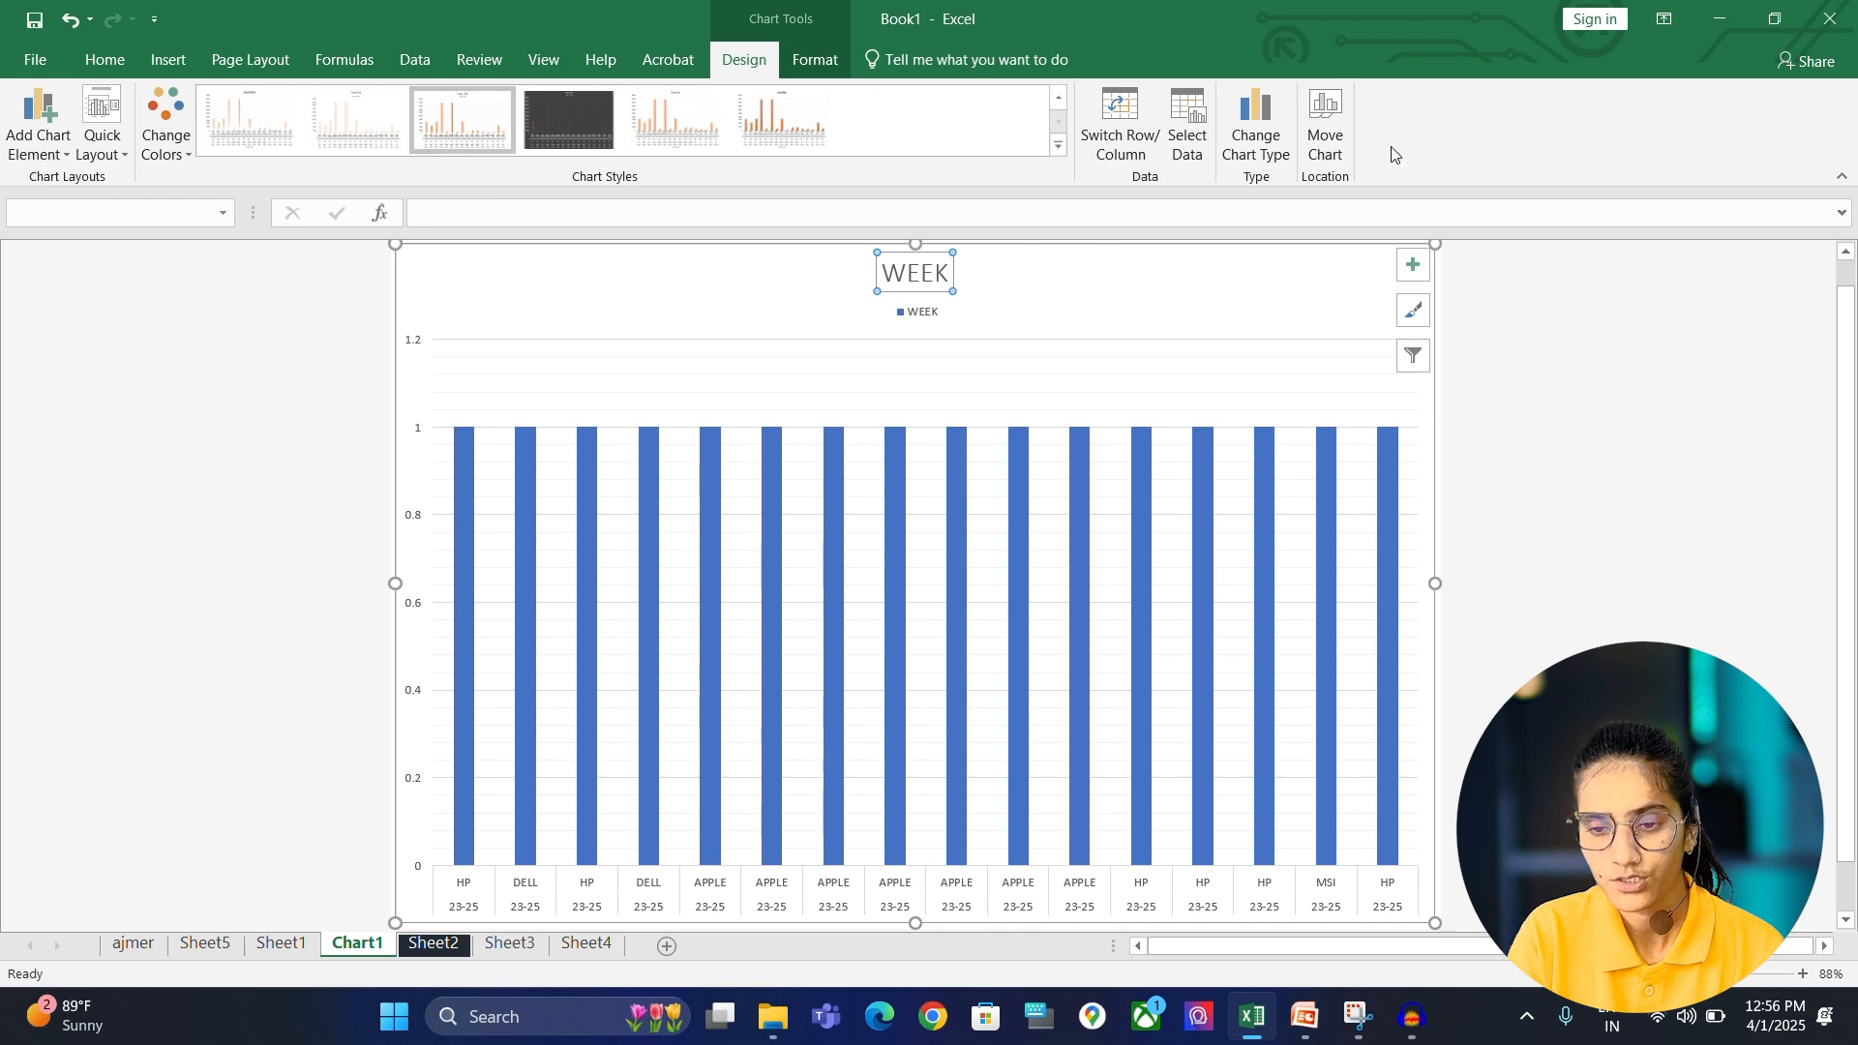
# - Change the chart to the Clustered Column variant that plots each data row as its own colored series
pyautogui.click(1249, 160)
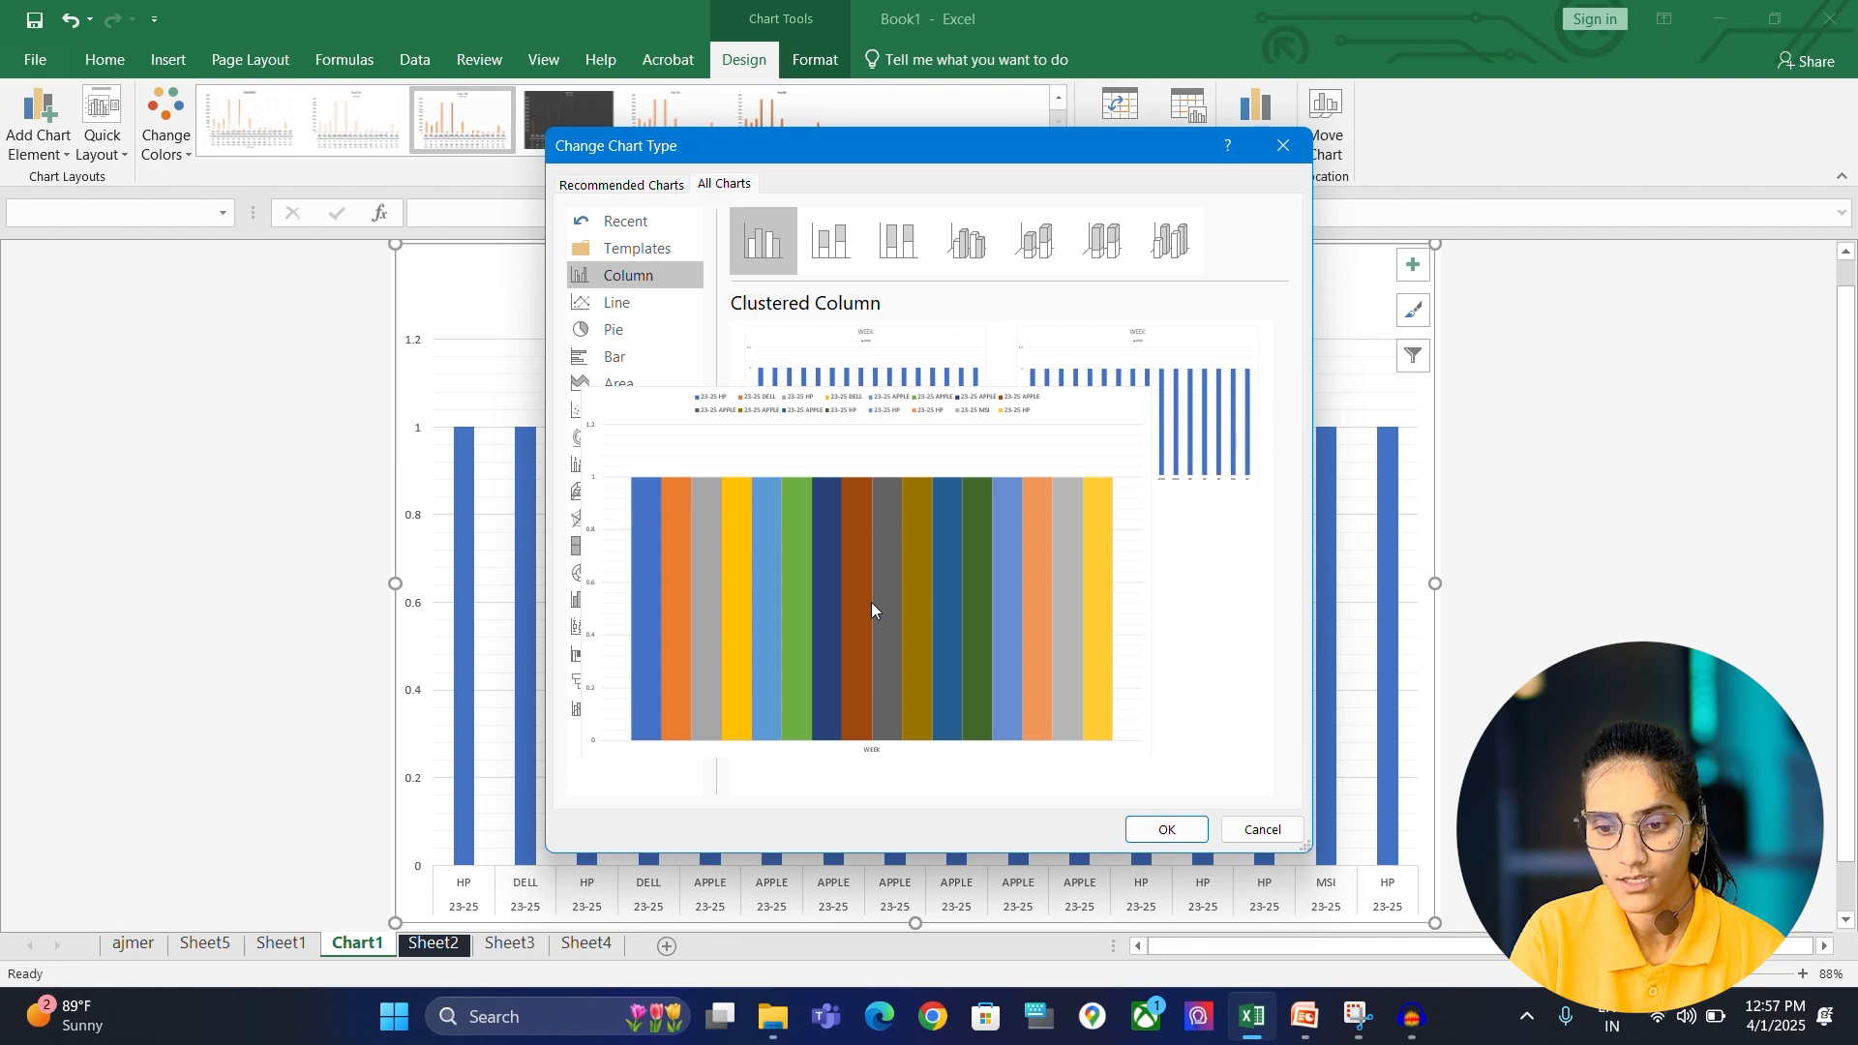
pyautogui.click(954, 621)
pyautogui.click(1167, 830)
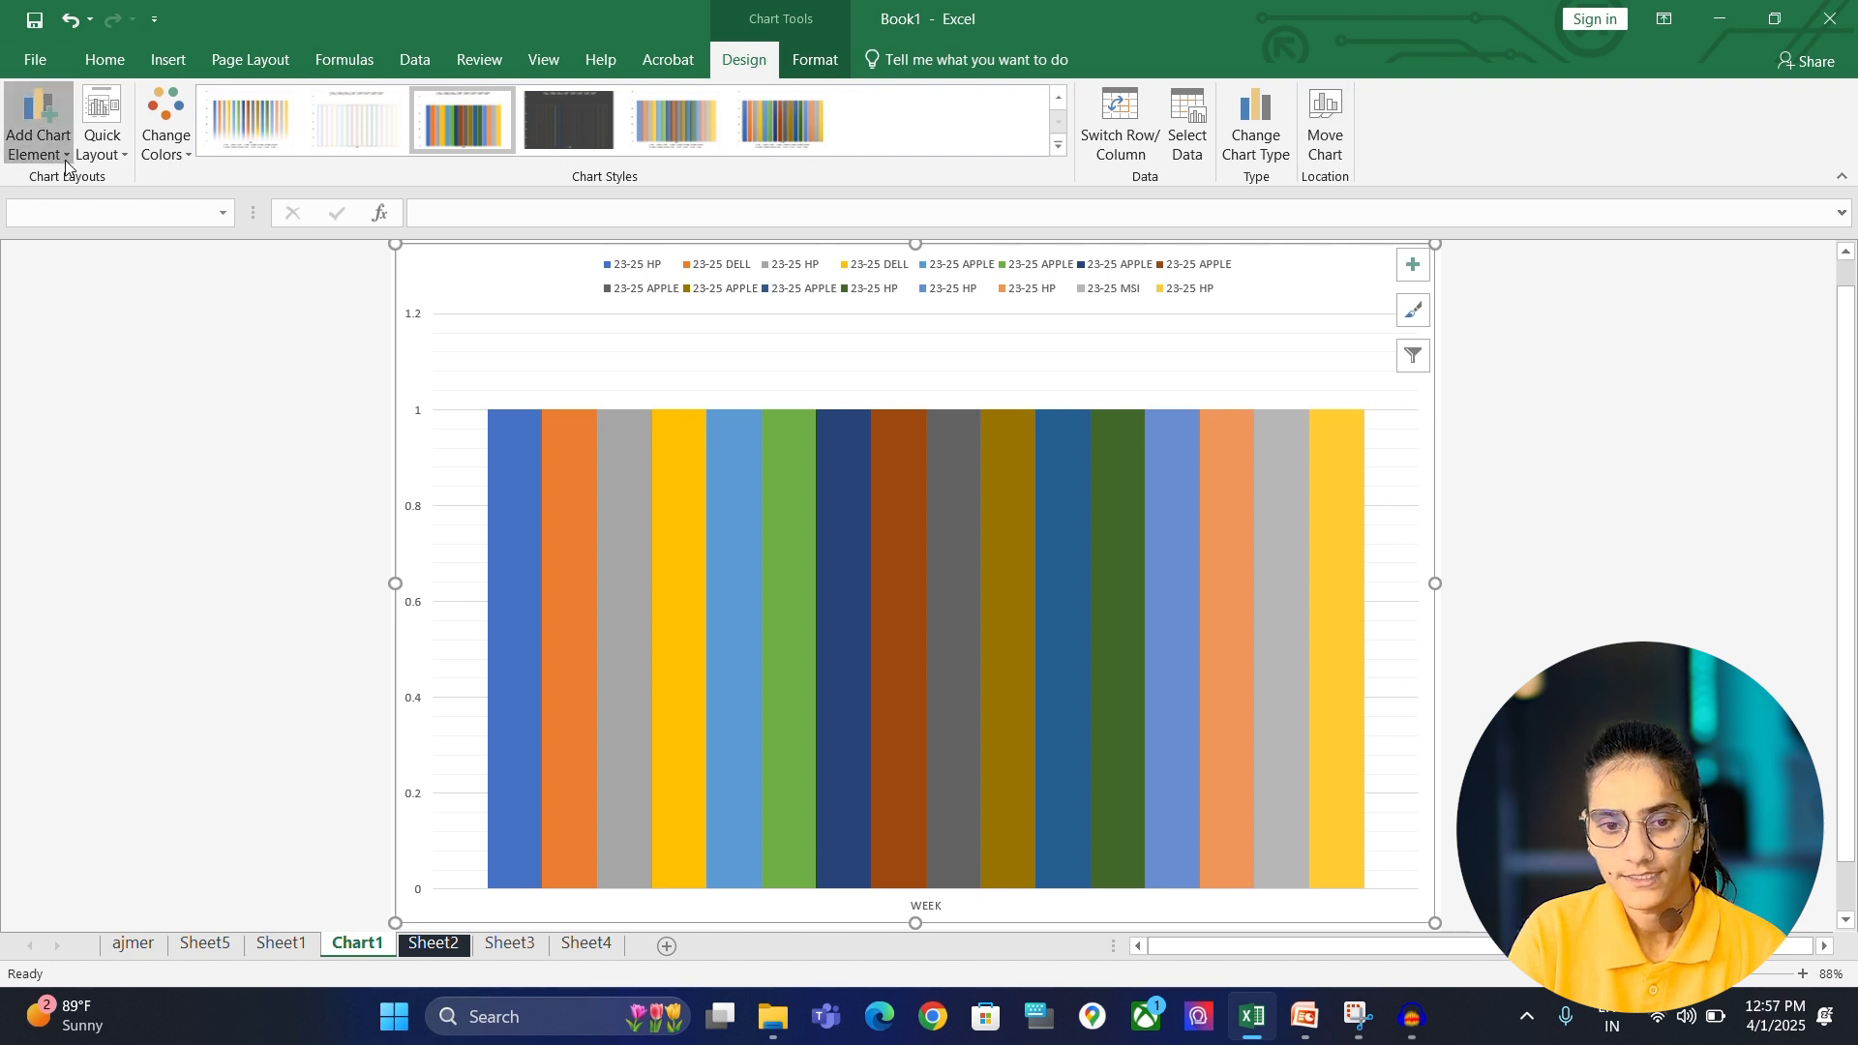
pyautogui.click(44, 140)
pyautogui.moveTo(93, 391)
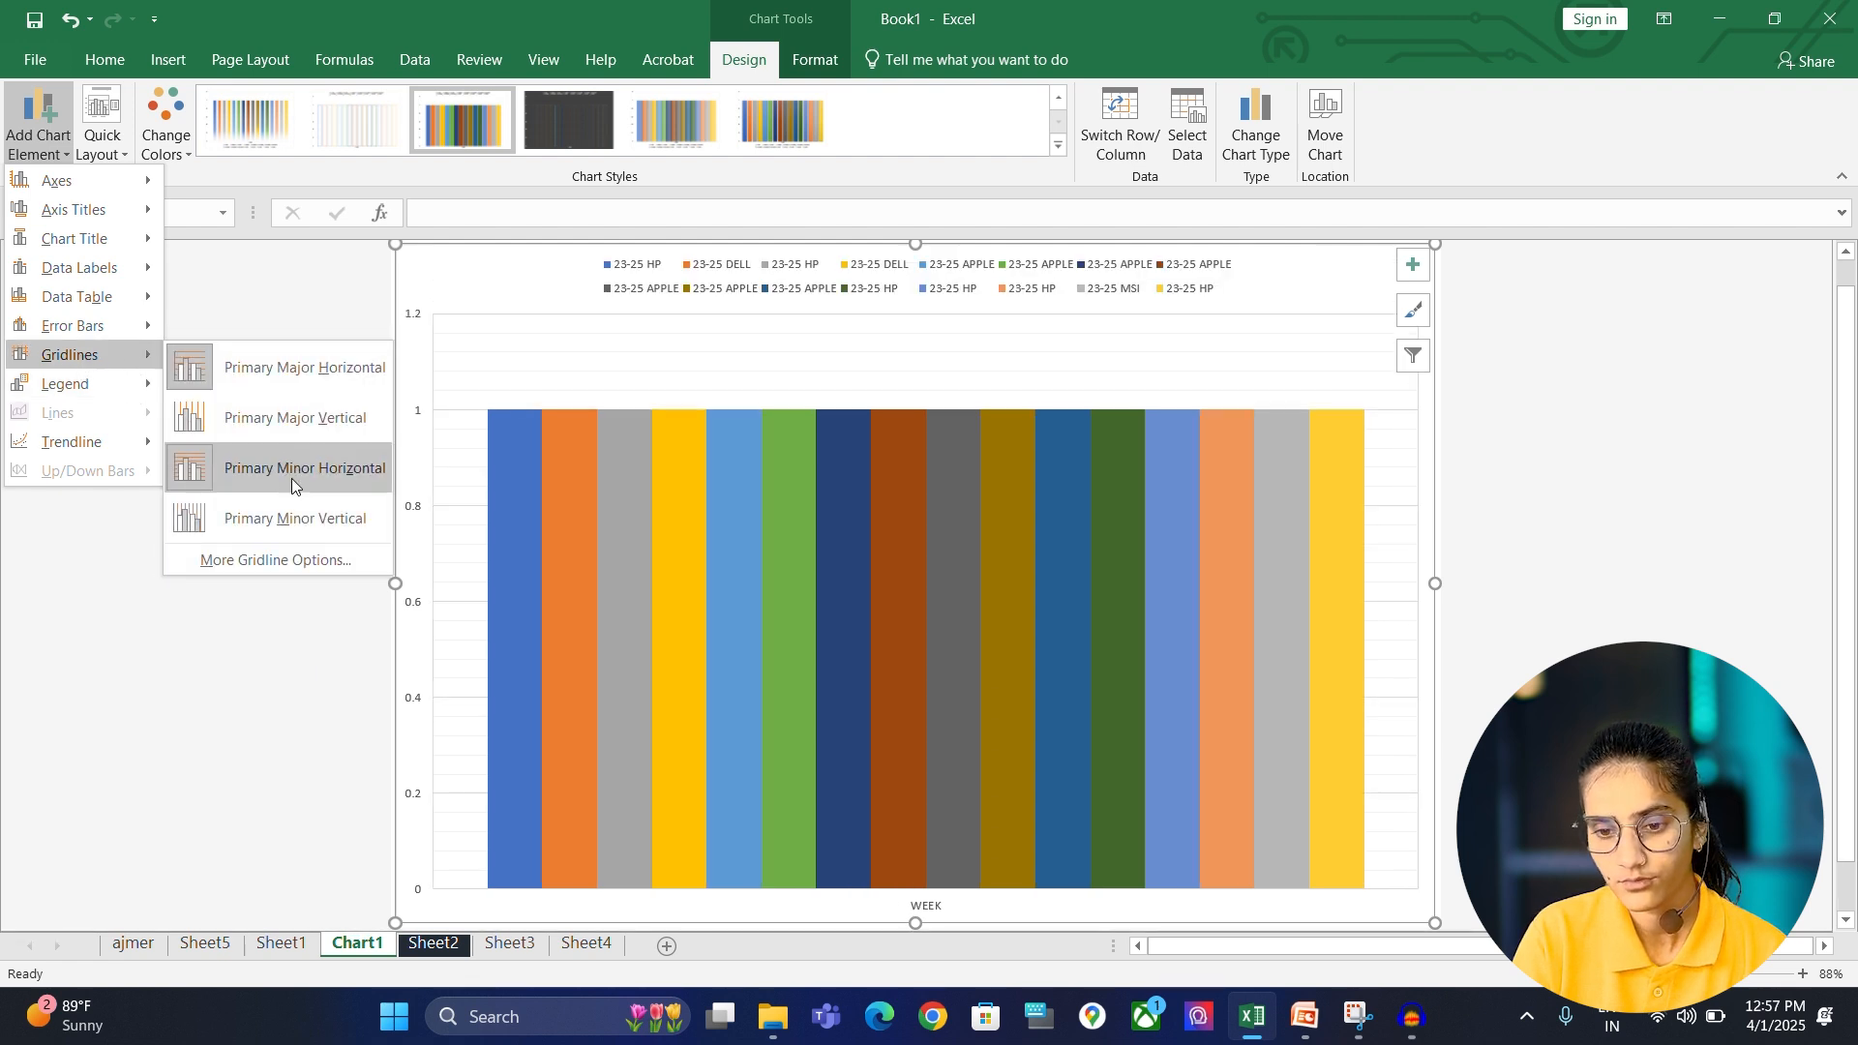
pyautogui.press('Escape')
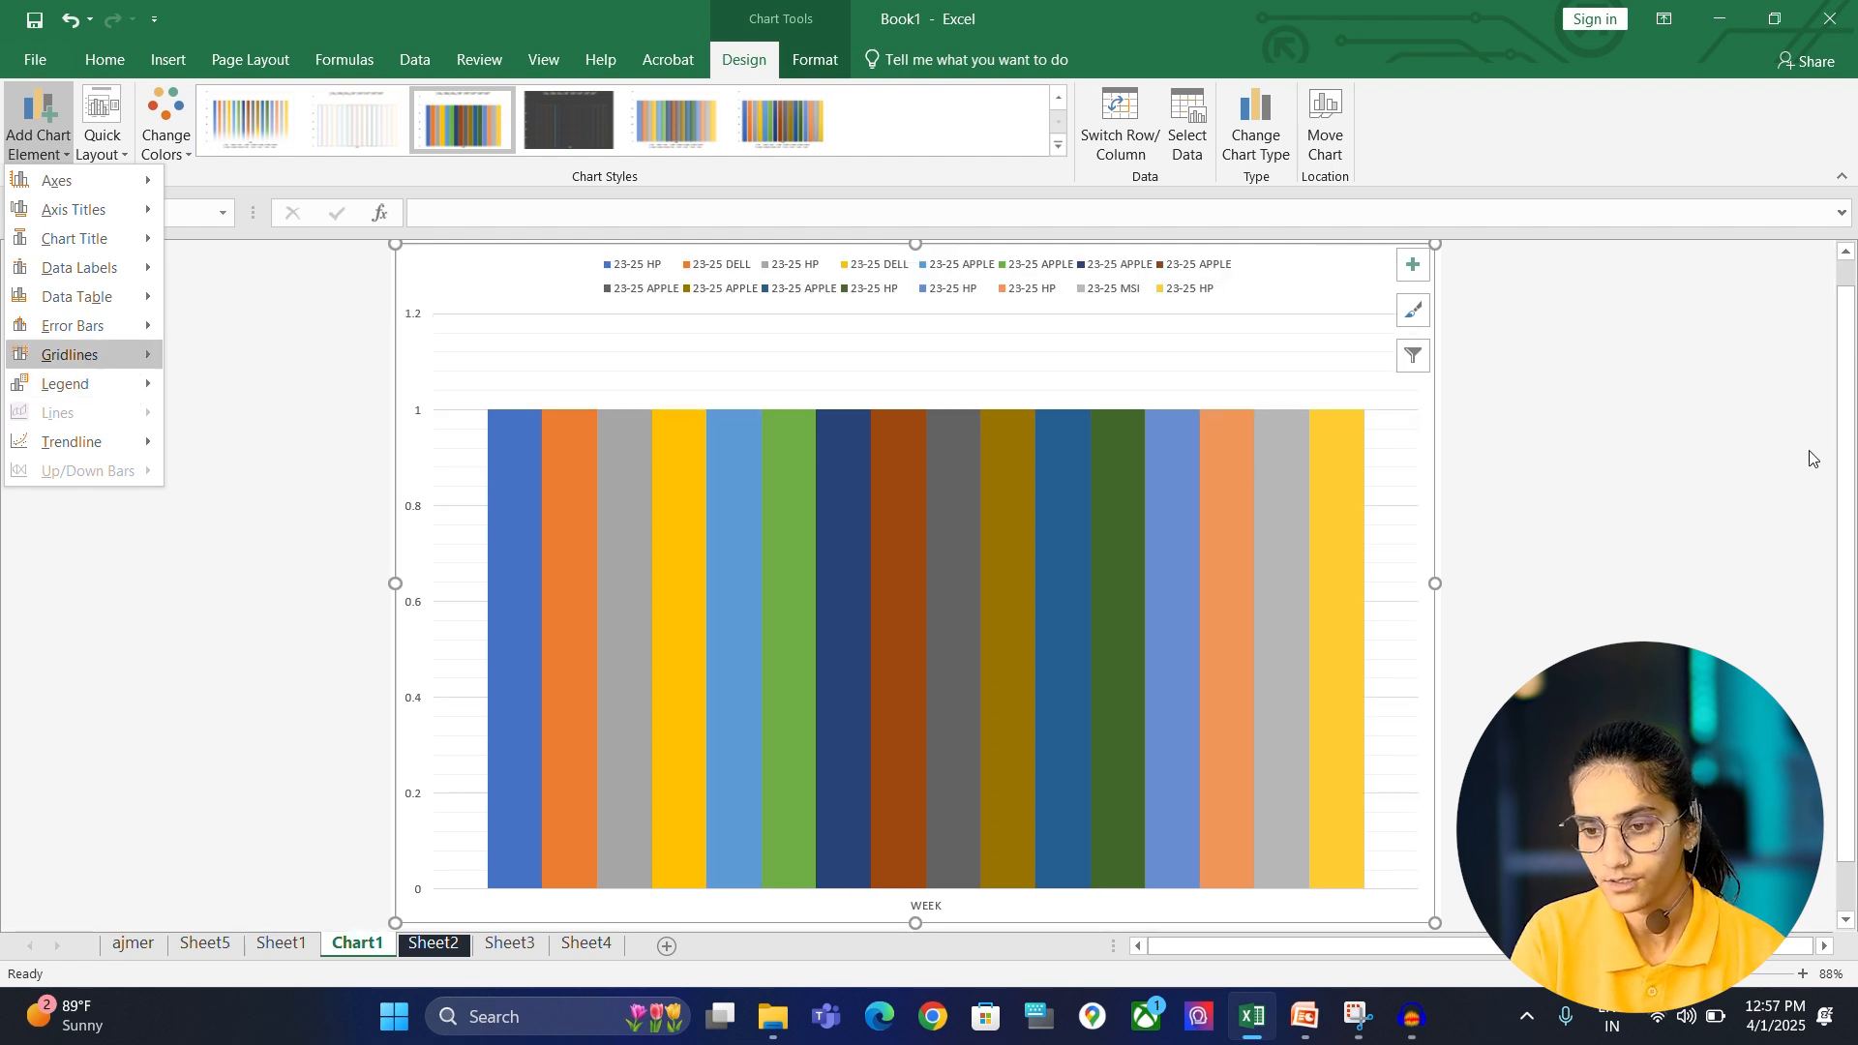
pyautogui.press('Escape')
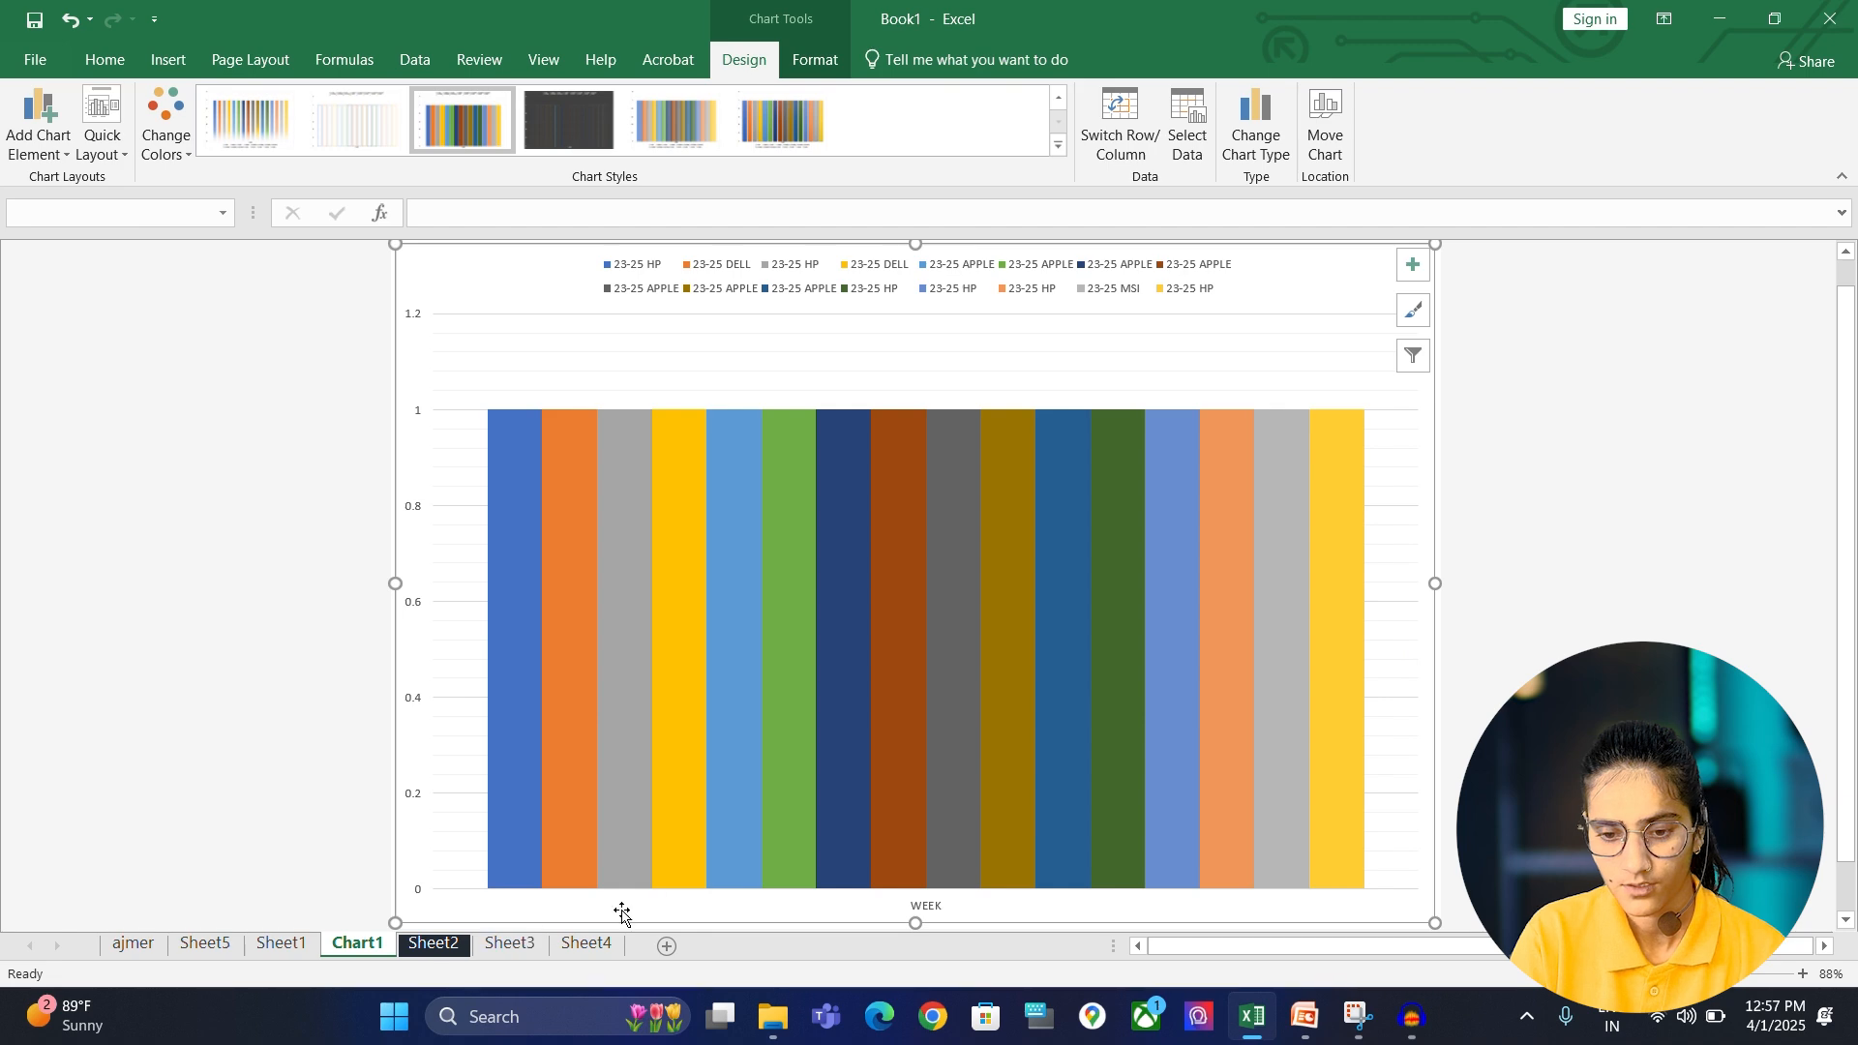
# - Undo the latest chart type change and the restriction of the chart's data source
pyautogui.hotkey('ctrl', 'z')
pyautogui.hotkey('ctrl', 'z')
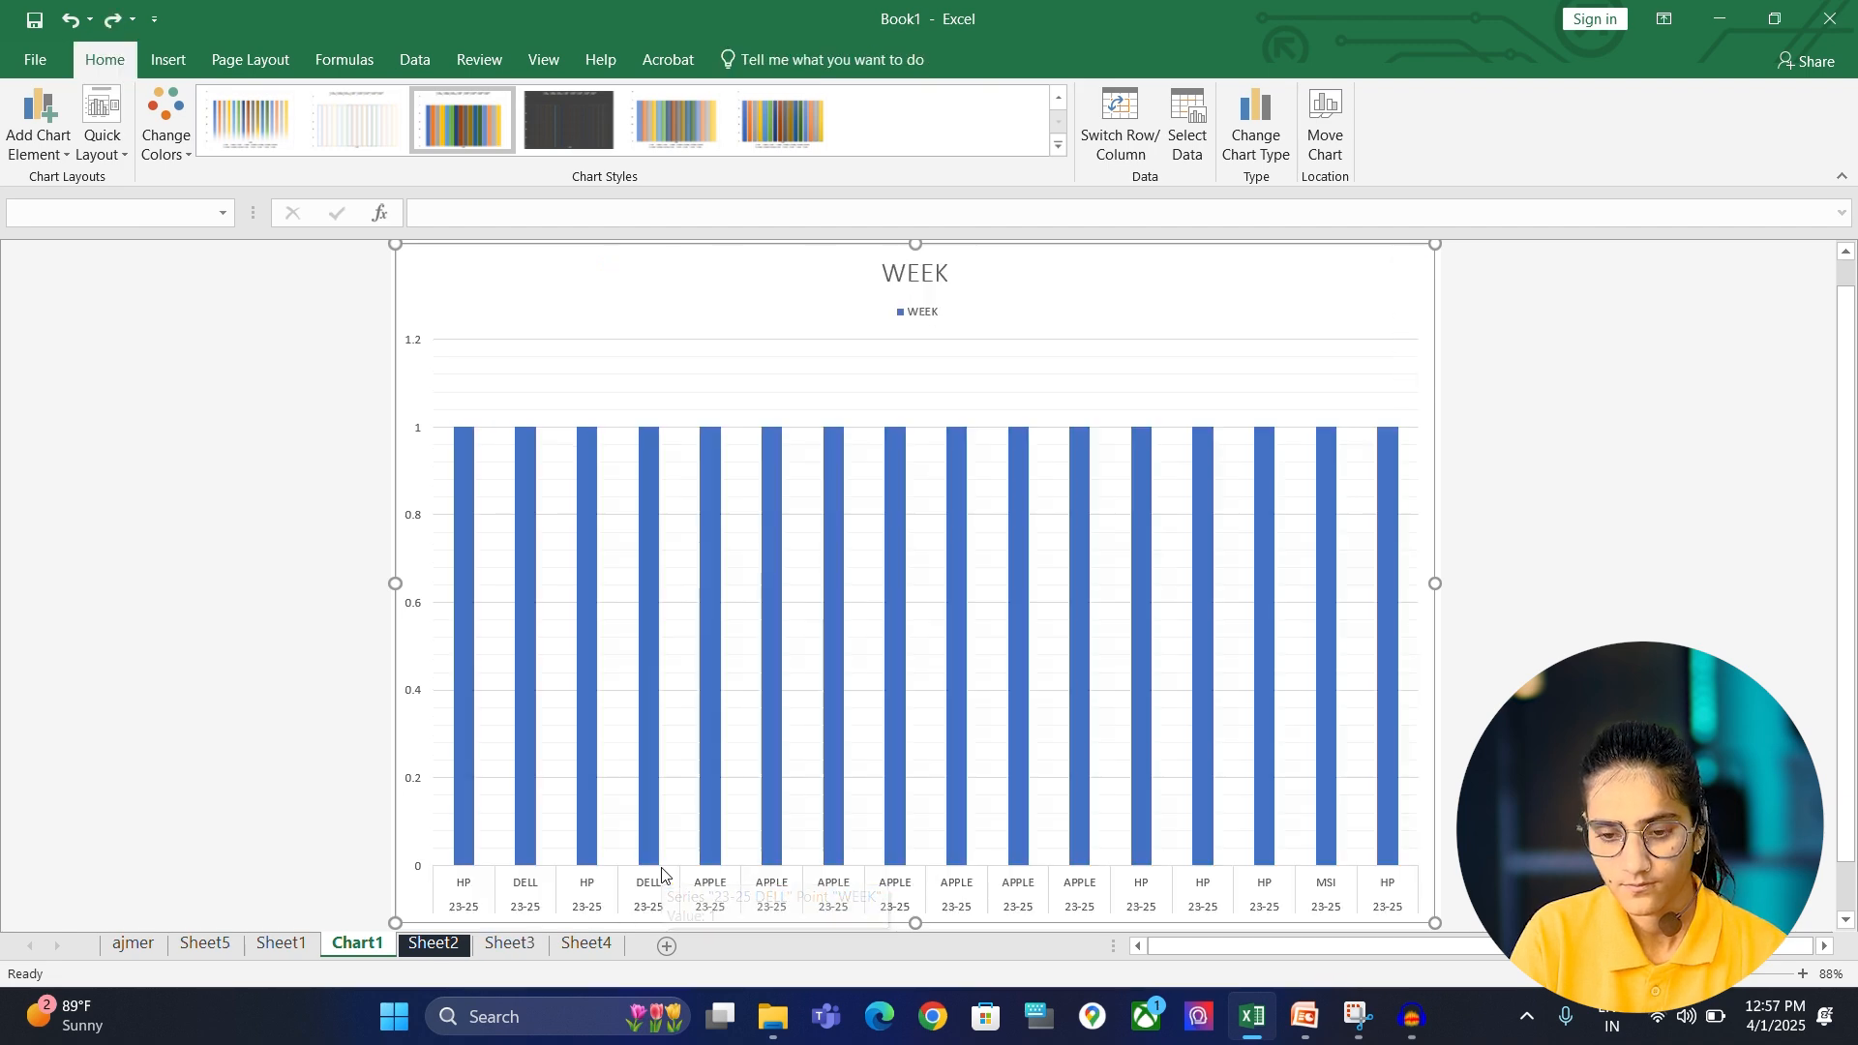
pyautogui.click(662, 870)
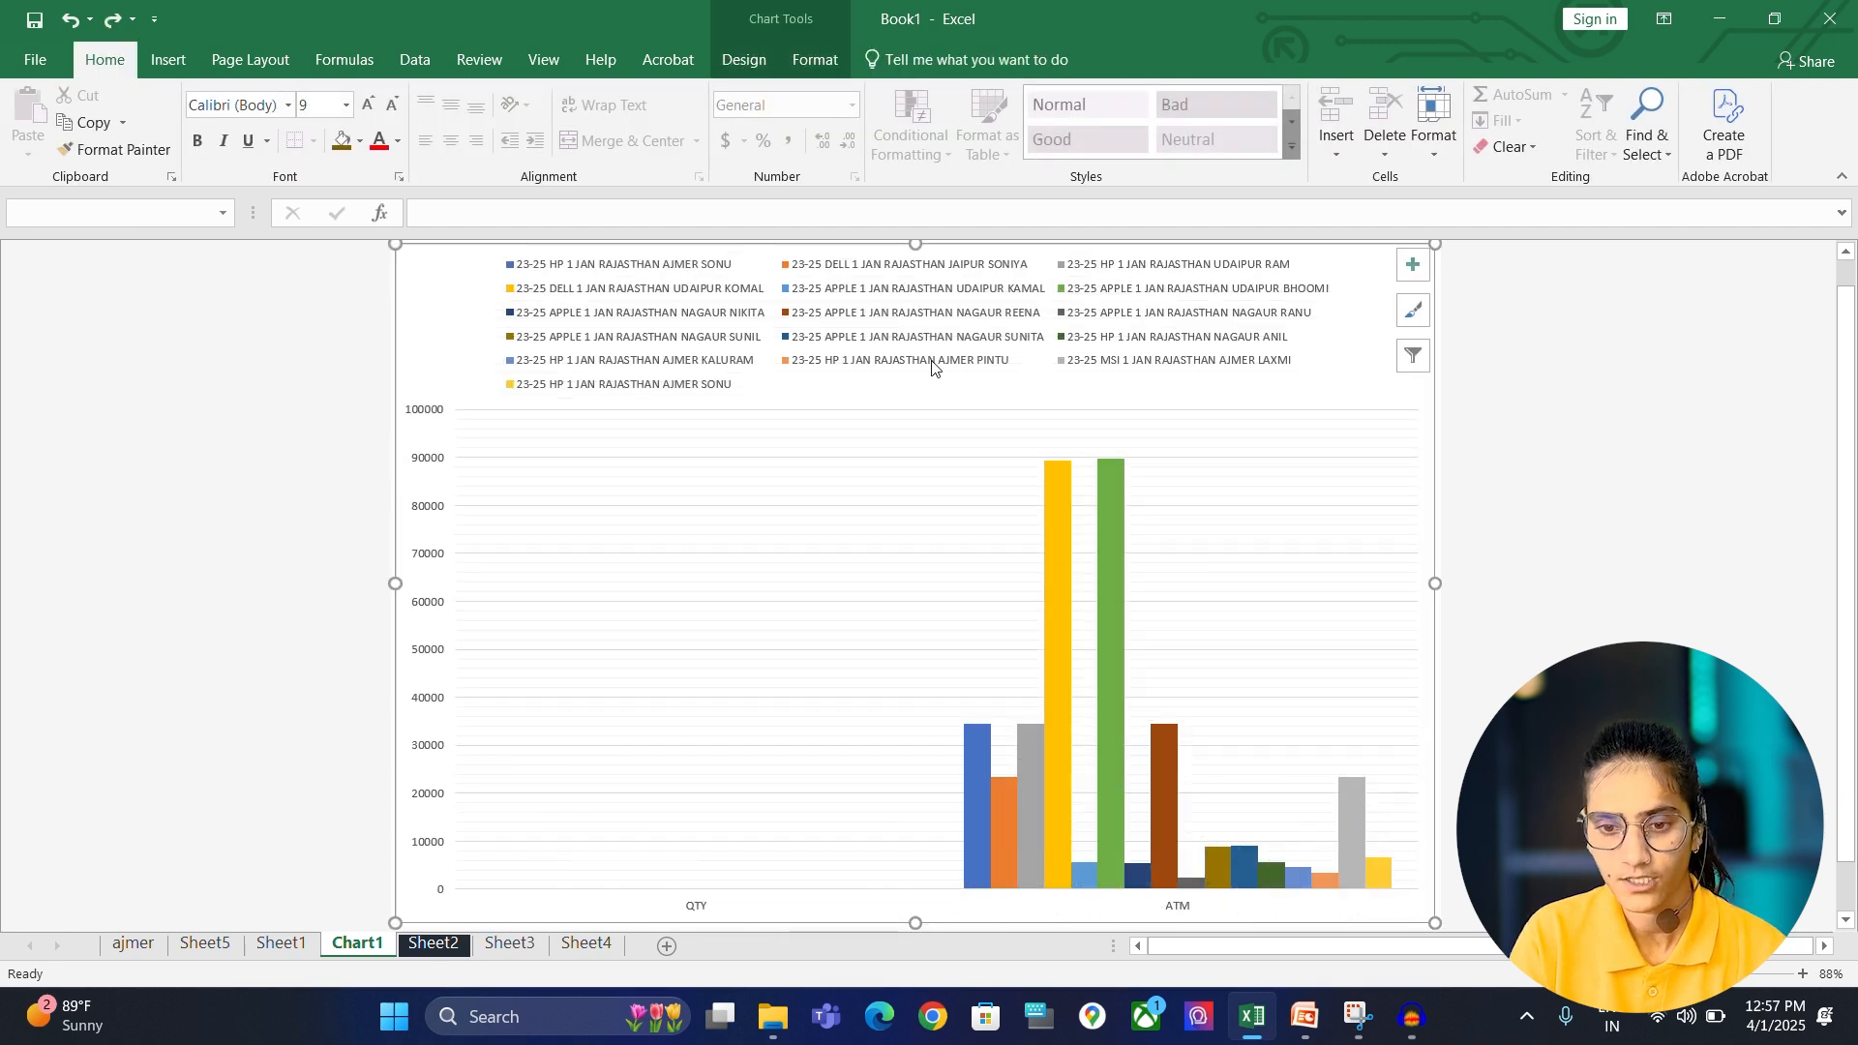
# - Add primary major vertical gridlines and a data table with legend keys to the column chart
pyautogui.click(1103, 463)
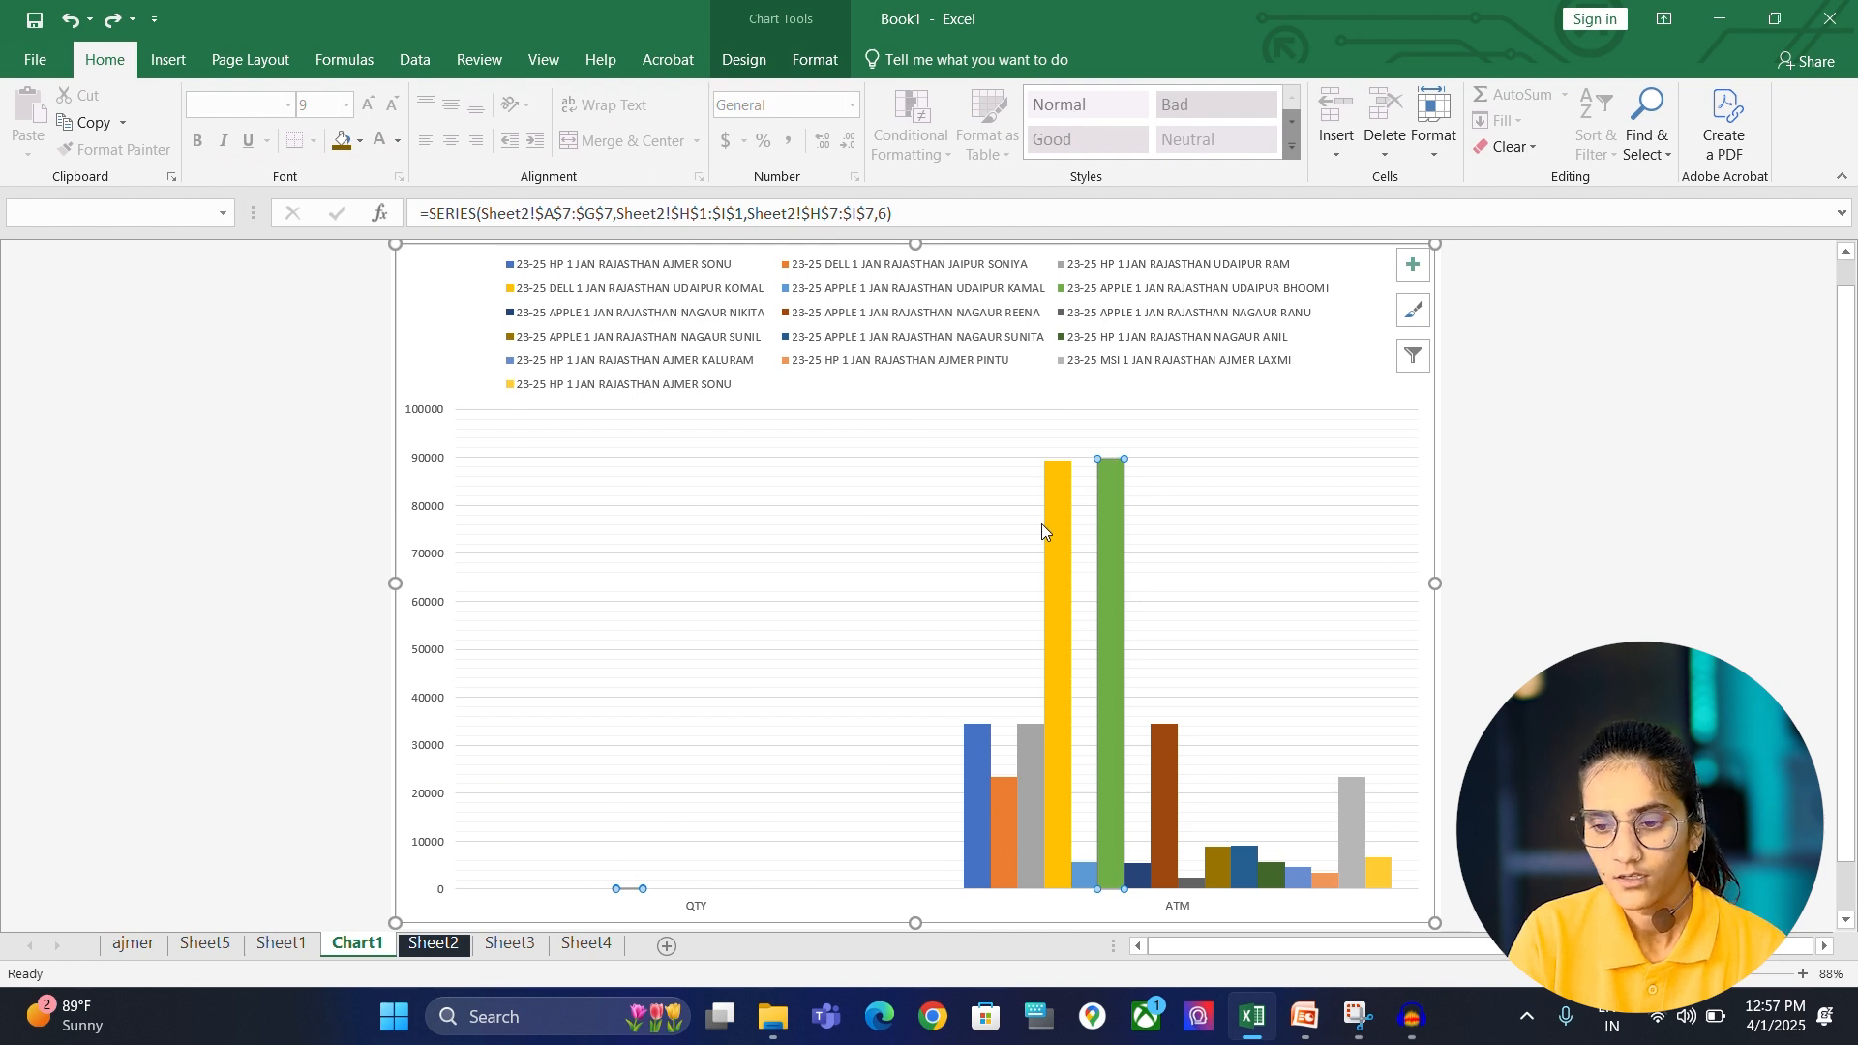
pyautogui.click(735, 59)
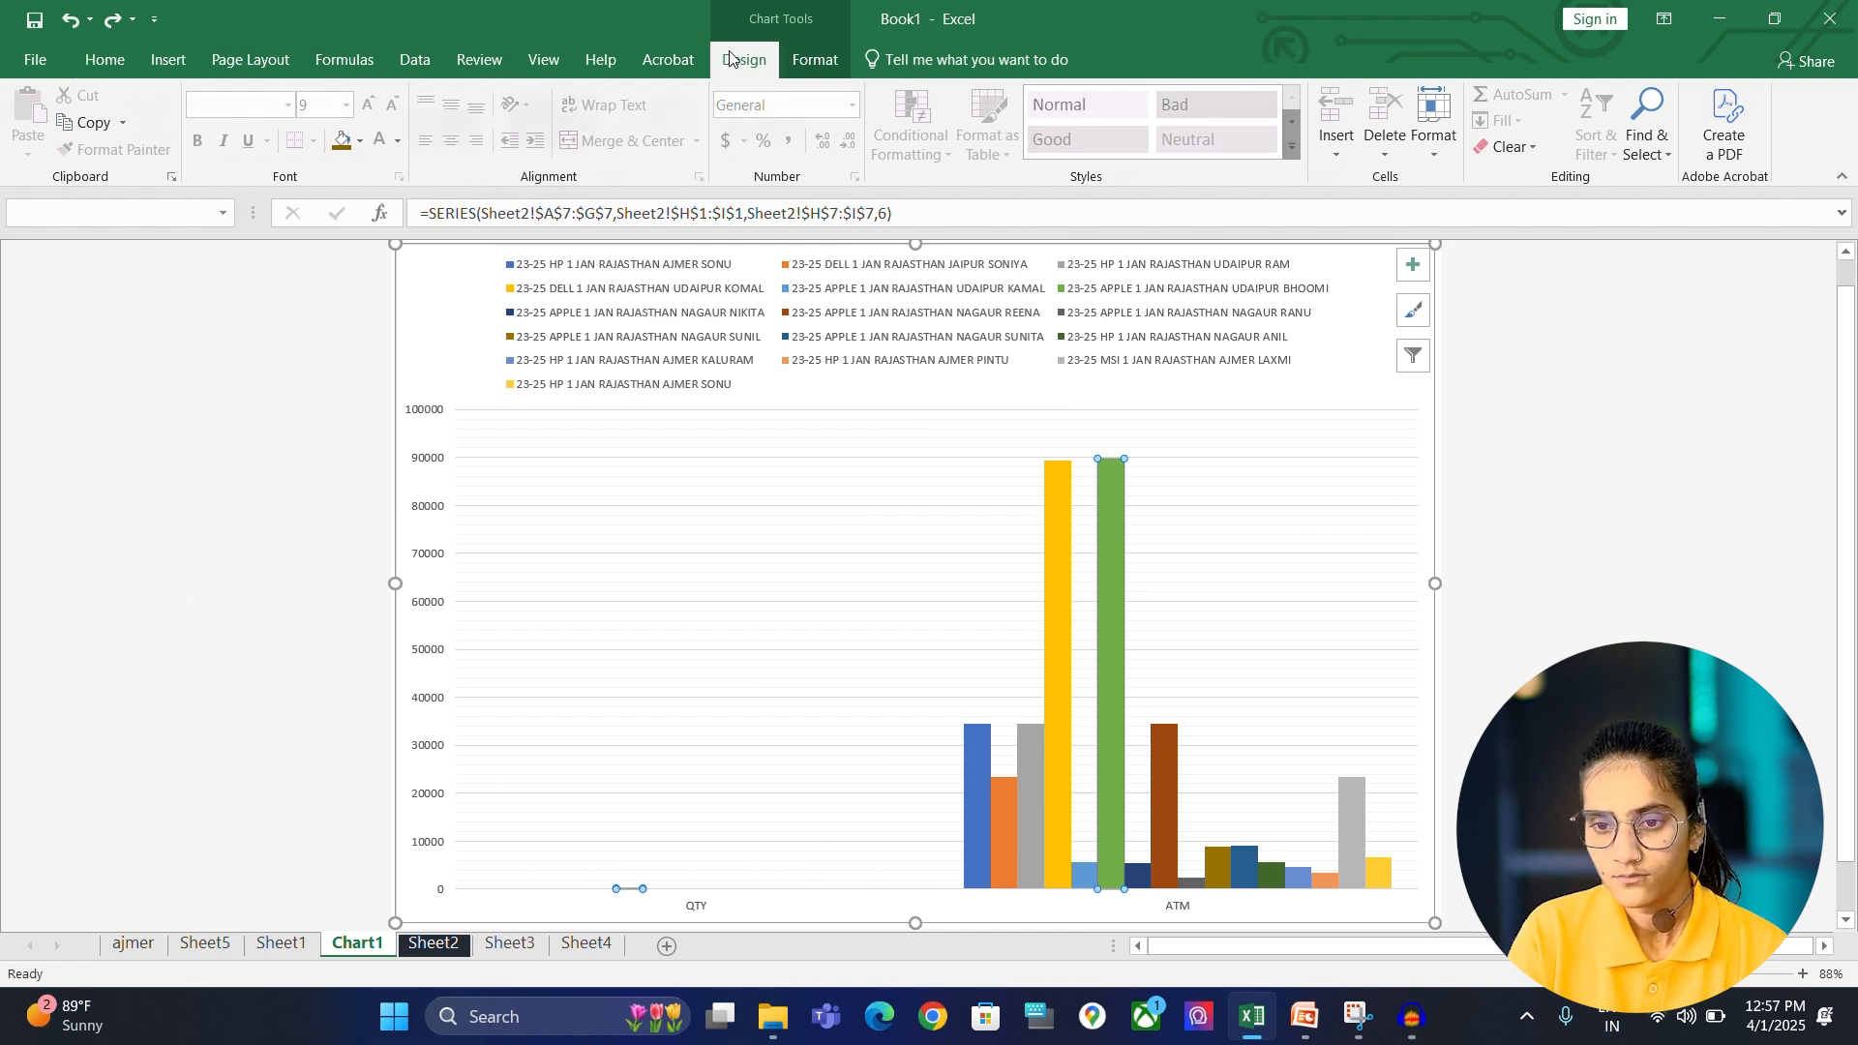
pyautogui.click(66, 160)
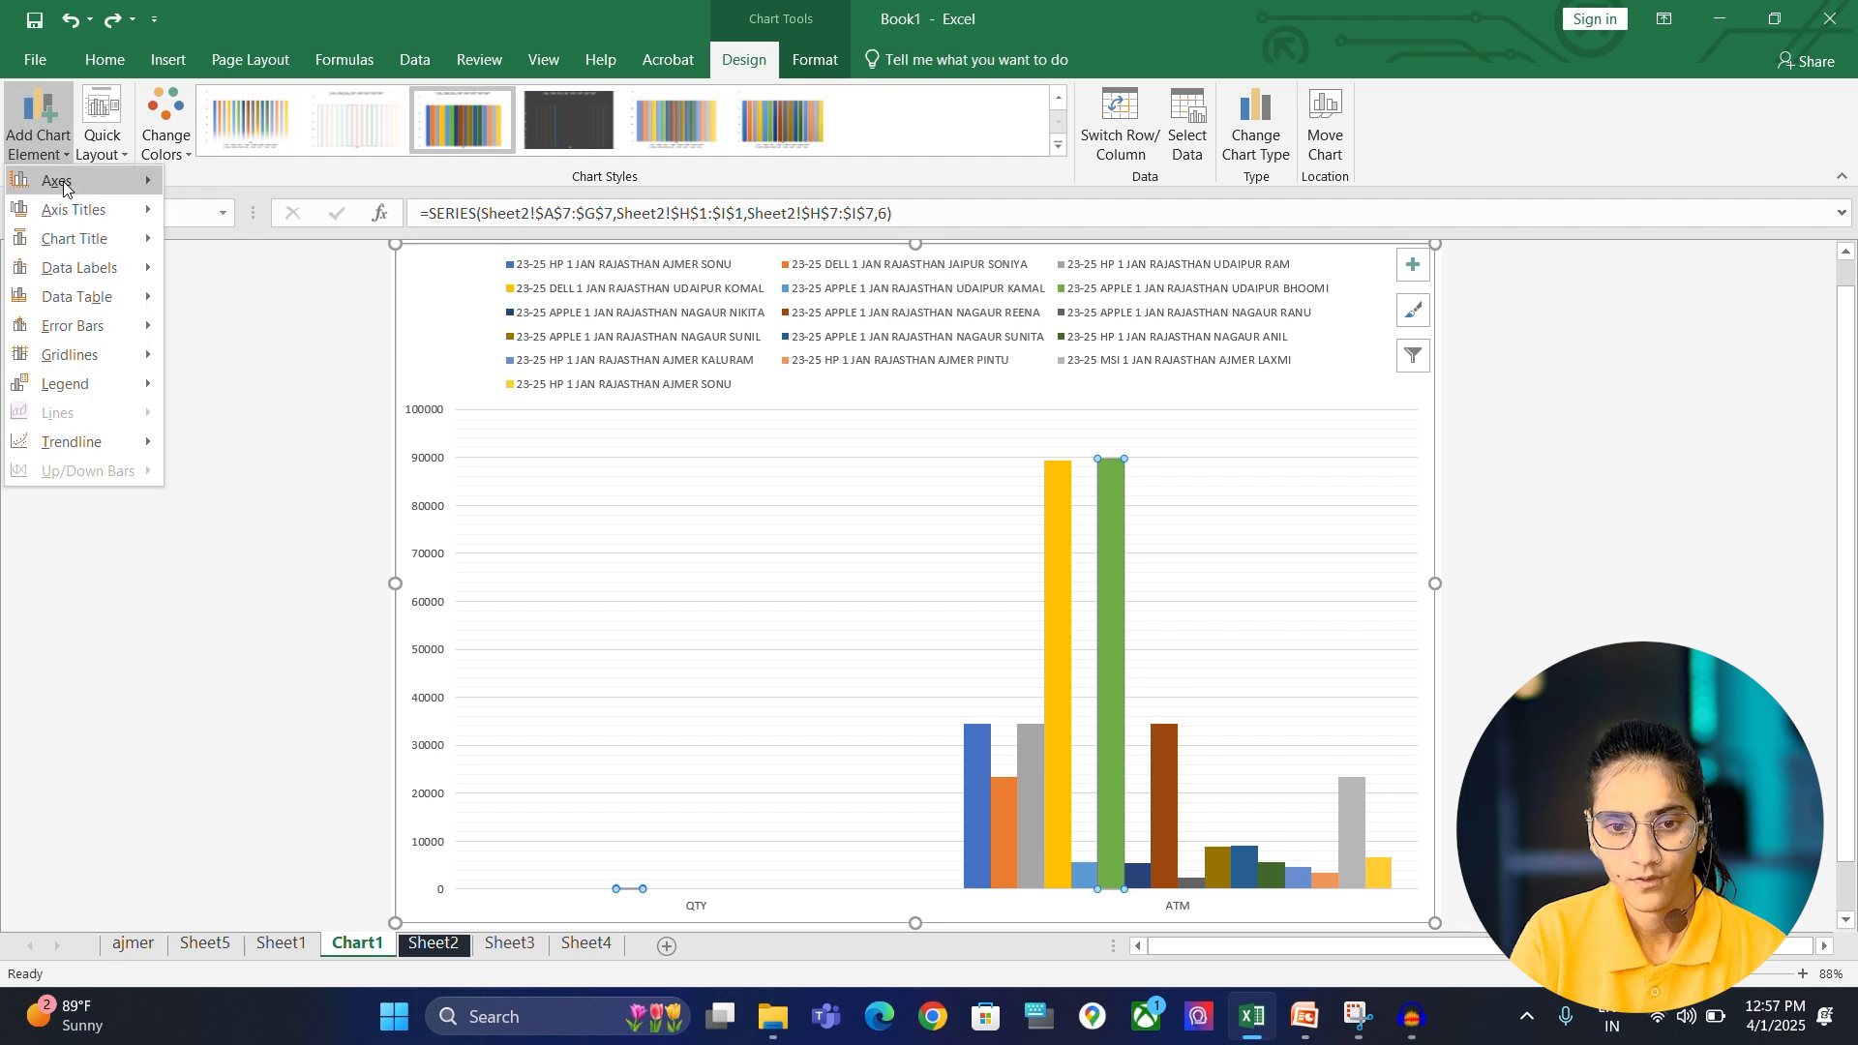
pyautogui.moveTo(80, 268)
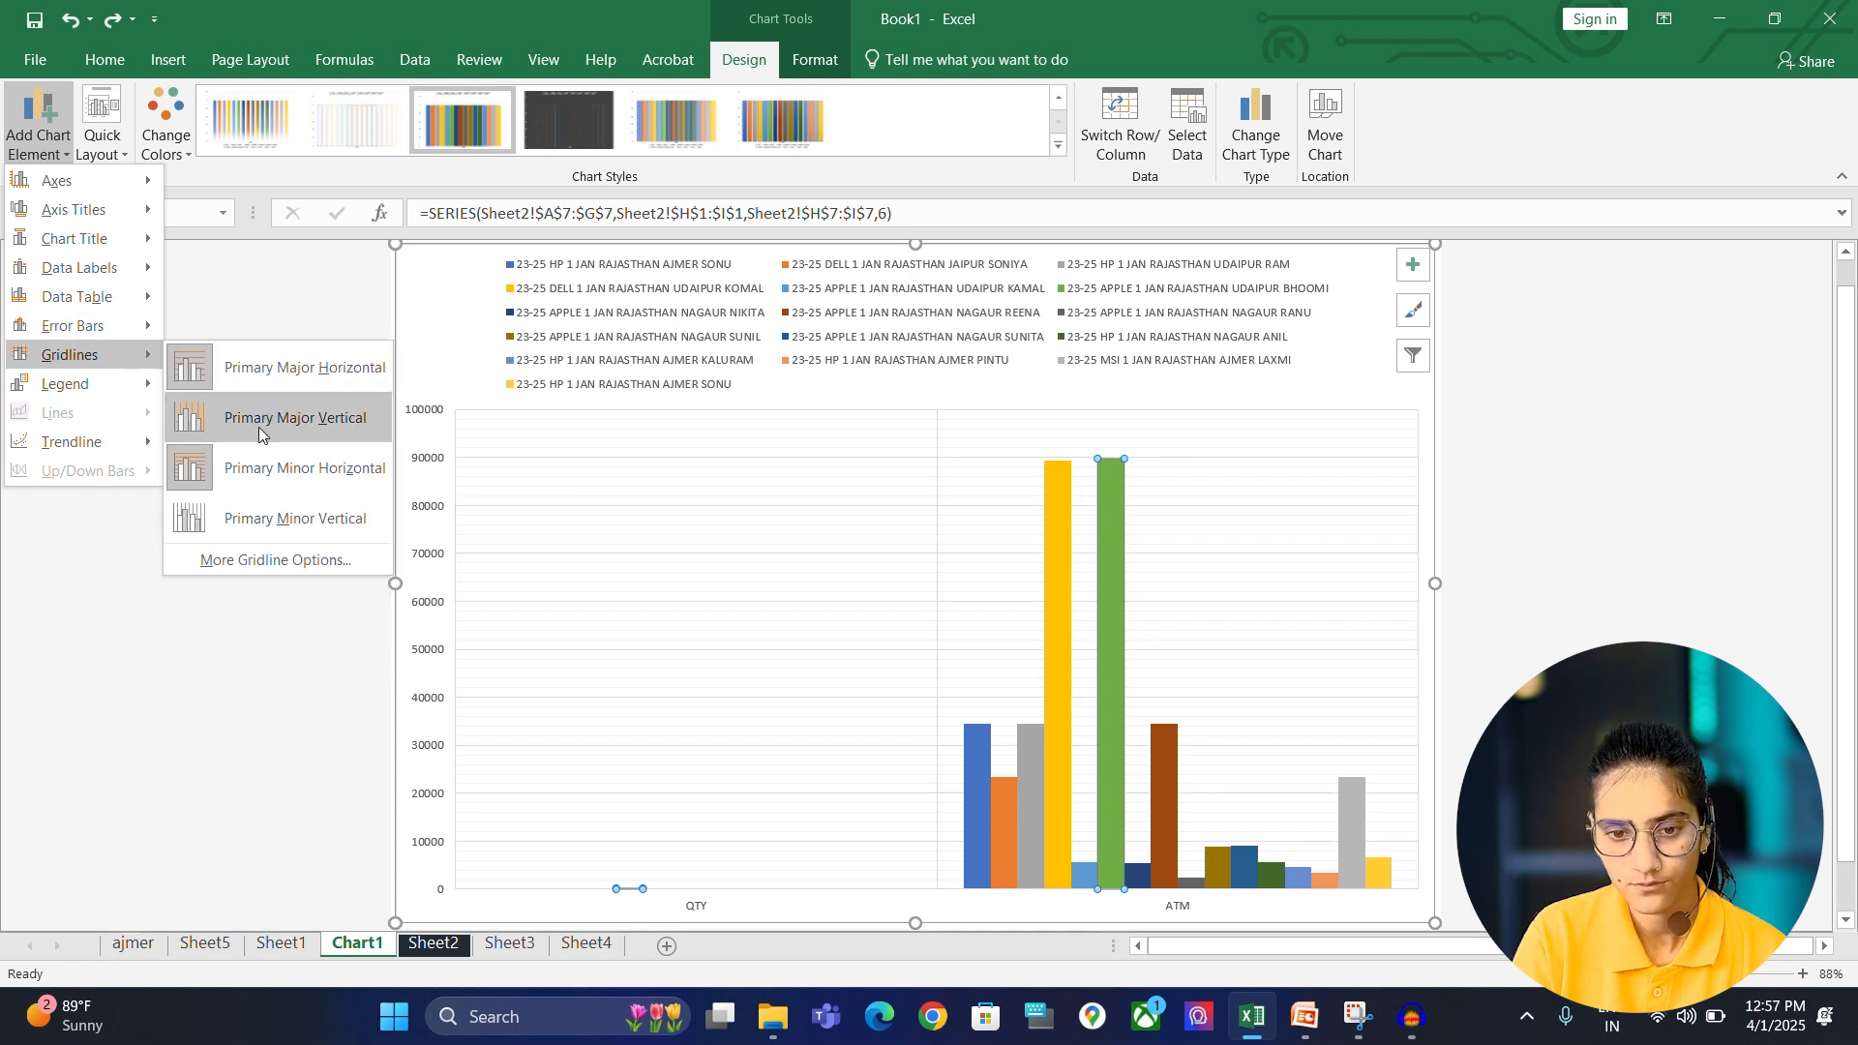
pyautogui.click(258, 427)
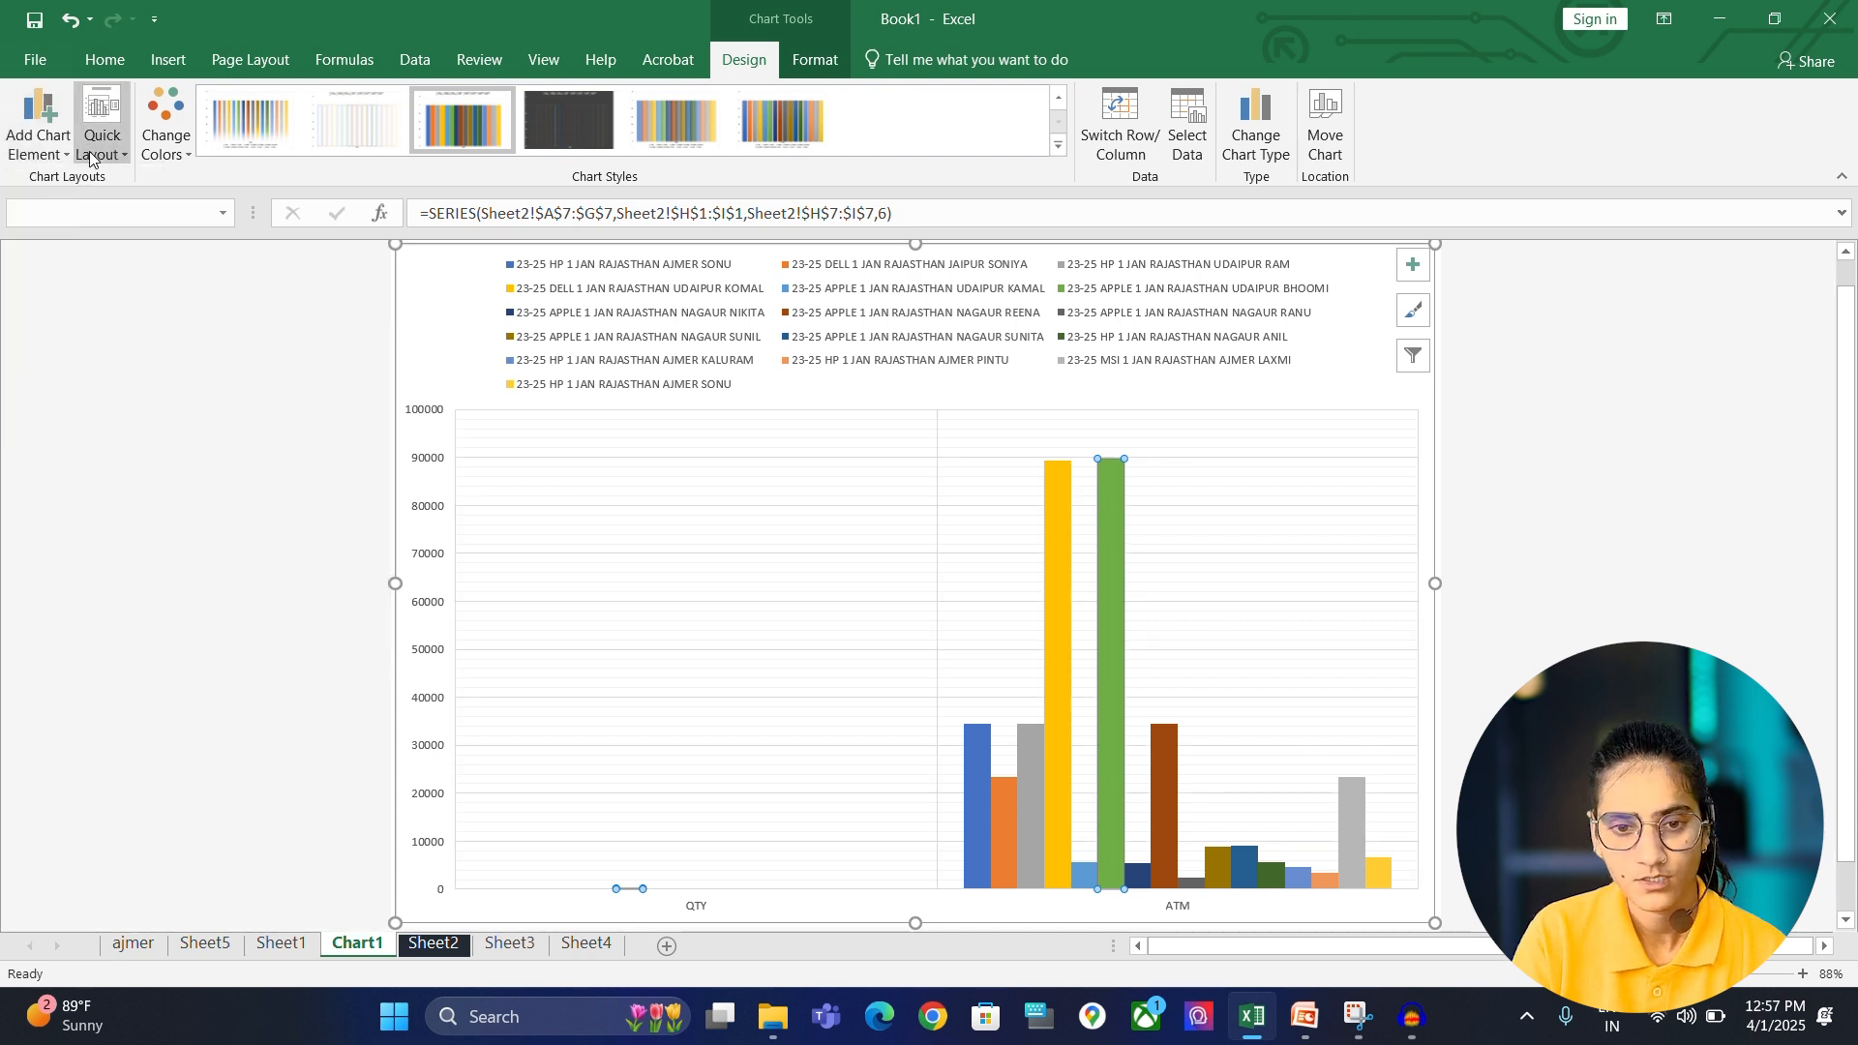
pyautogui.click(39, 126)
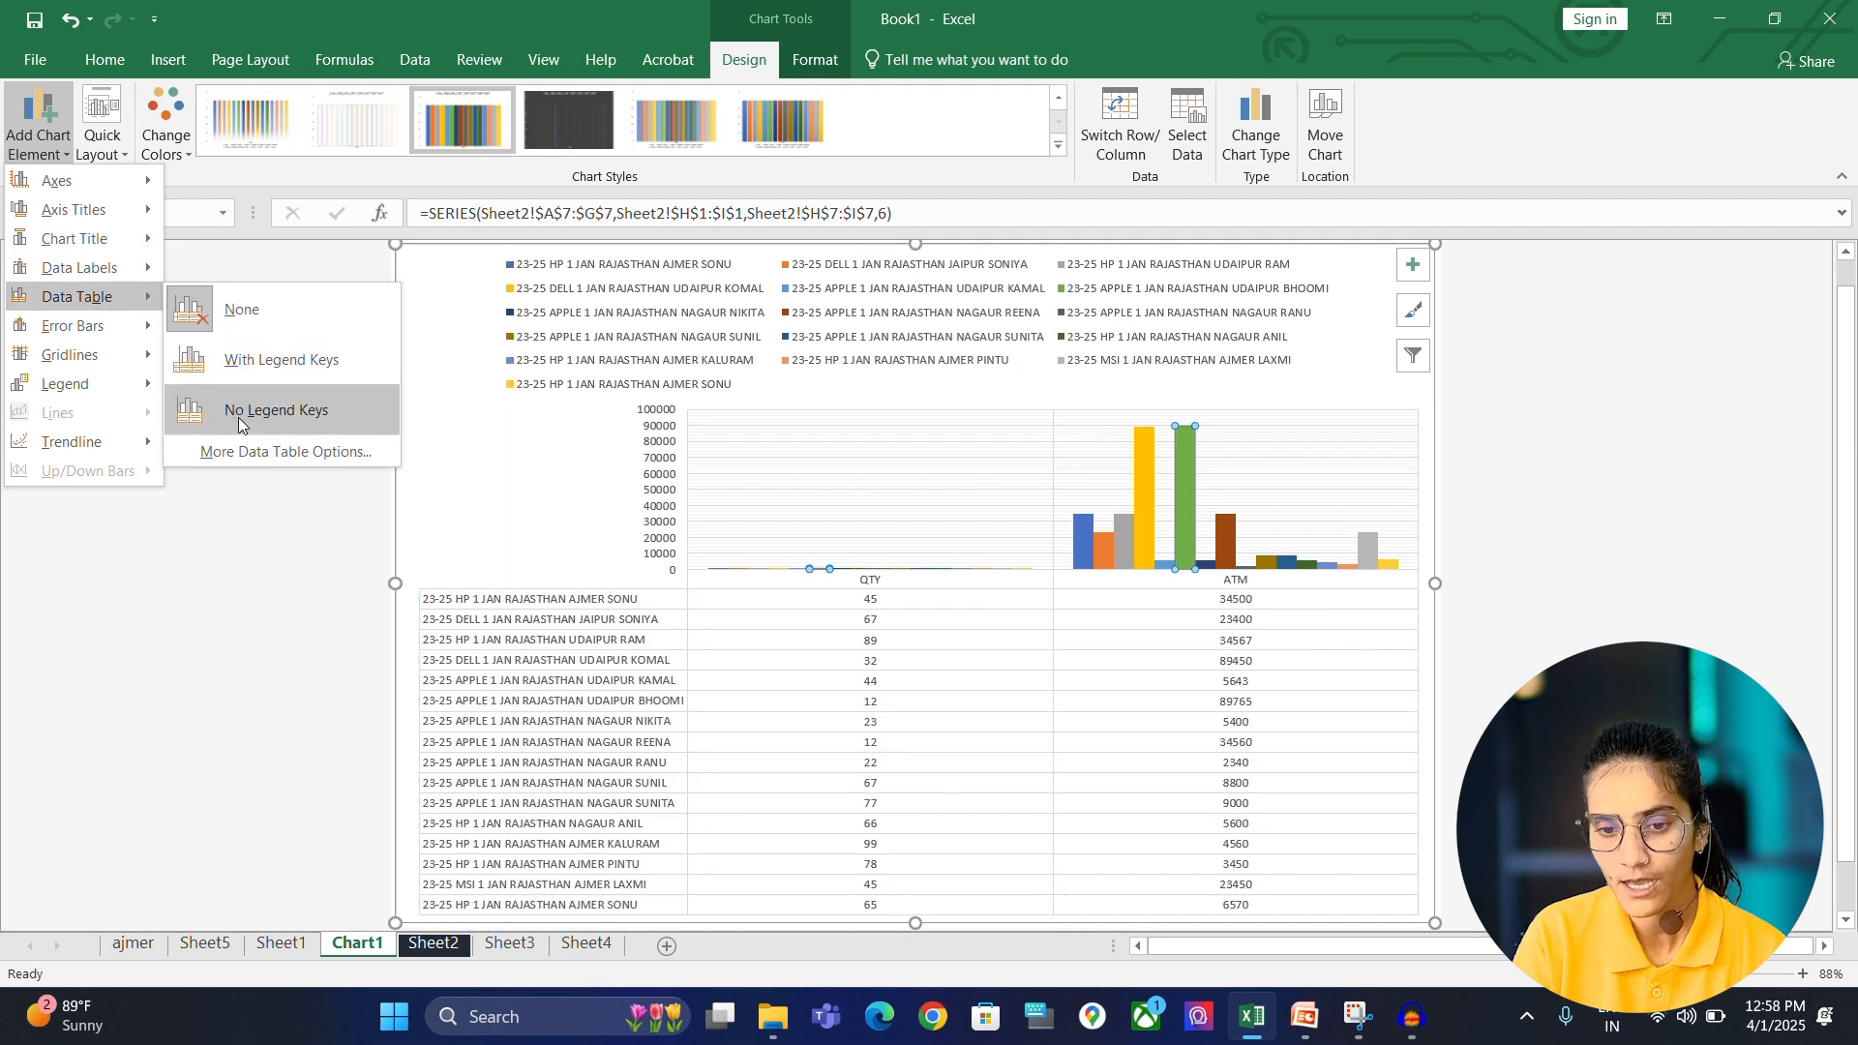
pyautogui.click(272, 360)
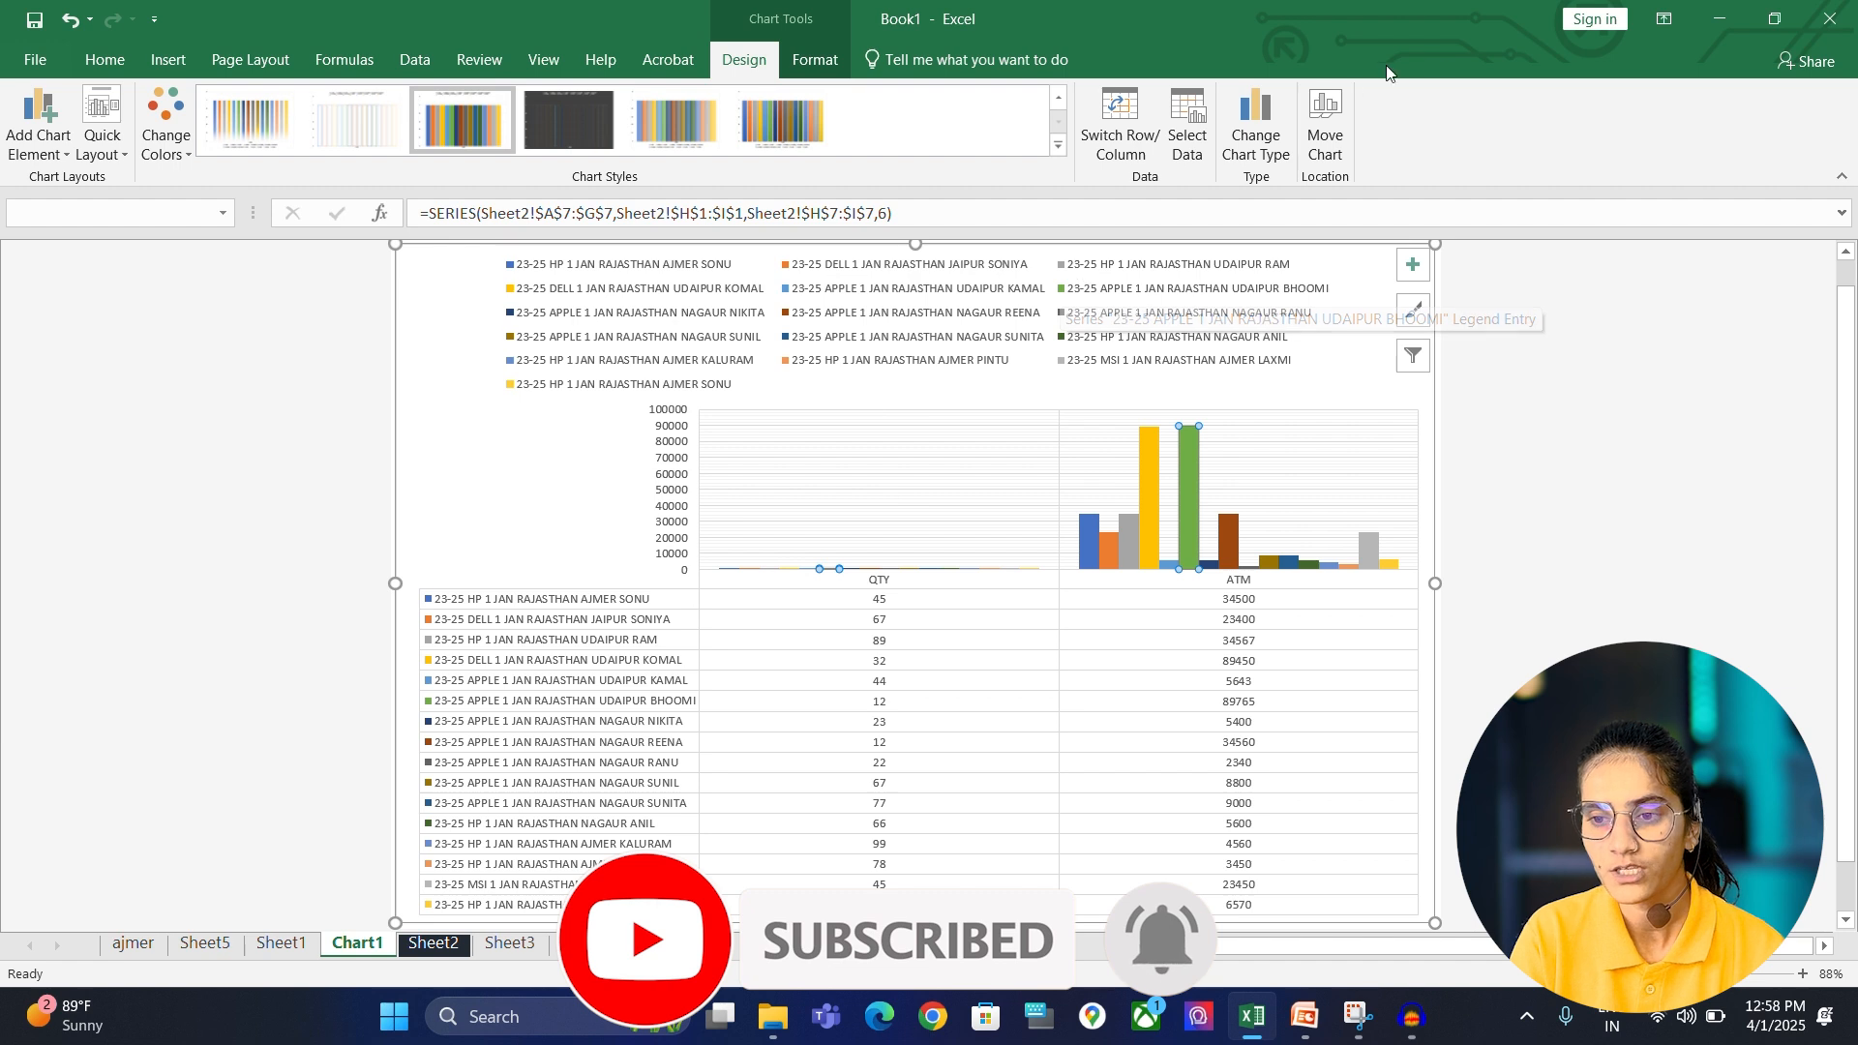
# - Move the chart from its own chart sheet into the ajmer sheet as an embedded object
pyautogui.click(1326, 131)
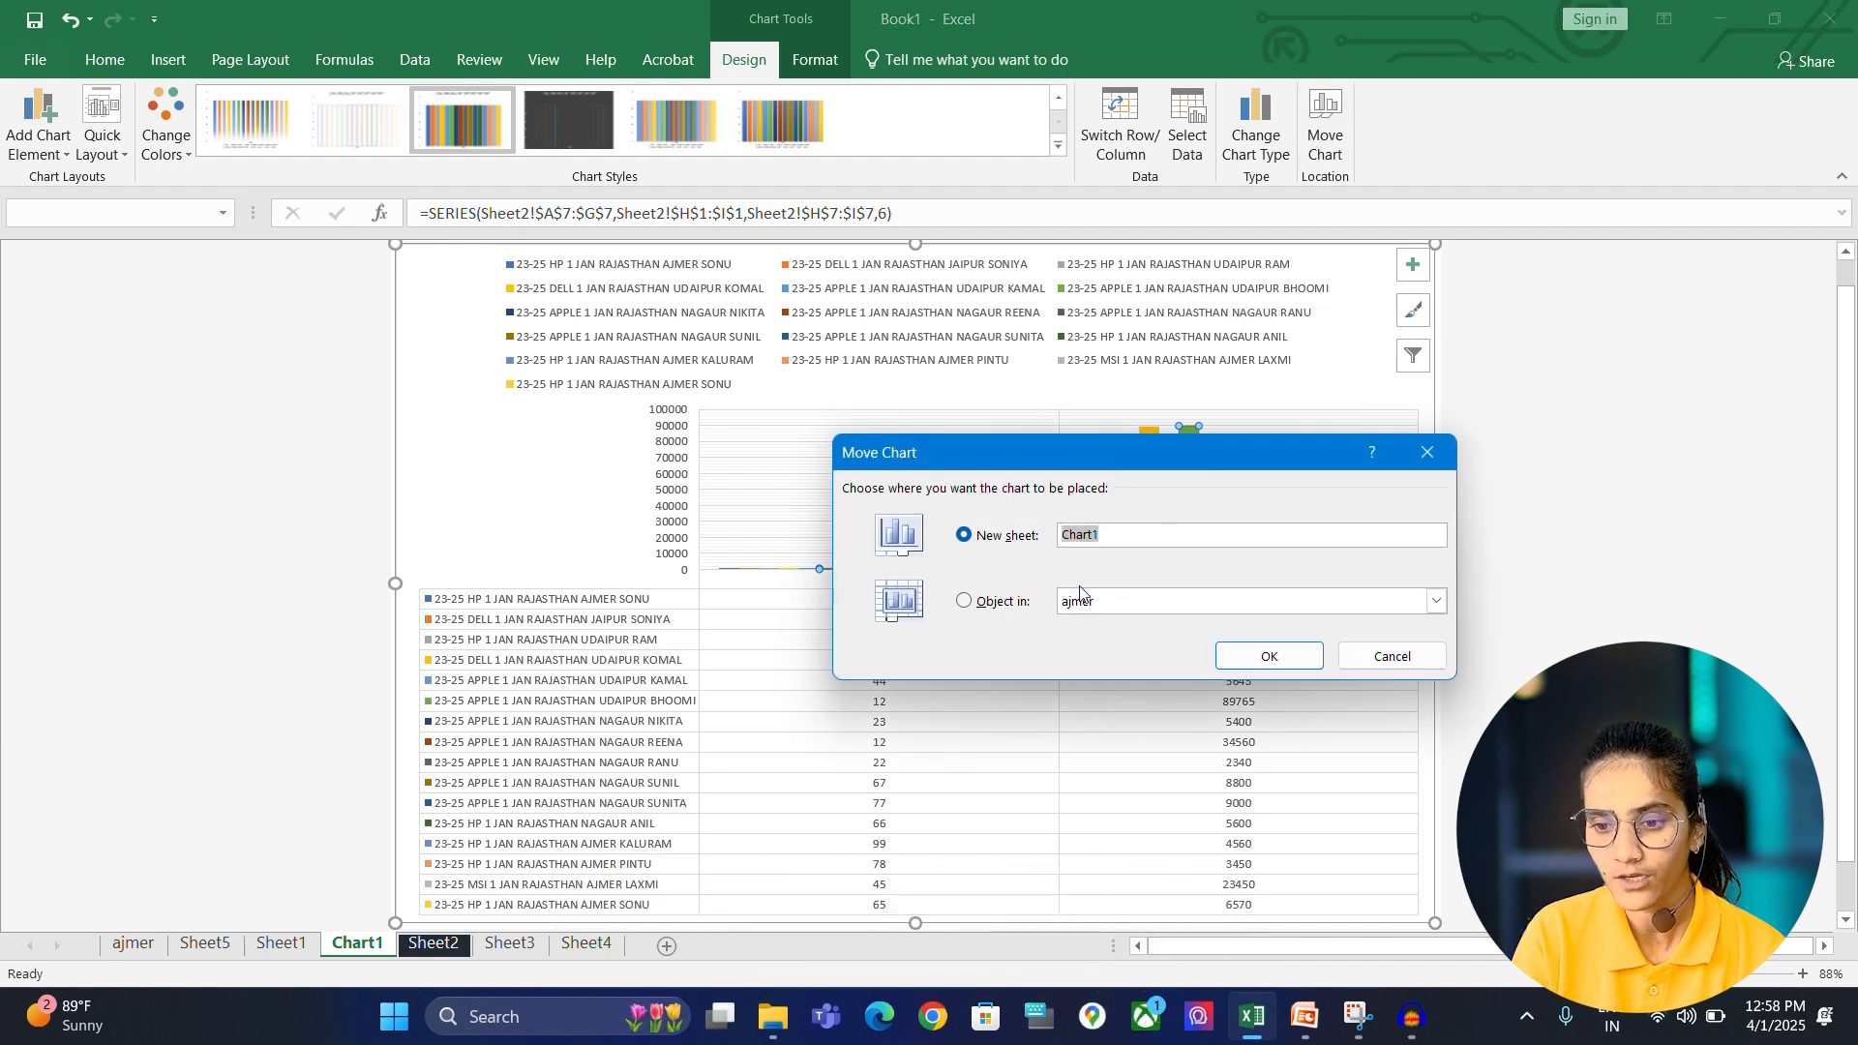
pyautogui.click(961, 603)
pyautogui.click(1264, 657)
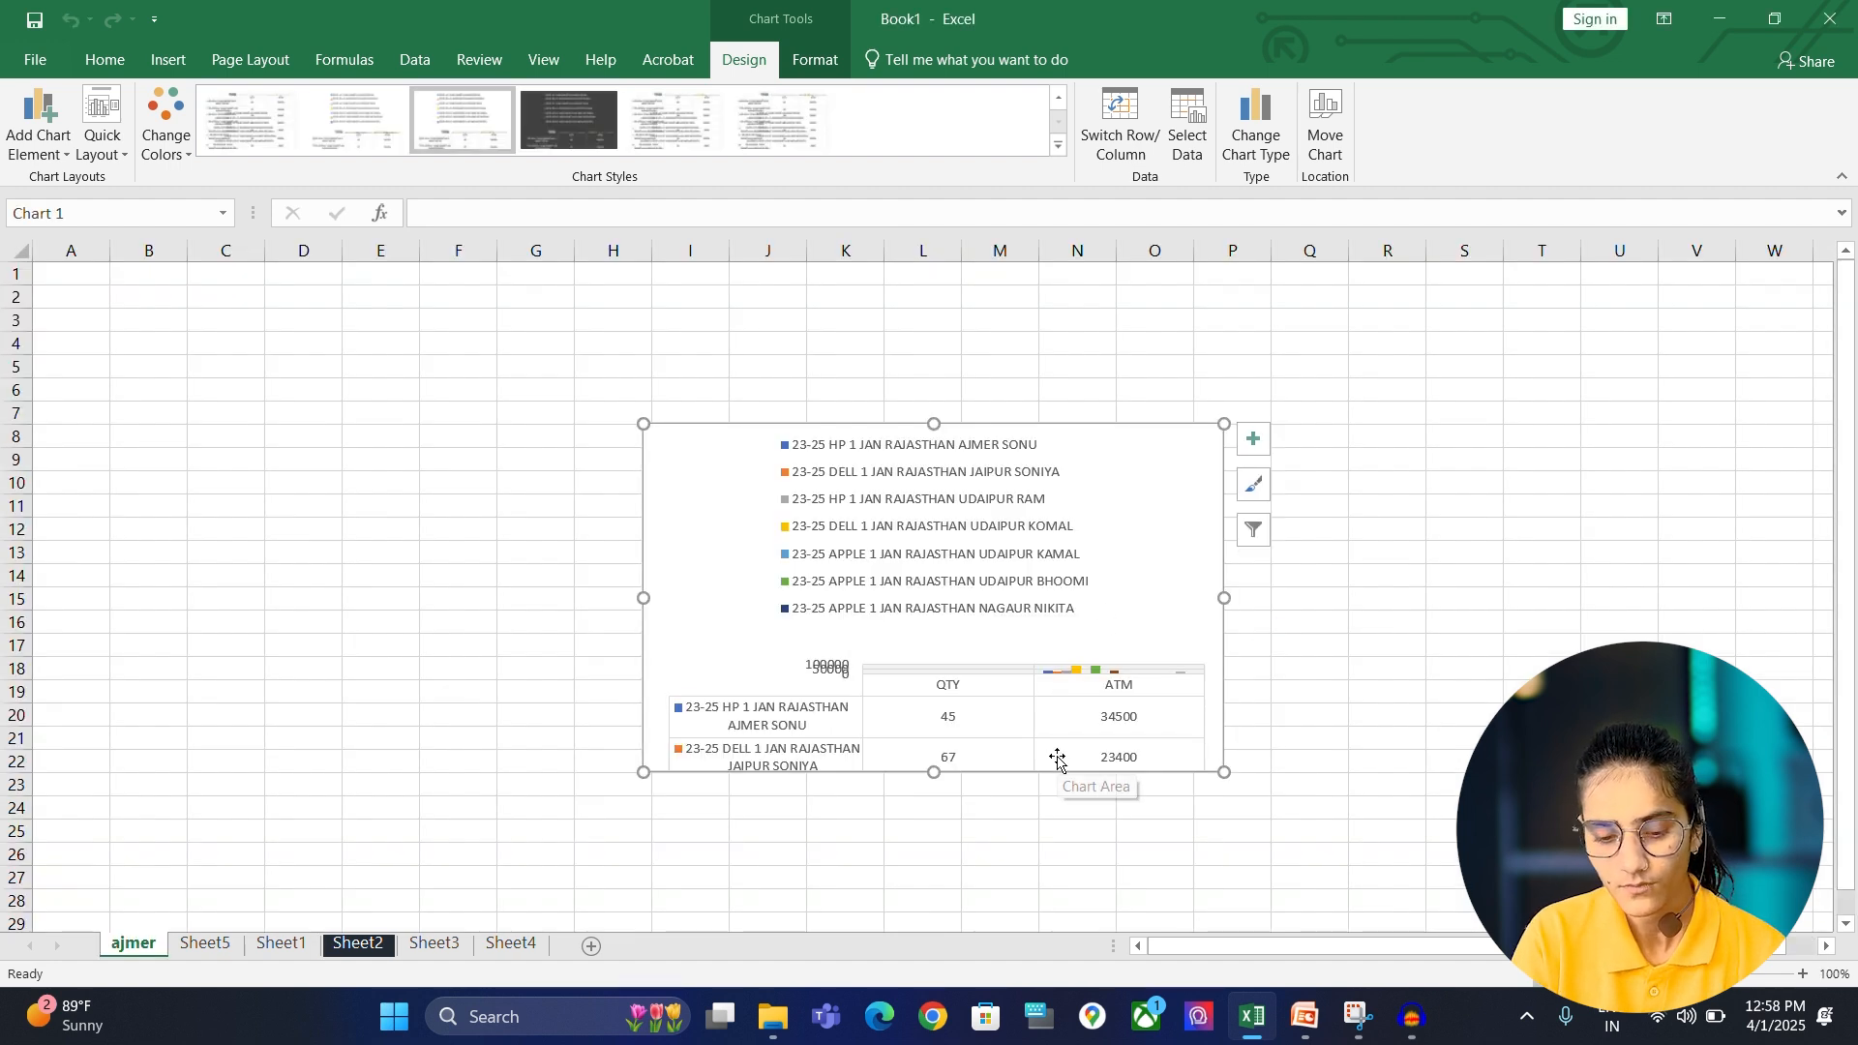
pyautogui.click(1253, 439)
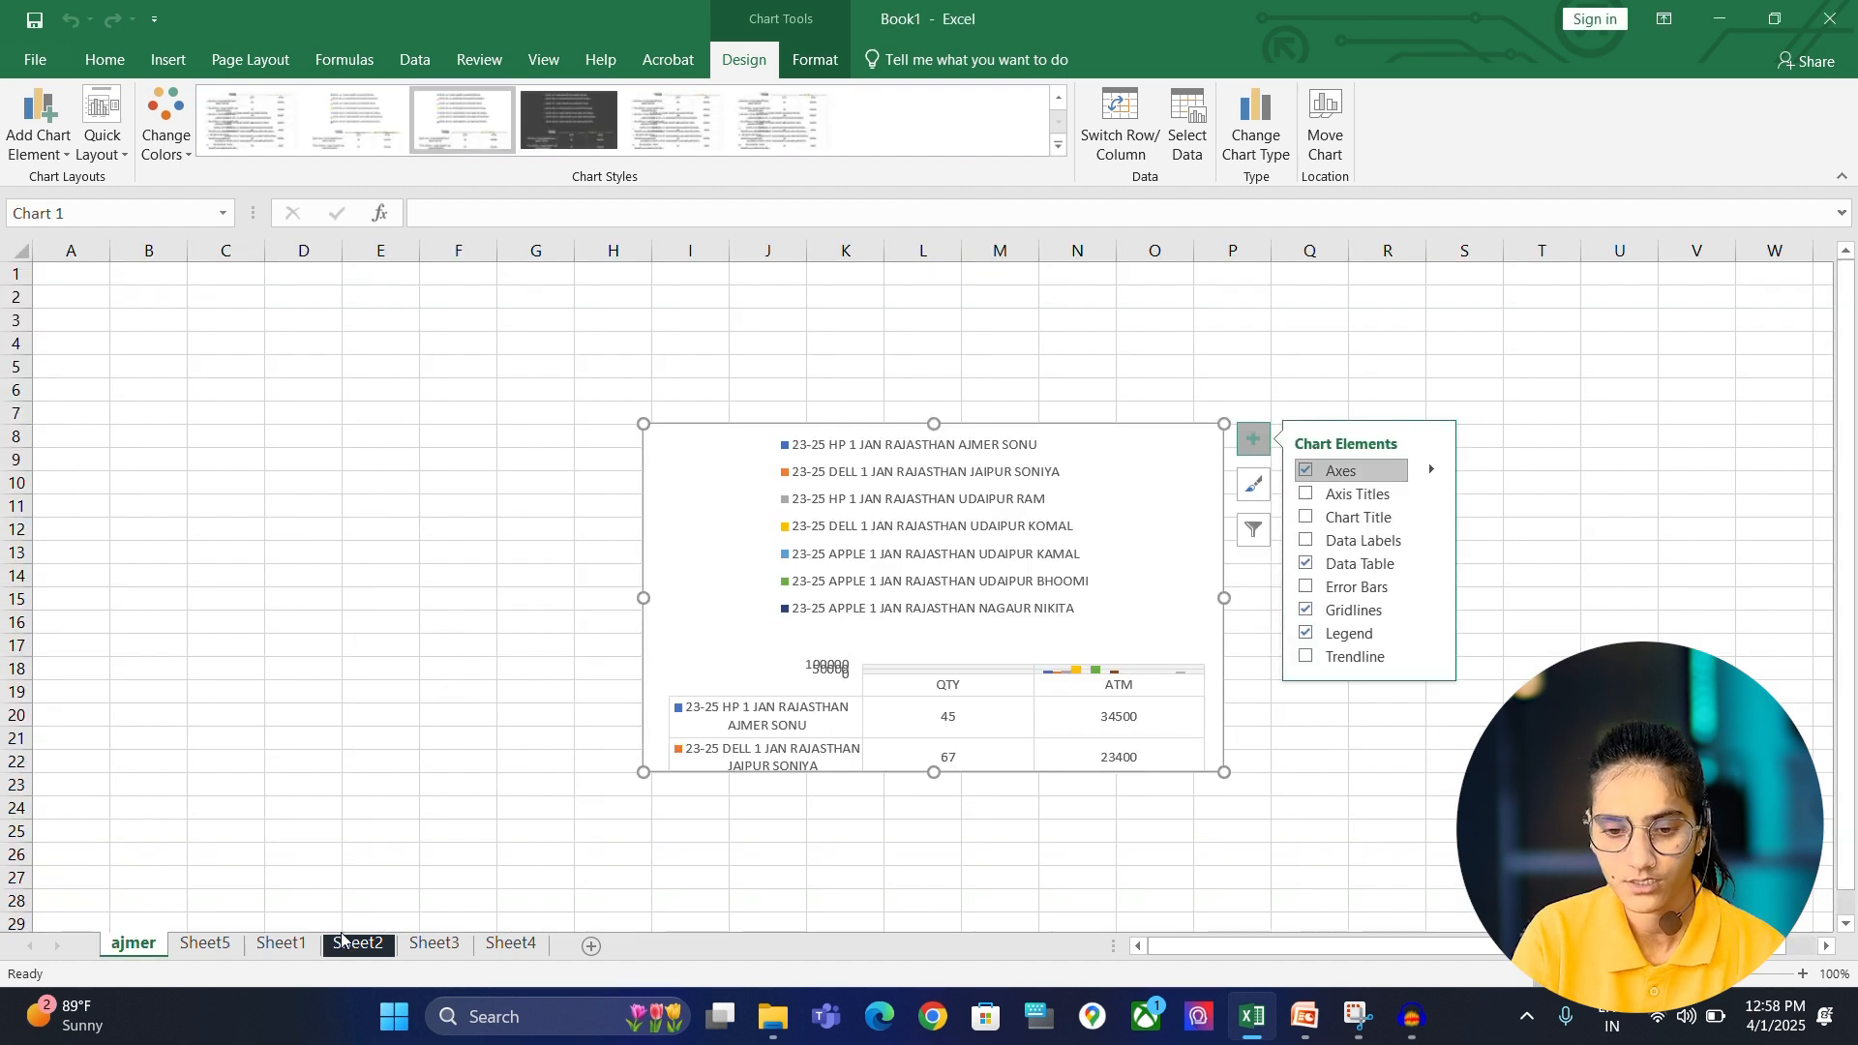
# - Return to Sheet2 and clear the data range selection by selecting empty cell J28
pyautogui.click(282, 943)
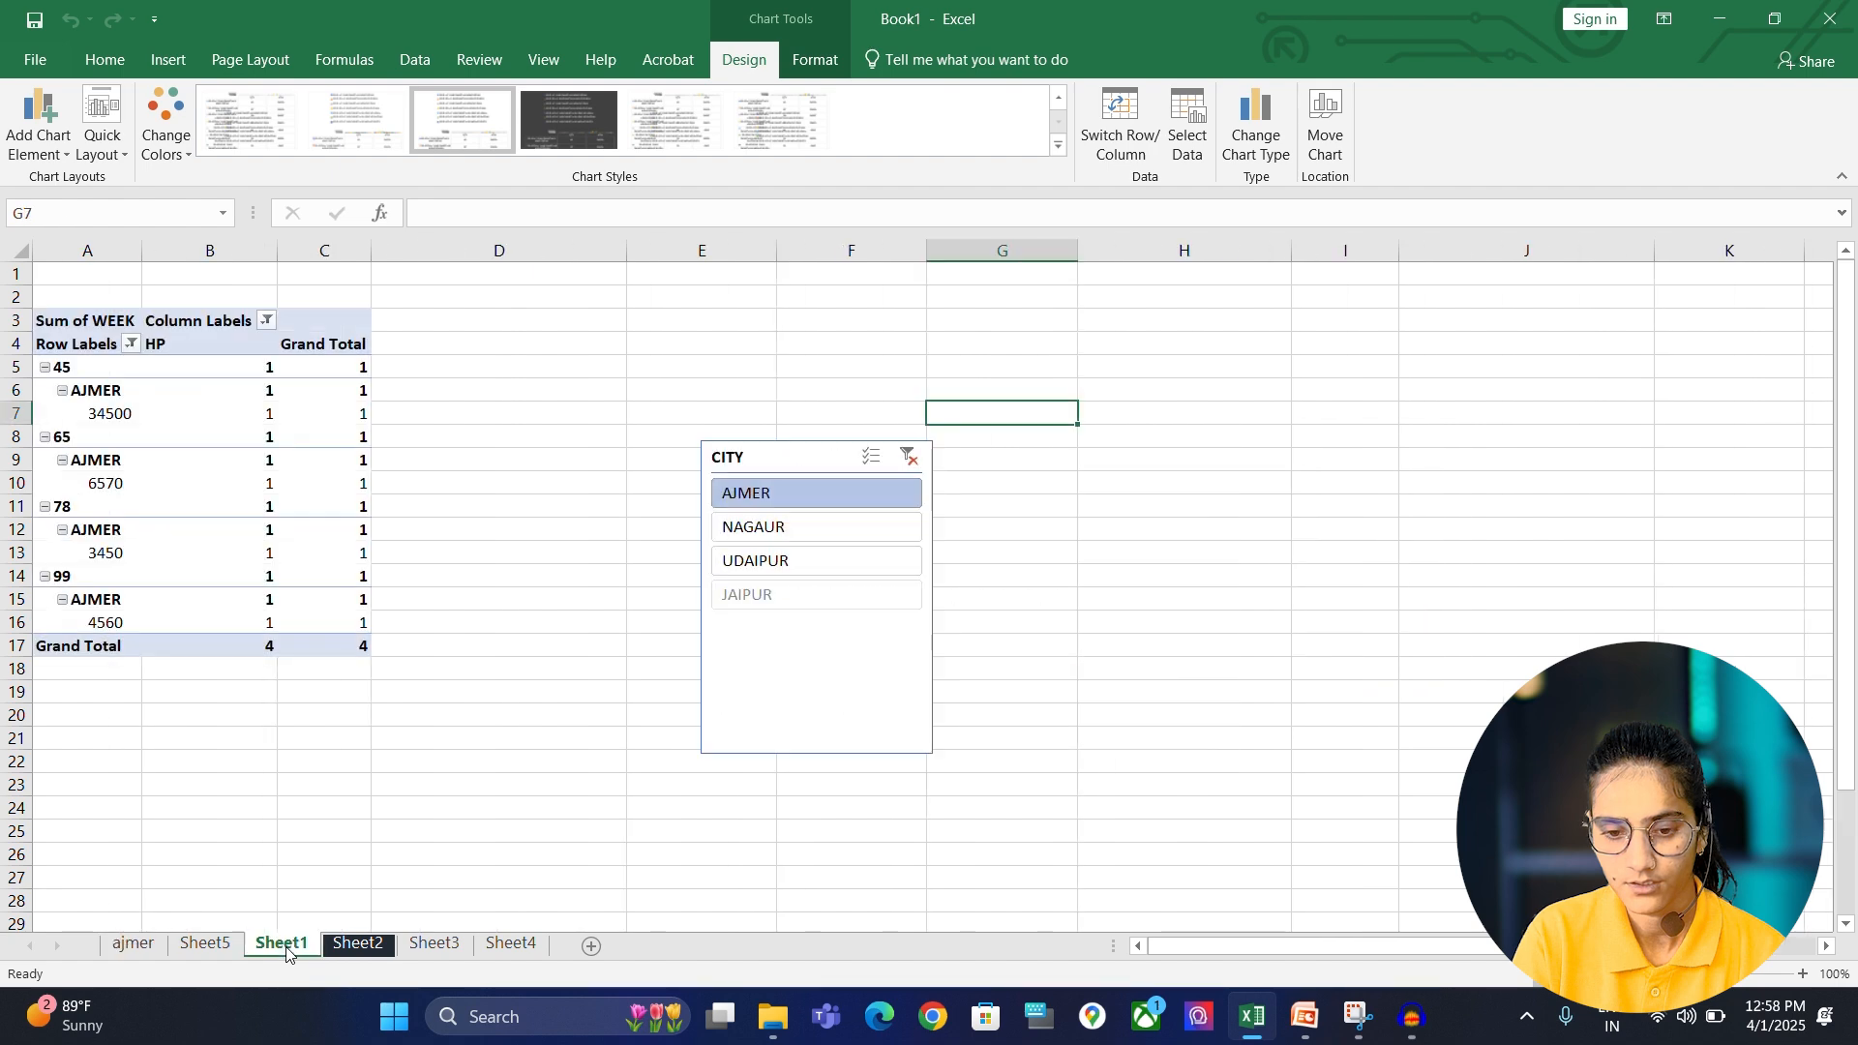
pyautogui.click(373, 948)
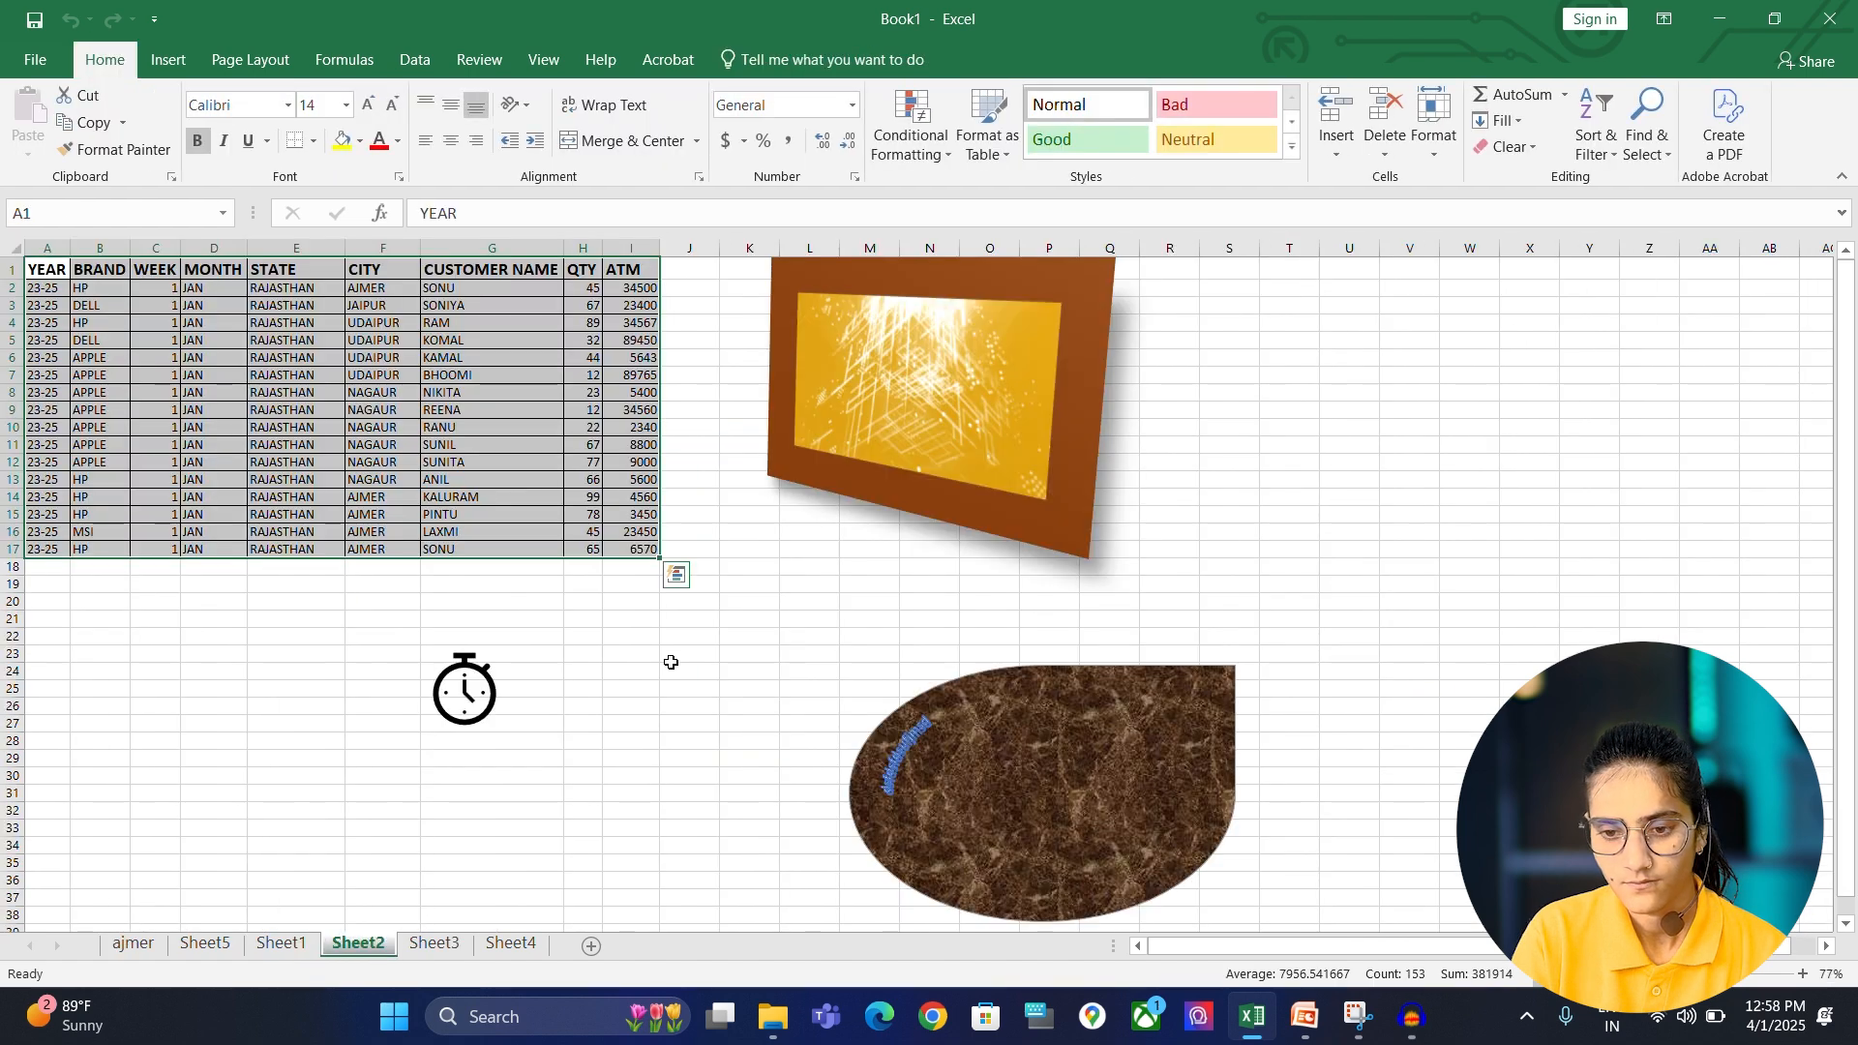
pyautogui.click(664, 750)
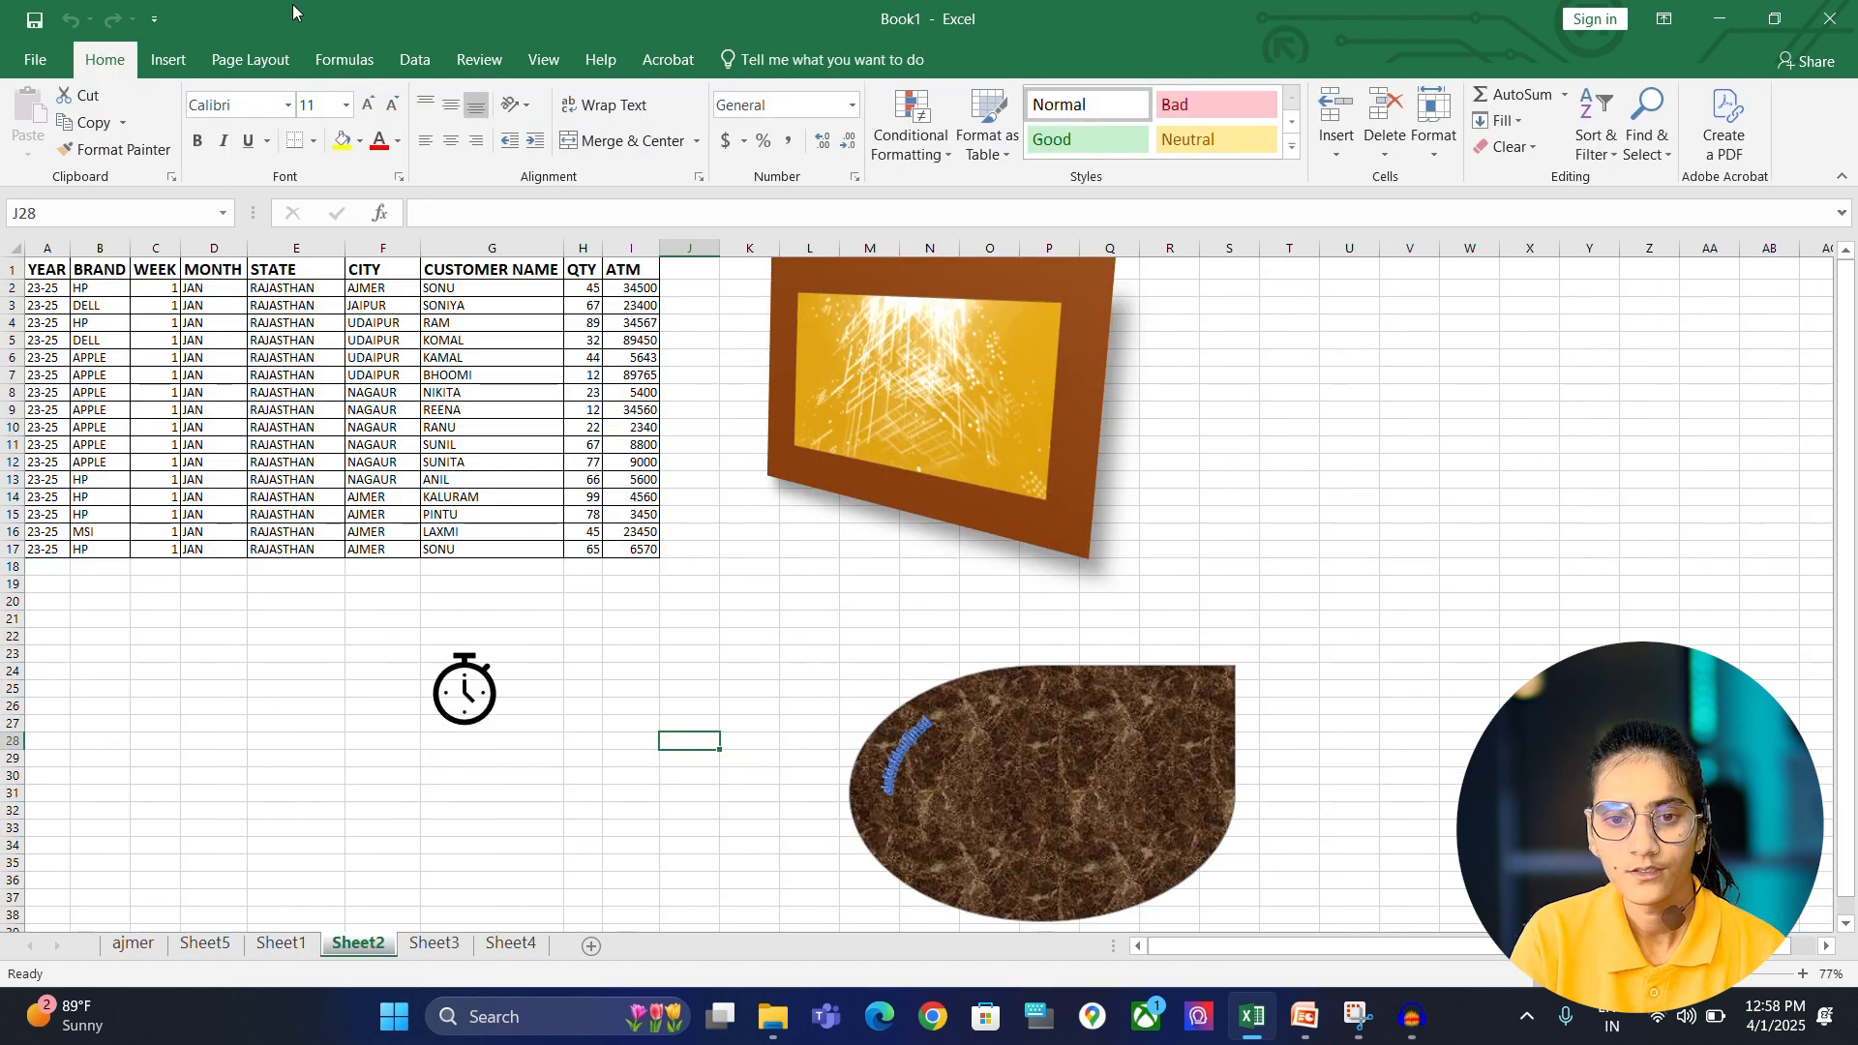
# - Try to open 3D Maps, and decline enabling the Data Analysis add-ins
pyautogui.click(145, 68)
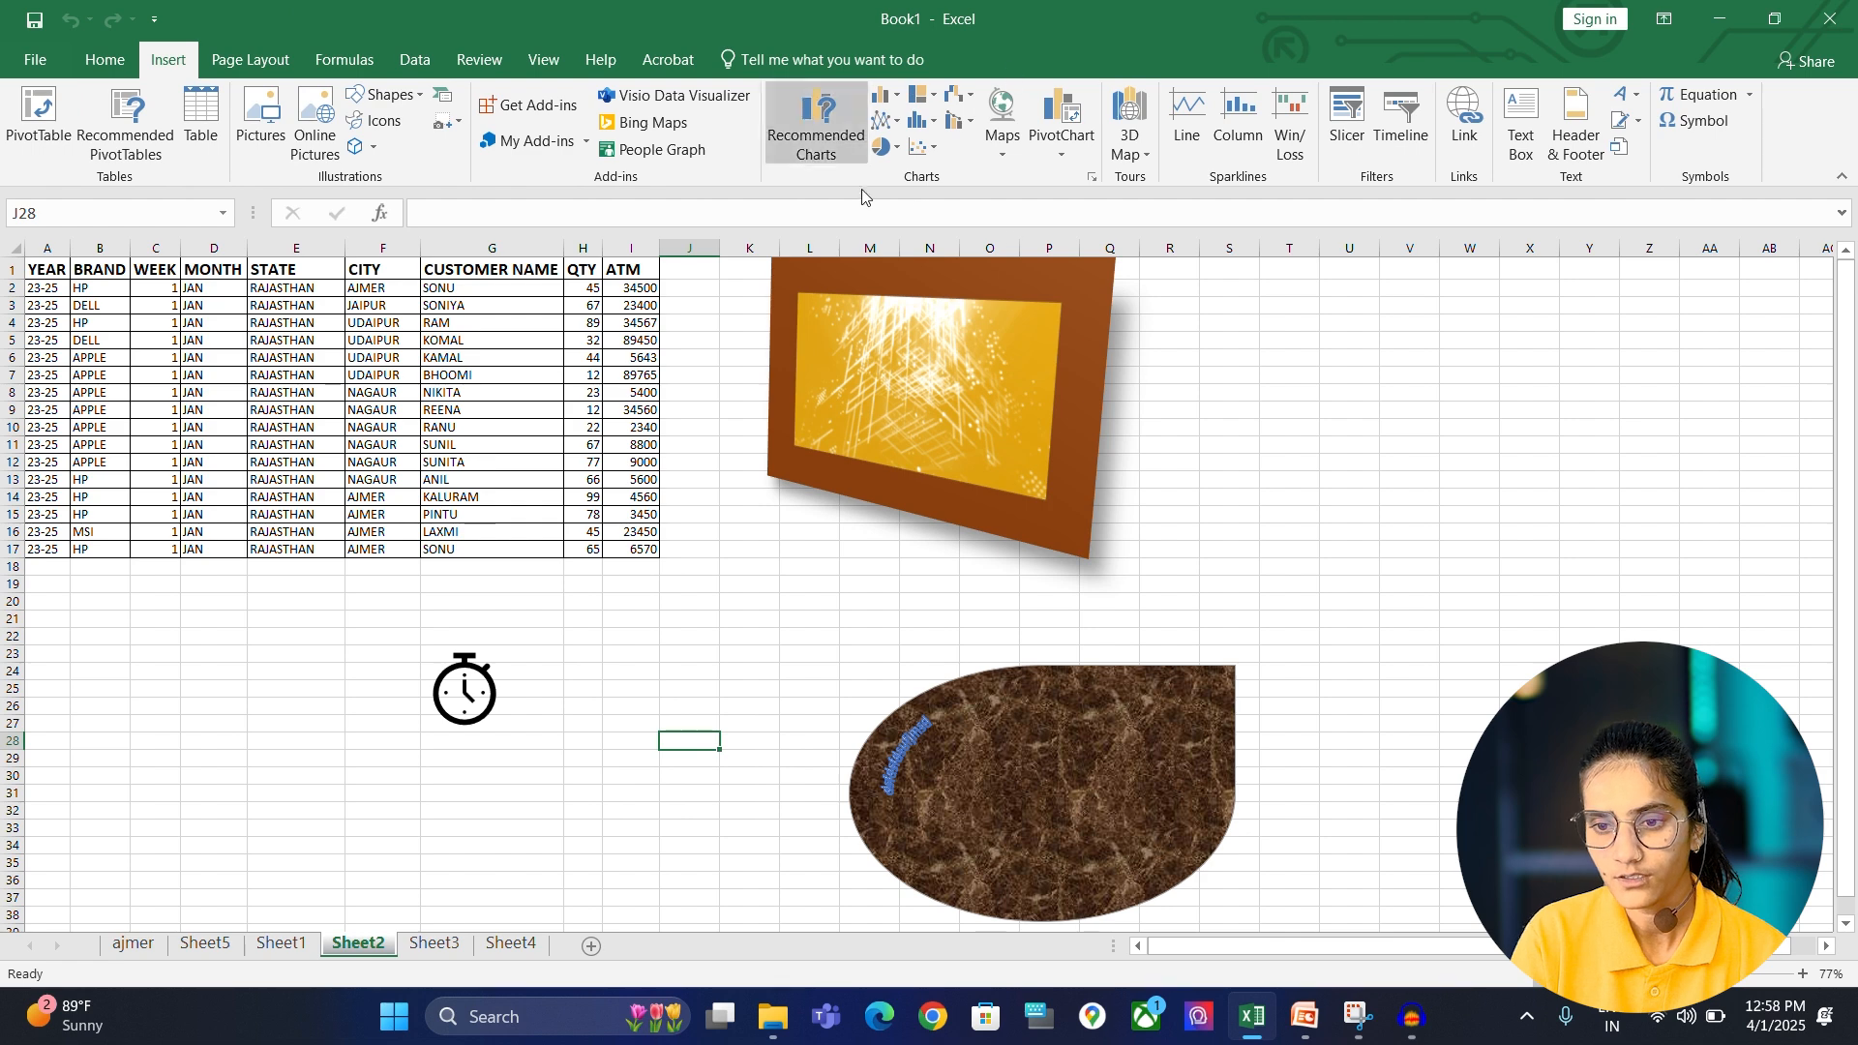
pyautogui.click(1146, 154)
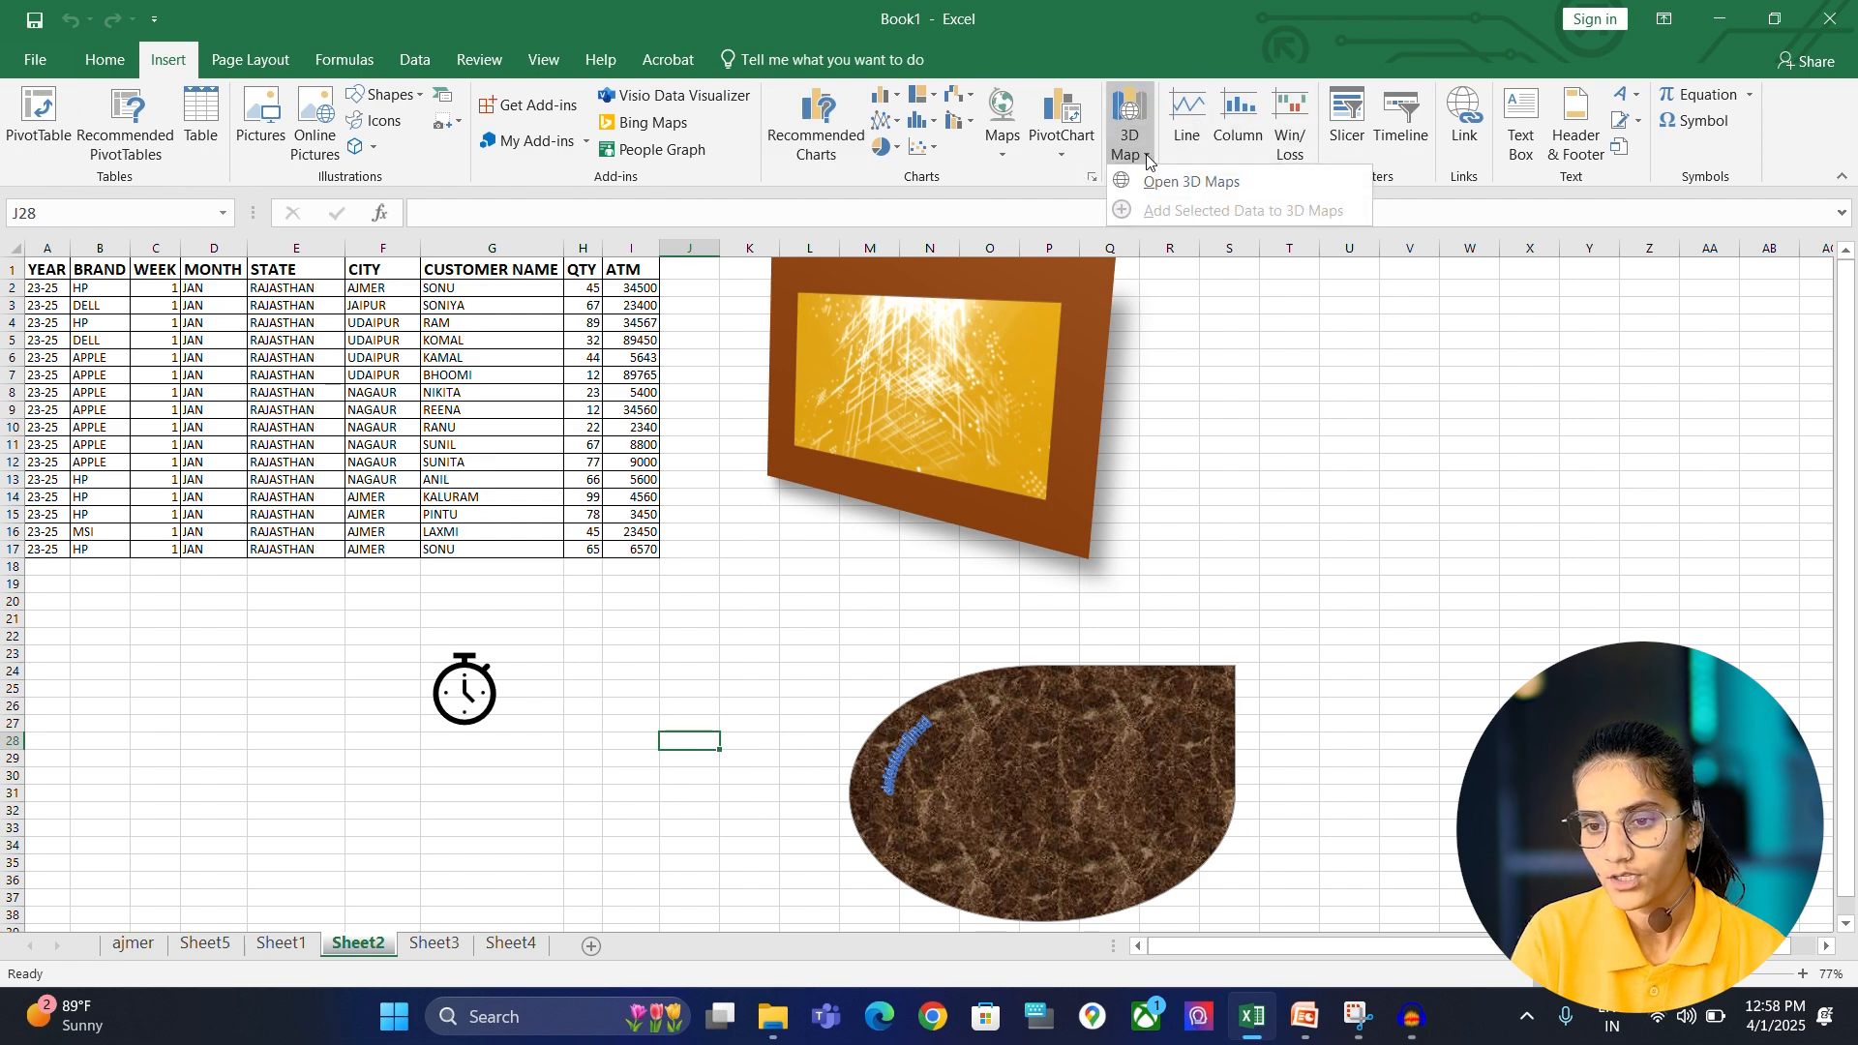
pyautogui.click(1211, 184)
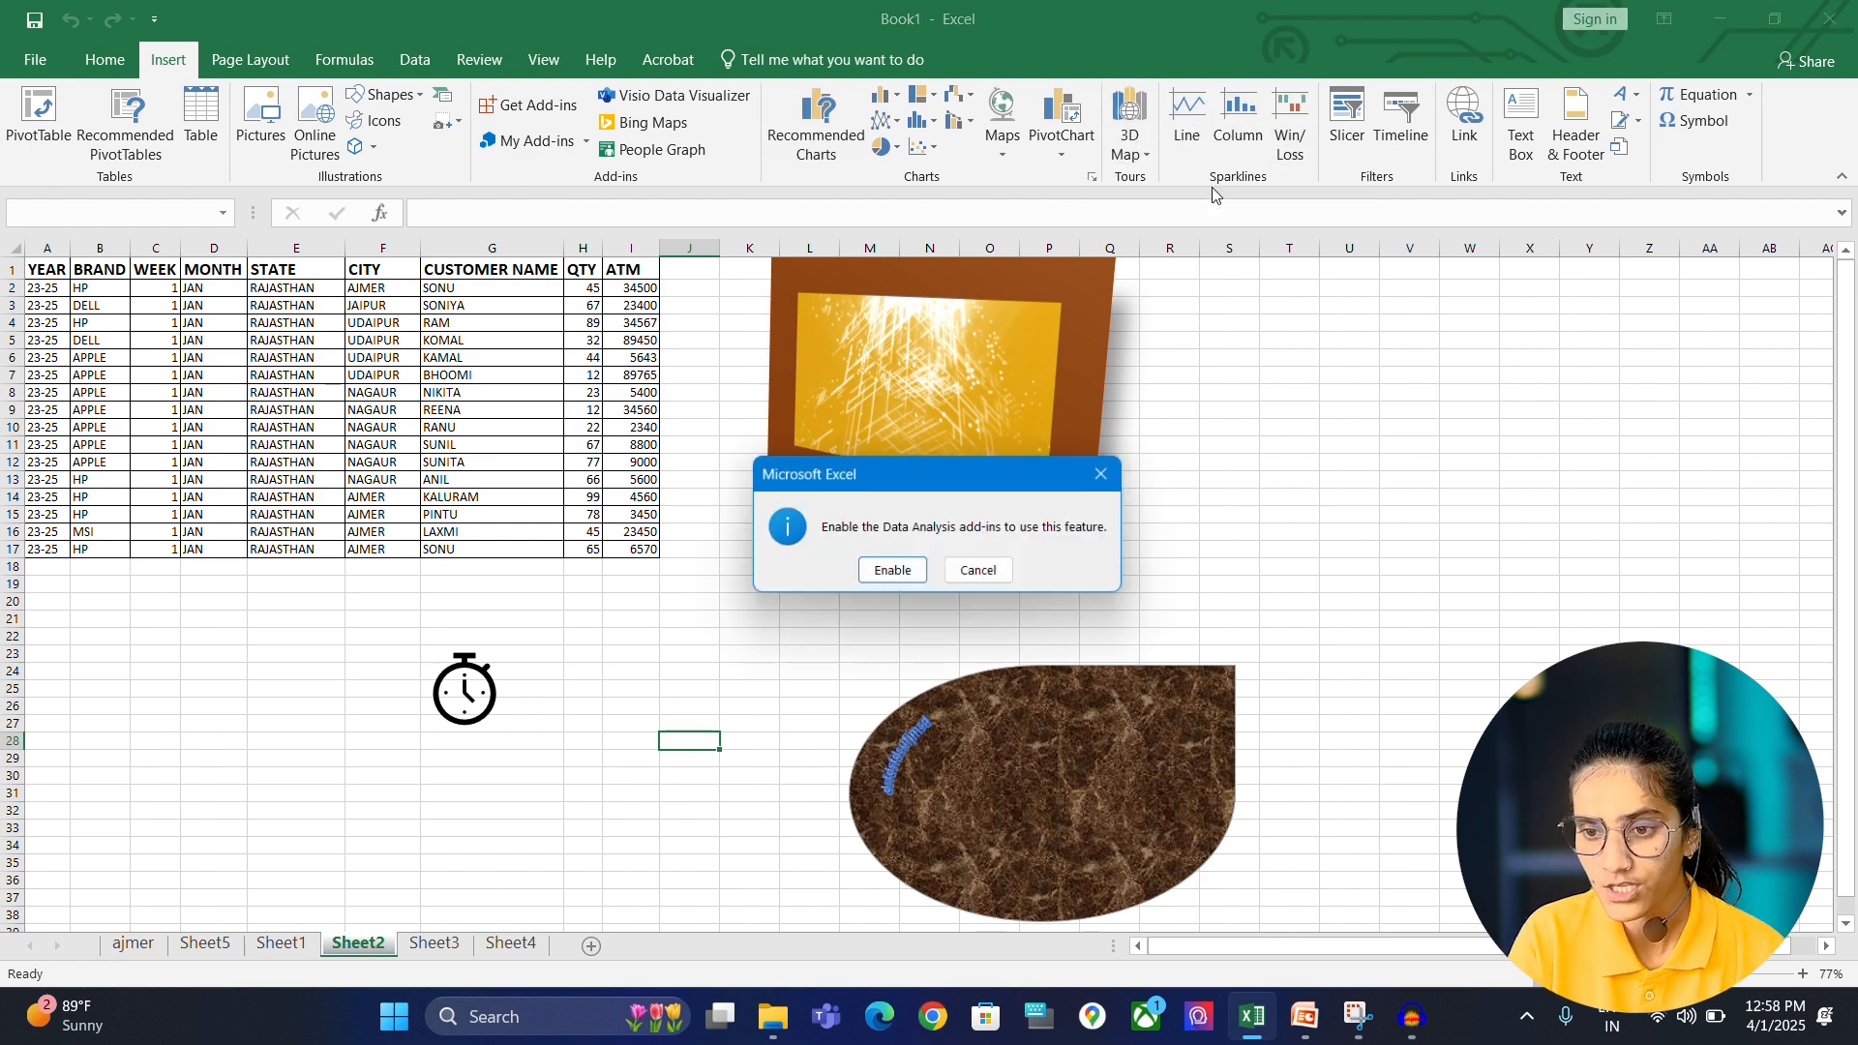
pyautogui.click(1110, 475)
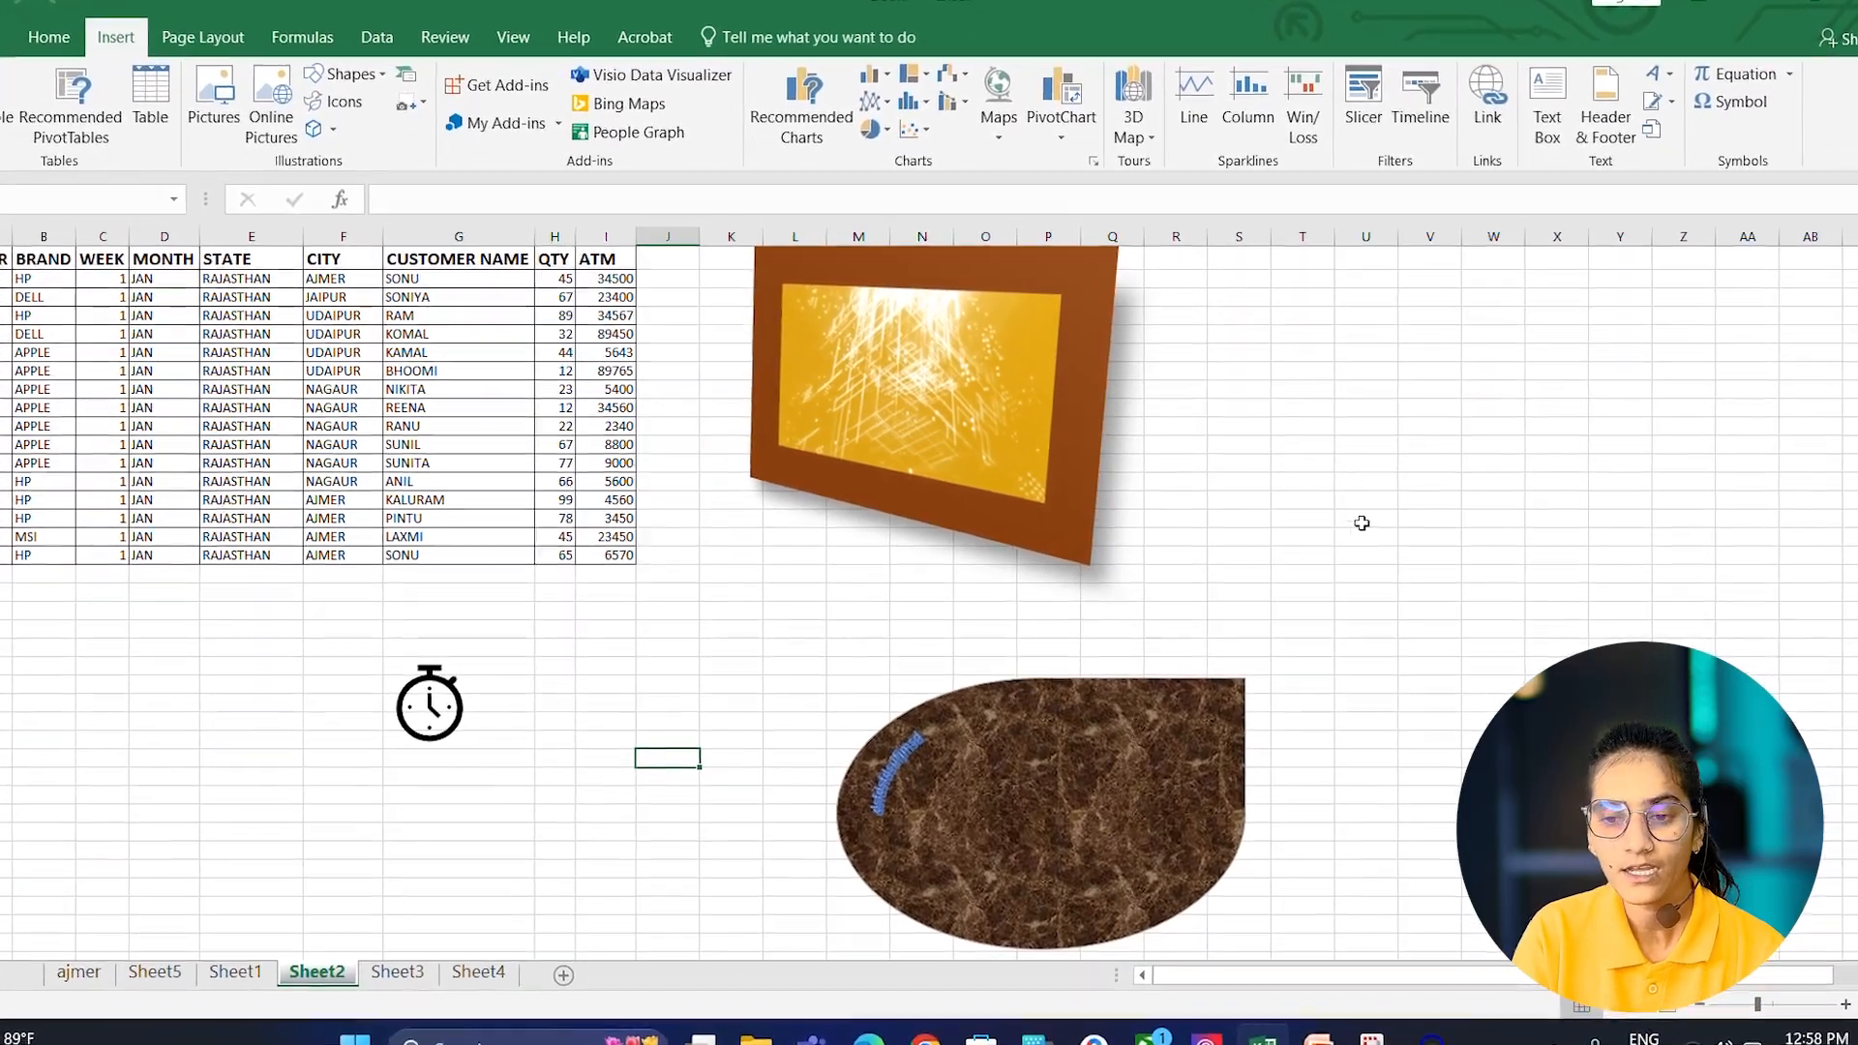
# - View the Insert Hyperlink options and close them without adding a link
pyautogui.click(1496, 141)
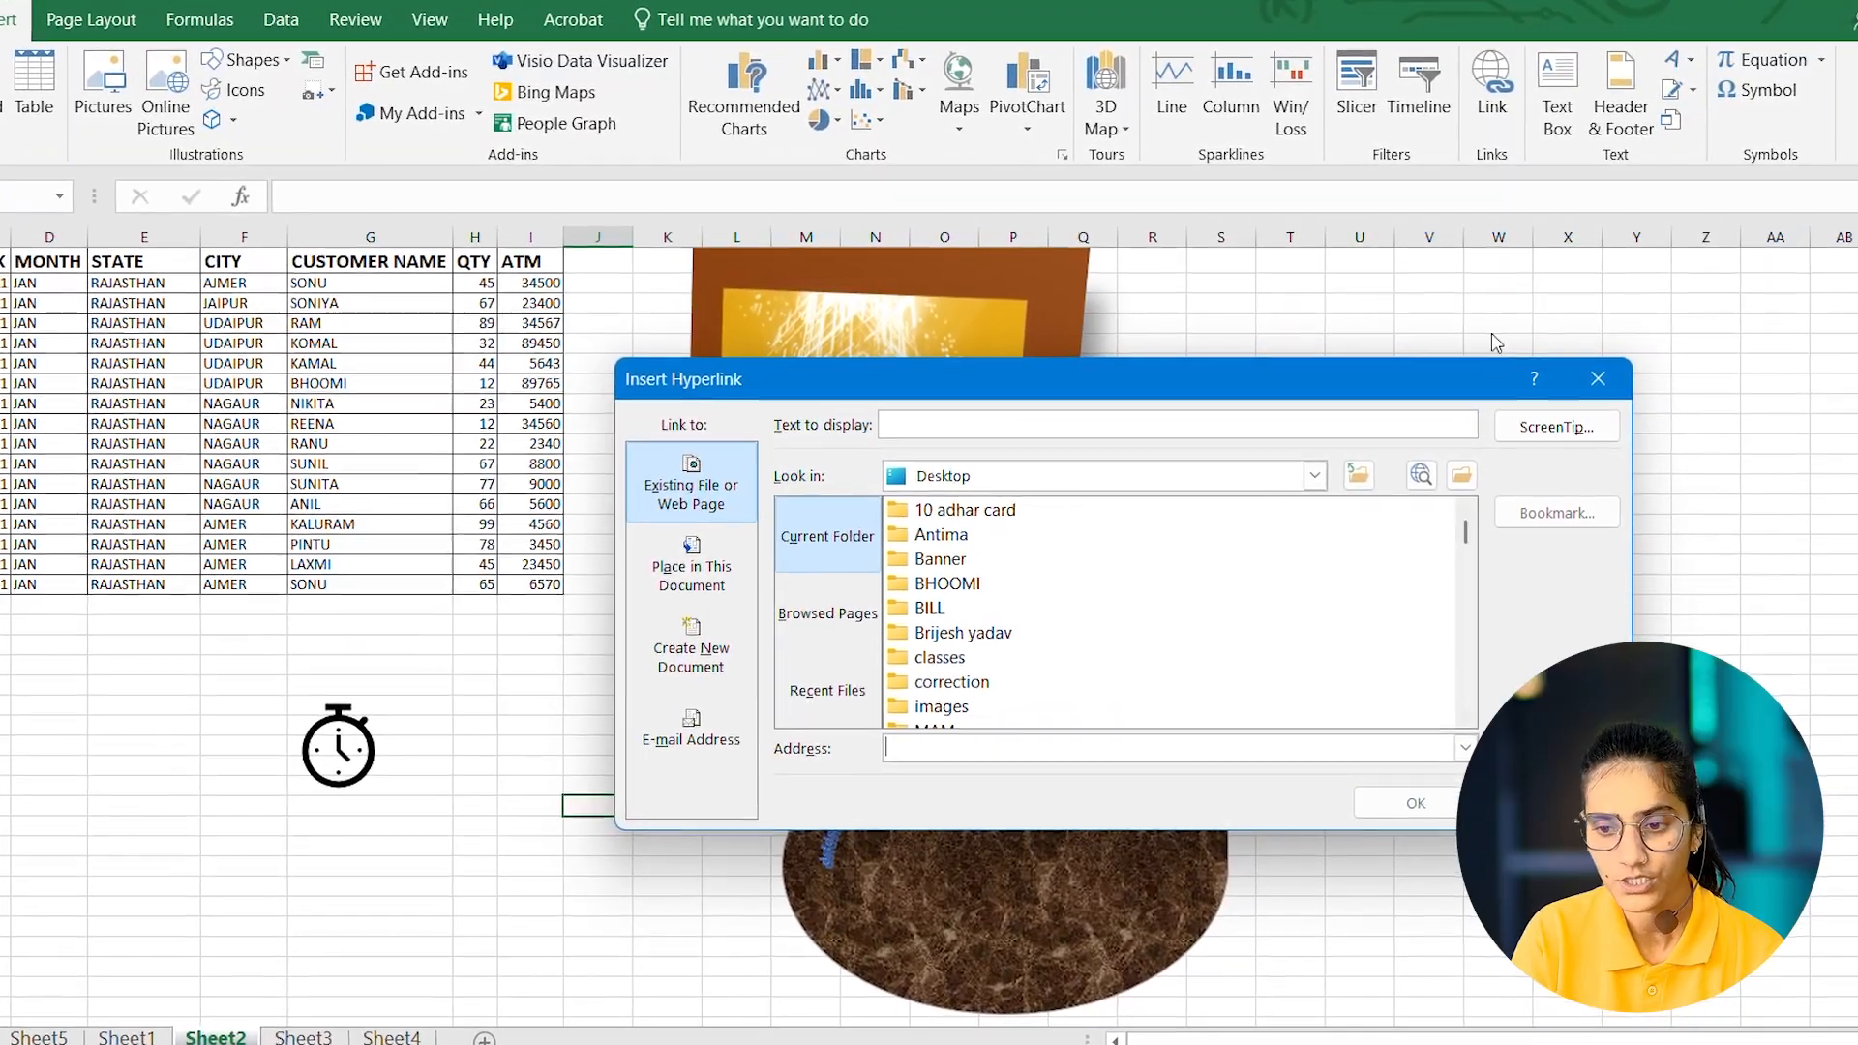
pyautogui.click(1616, 387)
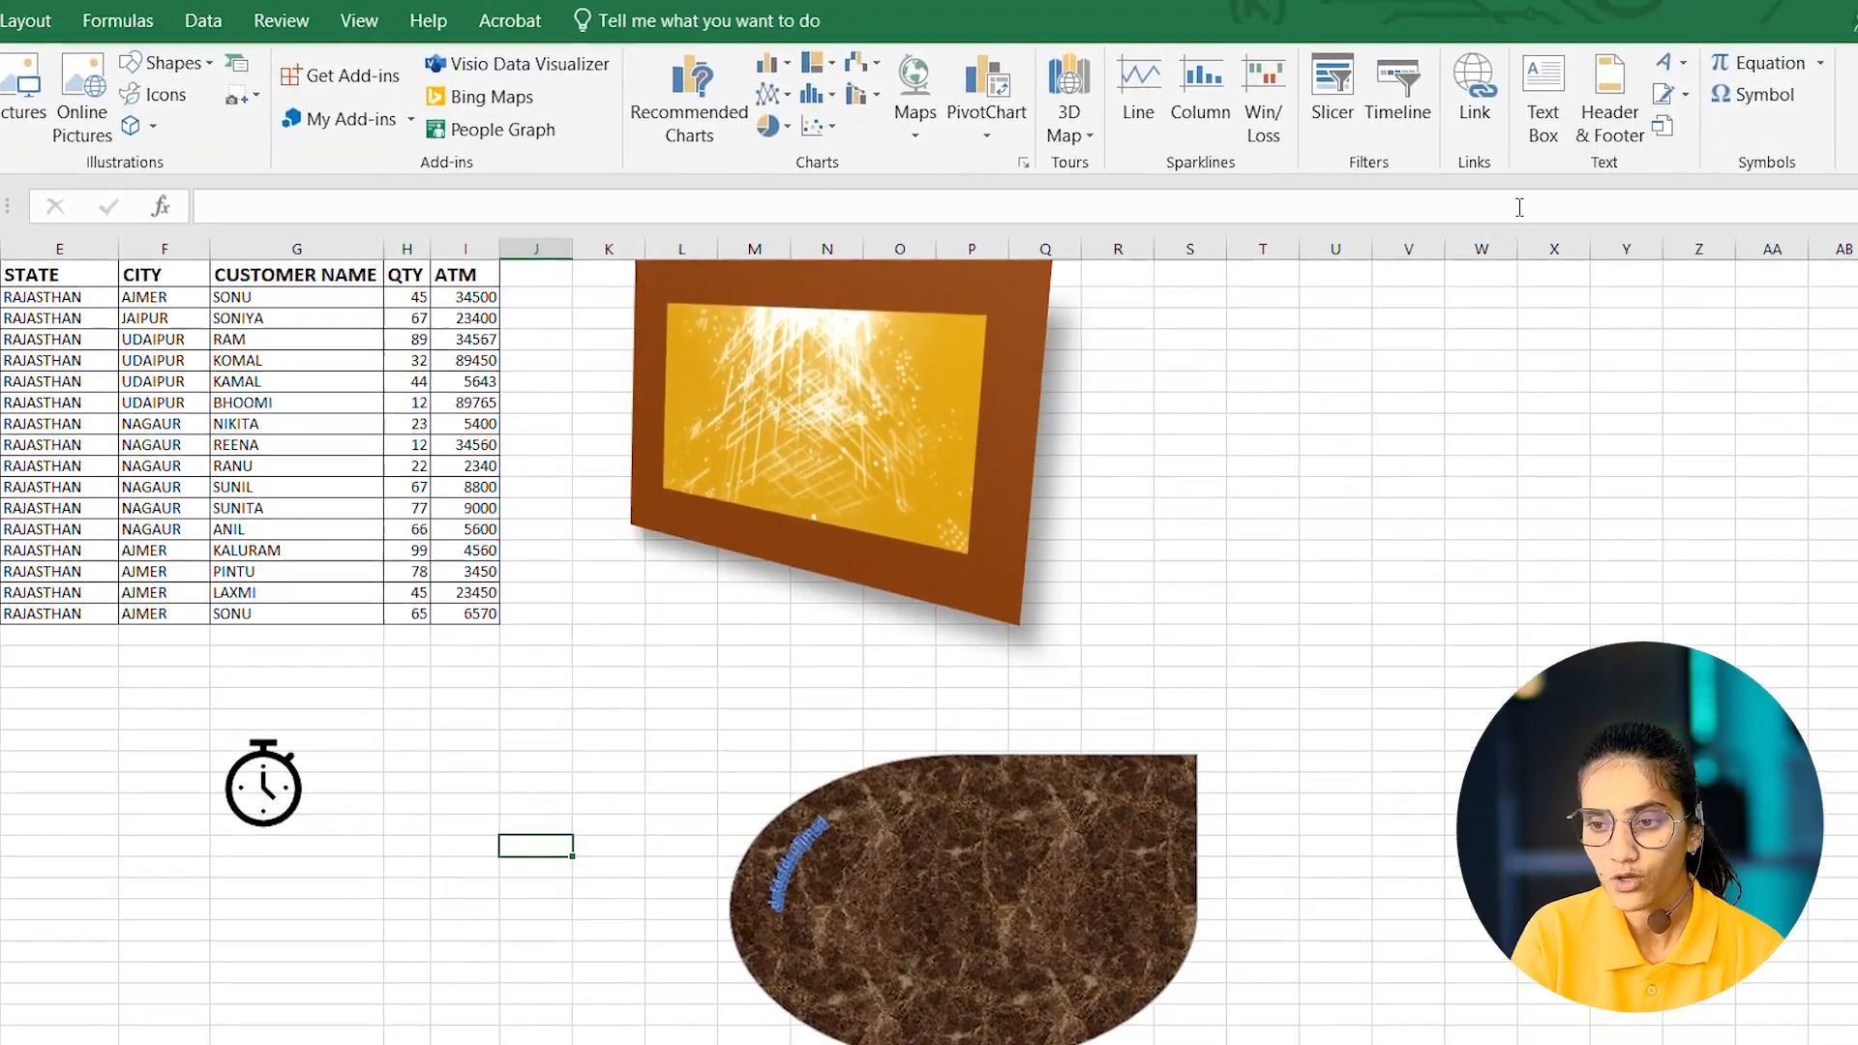
pyautogui.click(1545, 337)
# - Insert a text box in the empty area beside the framed picture, containing "asudysauhdisuoifjkdsklo"
pyautogui.click(1538, 114)
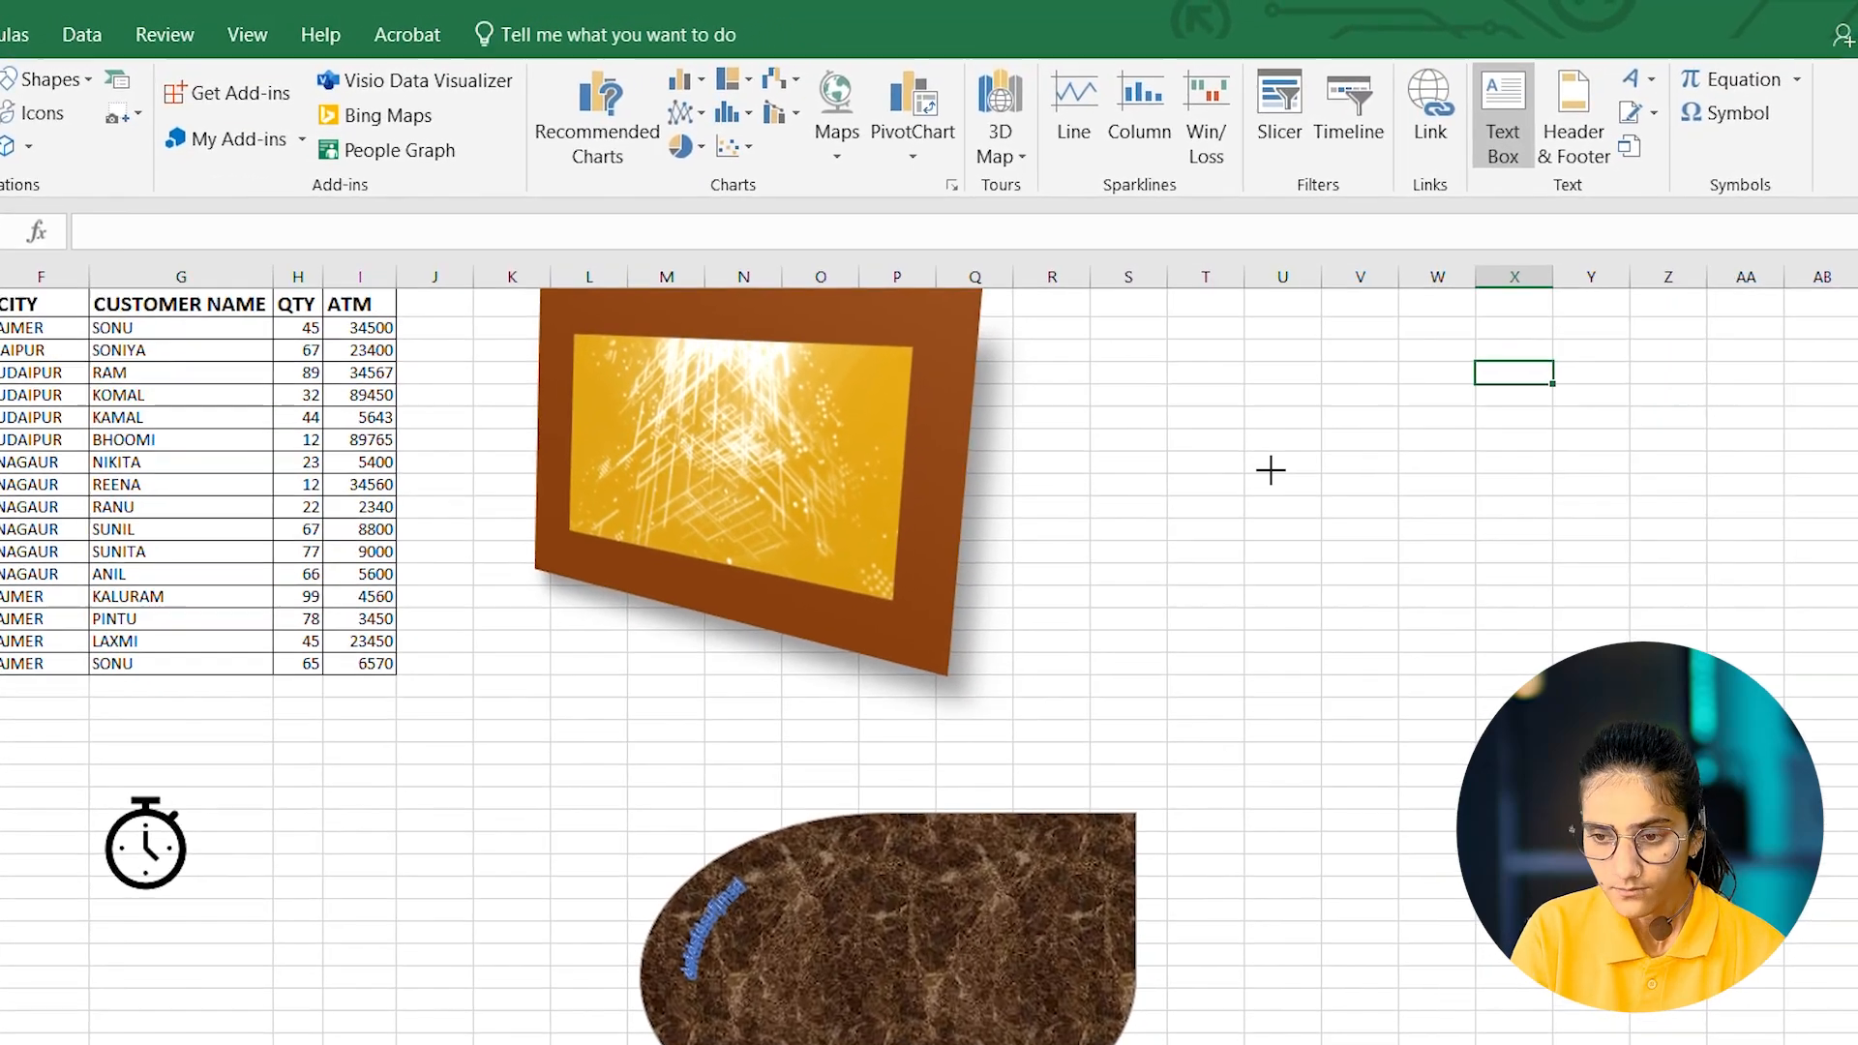
pyautogui.click(1285, 460)
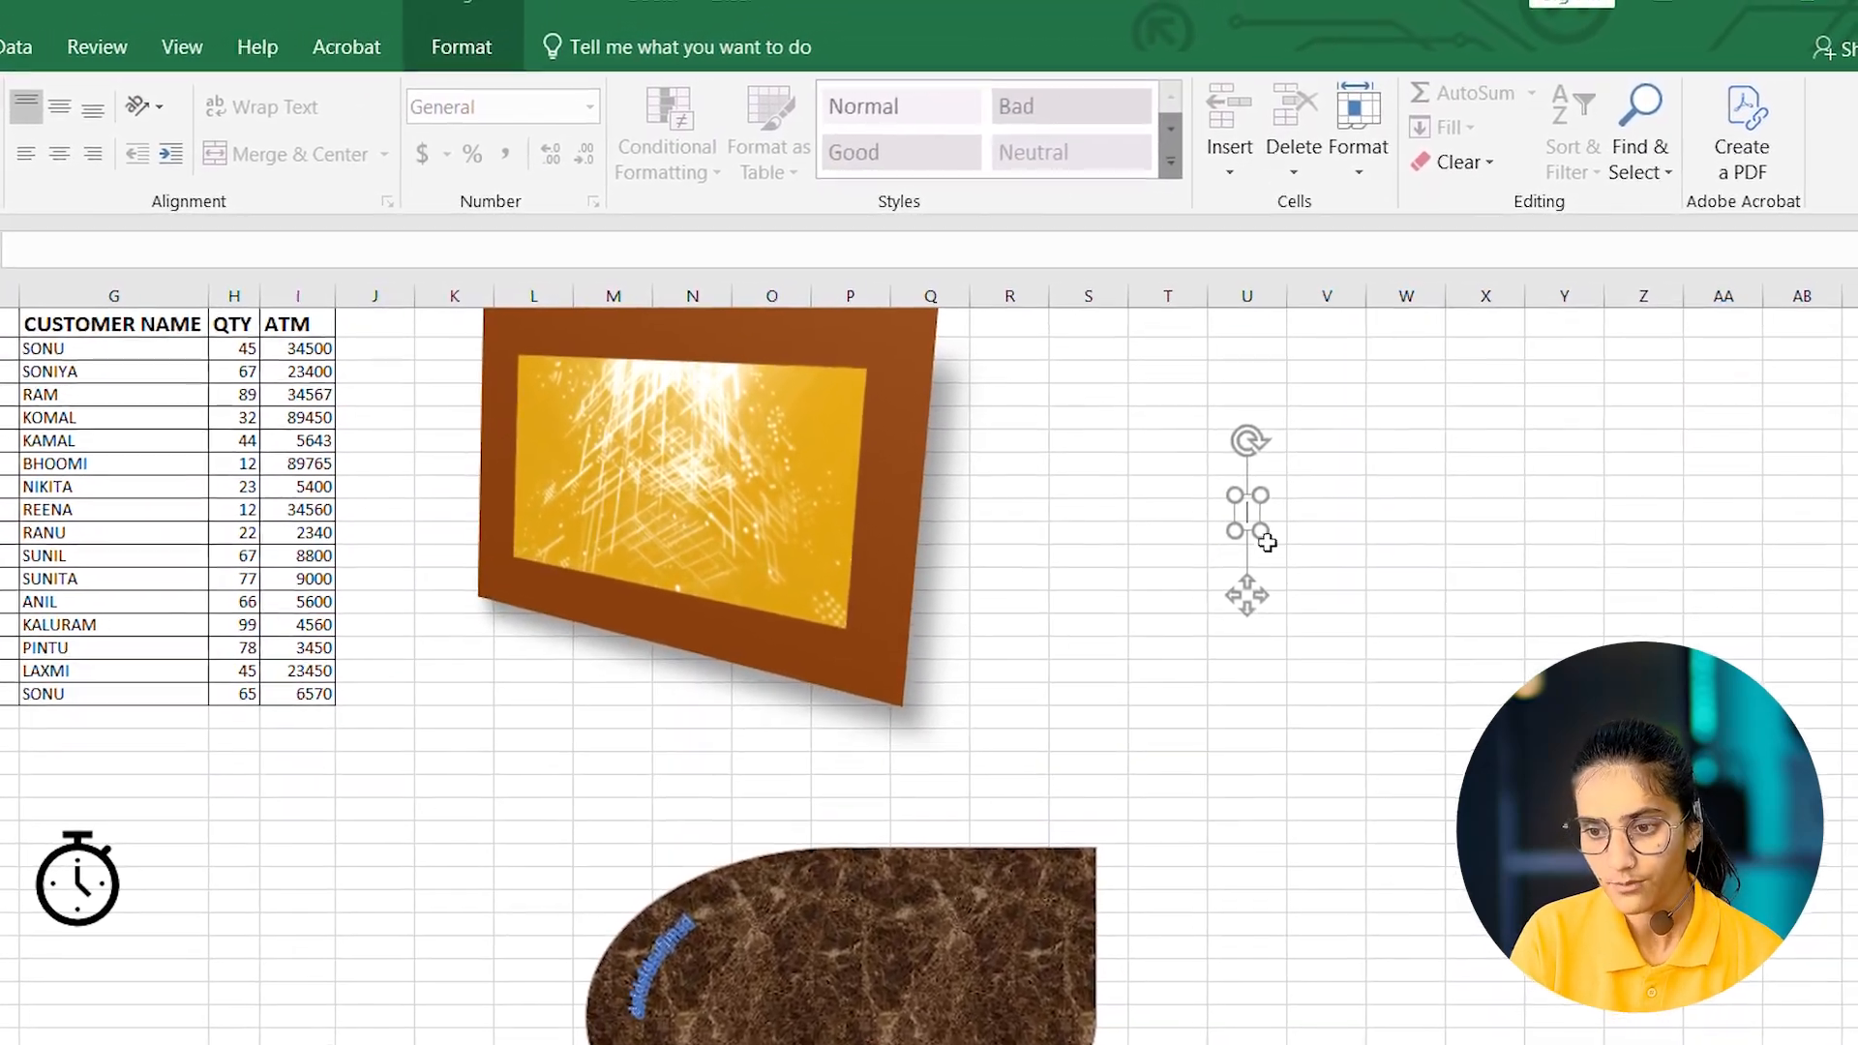
pyautogui.write('asudysauhdisuoifjkdsklo')
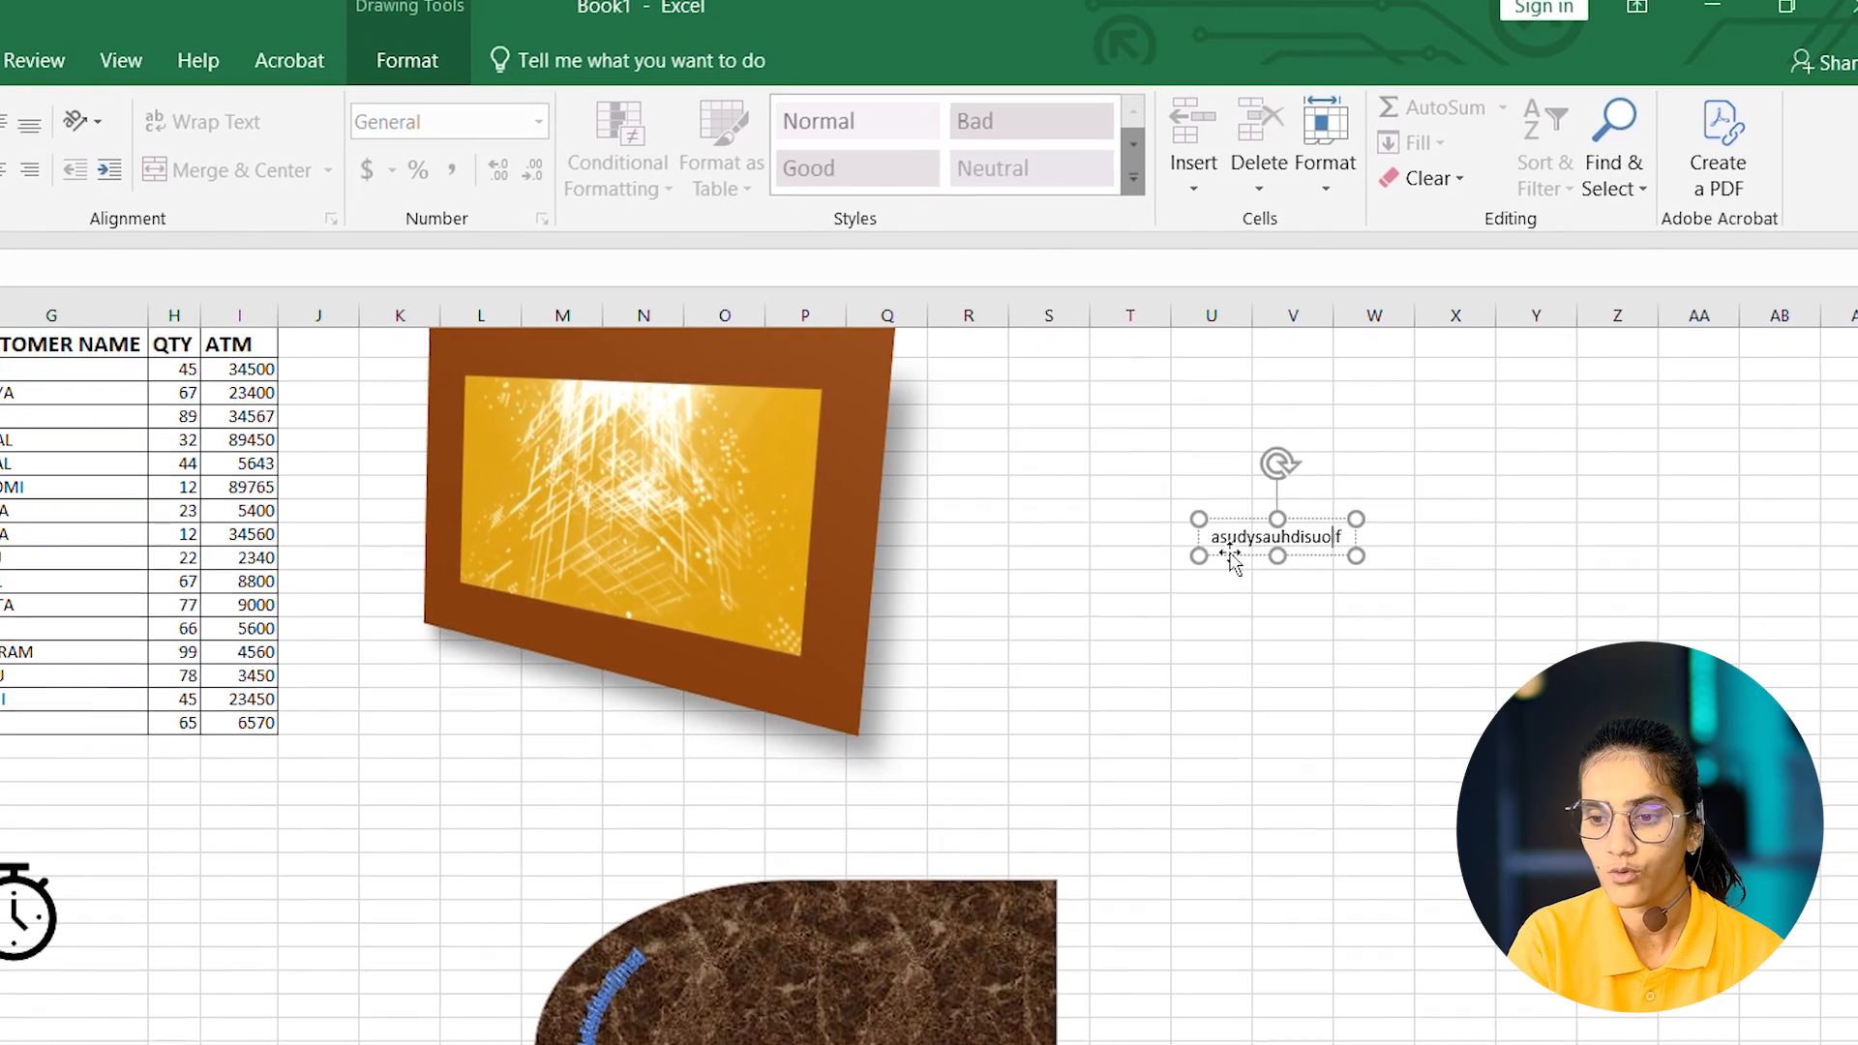
pyautogui.click(1370, 690)
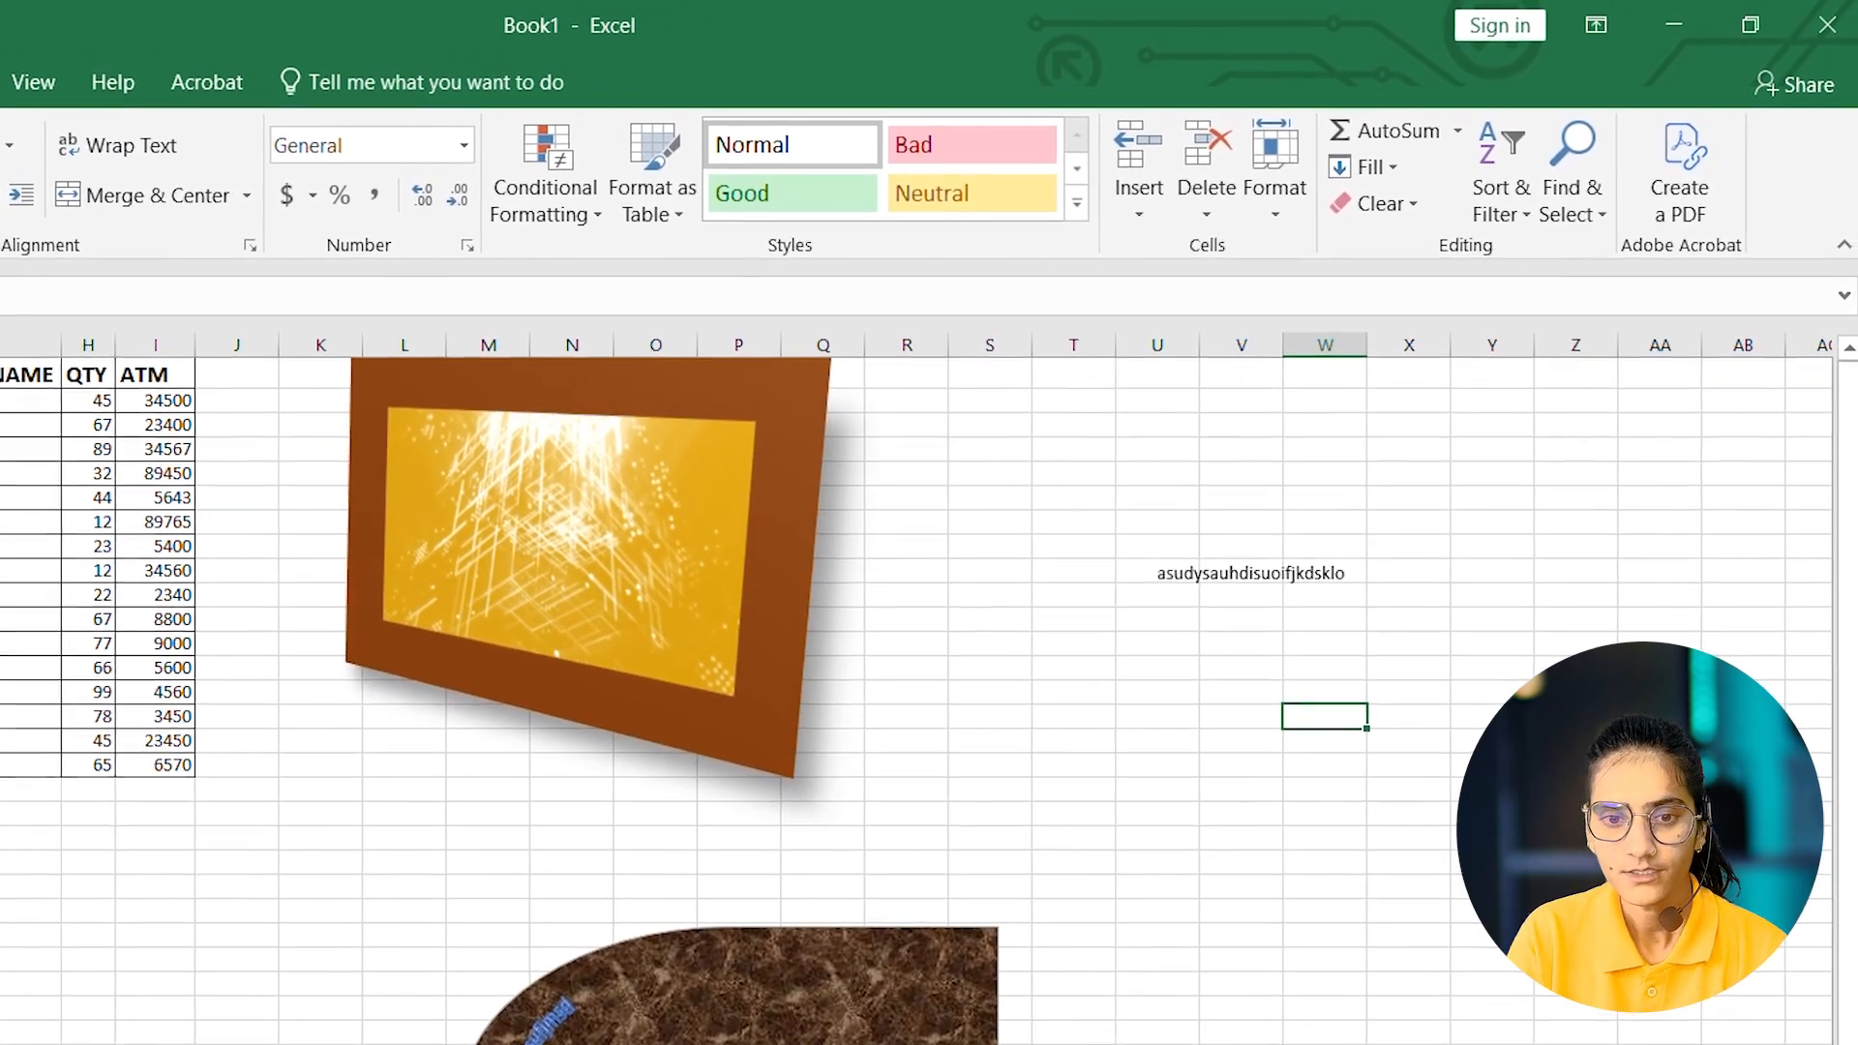
# - Insert blue patterned WordArt reading "mcit ajmer" below the framed picture and recolor it orange
pyautogui.click(0, 78)
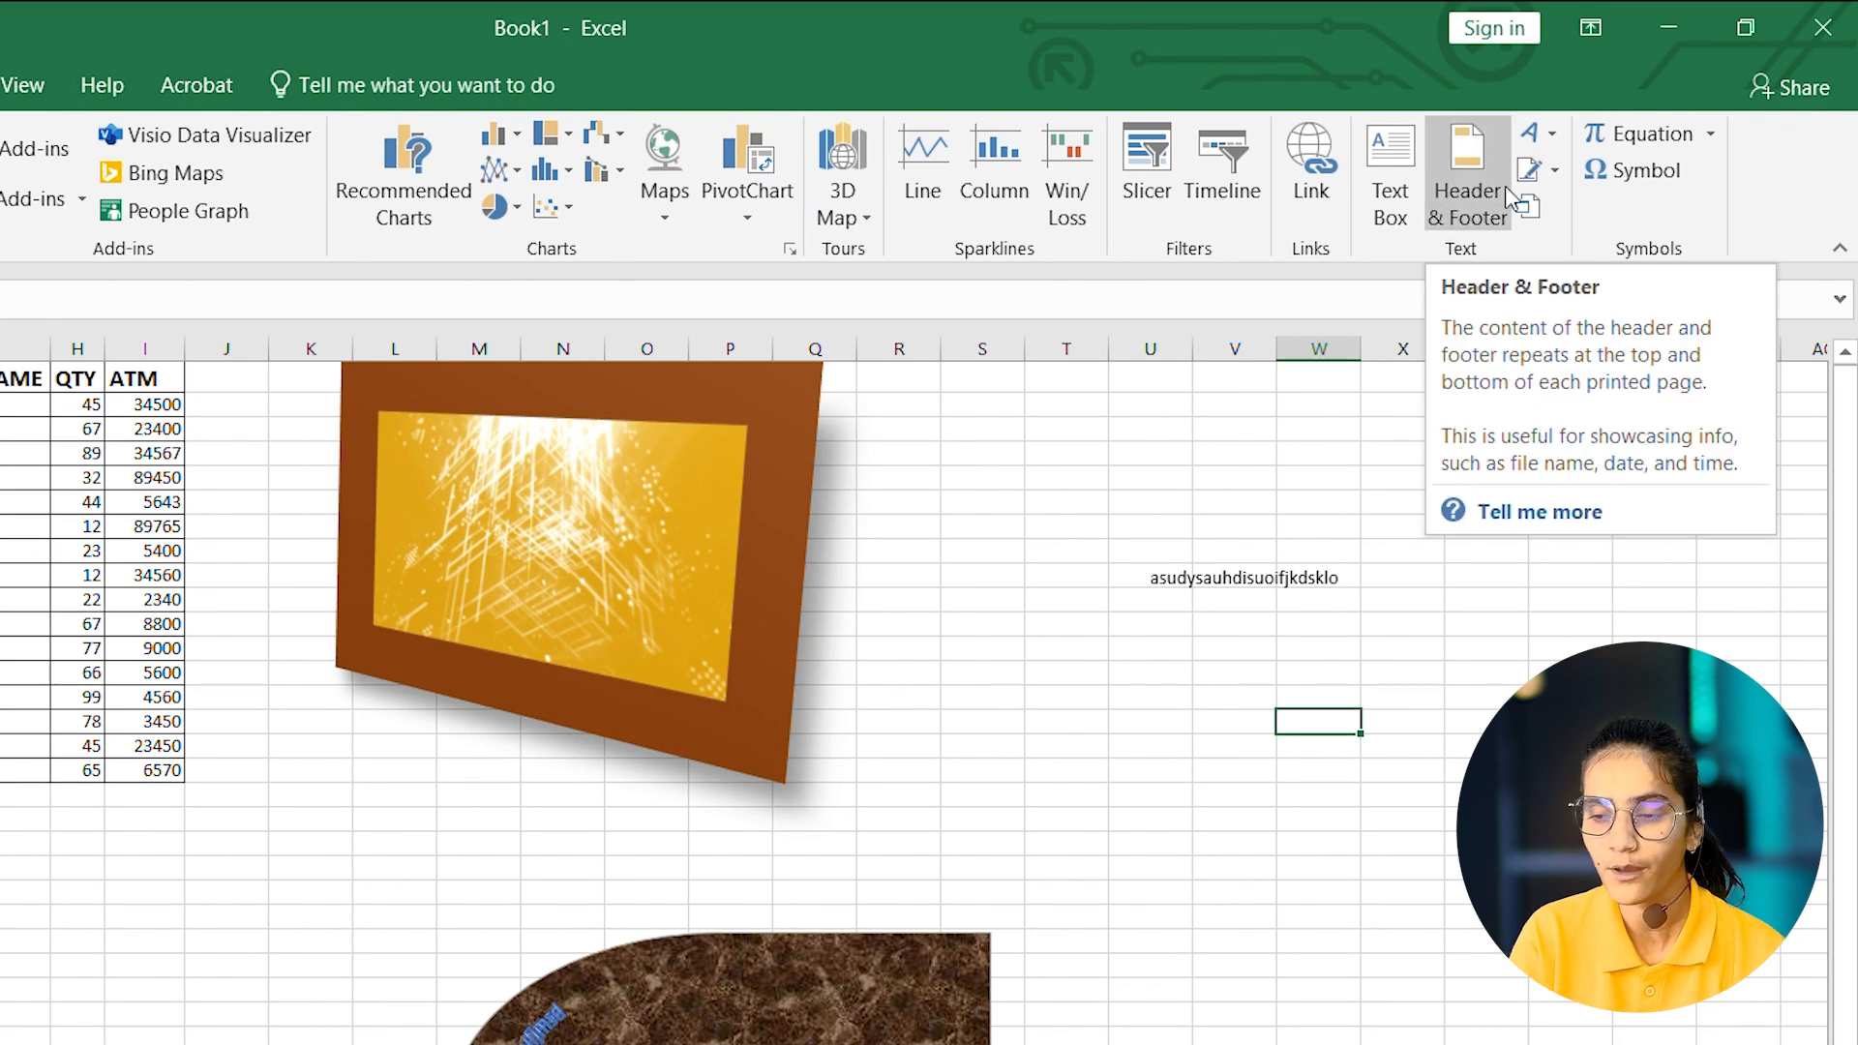
pyautogui.click(1558, 143)
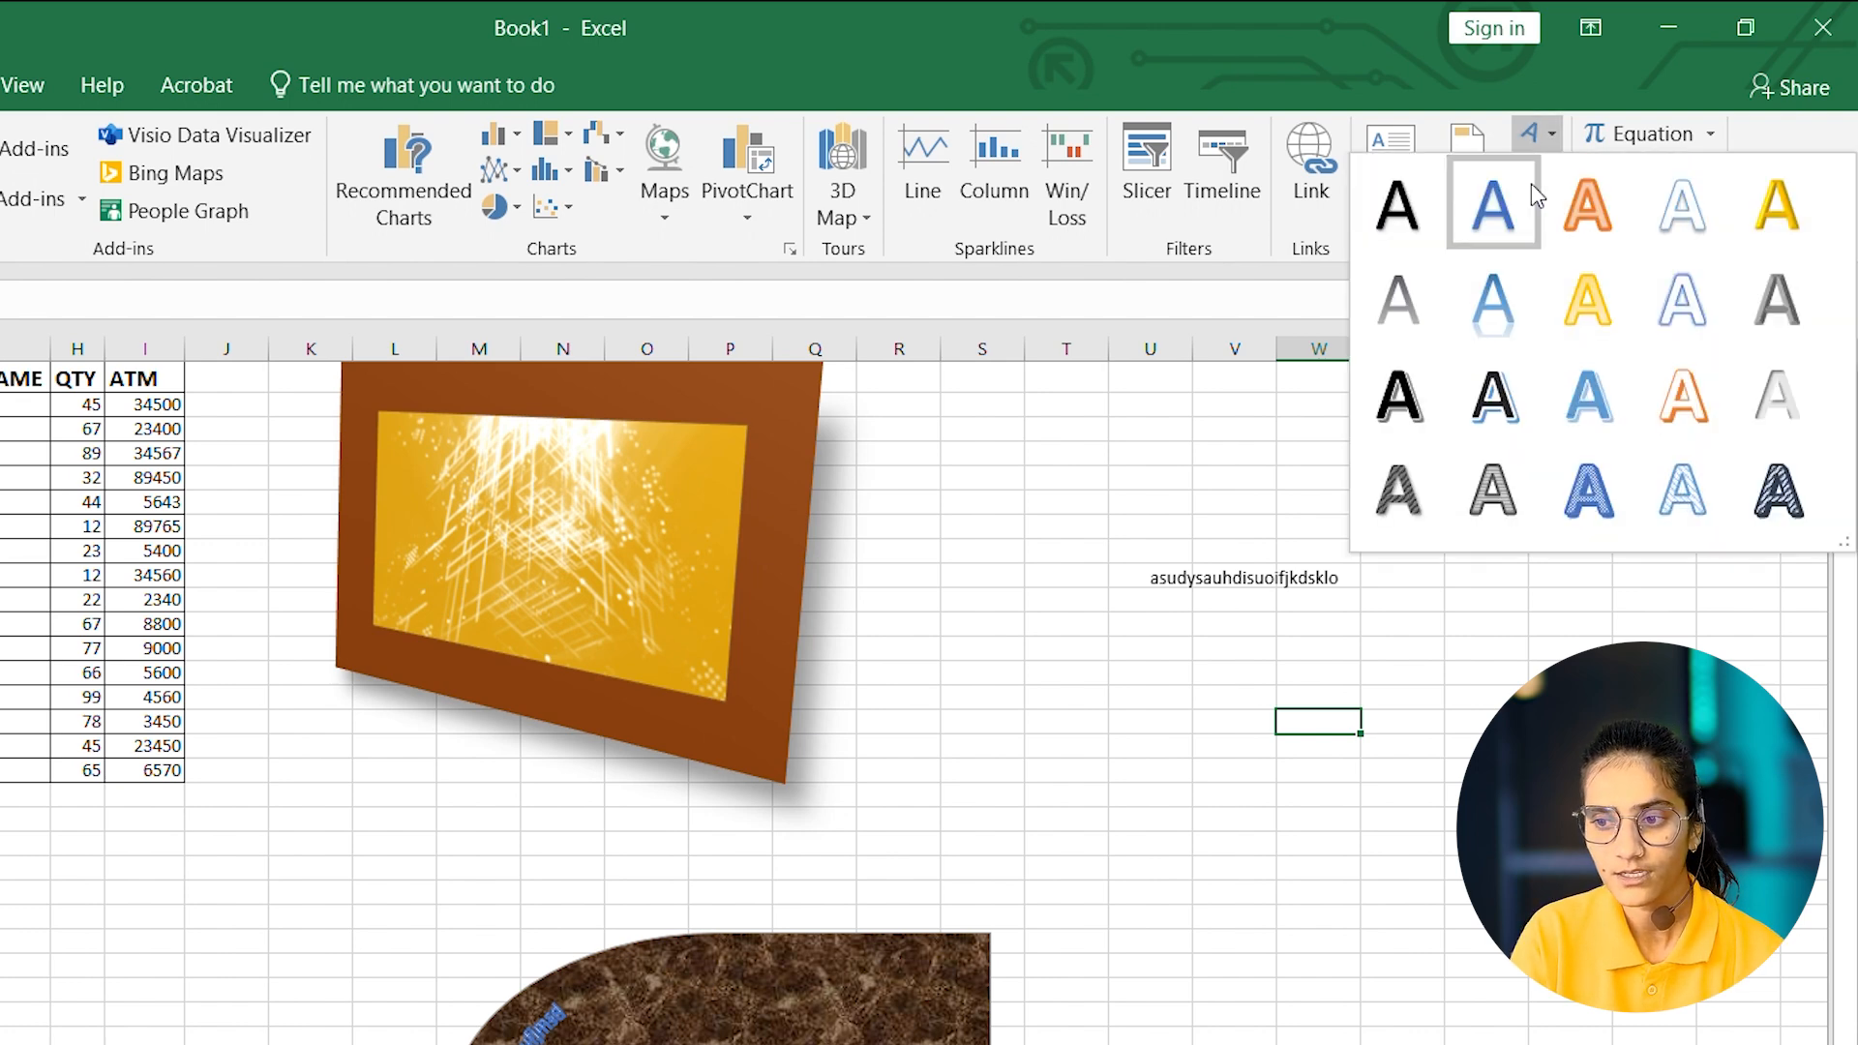
pyautogui.click(1611, 499)
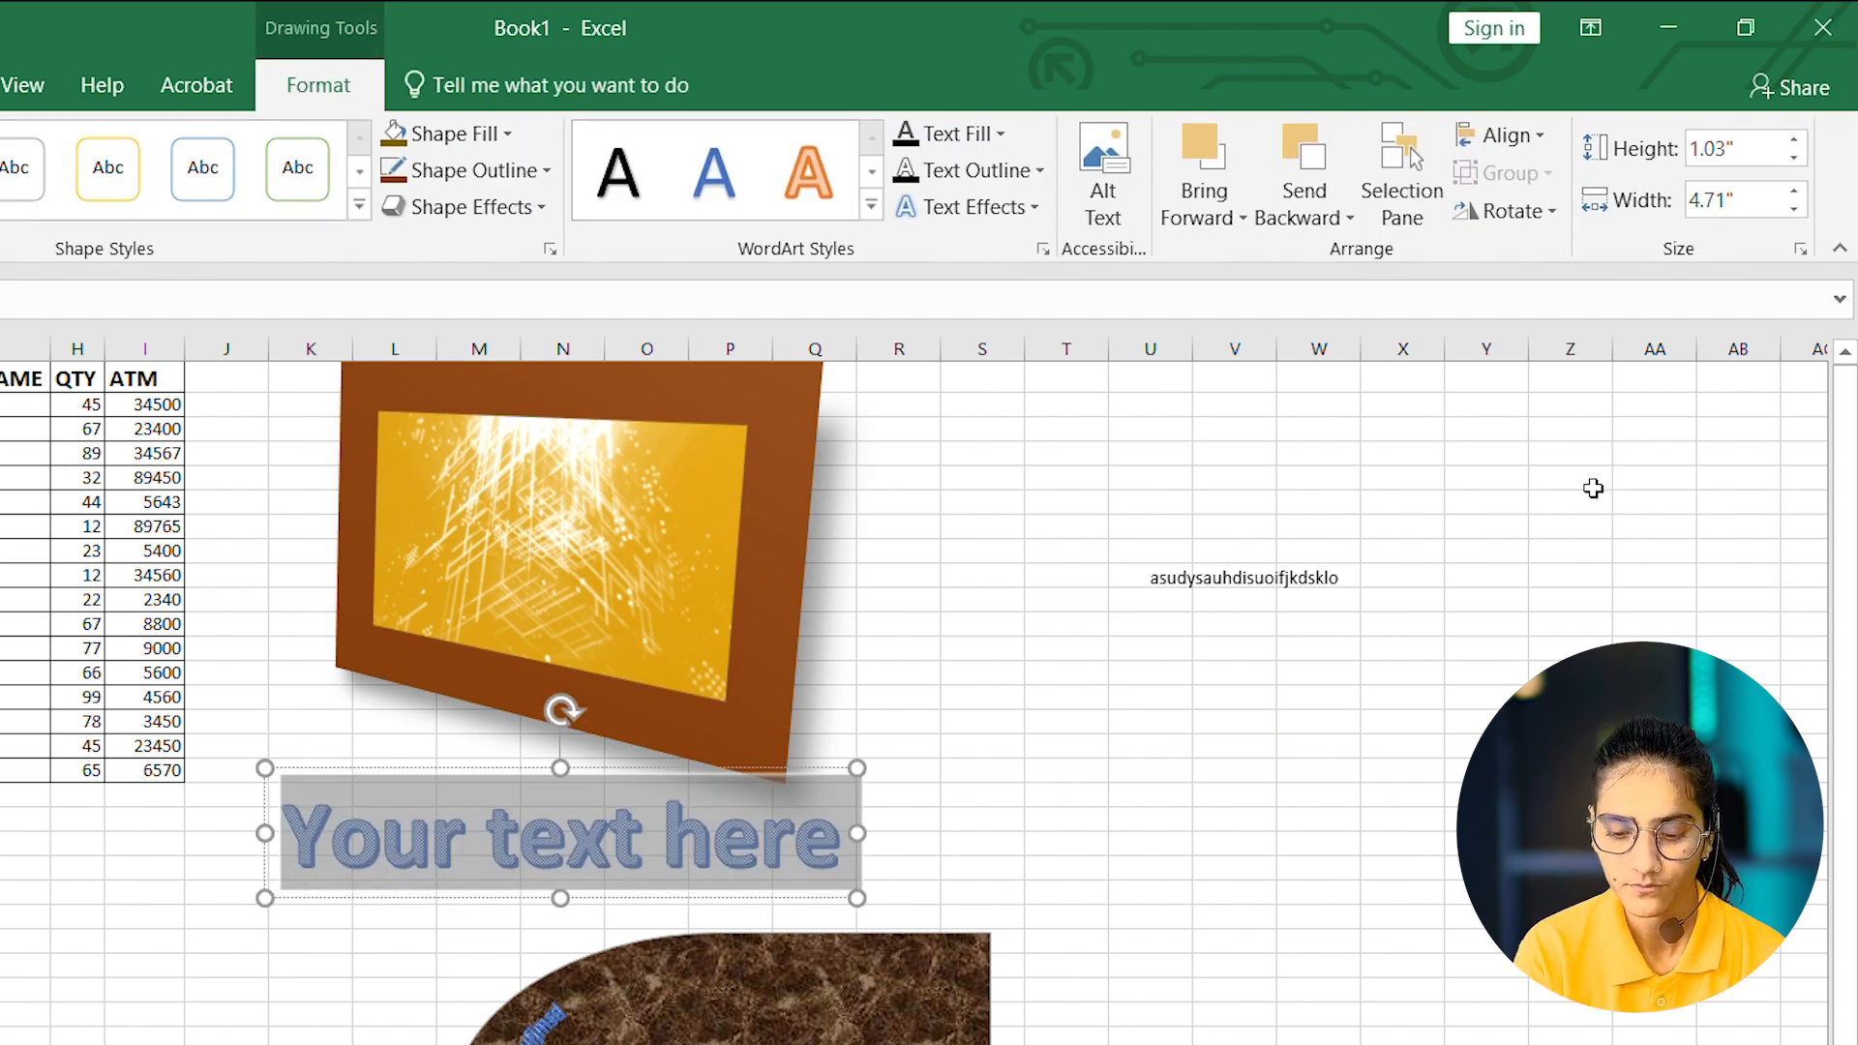
pyautogui.write('mcit')
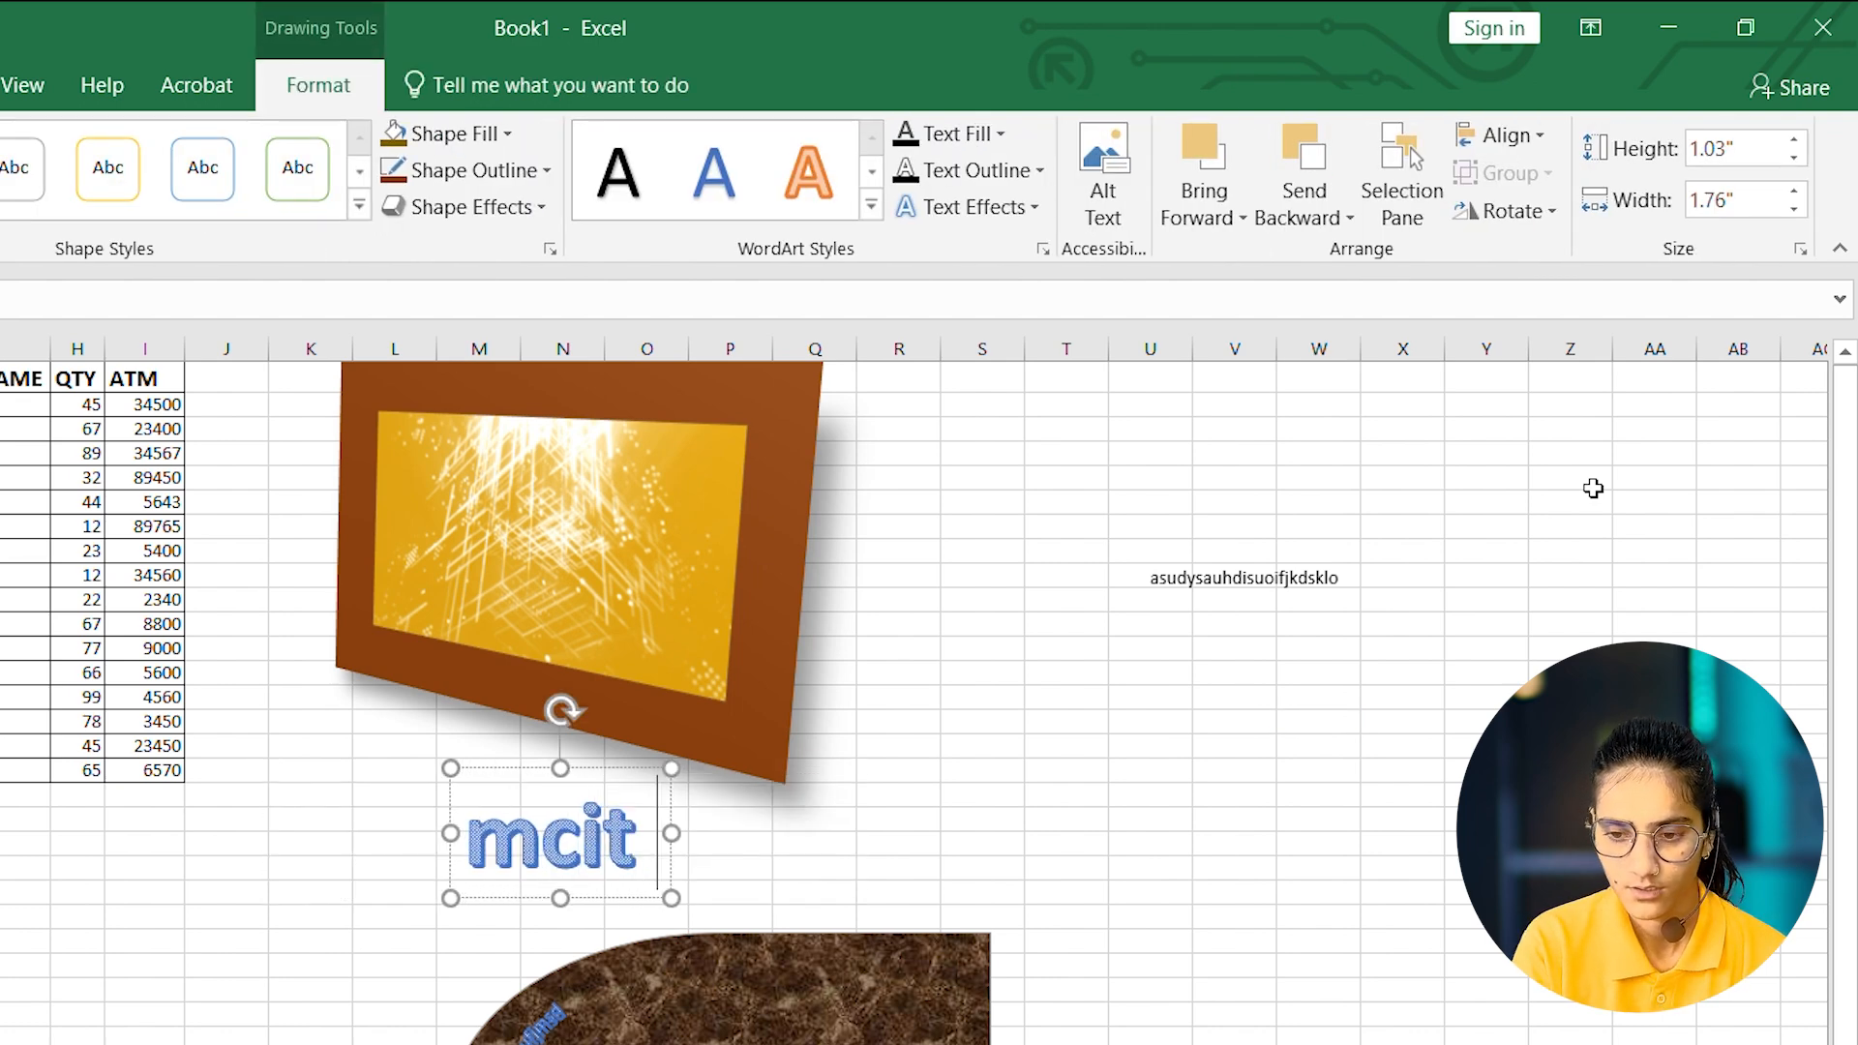
pyautogui.write(' ajmer')
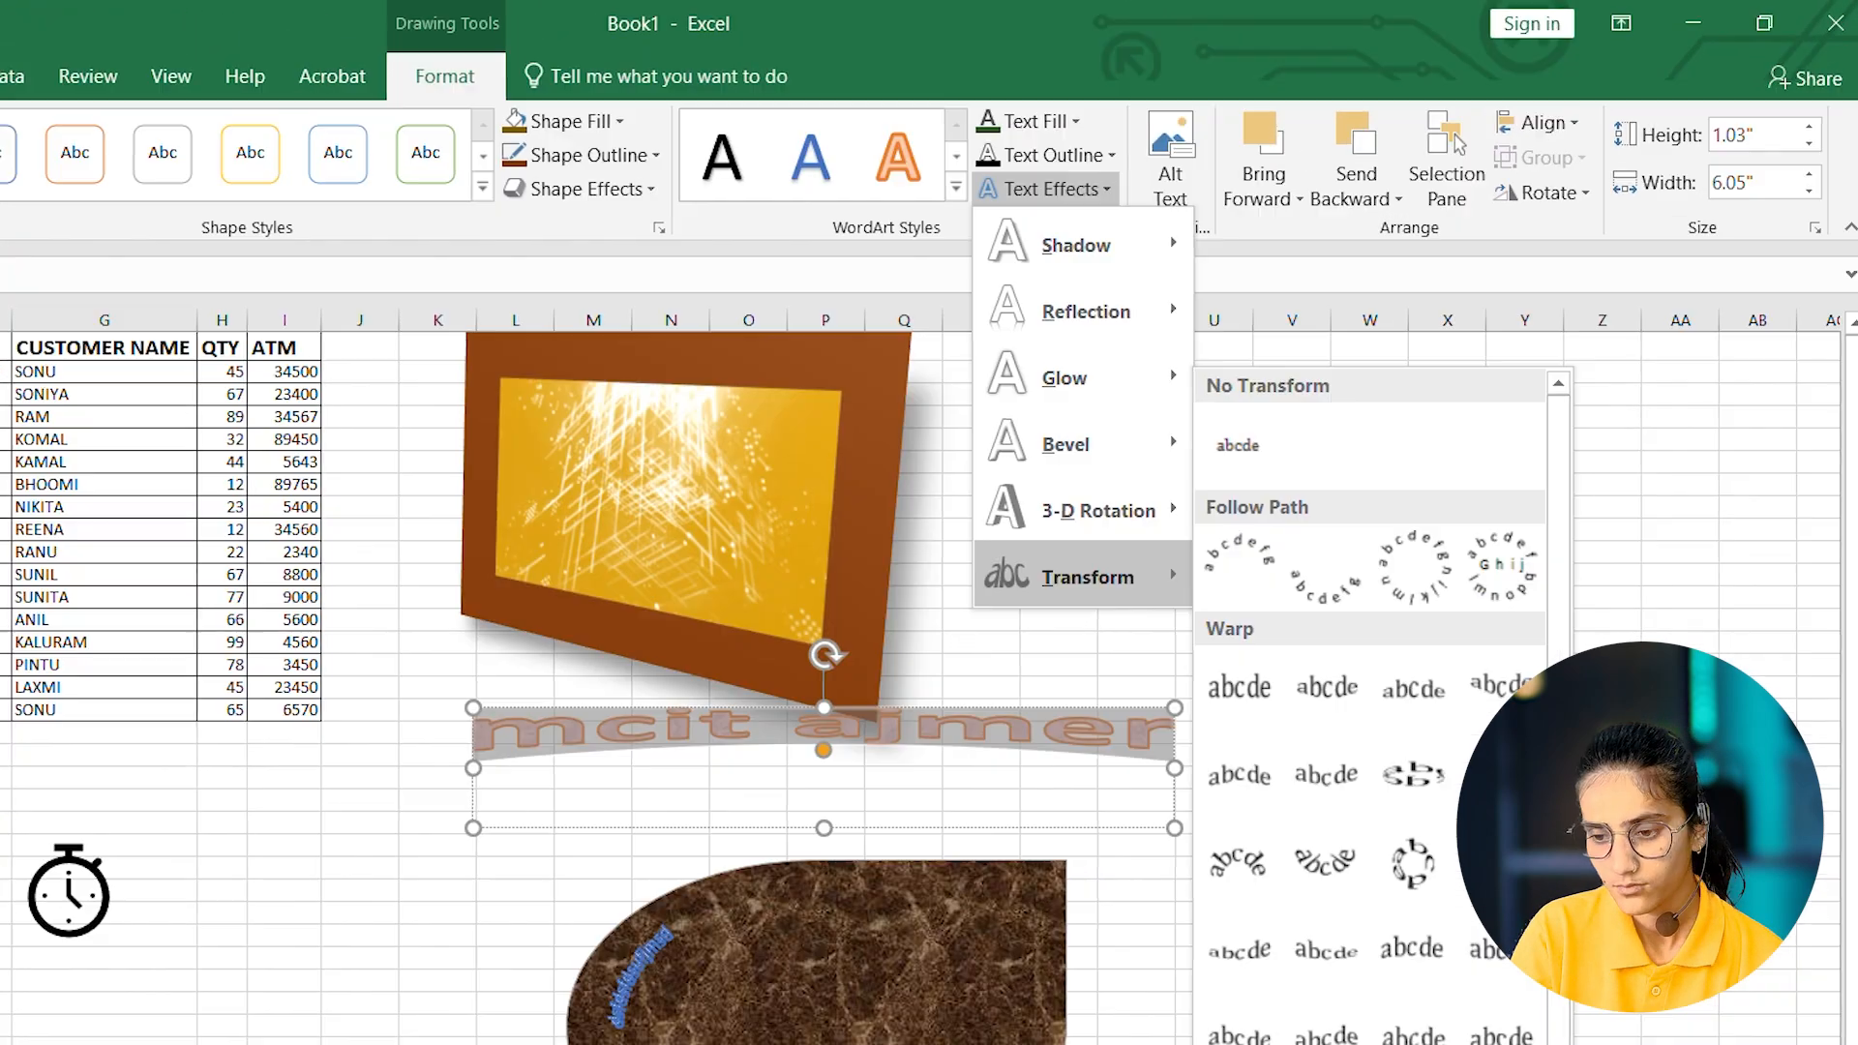
# - Leave the WordArt text effects without applying a transform, and deselect the WordArt by selecting cell Y17
pyautogui.click(793, 260)
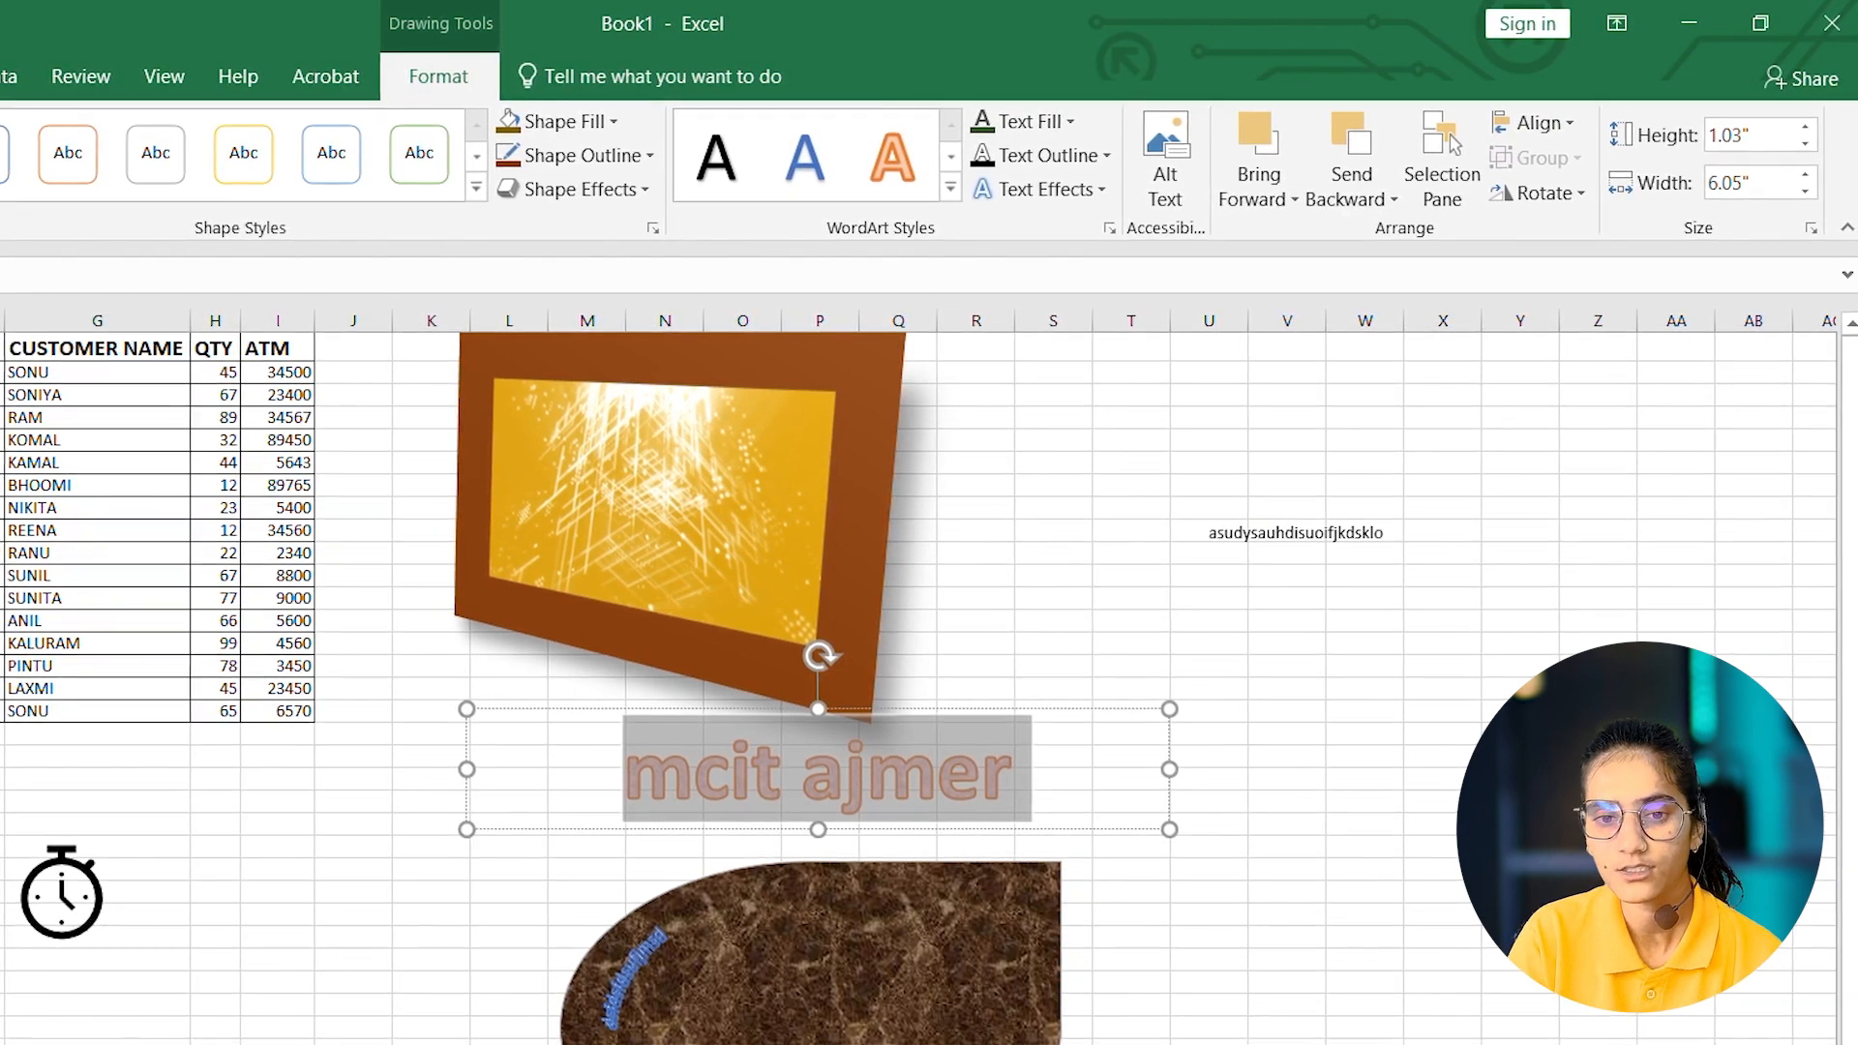
pyautogui.hotkey('alt', 'n')
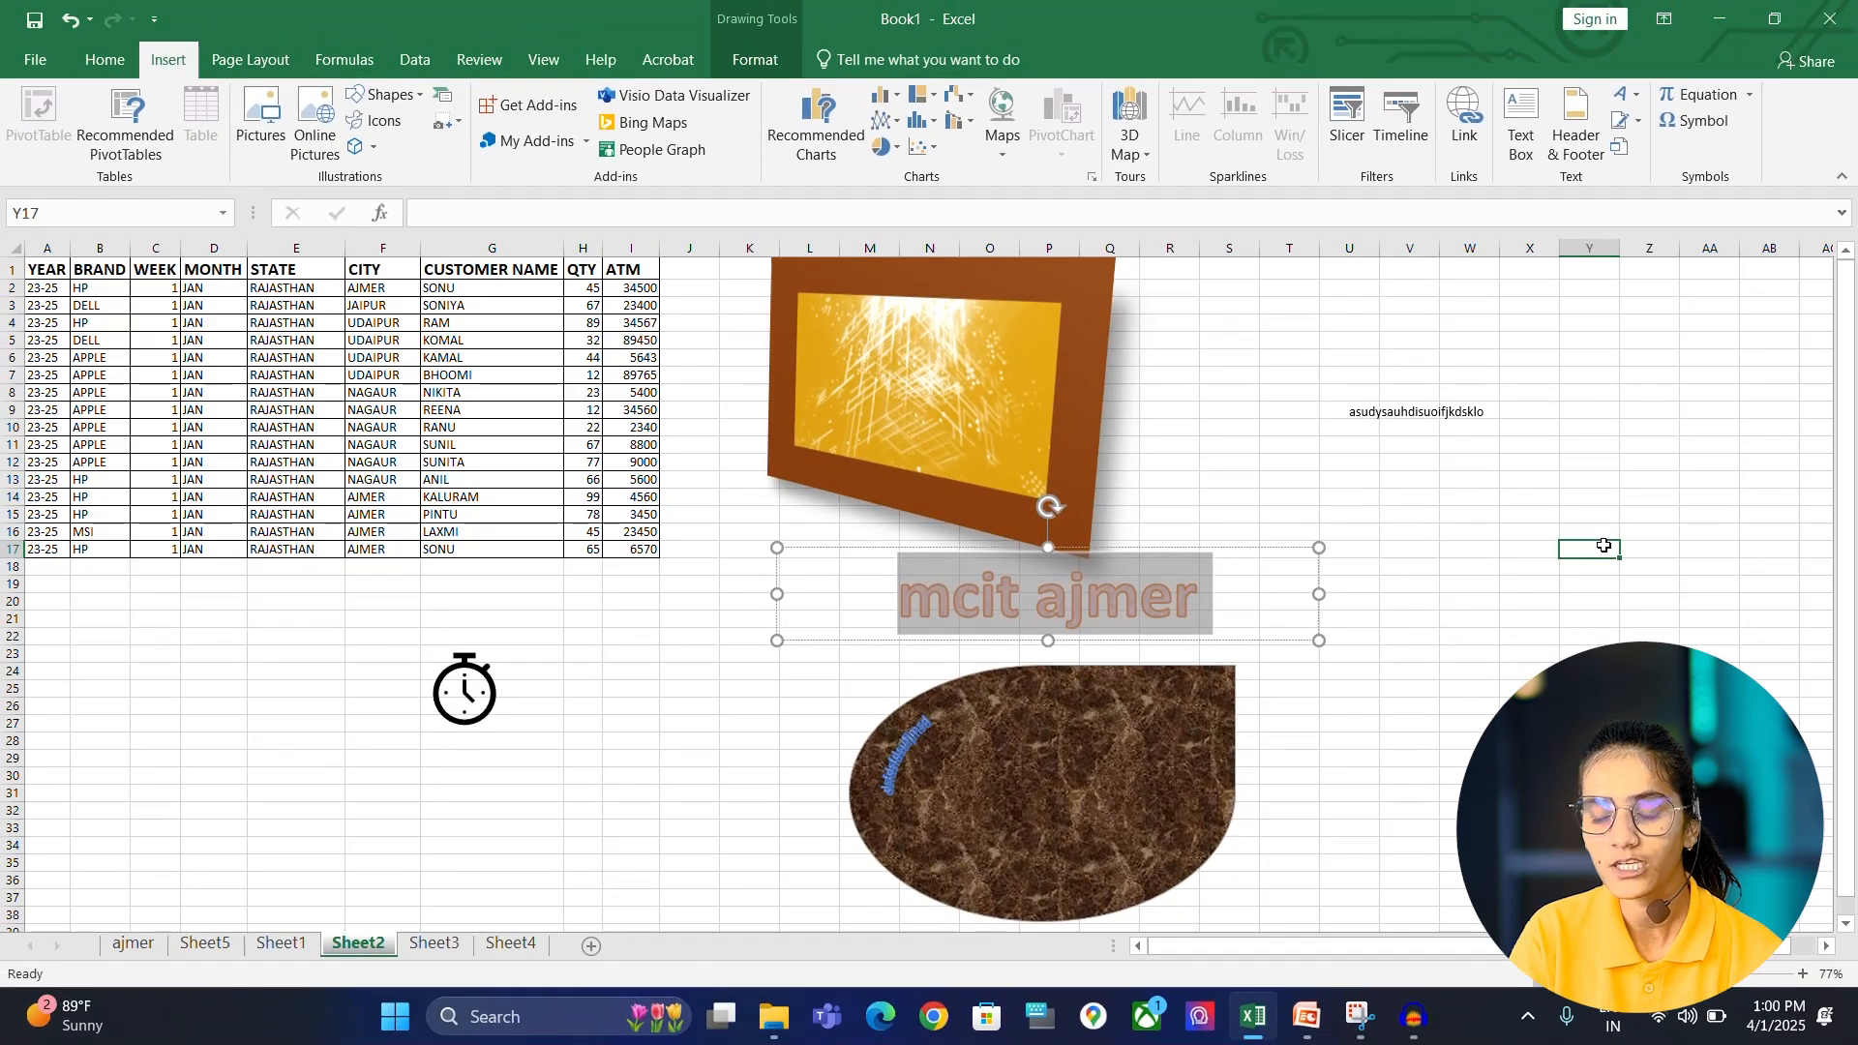
pyautogui.click(1604, 545)
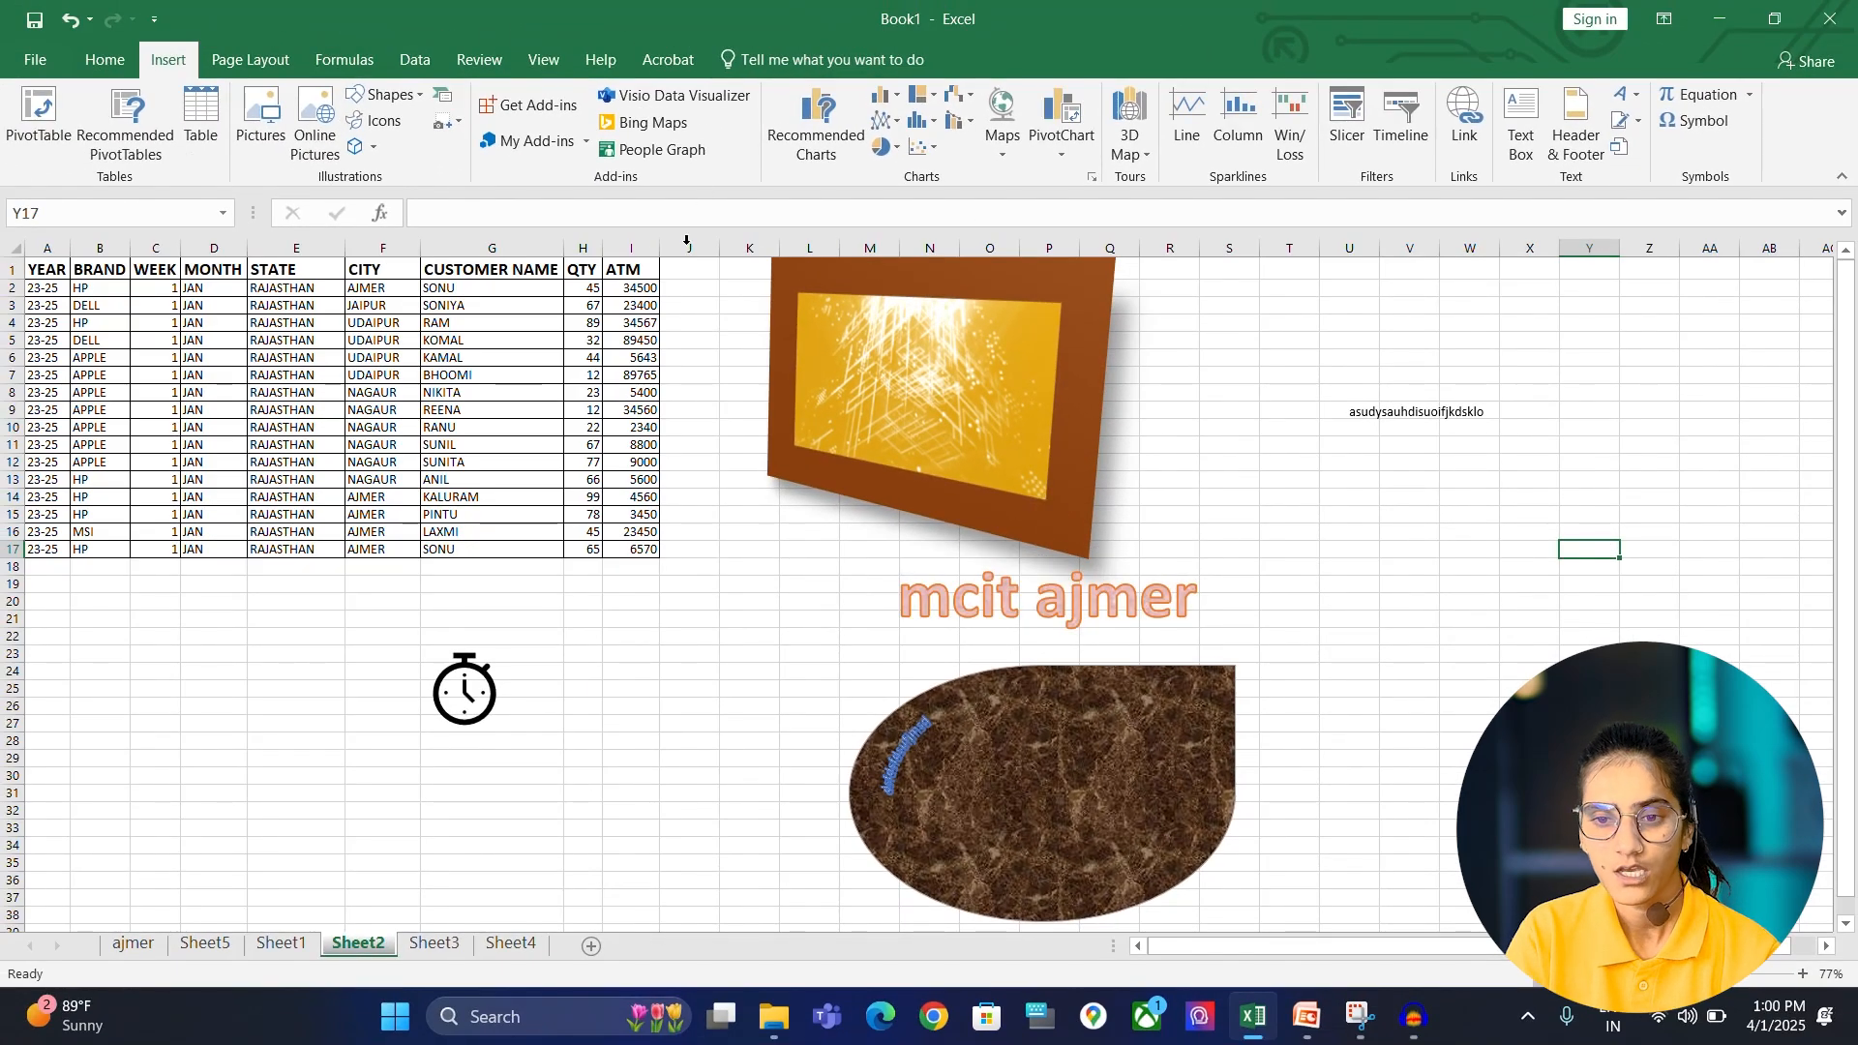